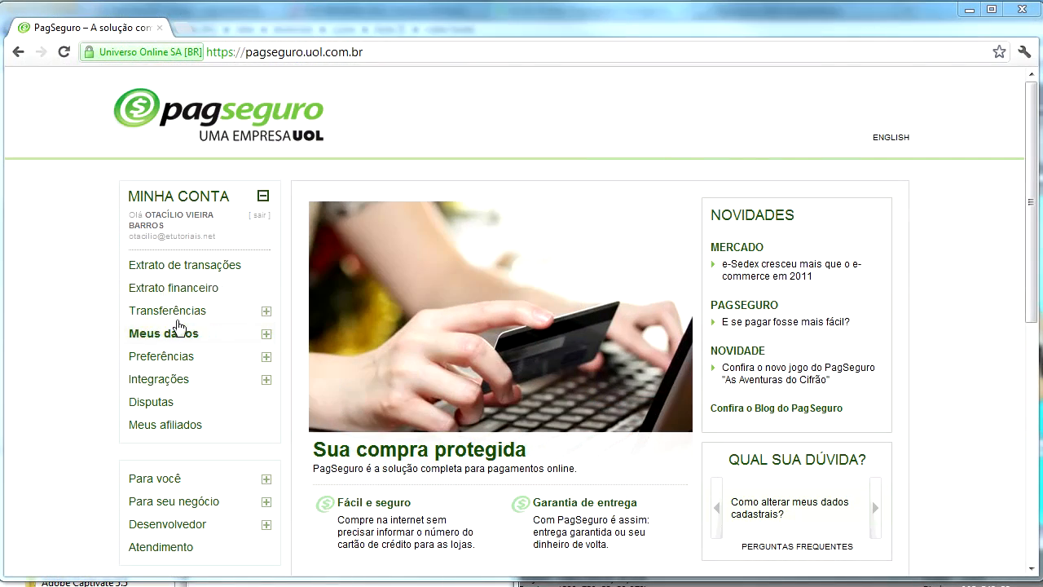
Step: Open Transferências > Pagamentos, enter the recipient's e-mail address, and select the Valor field
click(167, 310)
click(181, 334)
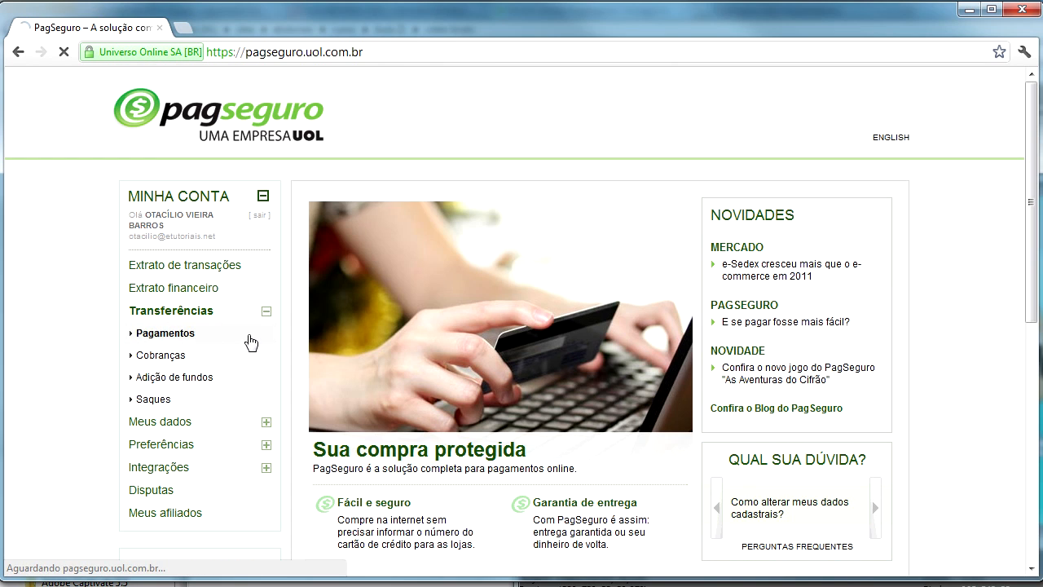
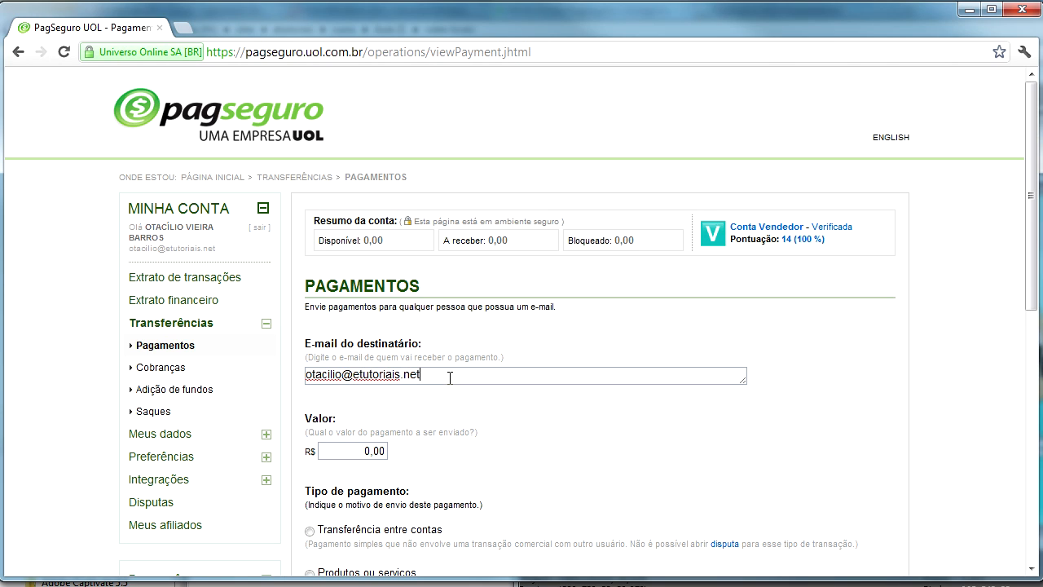
click(371, 450)
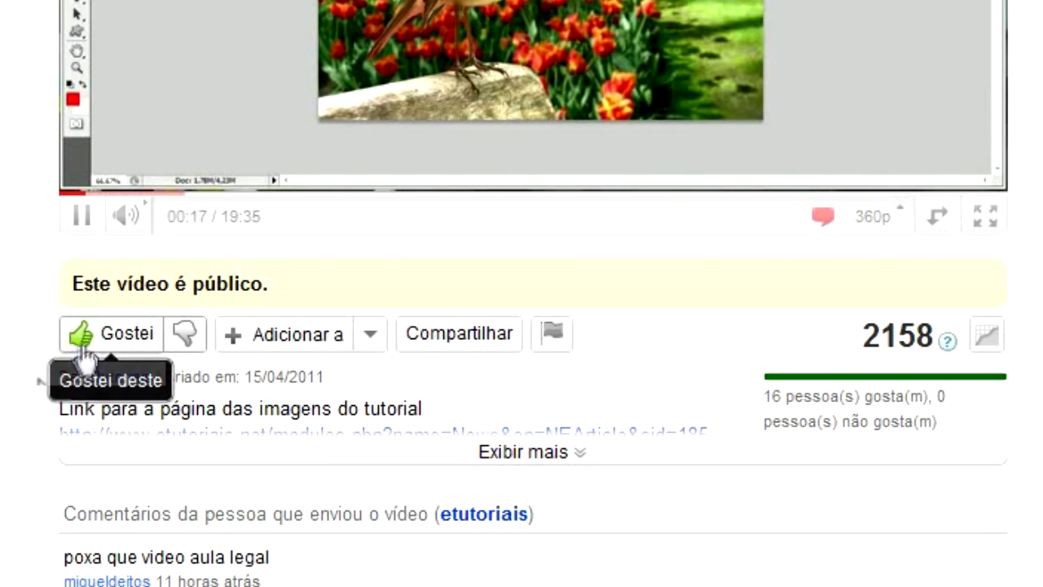
Step: Like the video, post the comment 'bom vídeo', then subscribe to the channel
click(81, 346)
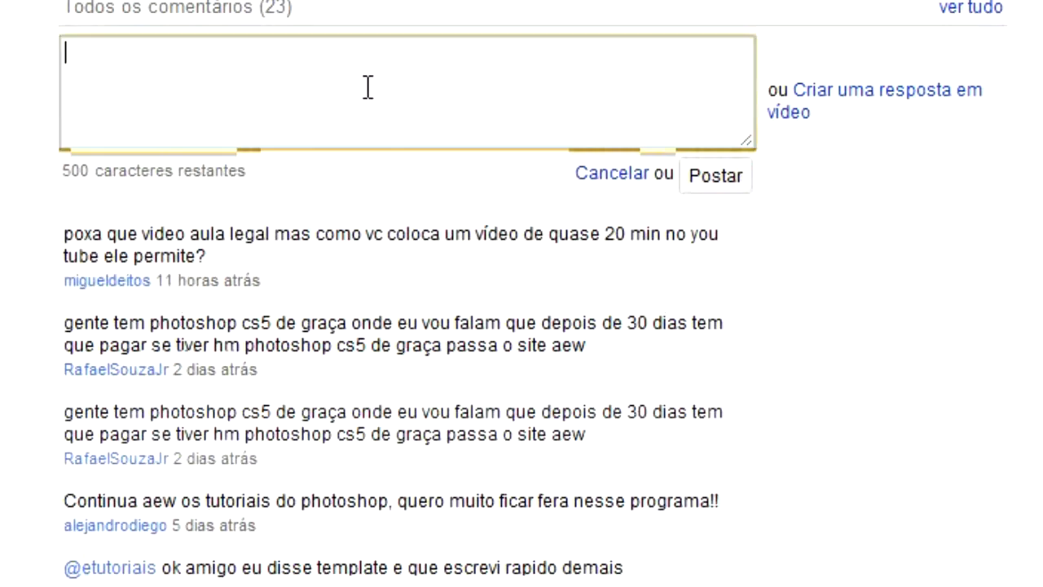
text(bom vídeo)
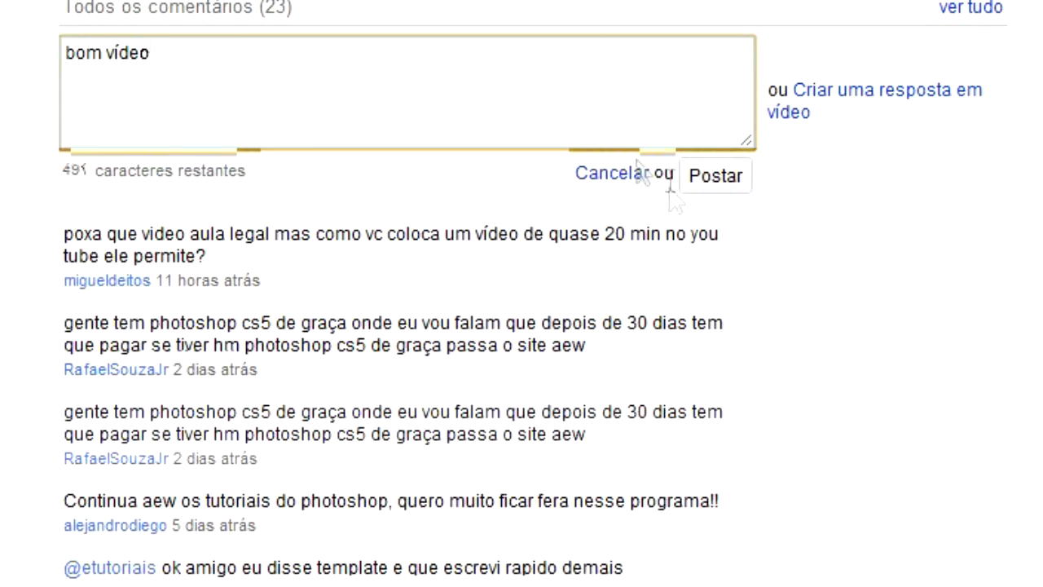
click(715, 181)
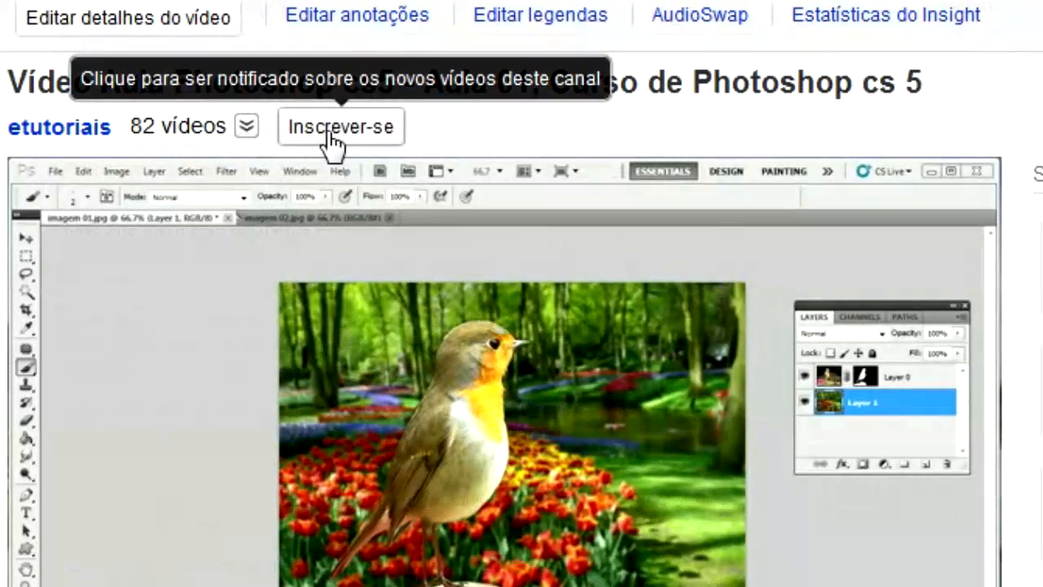
click(326, 131)
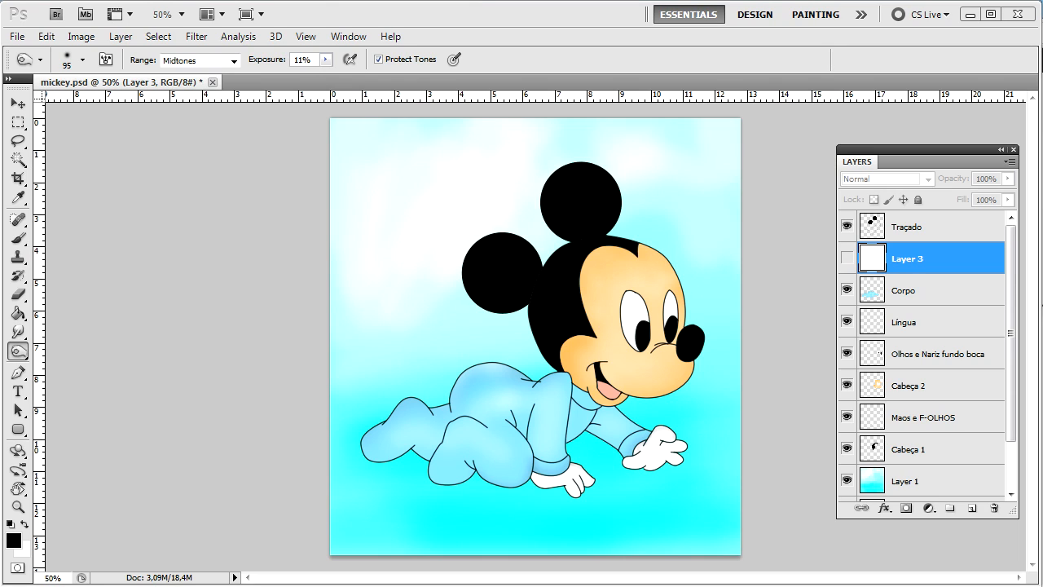
click(846, 227)
scroll(1012, 318, down, 2)
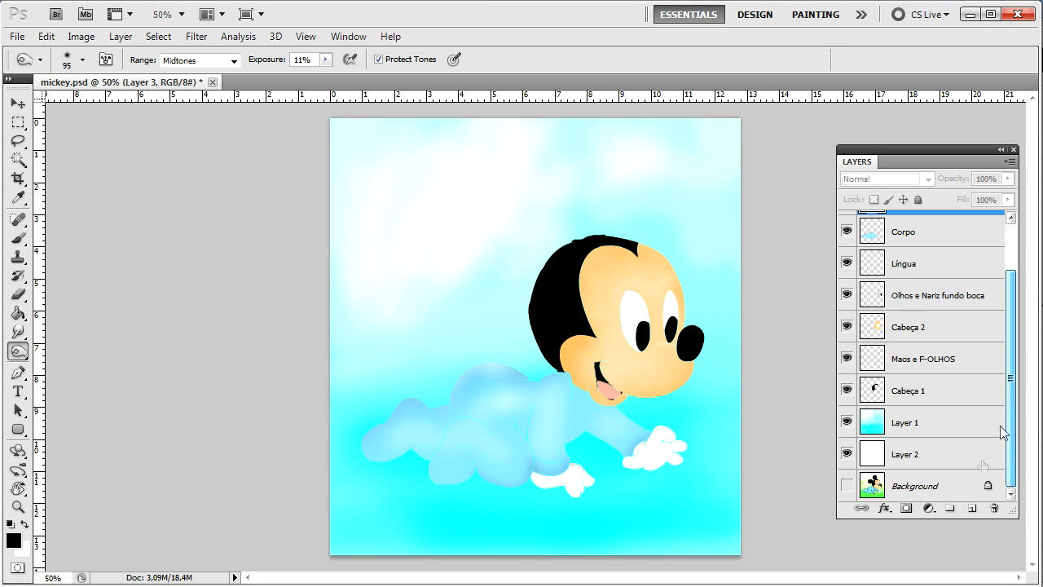
drag(847, 455, 846, 233)
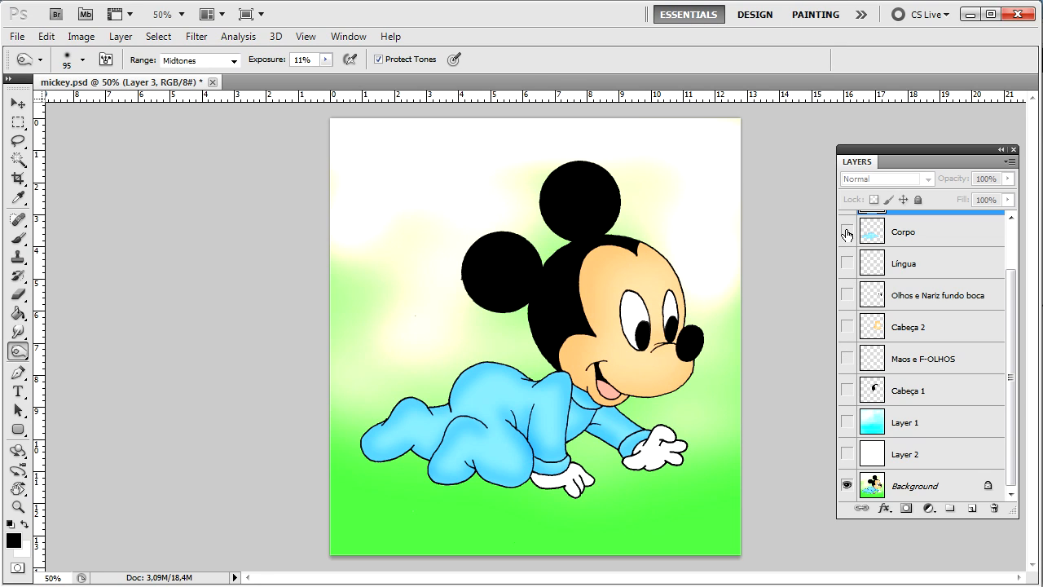
drag(1010, 387, 1008, 412)
drag(1017, 404, 1015, 359)
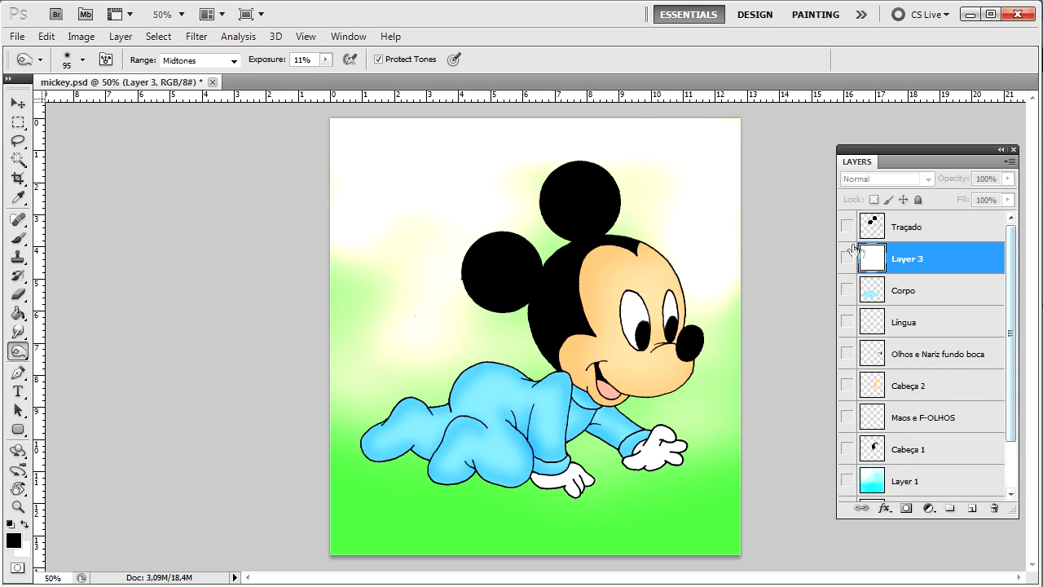
click(847, 258)
click(848, 226)
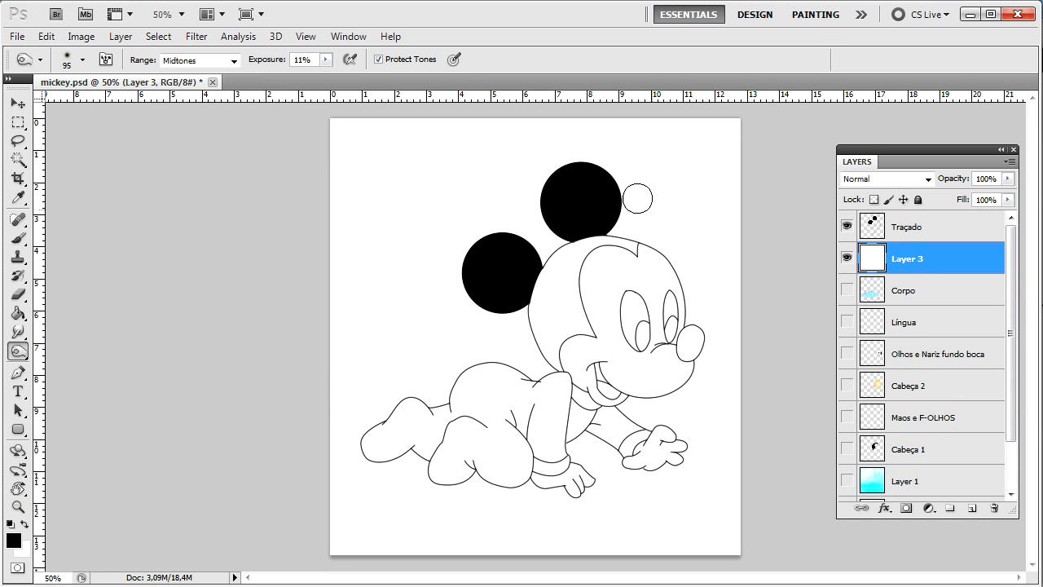
click(847, 290)
click(847, 322)
click(847, 354)
click(847, 258)
click(847, 290)
click(847, 322)
click(847, 354)
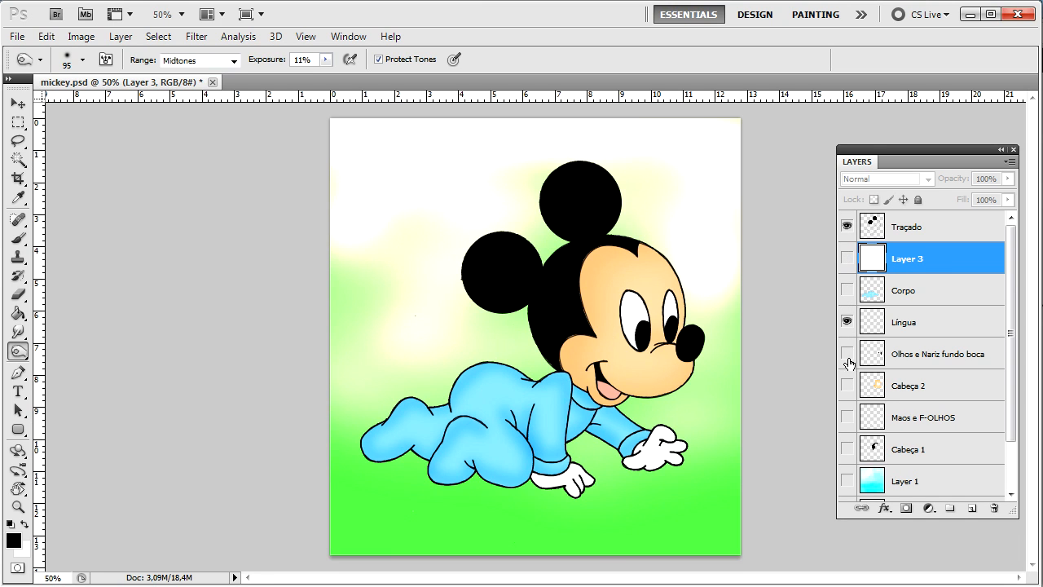
scroll(849, 395, down, 2)
click(848, 454)
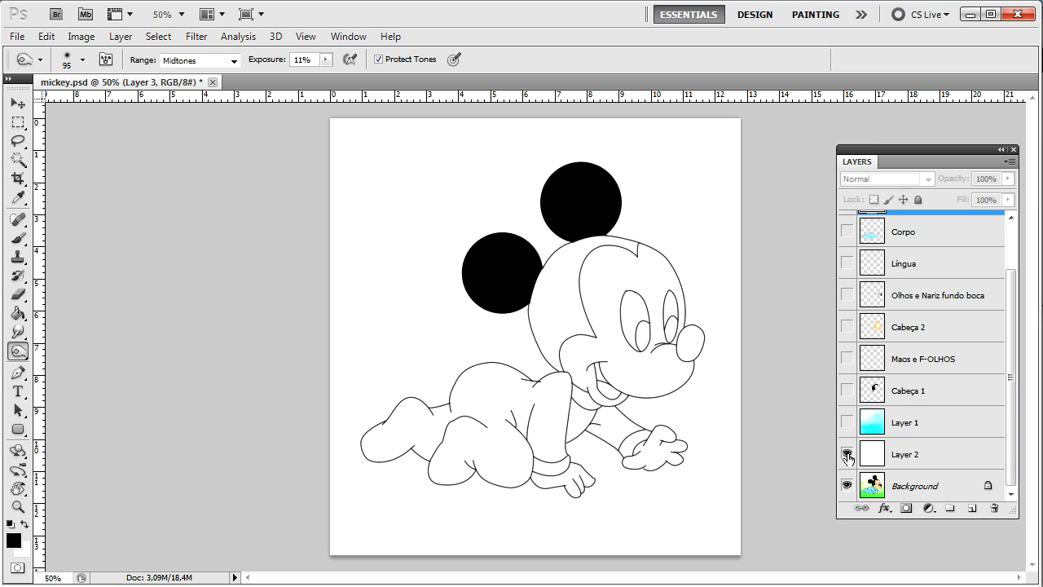
scroll(840, 321, up, 2)
click(848, 290)
click(847, 321)
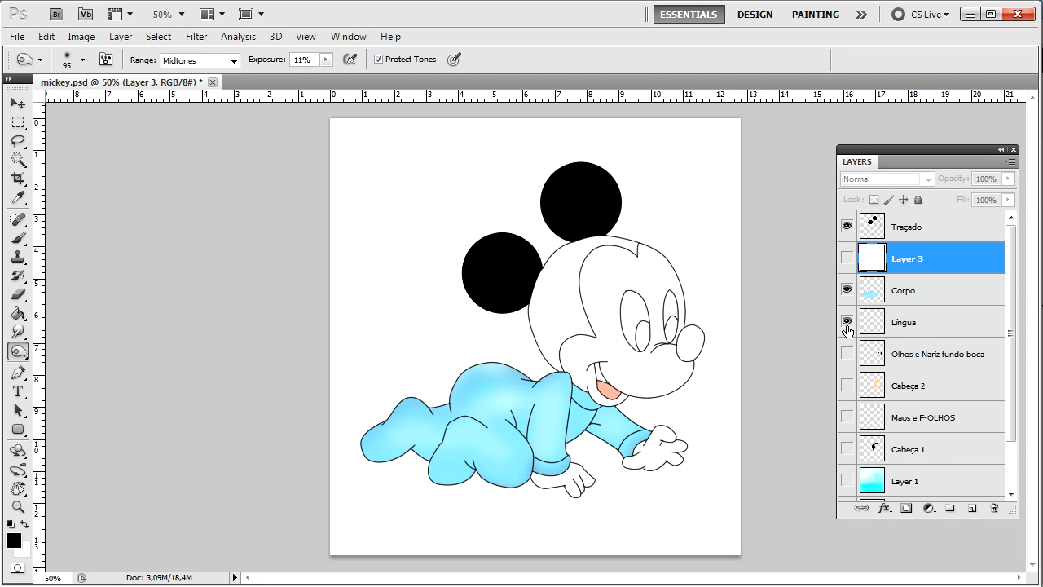
click(848, 354)
click(847, 385)
click(848, 417)
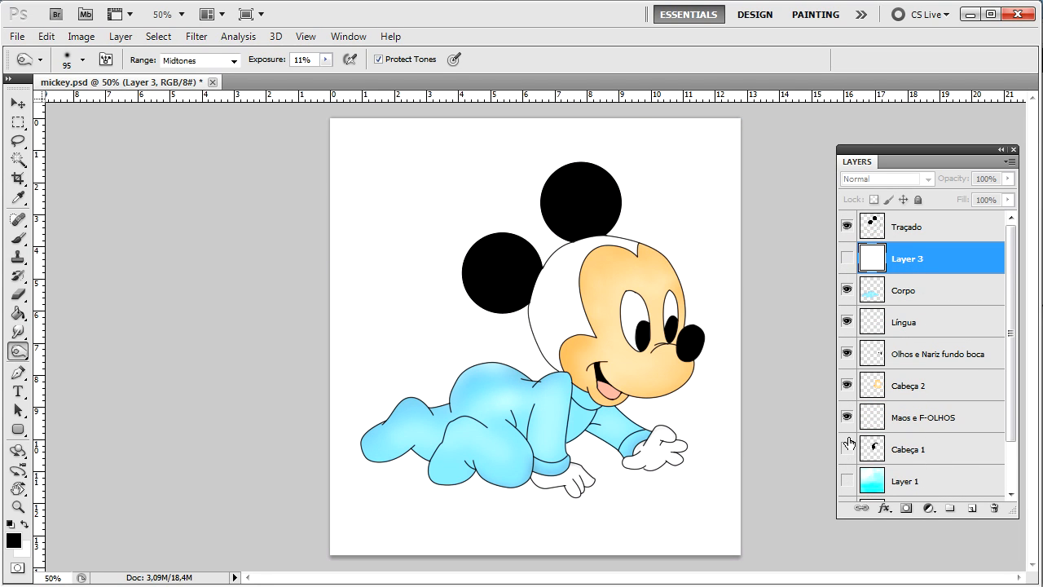
click(847, 449)
click(848, 481)
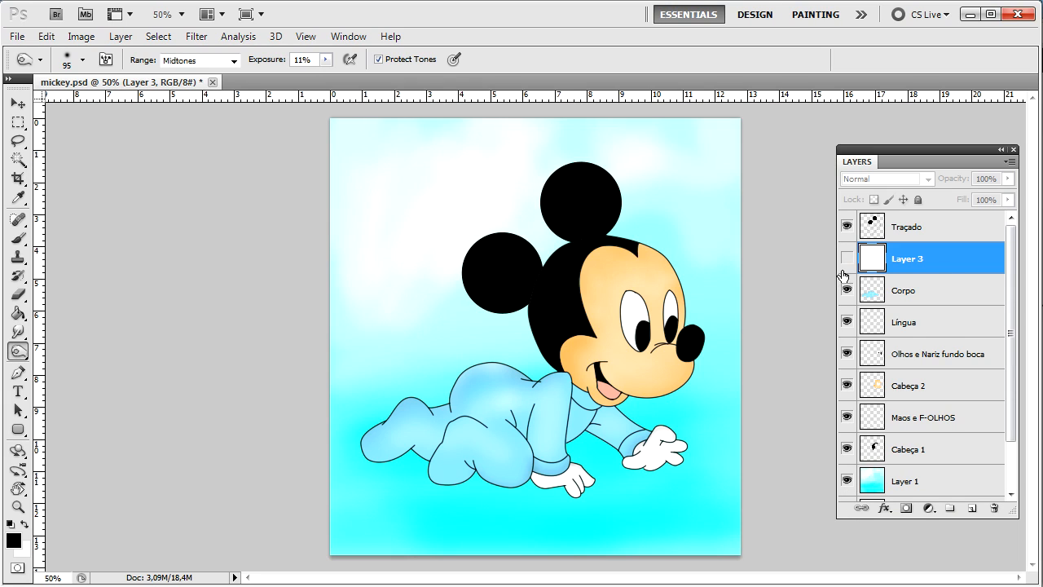
Step: Delete the colouring layers from Layer 3 down to Layer 1
shift+click(937, 447)
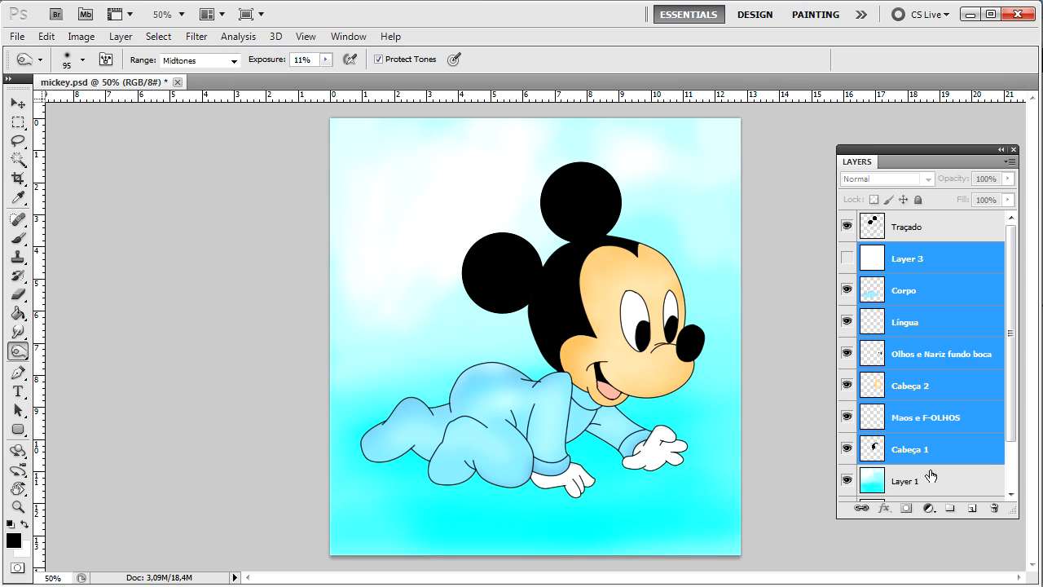
shift+click(931, 481)
key(ctrl+e)
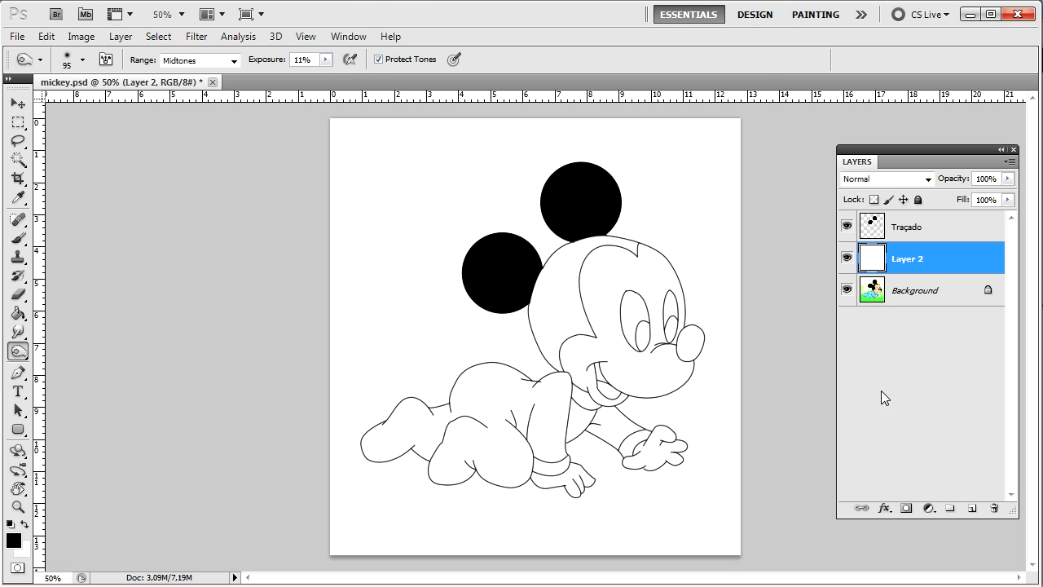
Step: Show the Swatches panel and hide Layer 2 to reveal the reference picture
click(348, 36)
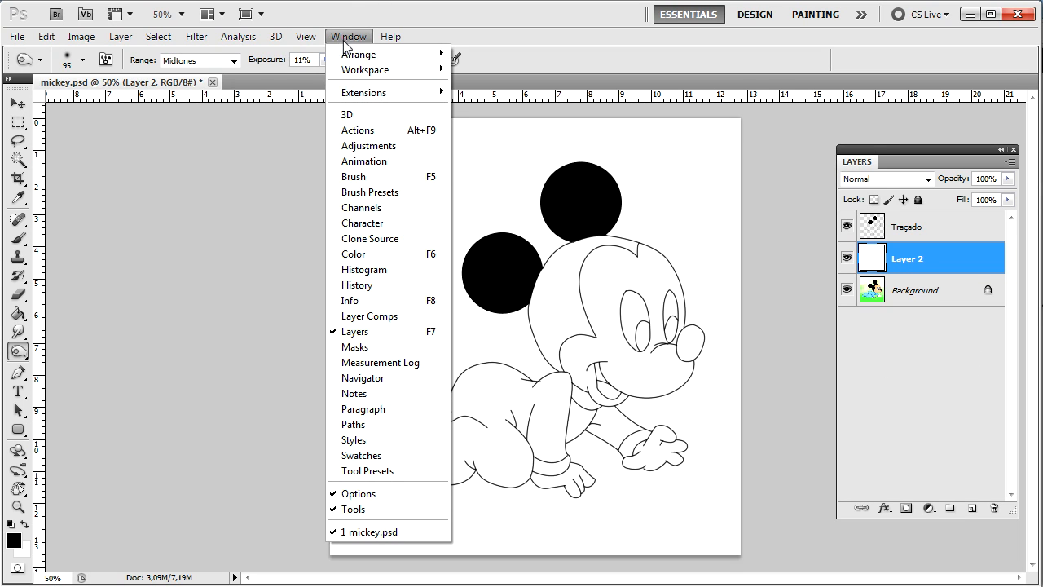
click(375, 456)
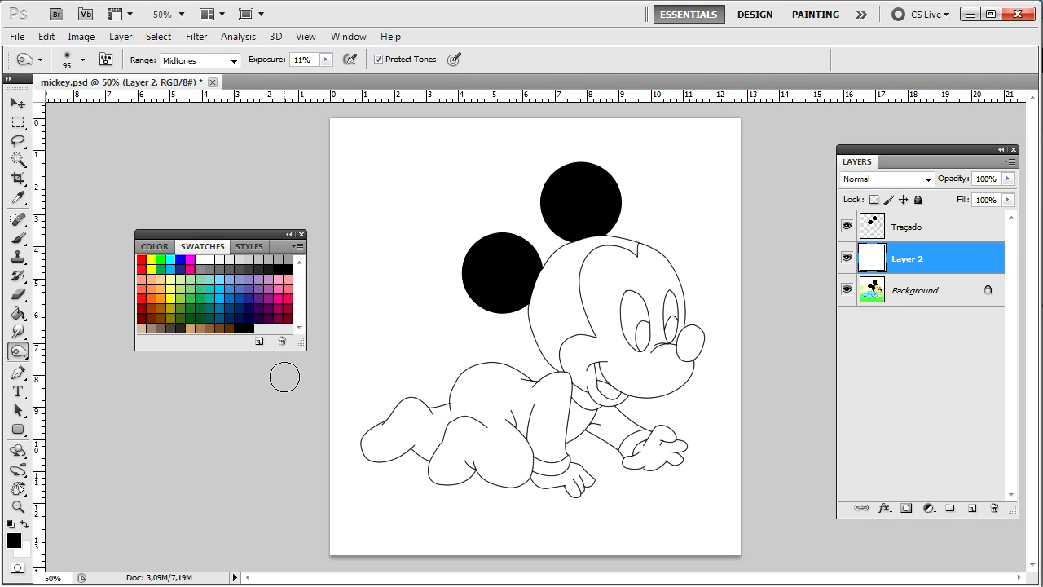
click(847, 258)
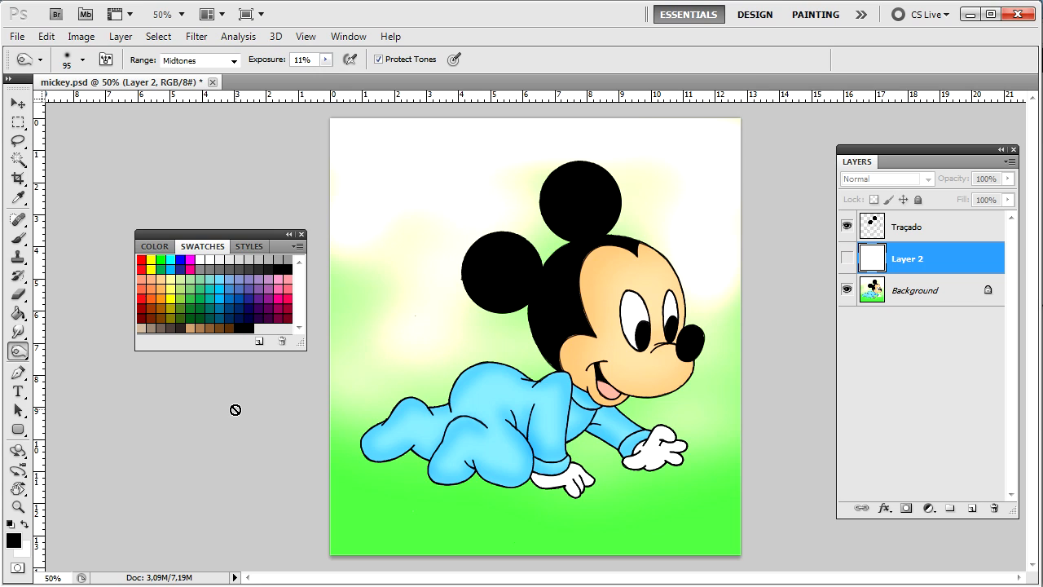
Step: Sample the light blue of the pajama sleeve and save it as a swatch
click(13, 540)
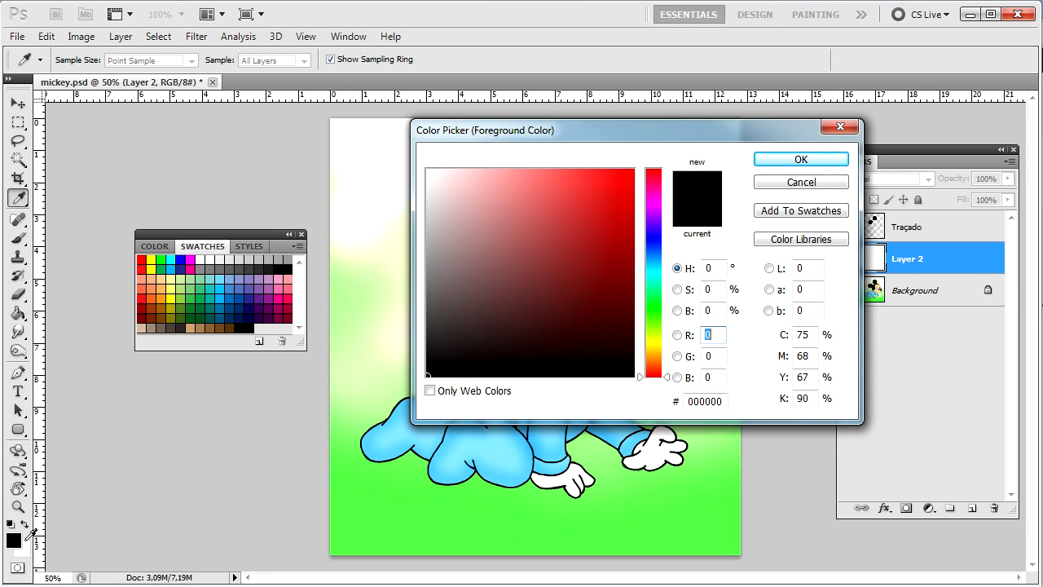
drag(708, 133, 362, 160)
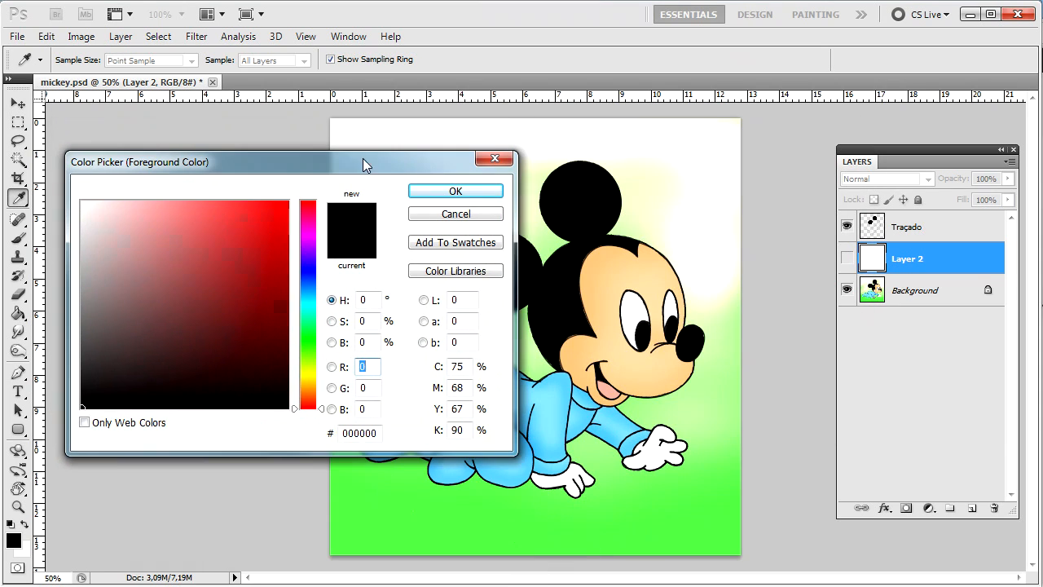
click(554, 408)
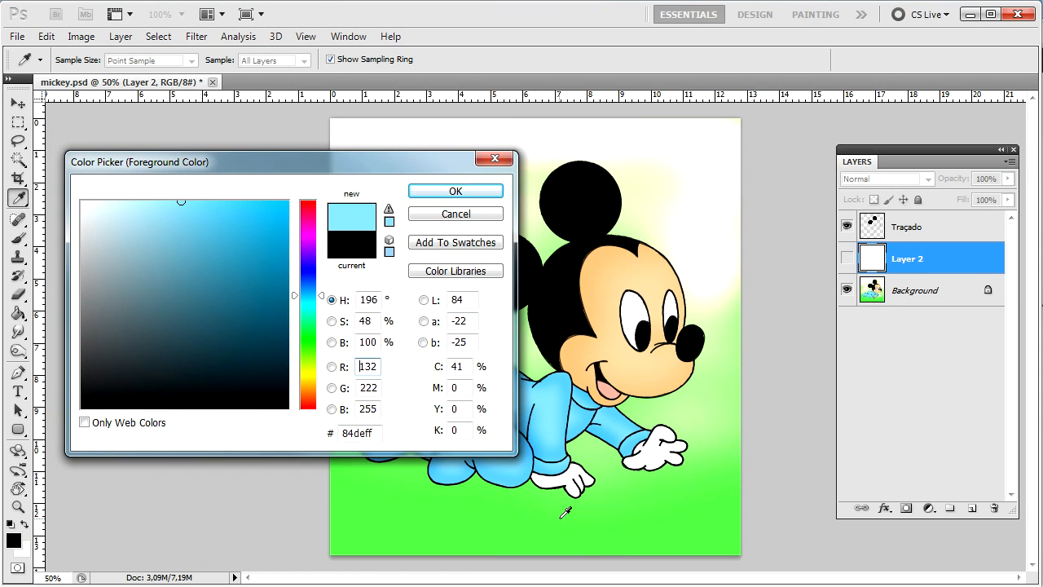
click(469, 242)
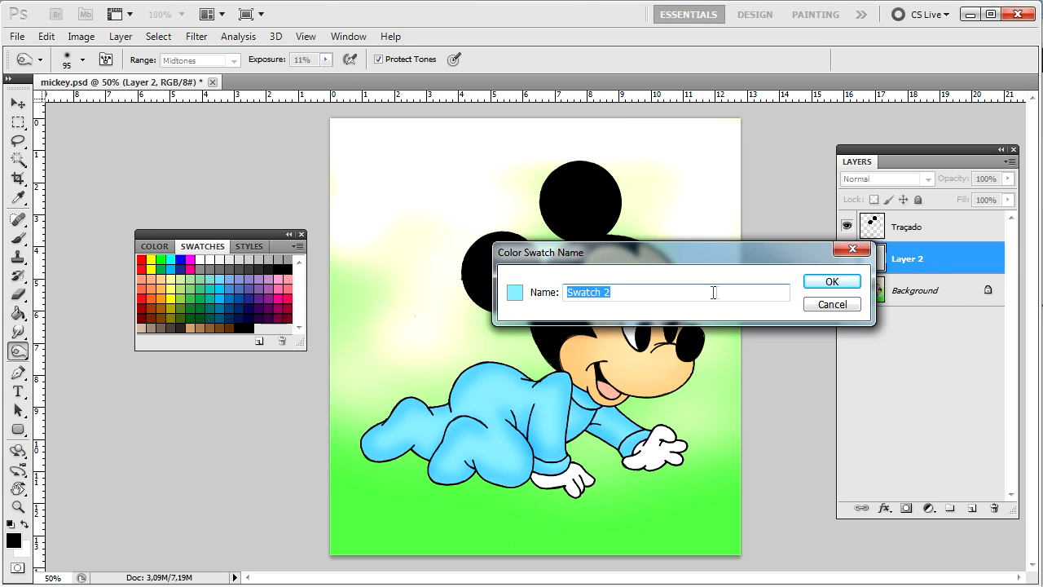
click(823, 285)
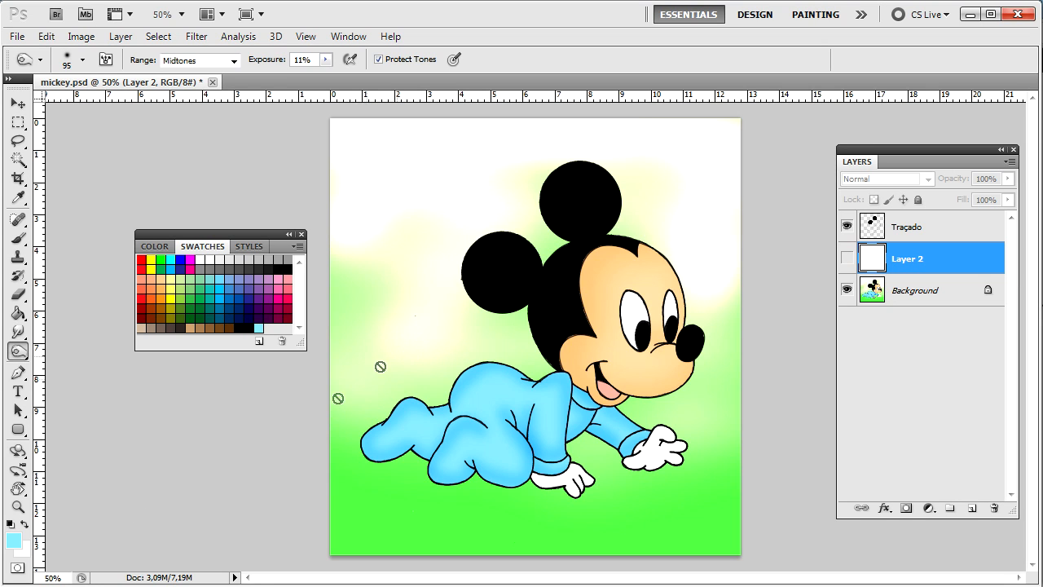
Step: Sample Mickey's peach skin colour and save it as a swatch
click(12, 541)
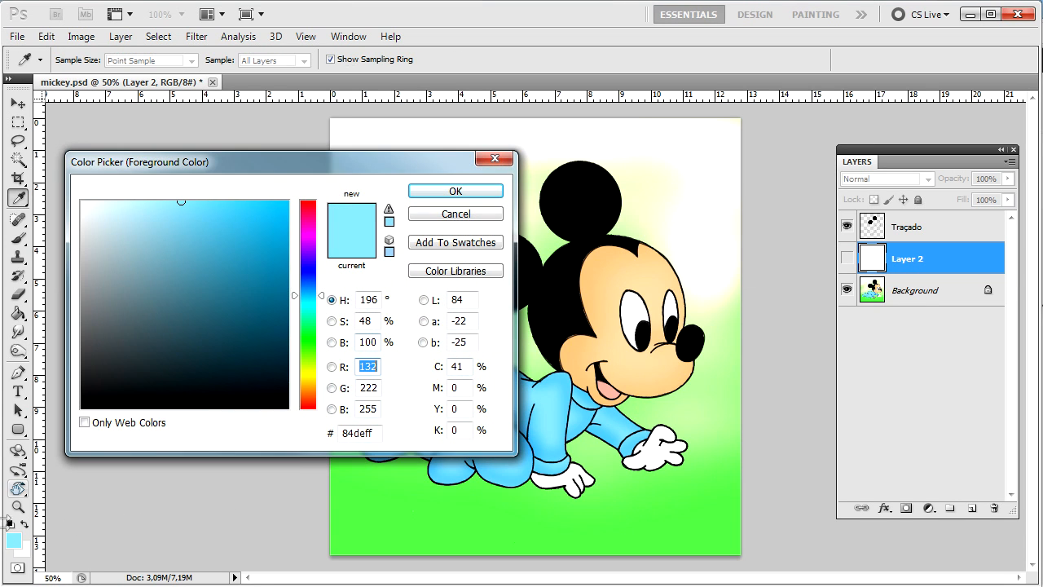
click(633, 275)
click(432, 251)
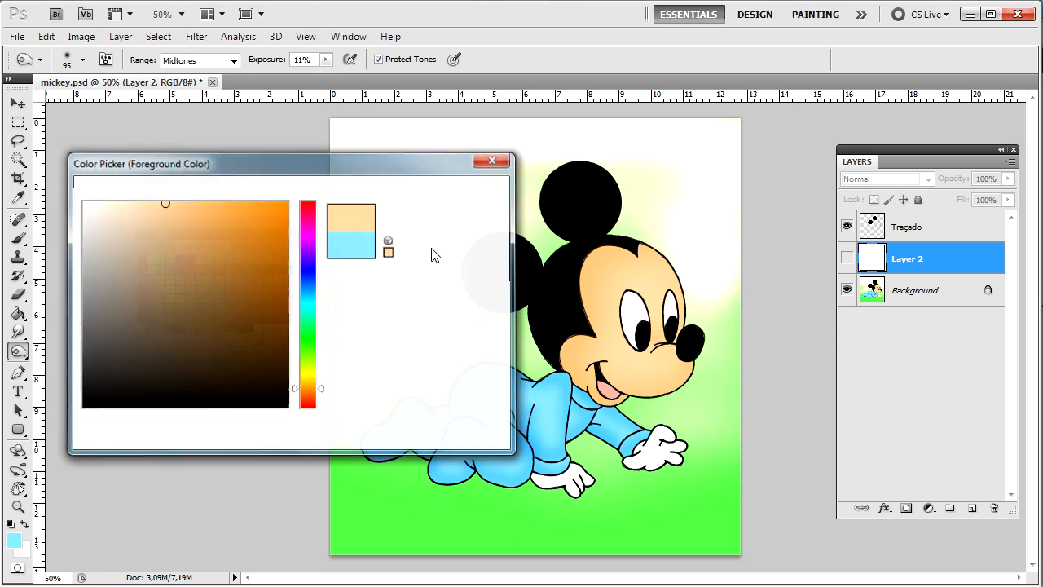
click(849, 285)
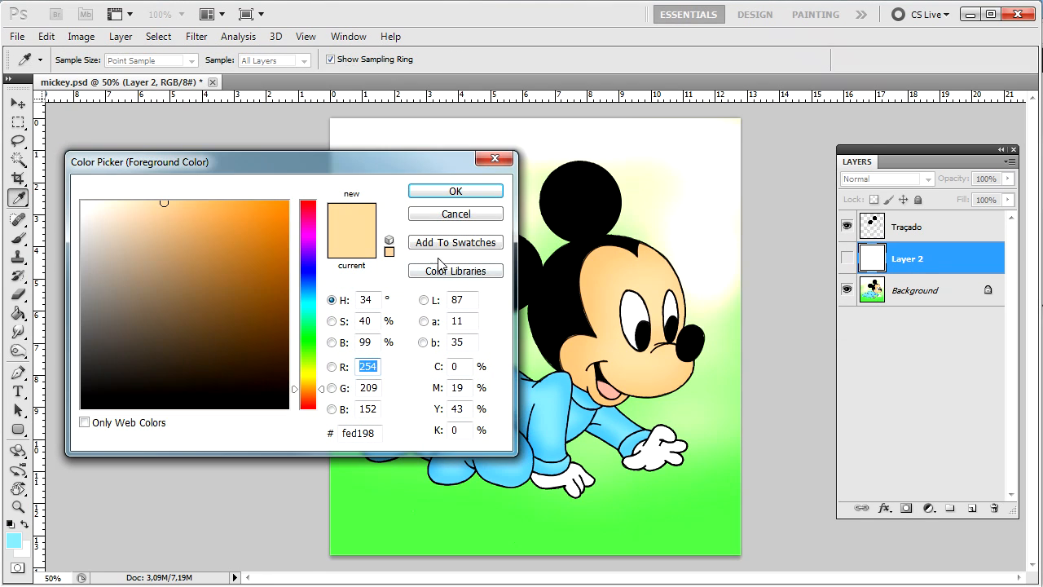
click(455, 214)
click(472, 224)
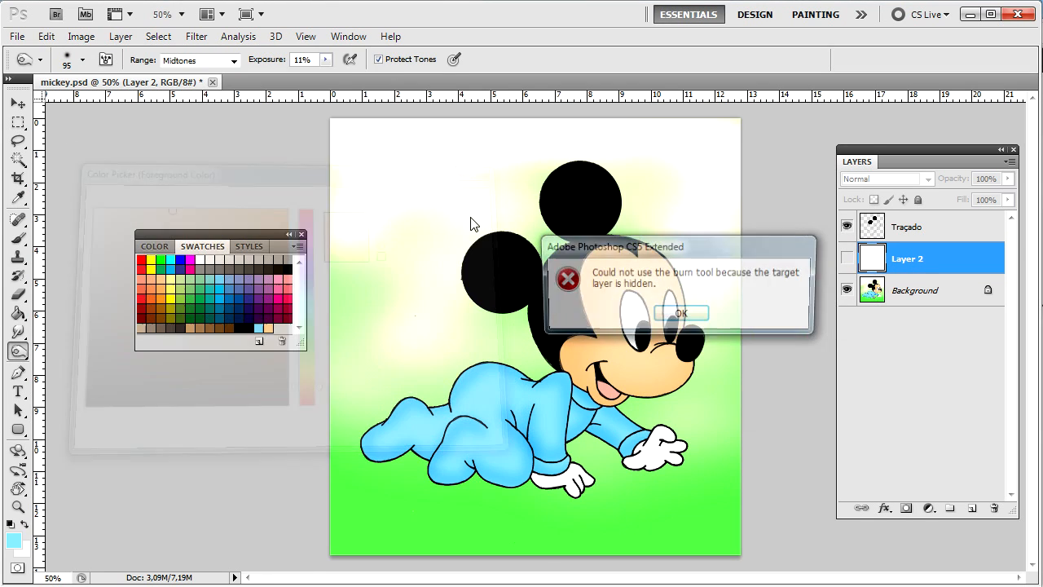
click(677, 312)
Step: Sample the green grass colour and save it as a swatch
click(14, 540)
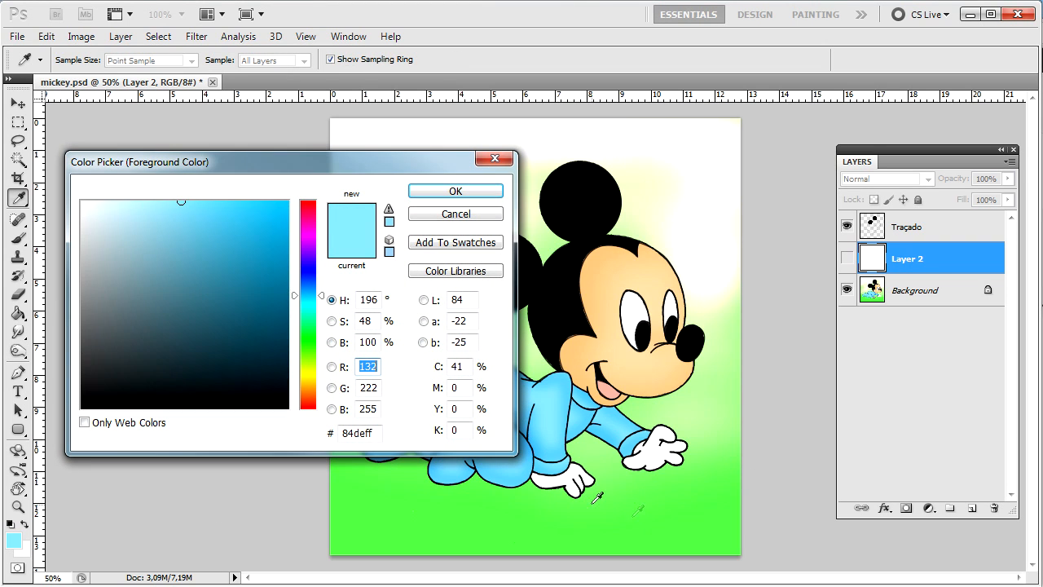
click(667, 531)
click(471, 242)
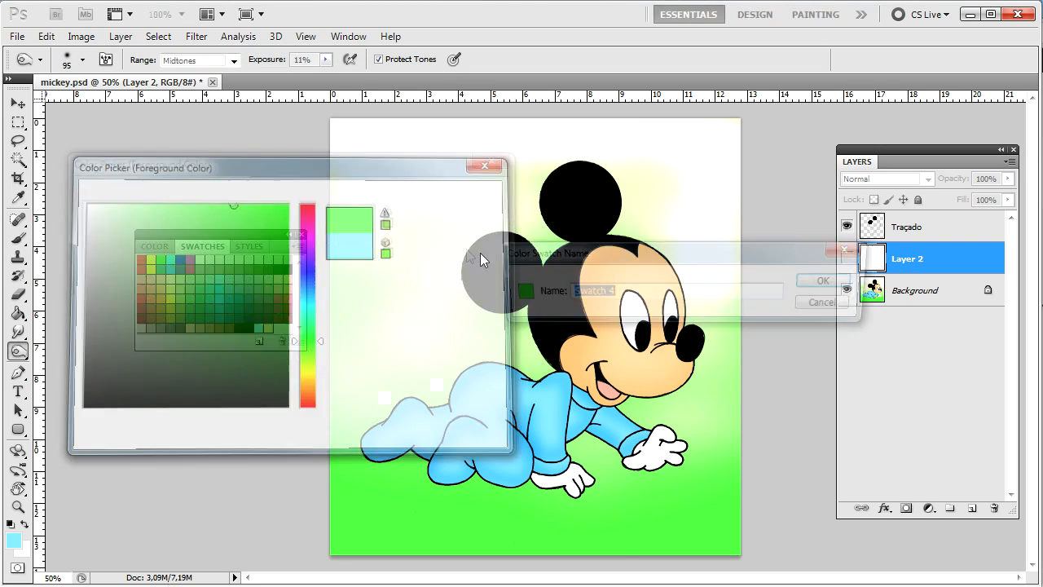
click(848, 281)
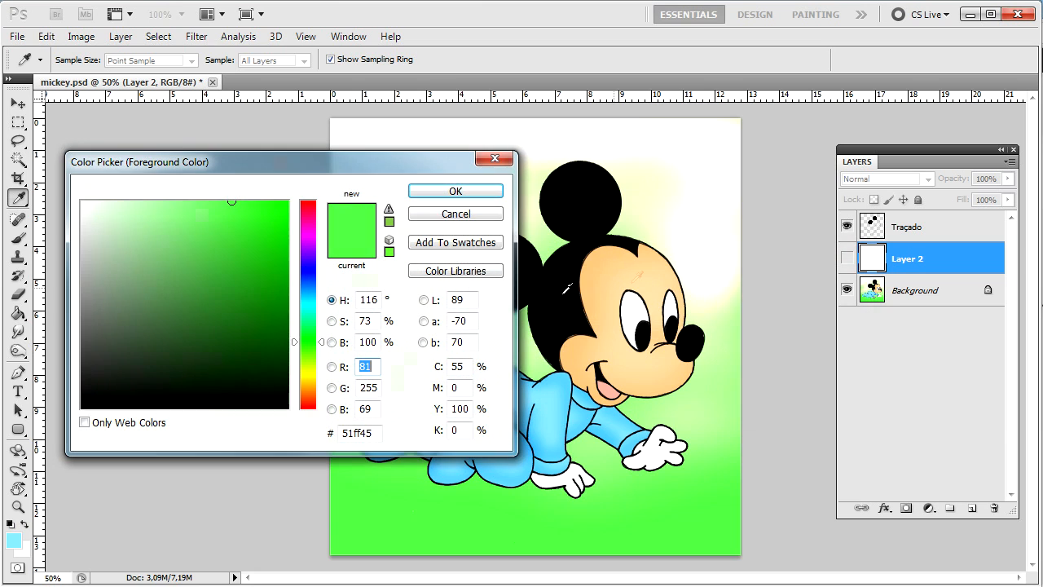
Step: Add white and black sampled from Mickey's ear as new swatches
drag(425, 157, 1042, 244)
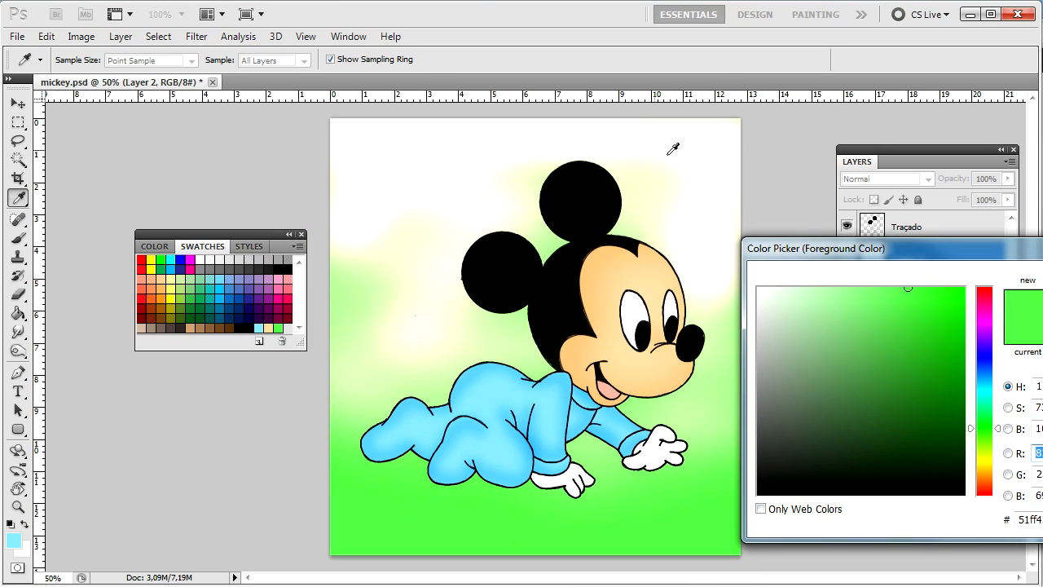
click(715, 158)
drag(905, 247, 773, 161)
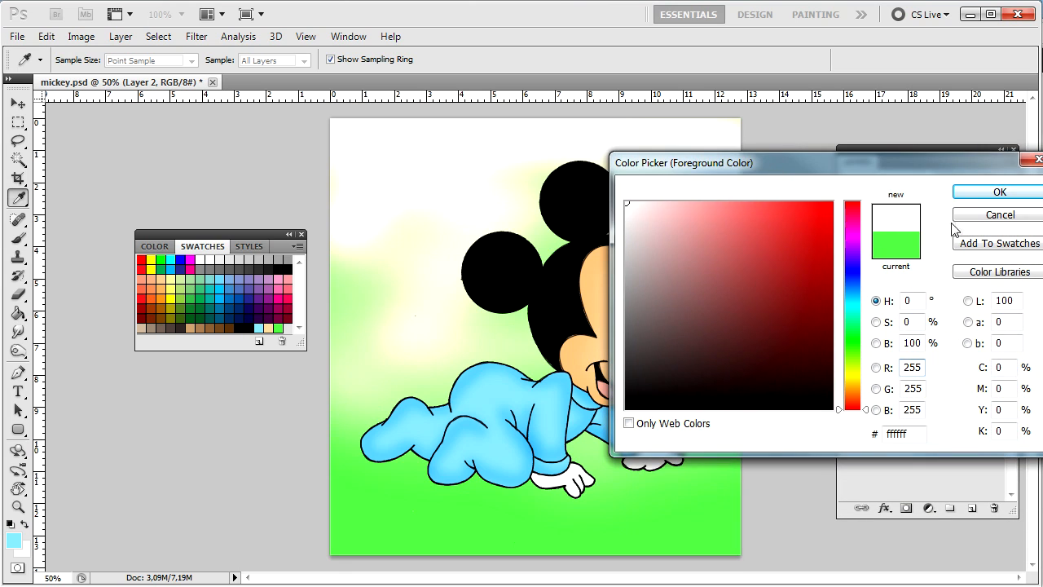
click(966, 249)
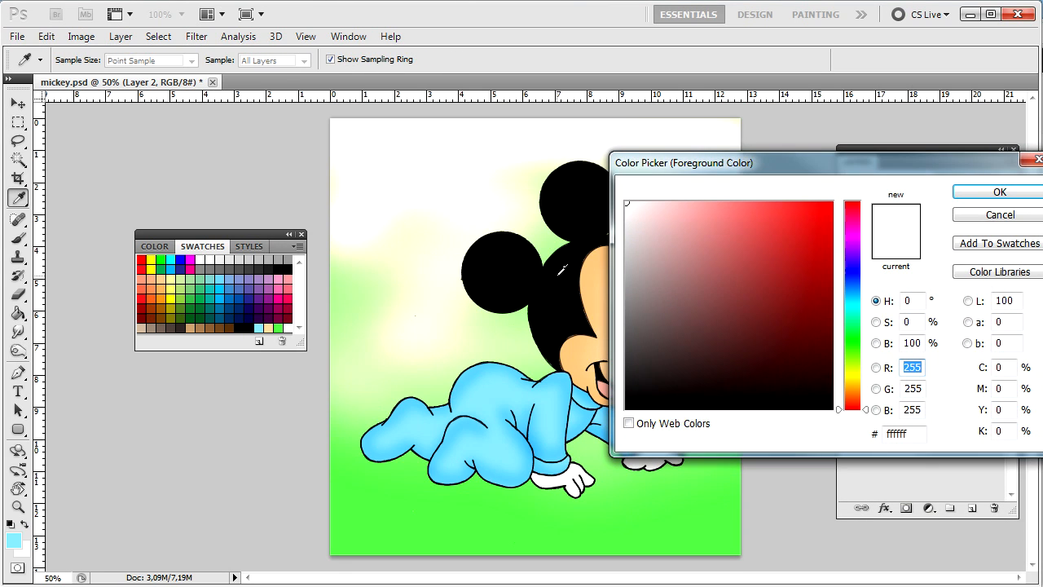
click(560, 269)
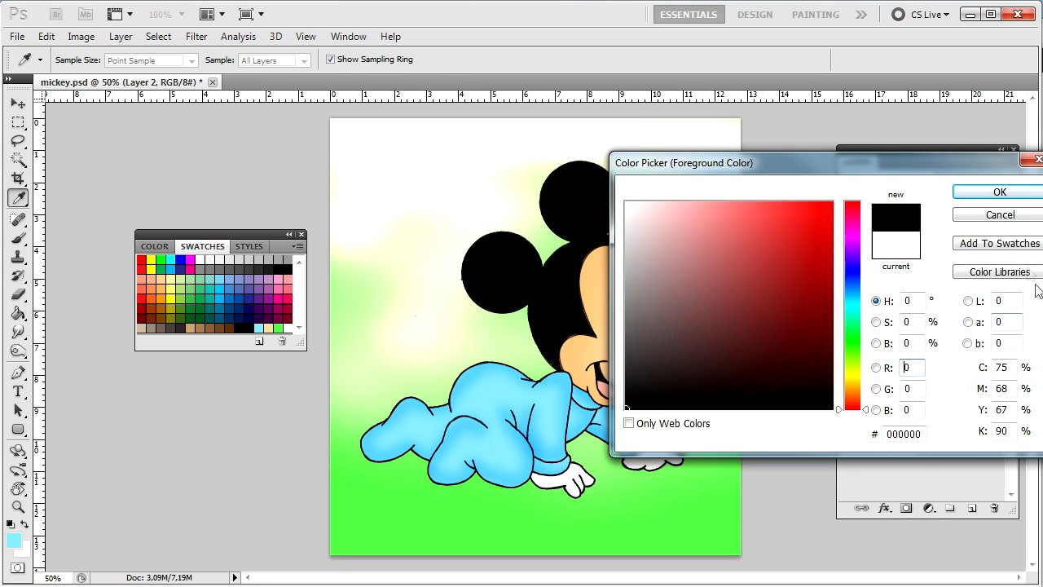
click(999, 242)
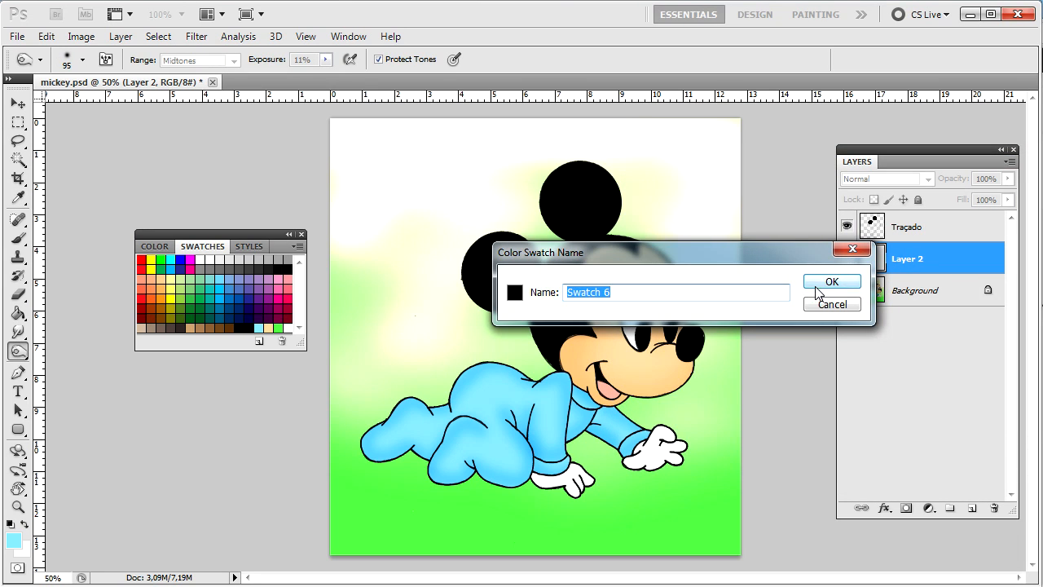
click(819, 292)
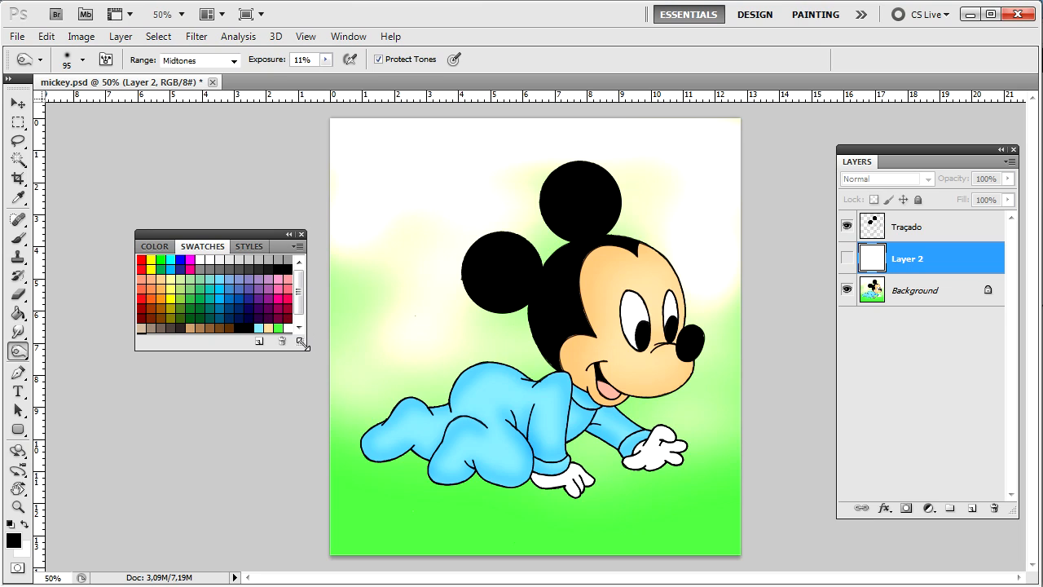
Step: Enlarge the Swatches panel and convert the Background into an editable Layer 0
drag(302, 345, 310, 405)
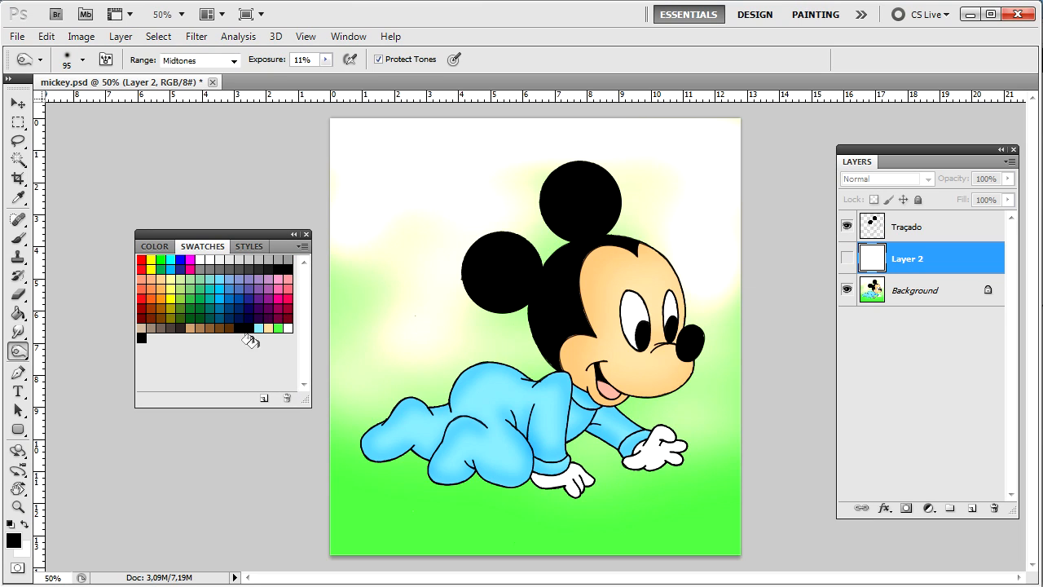
mouse_move(281, 328)
mouse_down()
mouse_move(229, 352)
mouse_move(145, 338)
mouse_move(276, 333)
mouse_up()
click(909, 285)
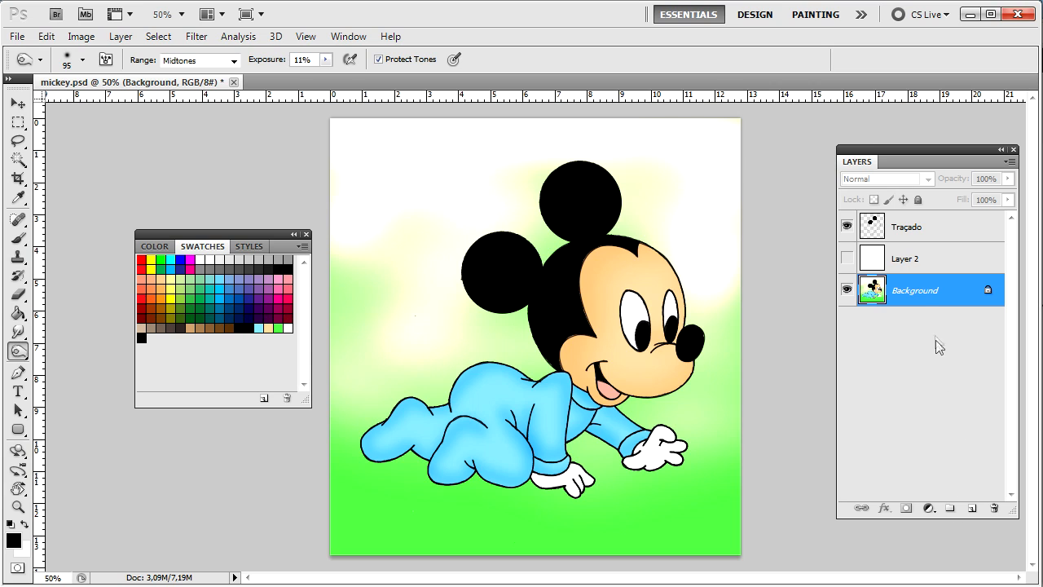
double_click(918, 298)
click(811, 265)
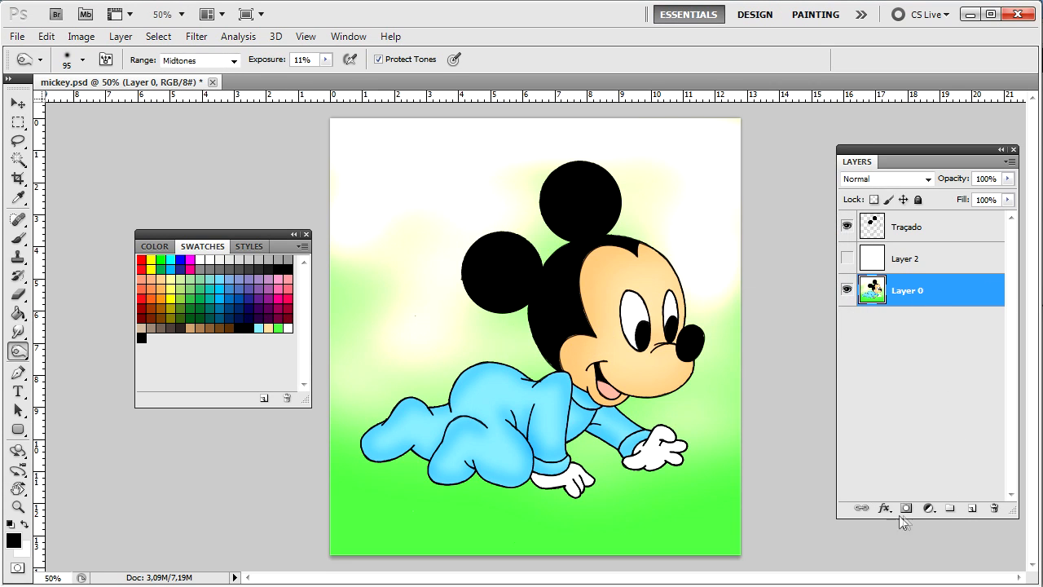
Step: Delete the Background and Layer 2, leaving only the Traçado layer
click(993, 507)
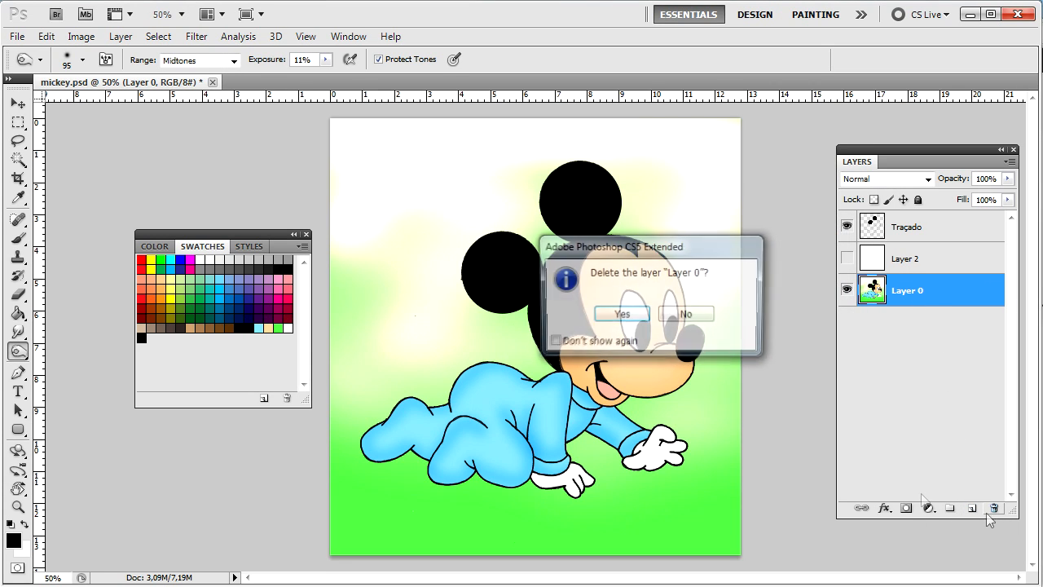
click(662, 324)
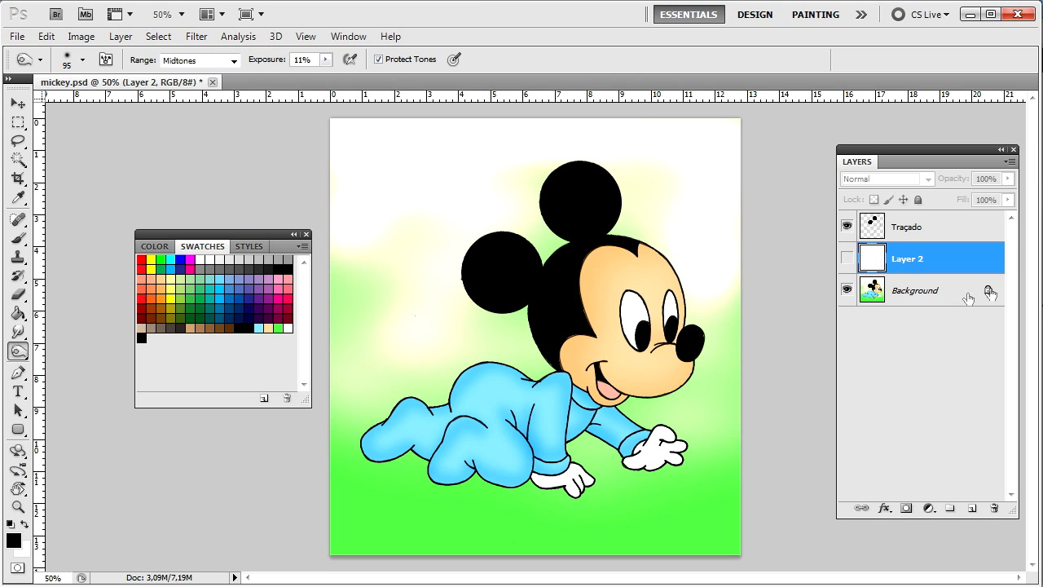
click(987, 292)
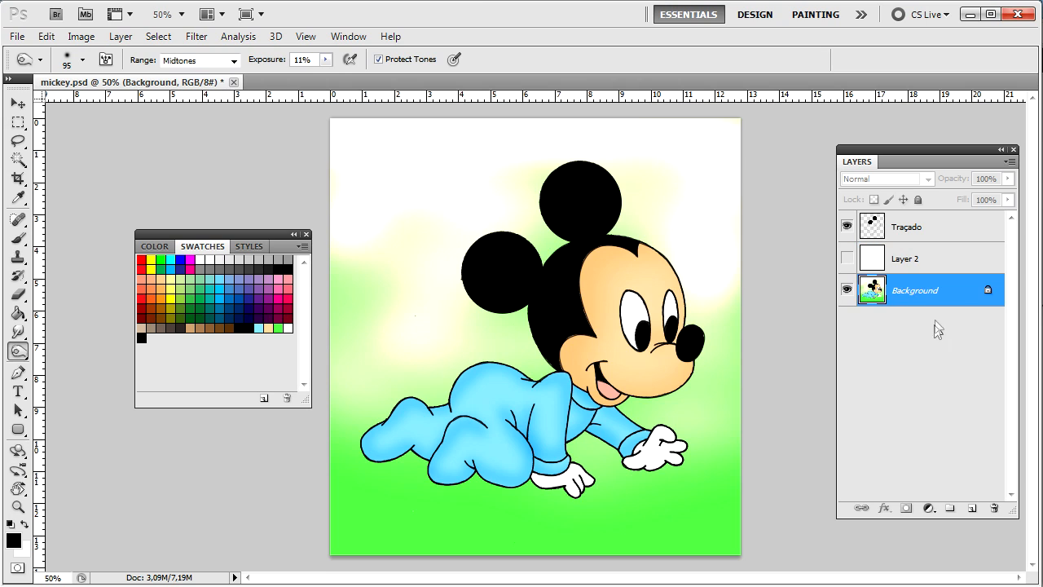
click(994, 509)
click(624, 316)
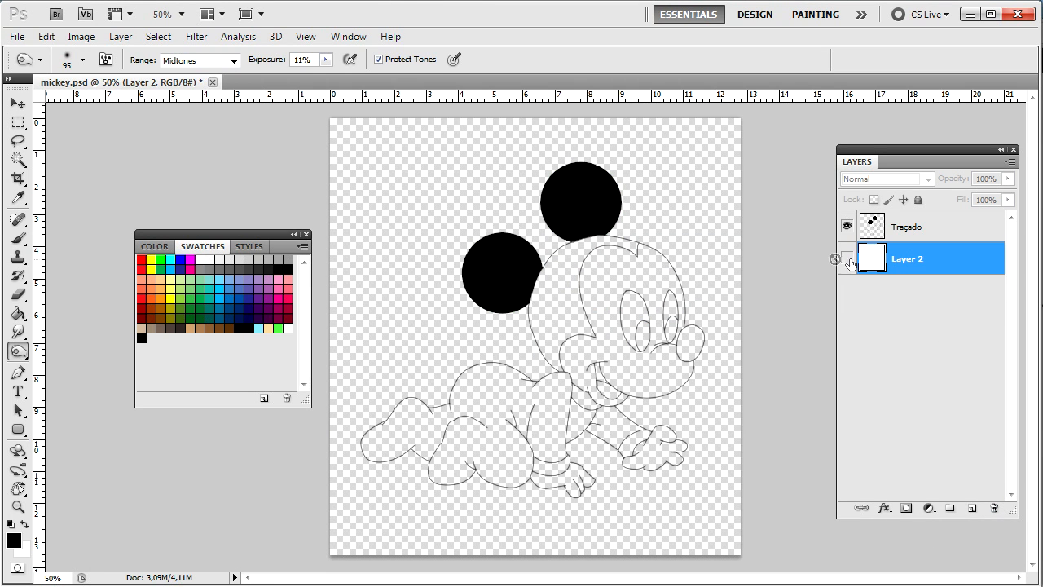
click(994, 508)
click(620, 315)
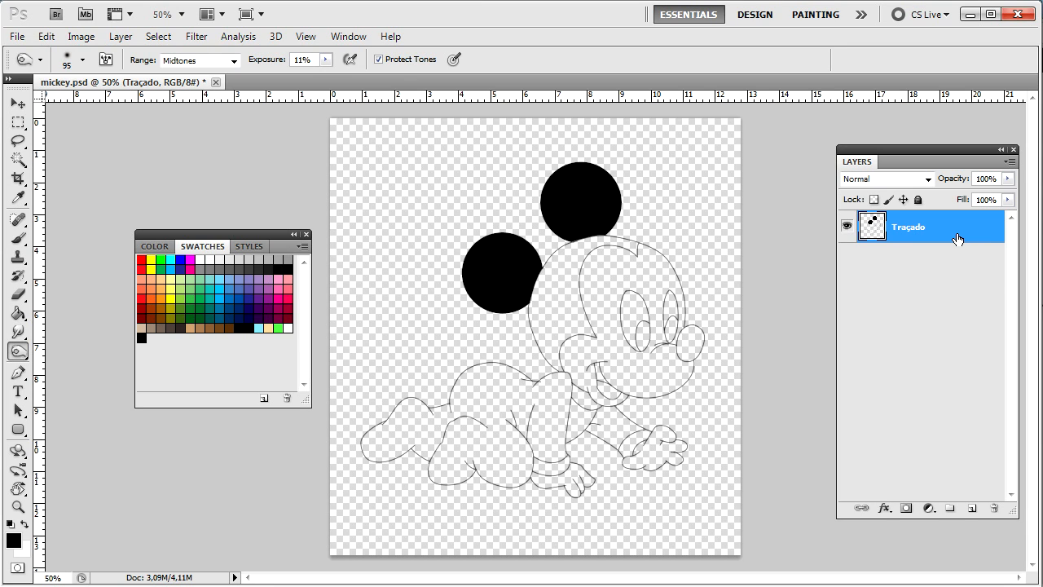
Step: Create a new layer beneath Traçado and rename it Fundo
key(ctrl+shift+n)
key(Return)
drag(949, 232, 937, 269)
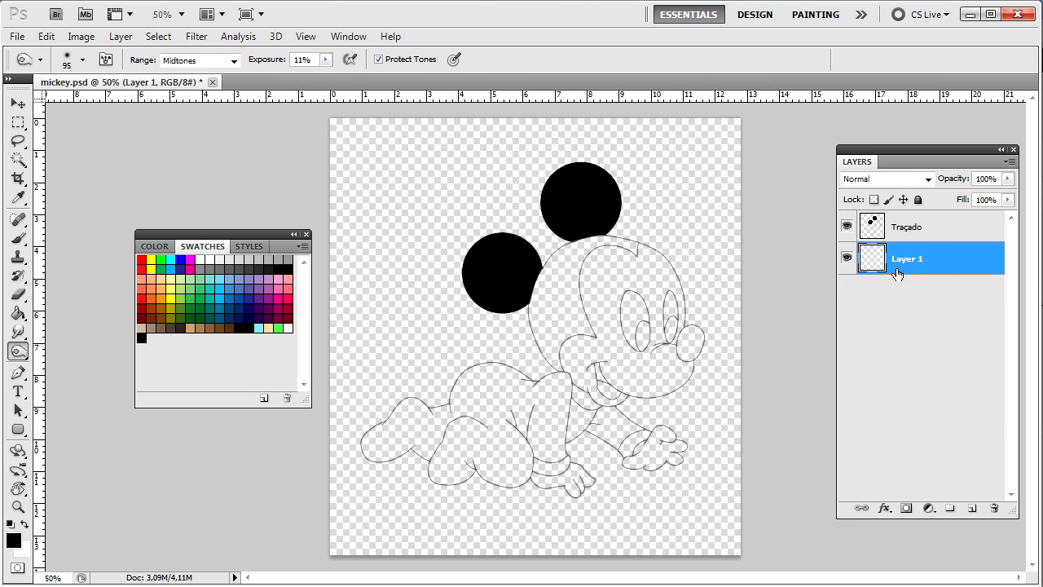
double_click(901, 267)
key(Escape)
double_click(905, 261)
text(Fundo)
key(Return)
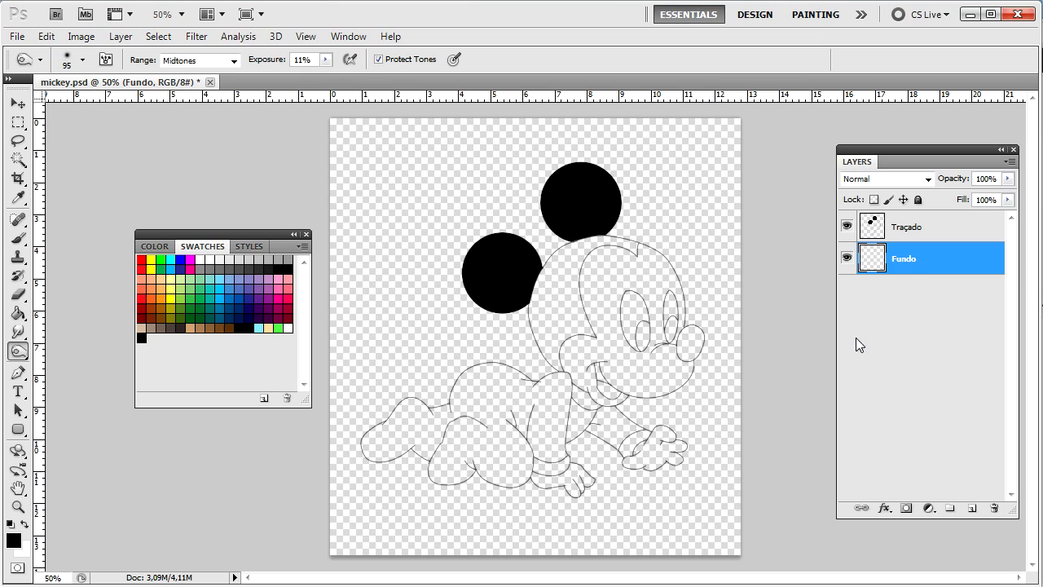
Step: Fill the Fundo layer with white and start another new layer
click(18, 313)
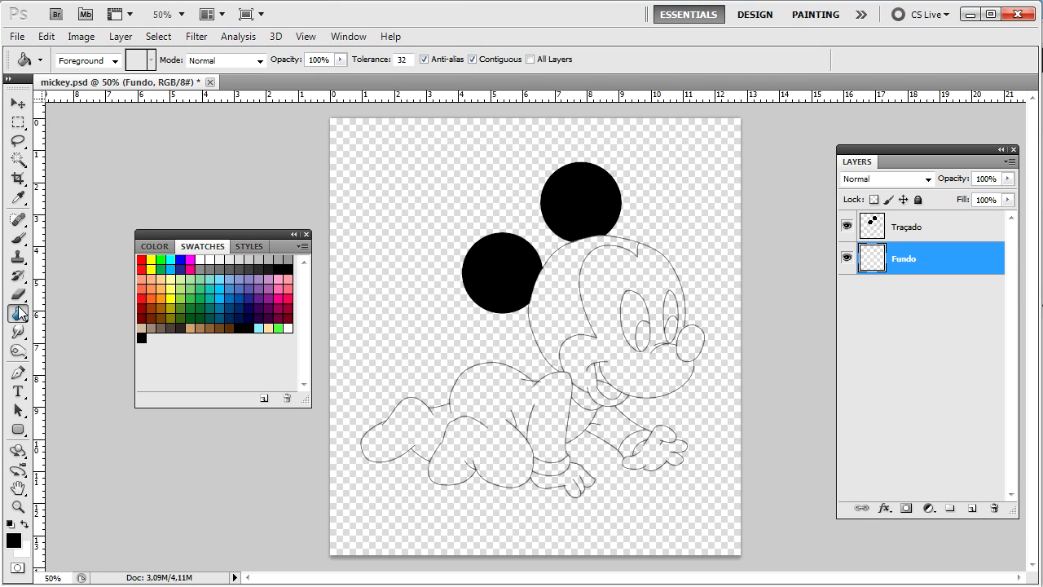
key(x)
click(414, 287)
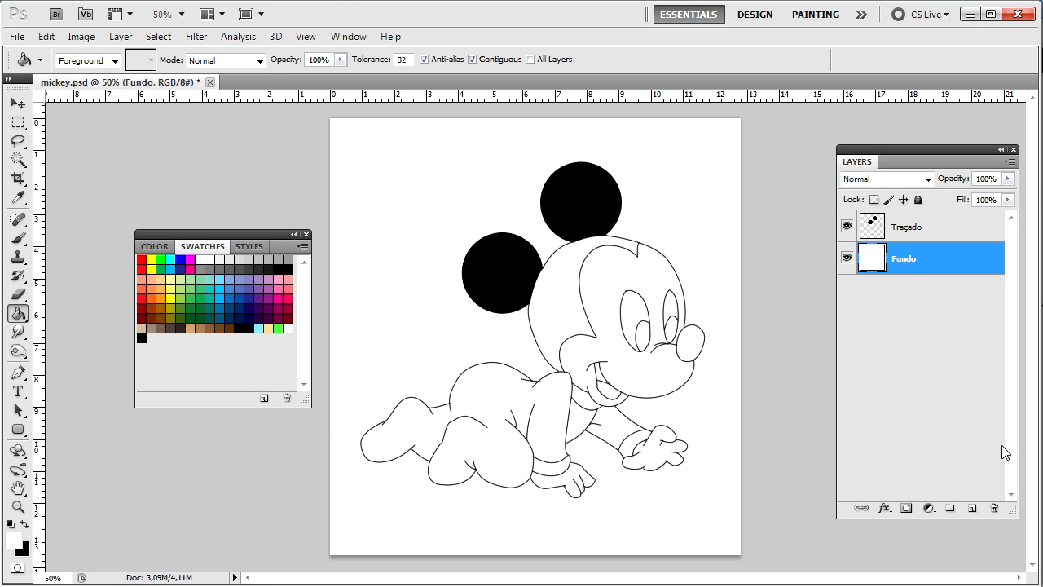
key(ctrl+shift+n)
key(BackSpace)
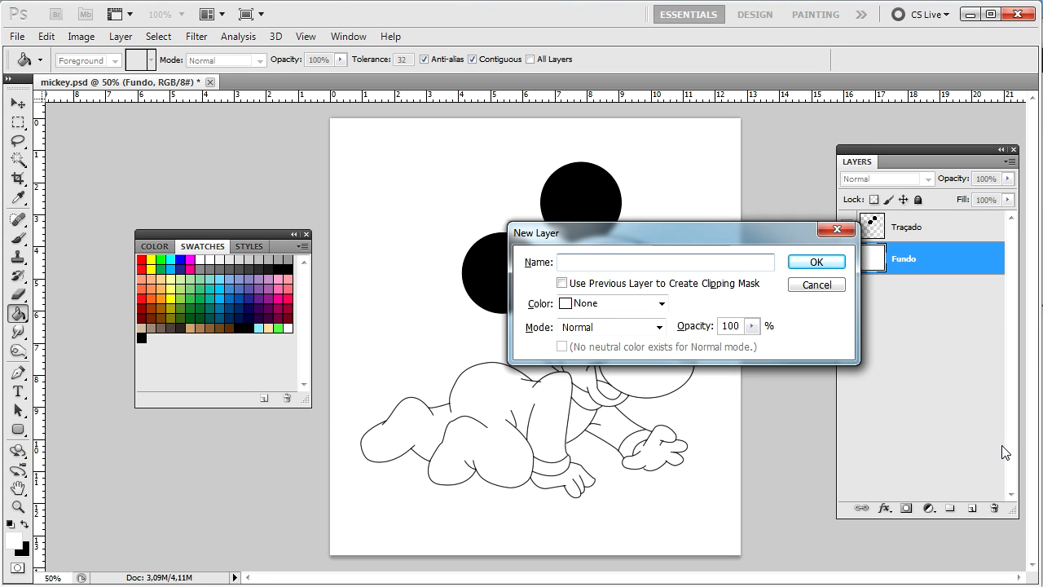
Step: Name the new layer Cabeça and confirm it
drag(677, 240, 789, 139)
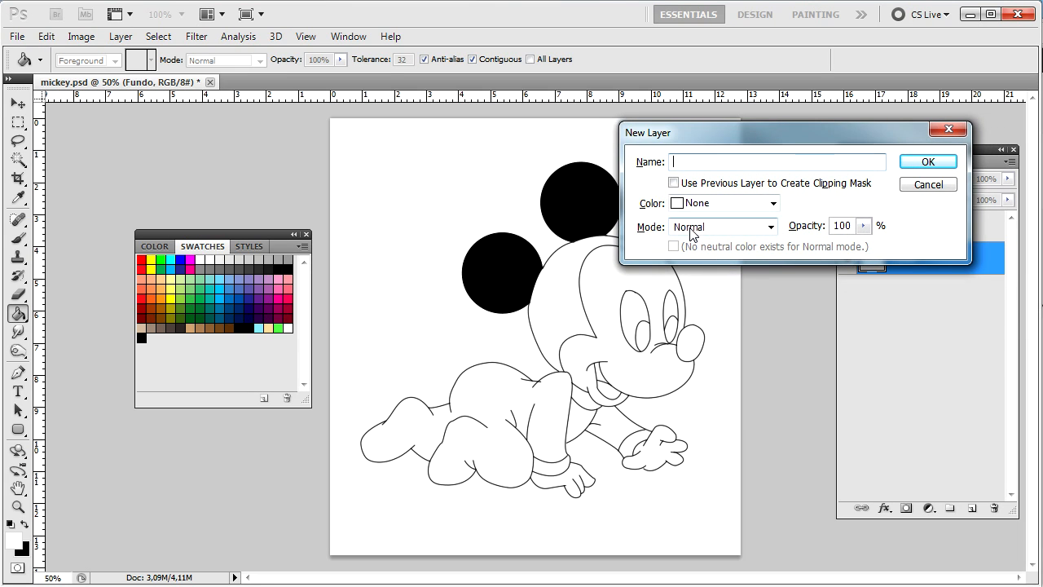
text(Cabec)
text(a)
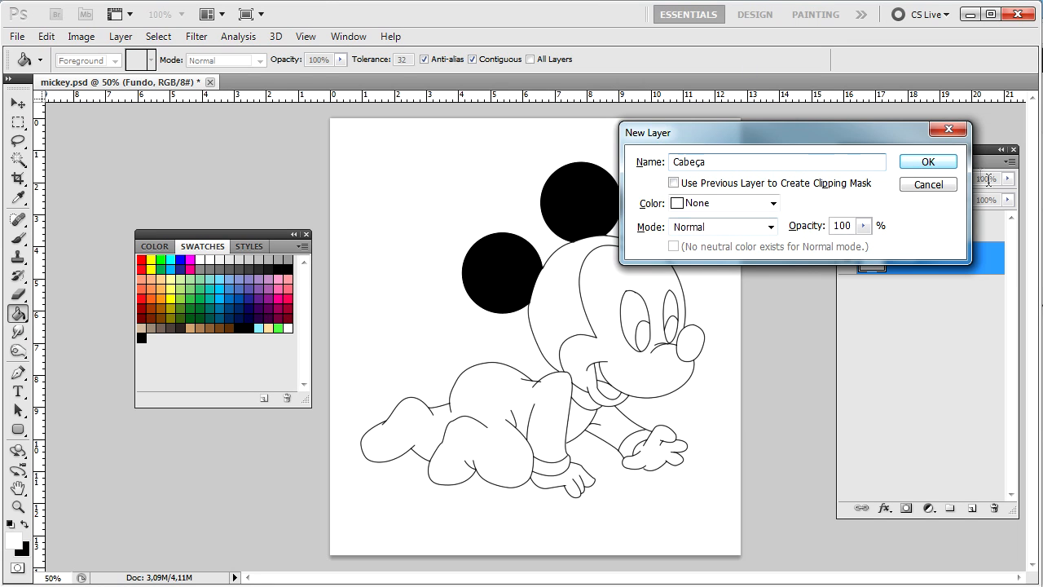
click(937, 162)
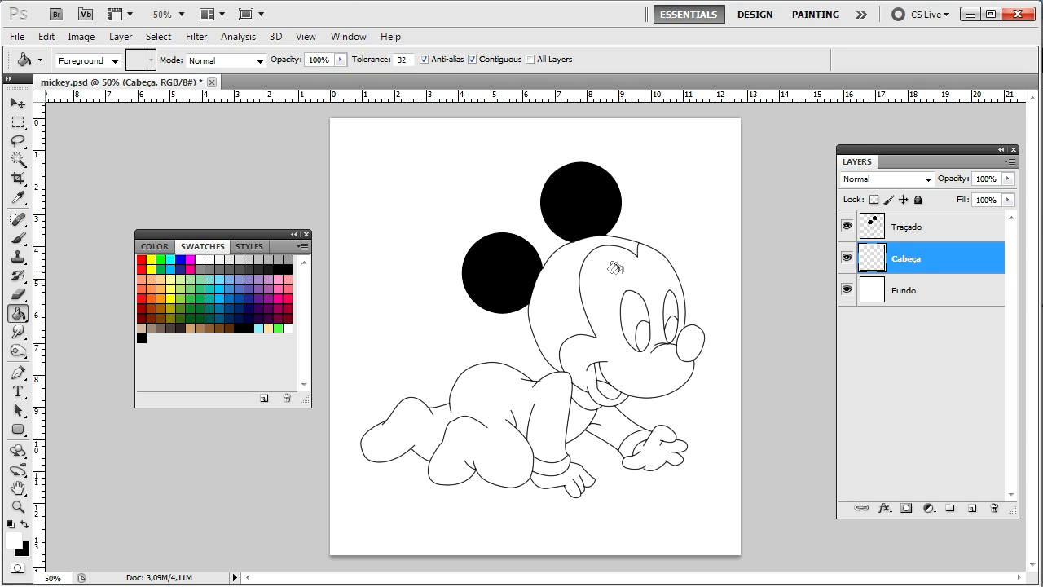
Step: On the Traçado layer, select Mickey's face area with the Magic Wand
click(943, 227)
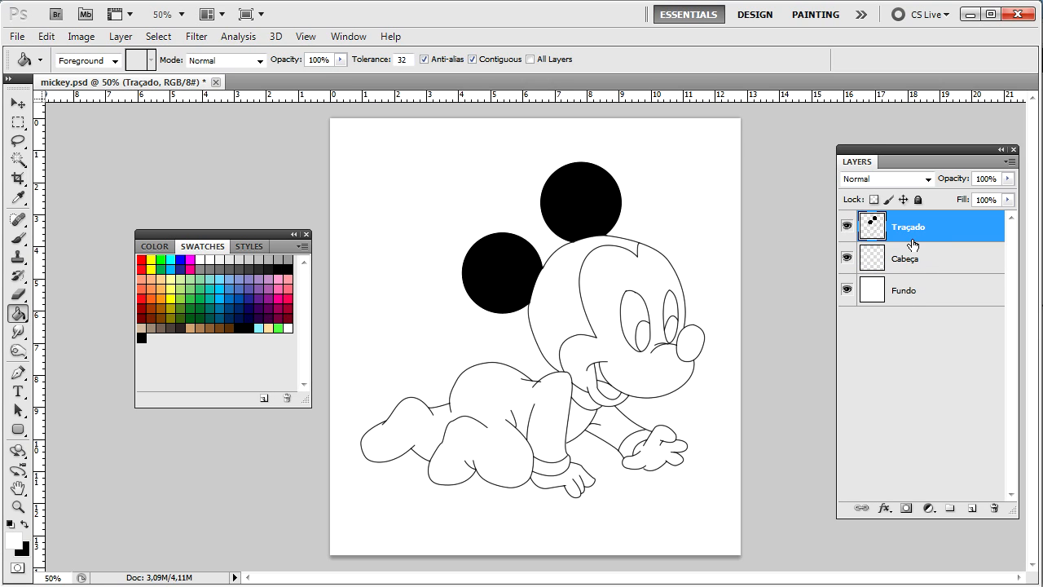
click(18, 159)
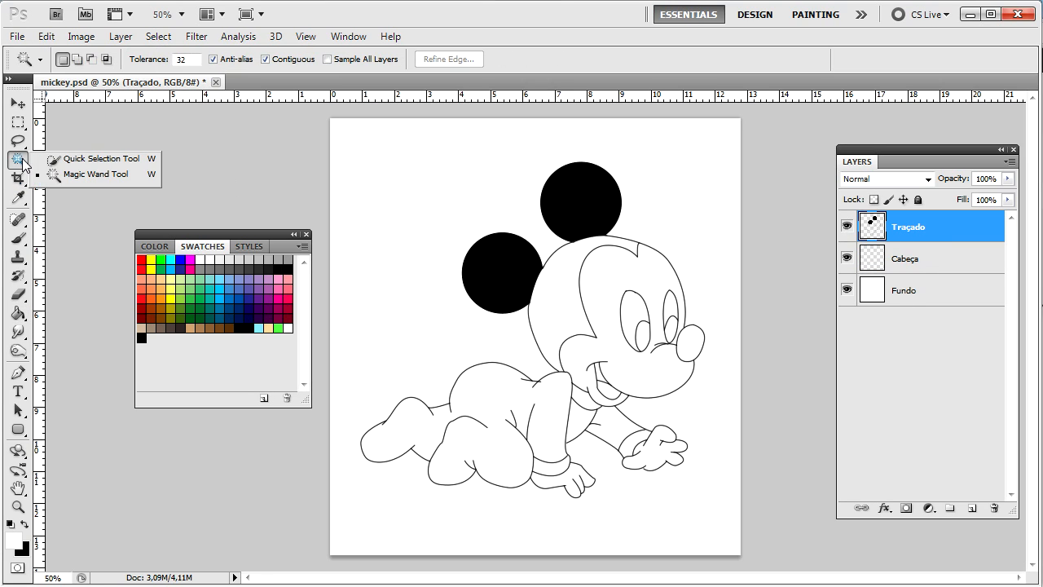
click(96, 174)
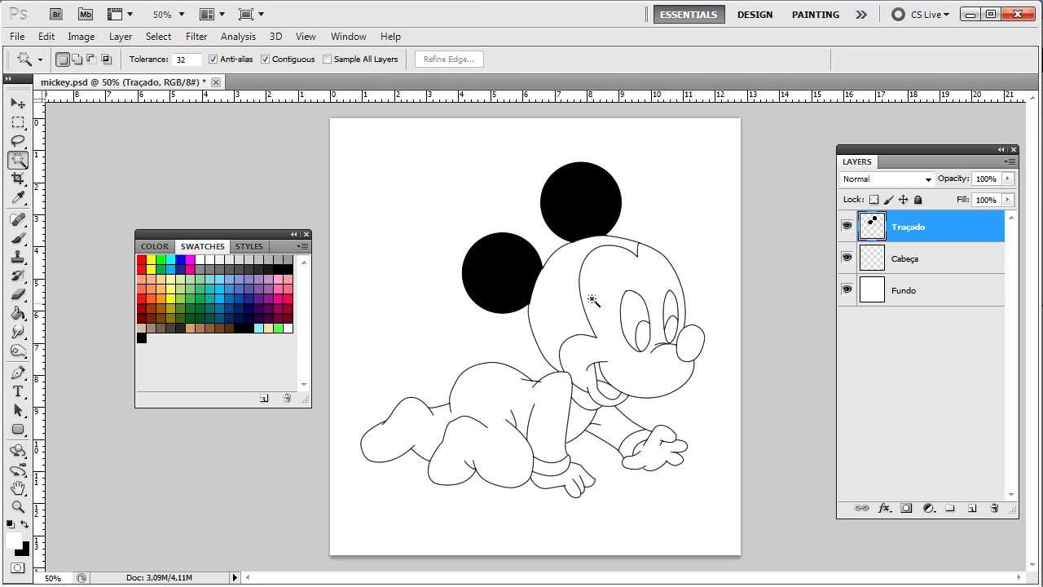
click(615, 280)
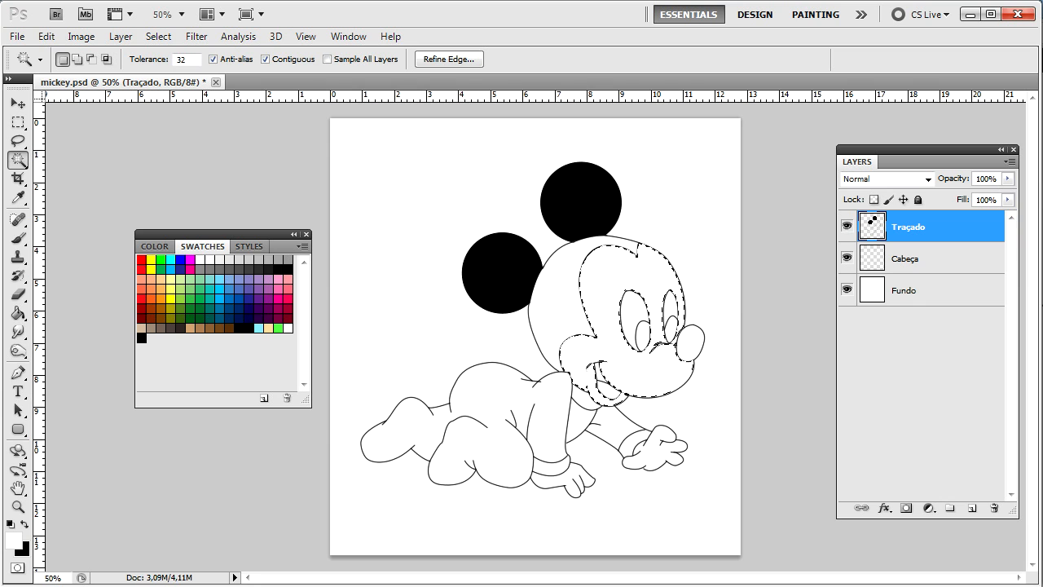
key(ctrl+plus)
scroll(636, 231, up, 5)
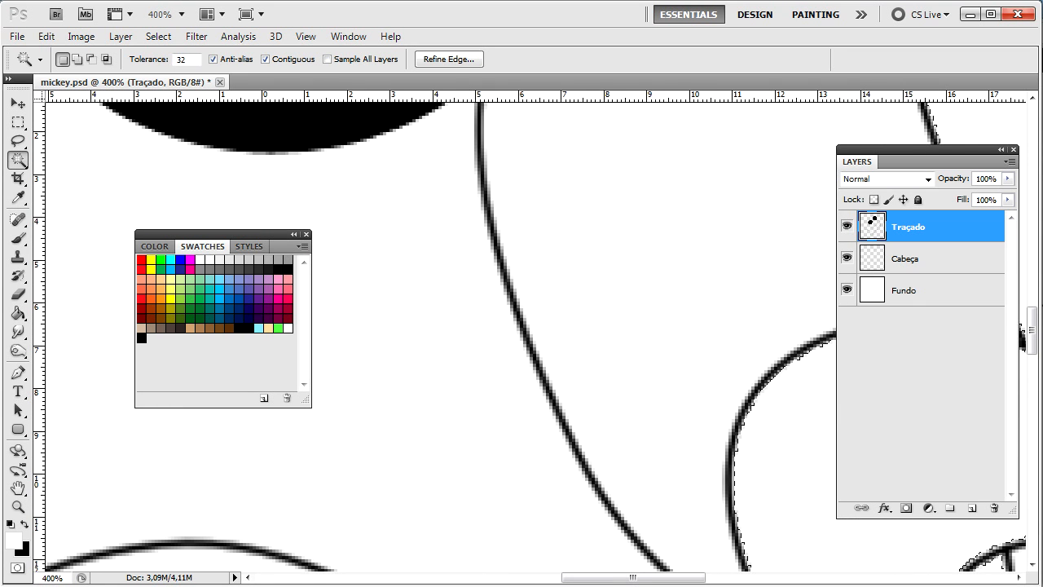
drag(730, 333, 396, 233)
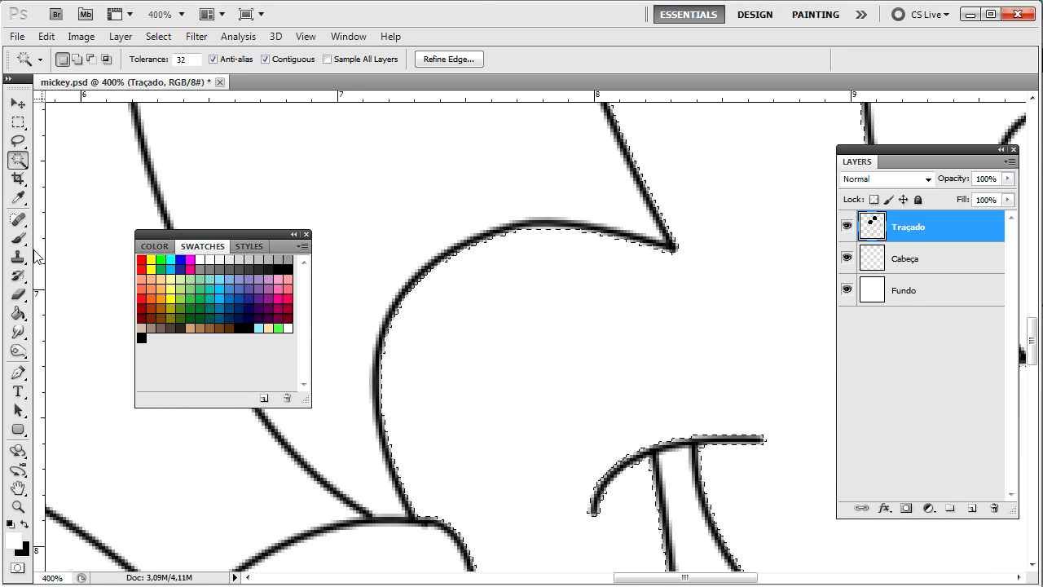
Step: Fill the selected face with light peach and deselect
click(18, 313)
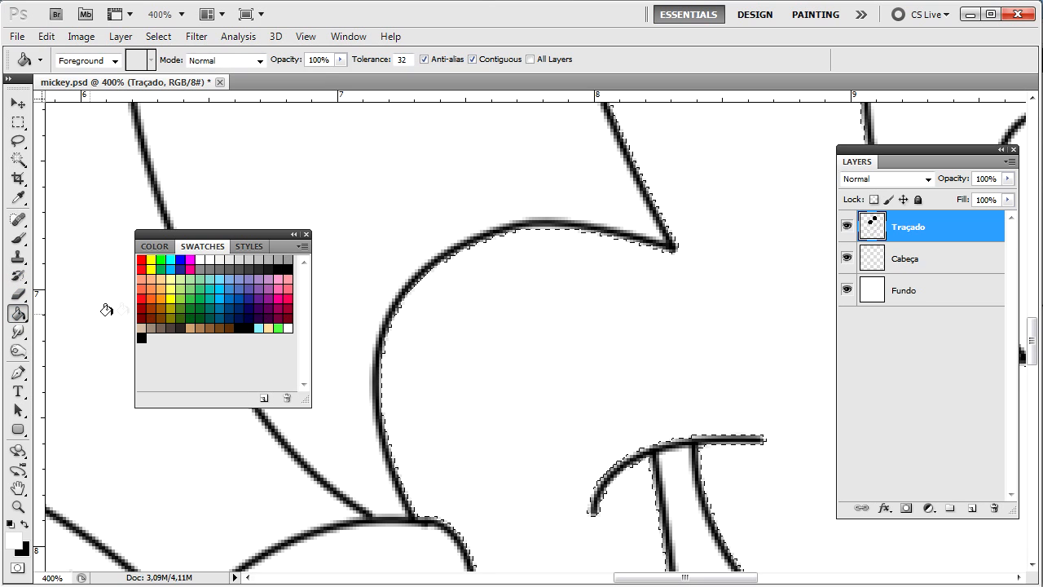
click(268, 327)
key(ctrl+1)
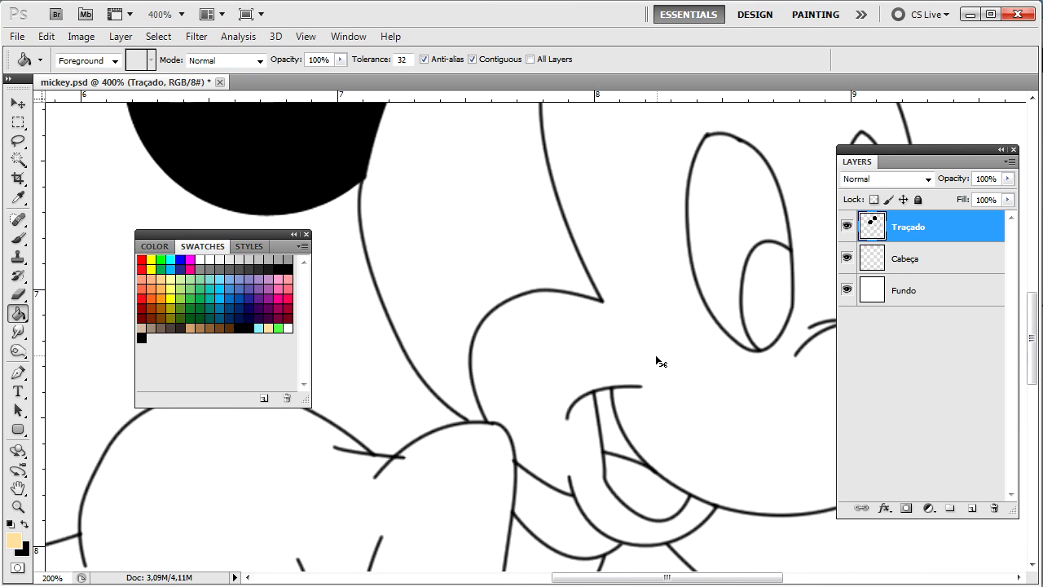
click(570, 340)
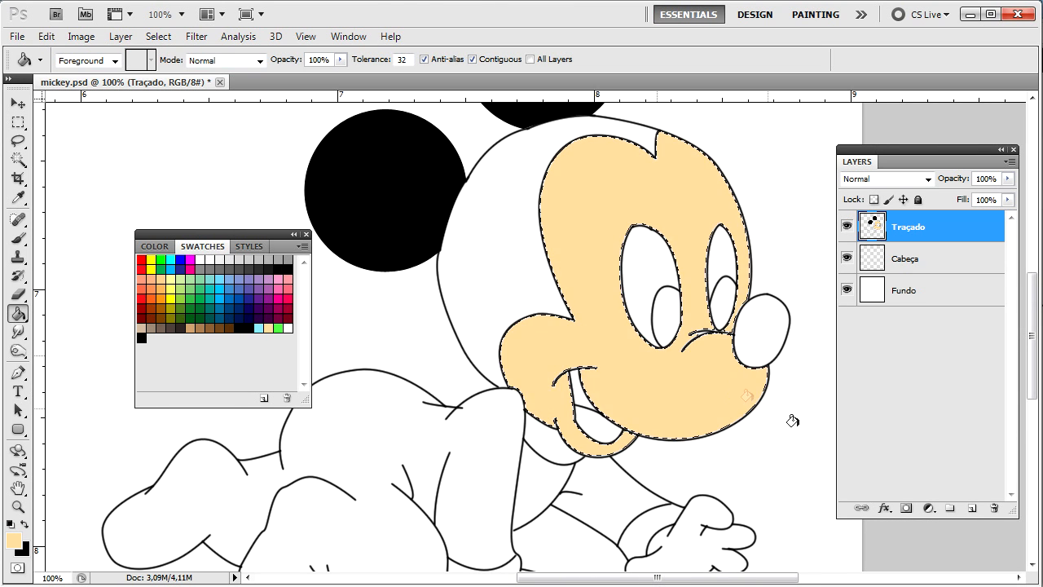
key(ctrl+plus)
key(ctrl+plus)
key(ctrl+plus)
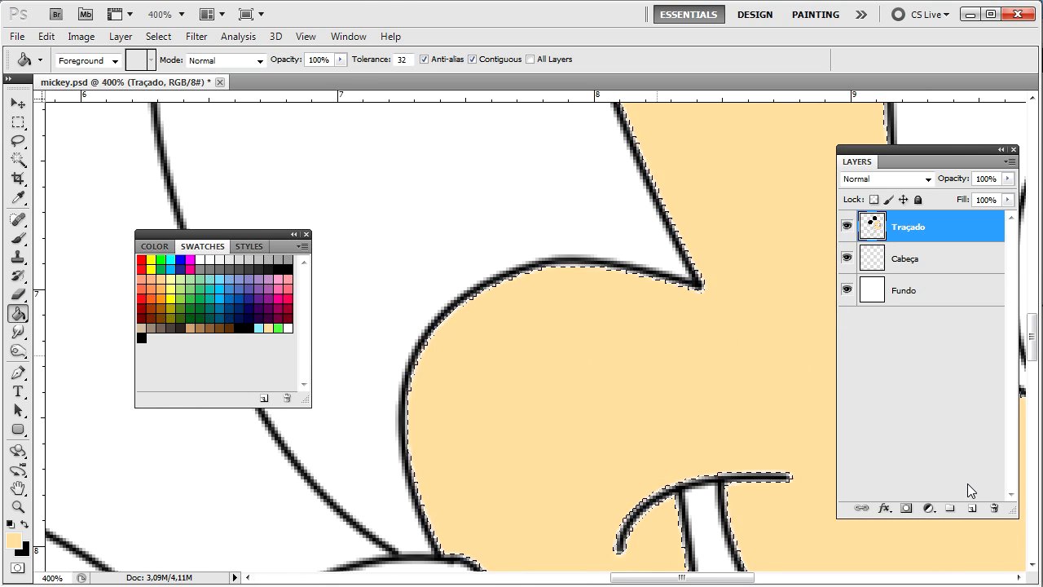
key(ctrl+d)
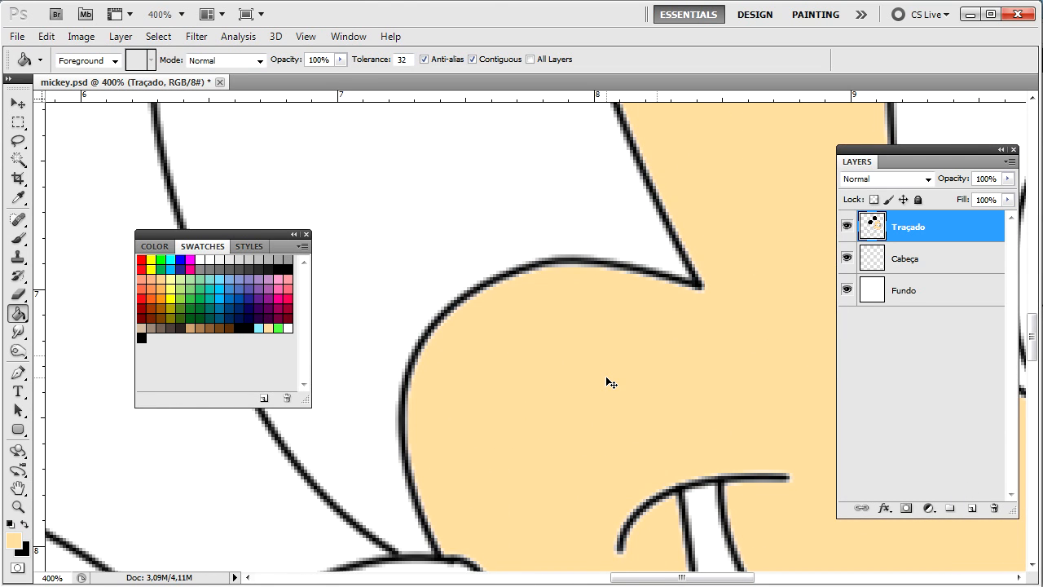
key(ctrl+minus)
key(ctrl+minus)
key(ctrl+minus)
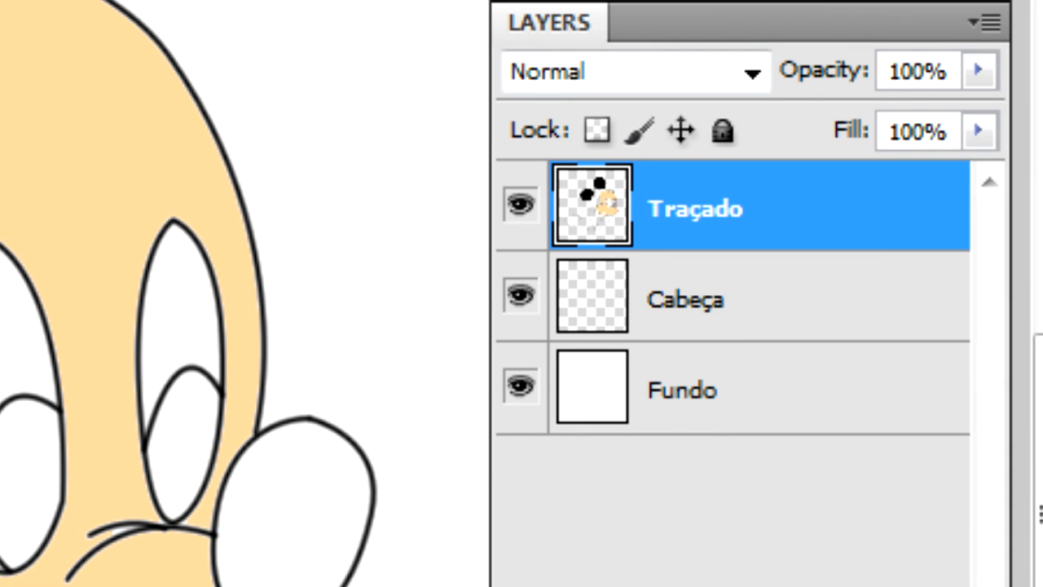
Step: Undo the face fill on Traçado and refill the face with peach on Cabeça
key(ctrl+plus)
key(ctrl+plus)
key(ctrl+plus)
key(ctrl+plus)
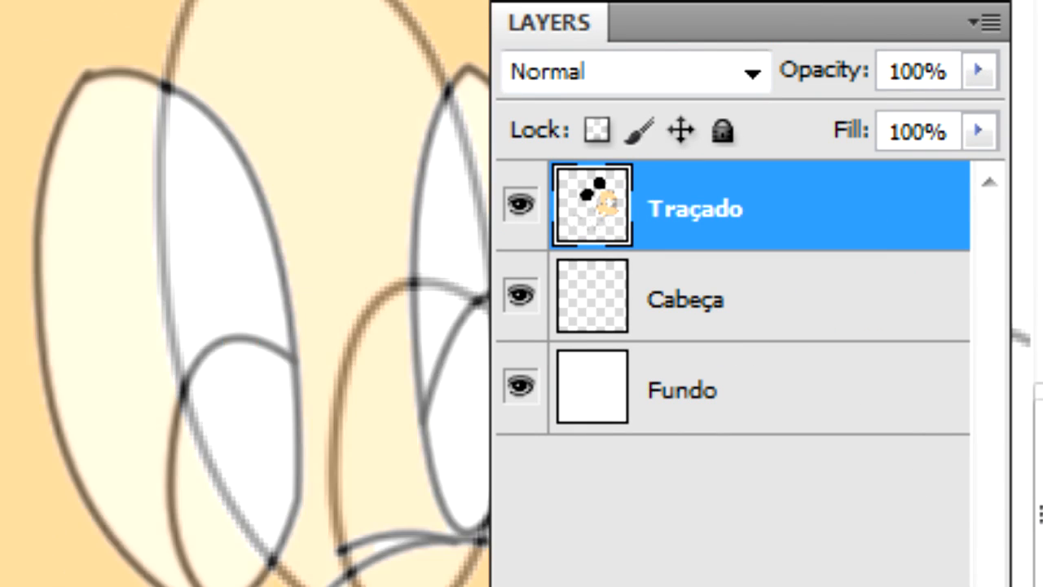
scroll(244, 293, right, 3)
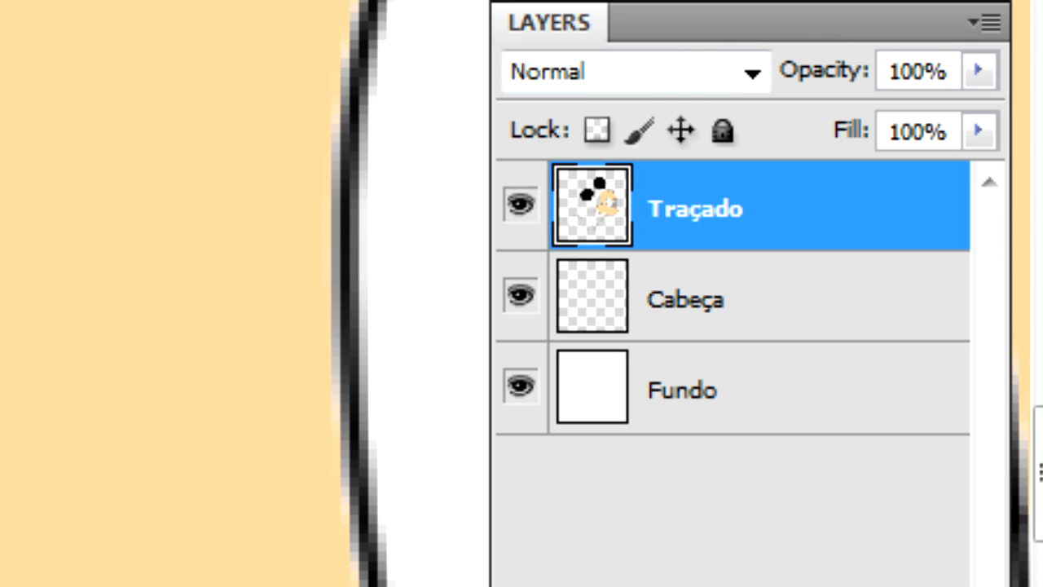
click(797, 299)
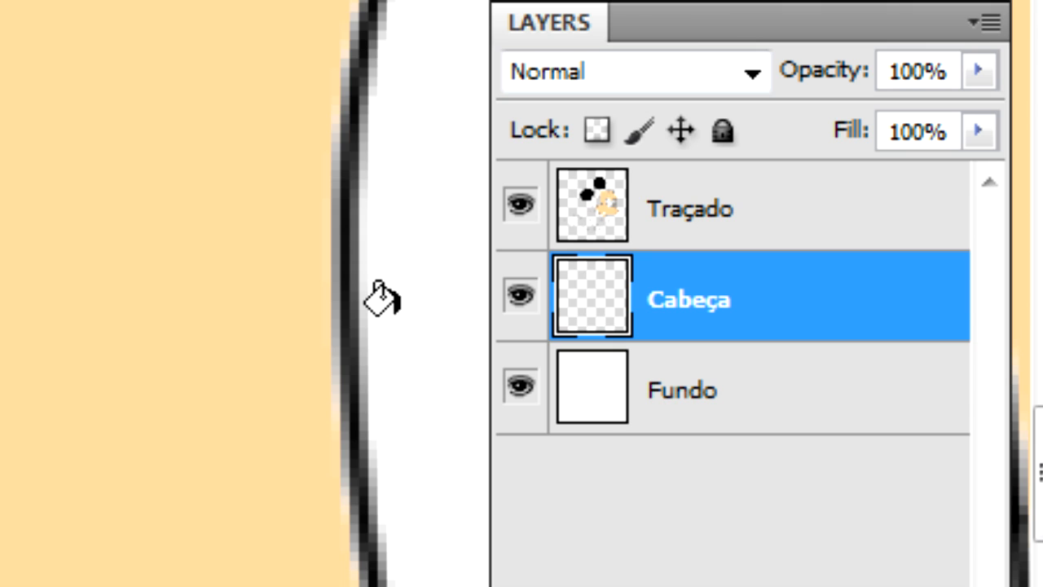
key(ctrl+alt+z)
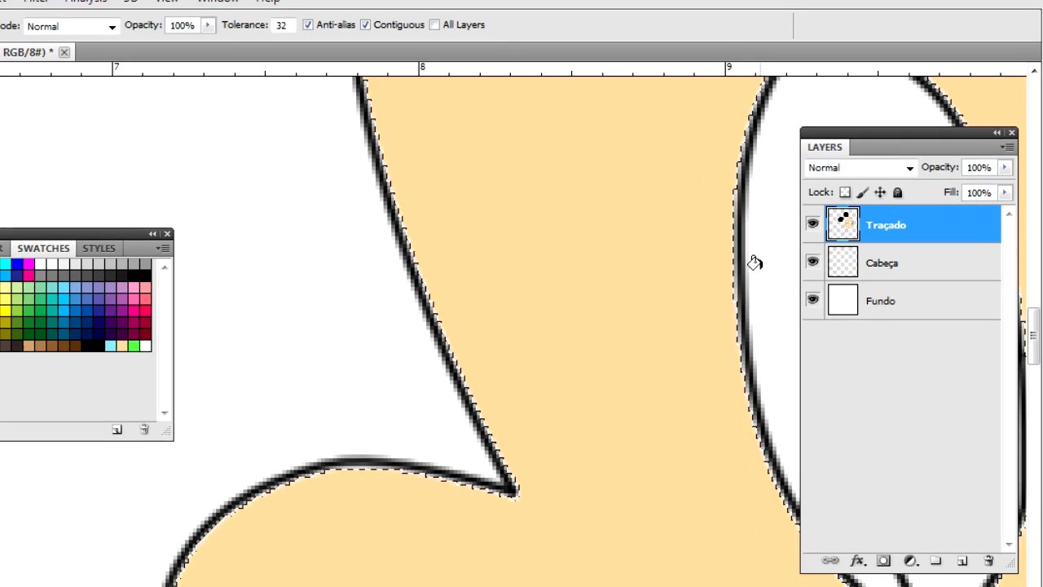
key(ctrl+alt+z)
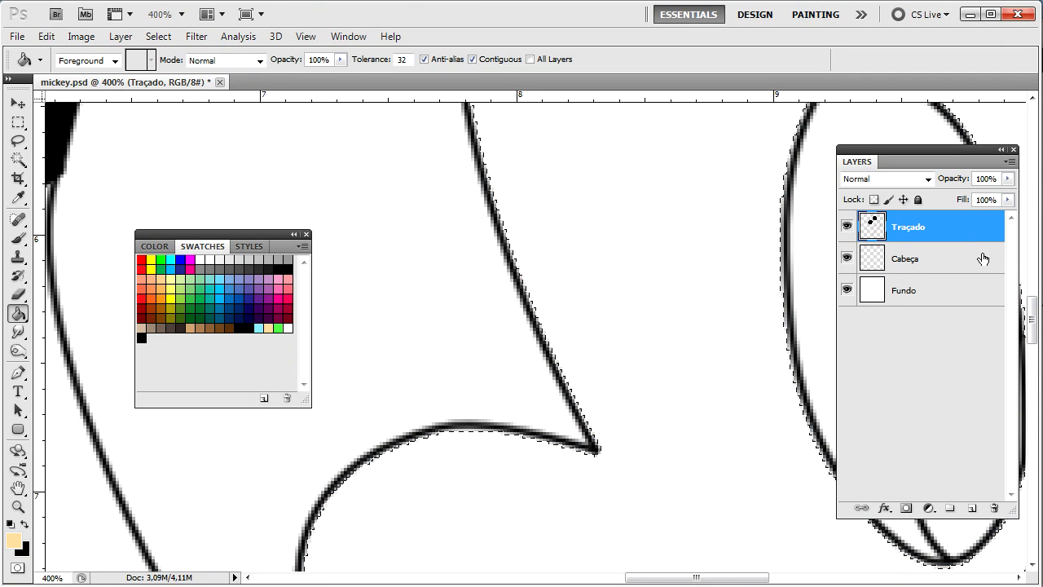
click(982, 258)
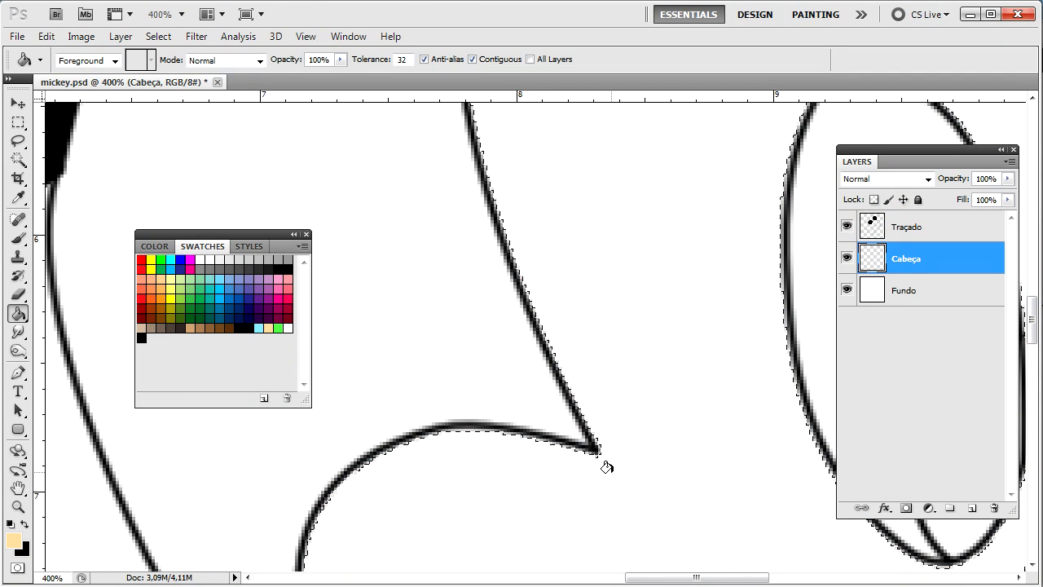
click(575, 281)
key(ctrl+d)
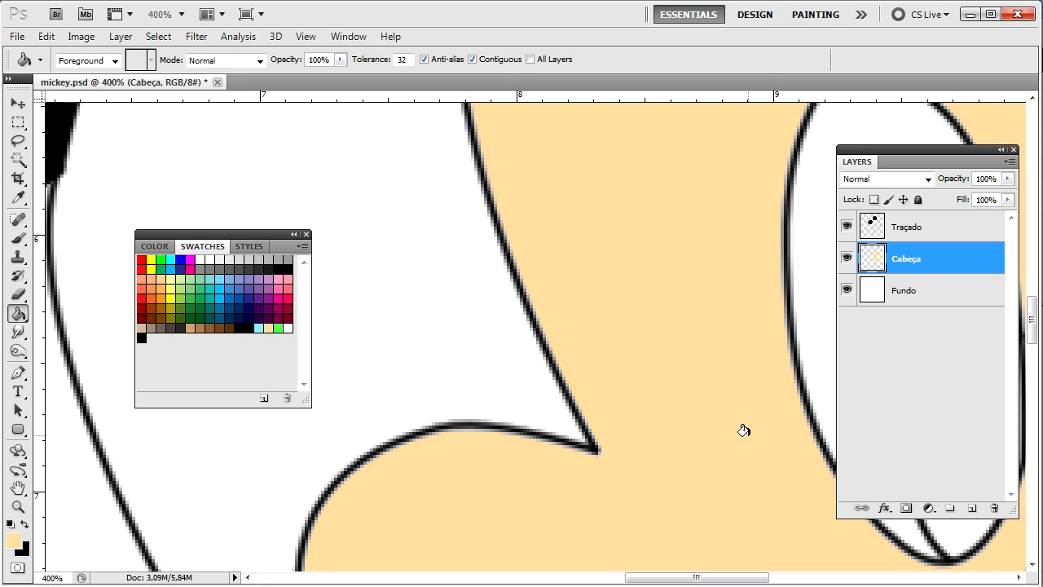
key(ctrl+minus)
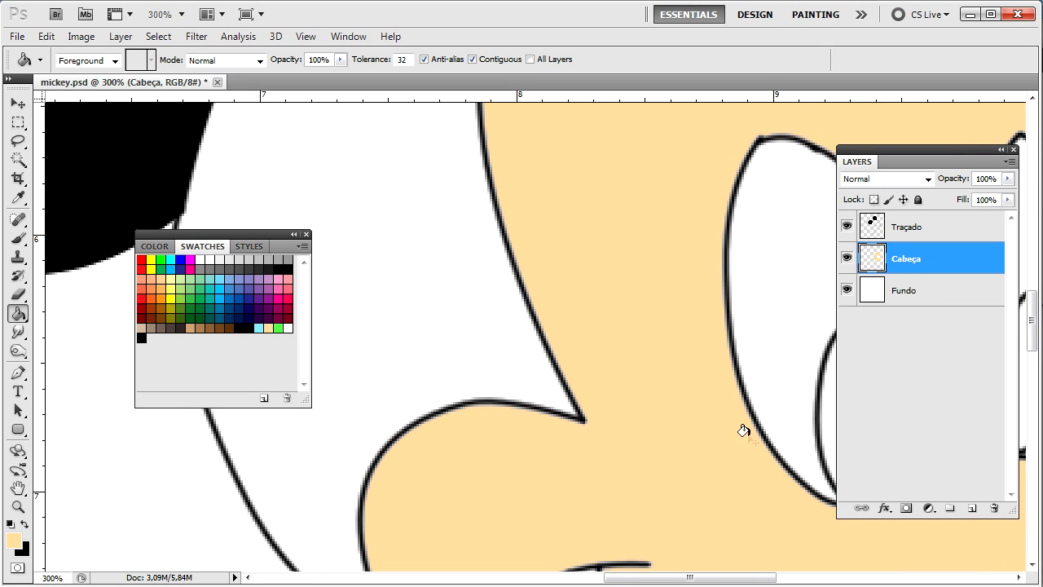
Step: Add a new layer above Cabeça and name it Cabeça 2
key(ctrl+shift+n)
key(Return)
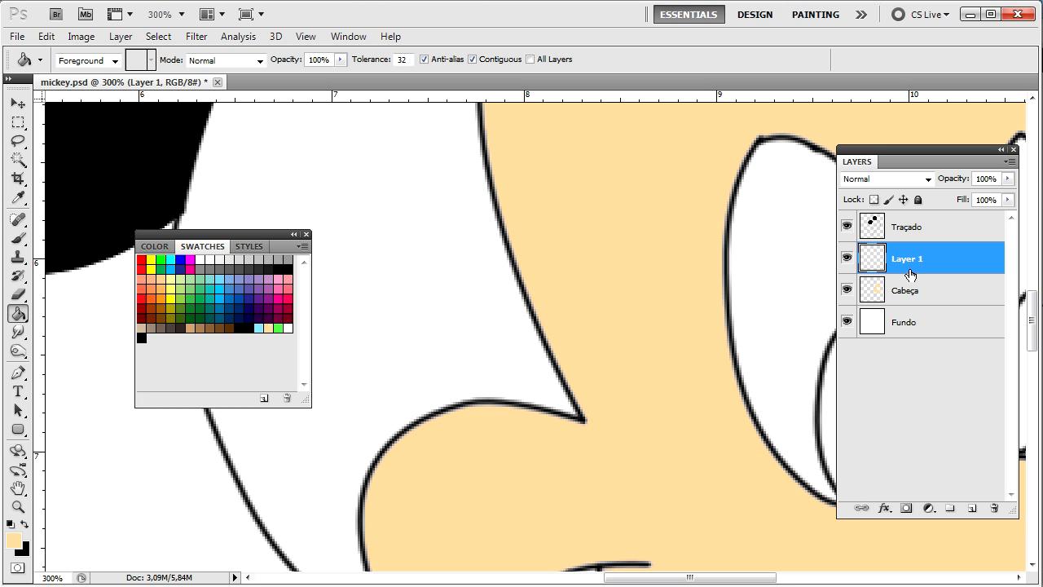
double_click(909, 258)
key(Escape)
double_click(905, 259)
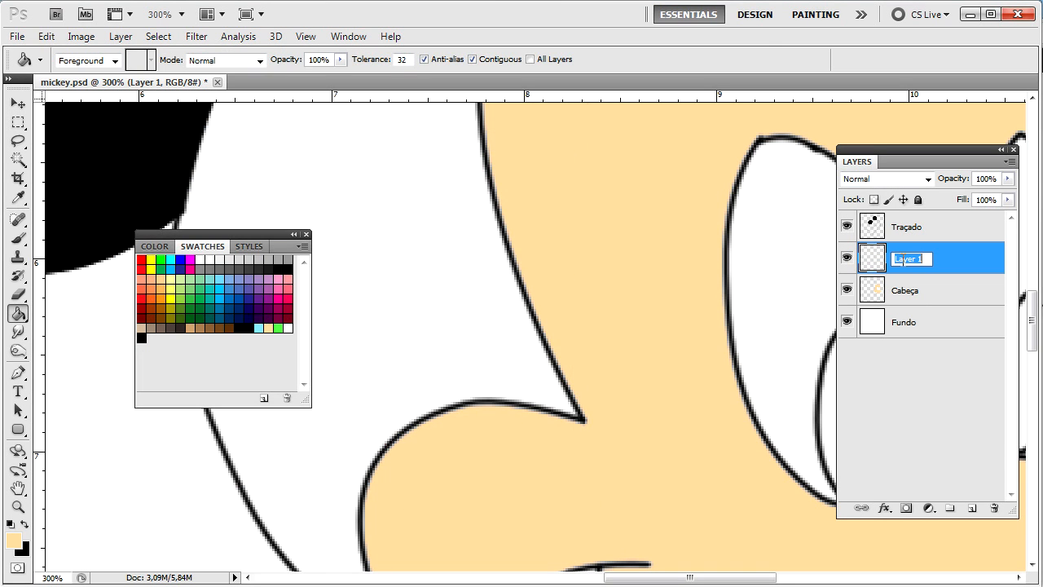
text(Cabeça 2)
key(Return)
Step: Select the hair area around Mickey's face on the Traçado layer
key(ctrl+1)
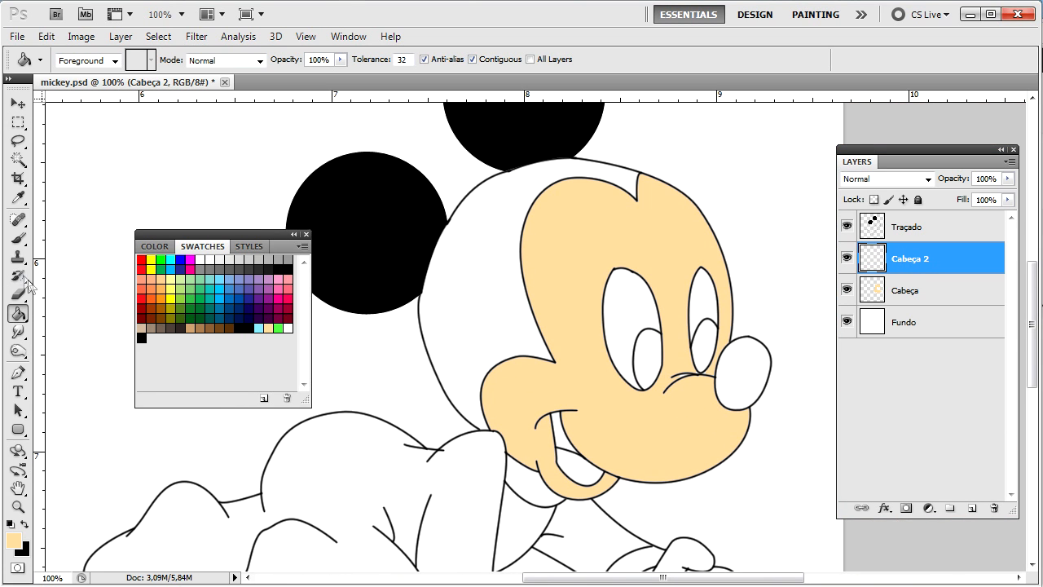
click(19, 161)
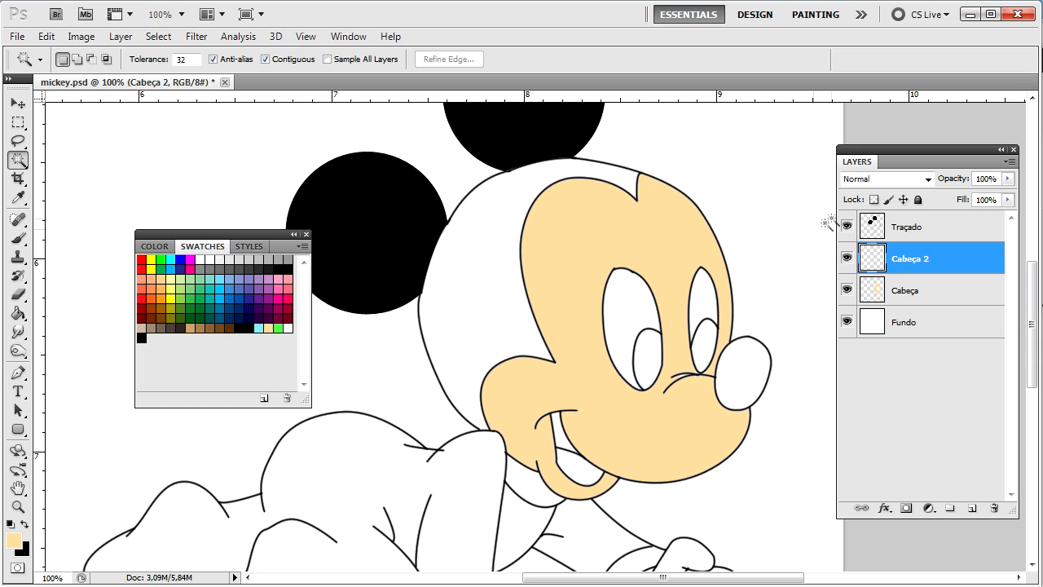
click(941, 232)
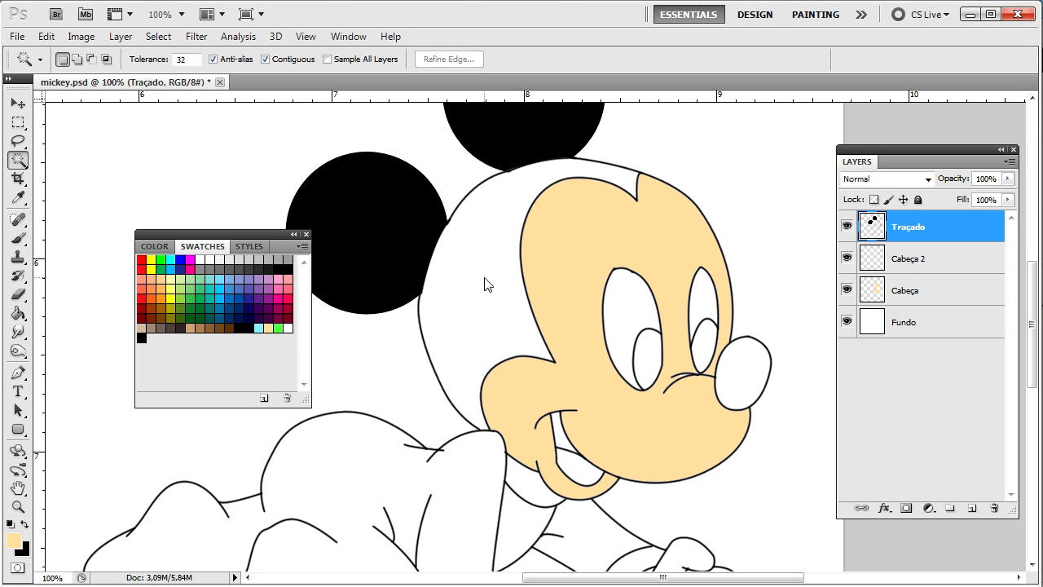
click(486, 253)
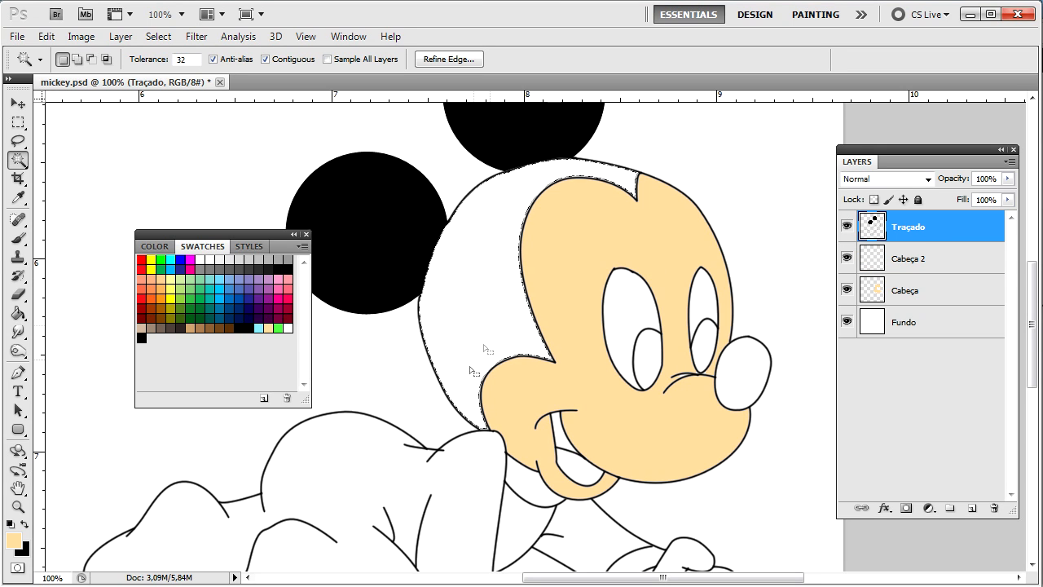
Step: Fill the hair area with black, deselect, and check the edges
click(140, 337)
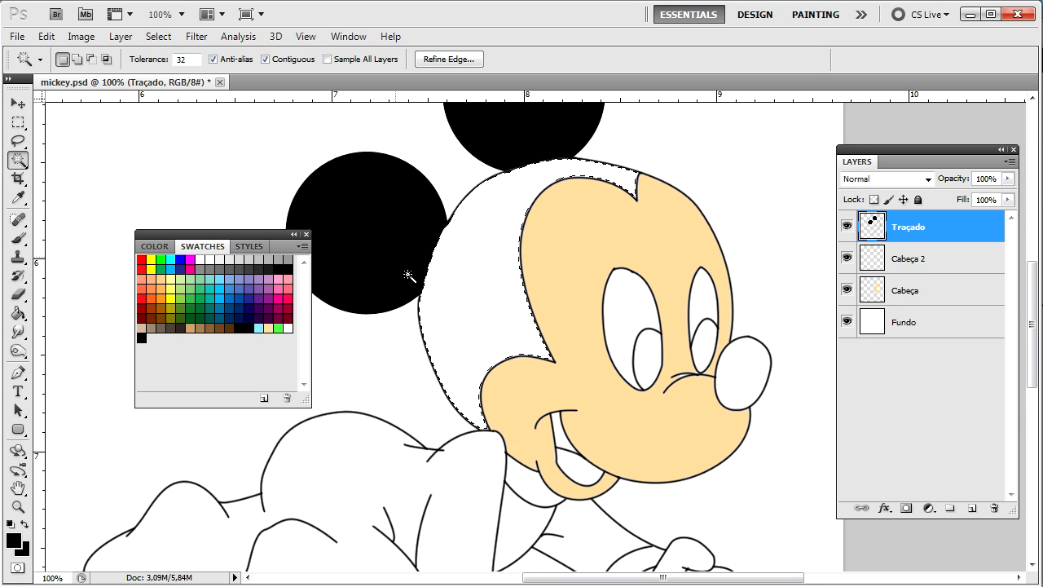
key(g)
click(464, 282)
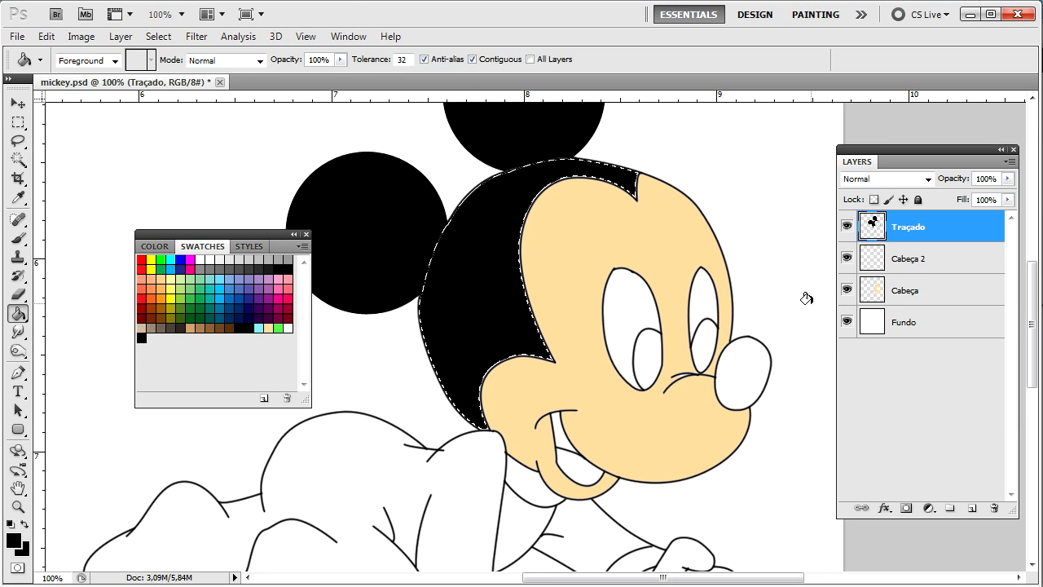
key(ctrl+d)
key(ctrl+plus)
key(ctrl+plus)
key(ctrl+plus)
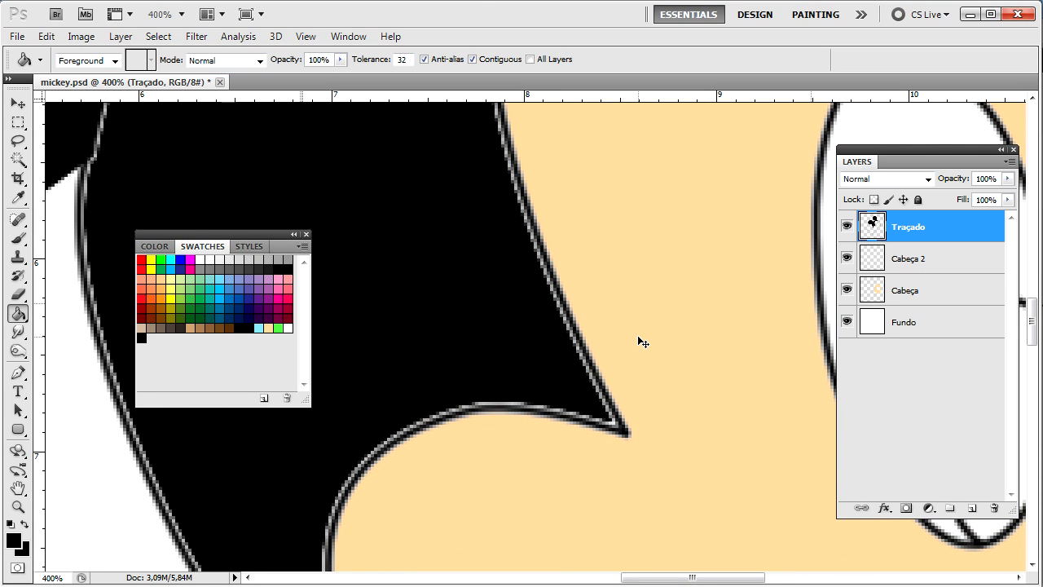
key(ctrl+minus)
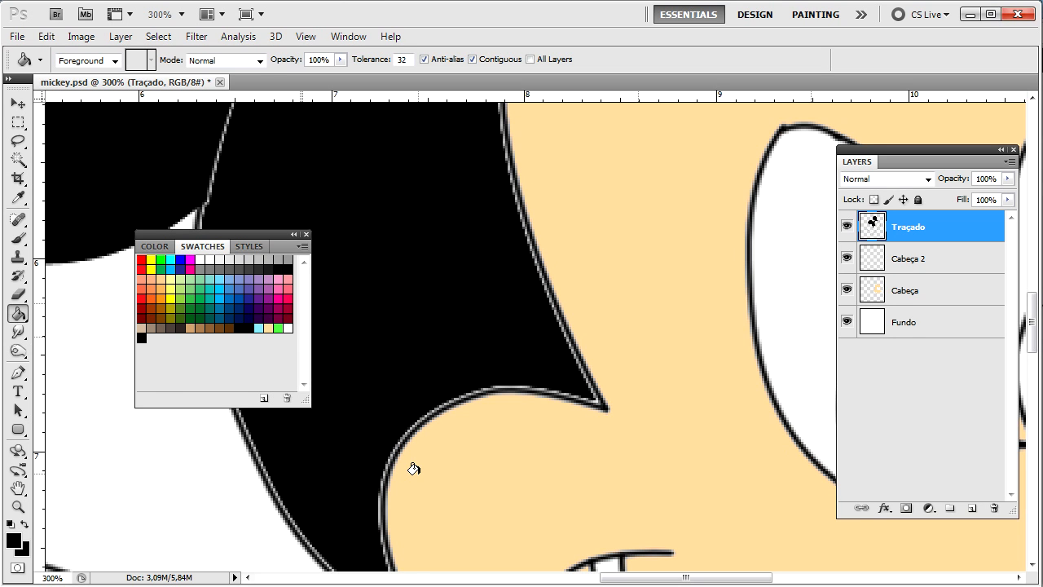
scroll(413, 468, down, 6)
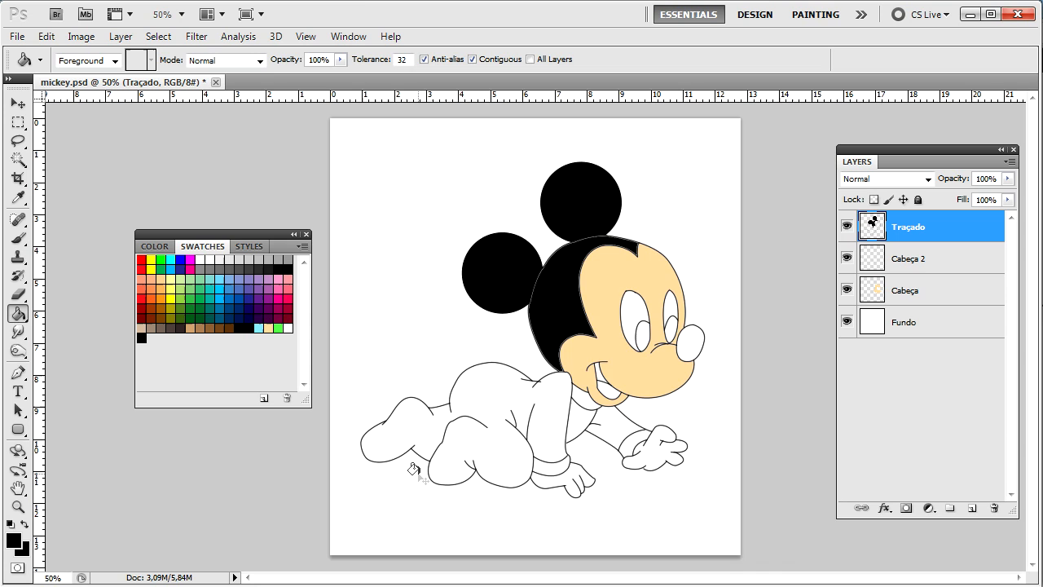
scroll(419, 475, up, 1)
scroll(420, 478, up, 5)
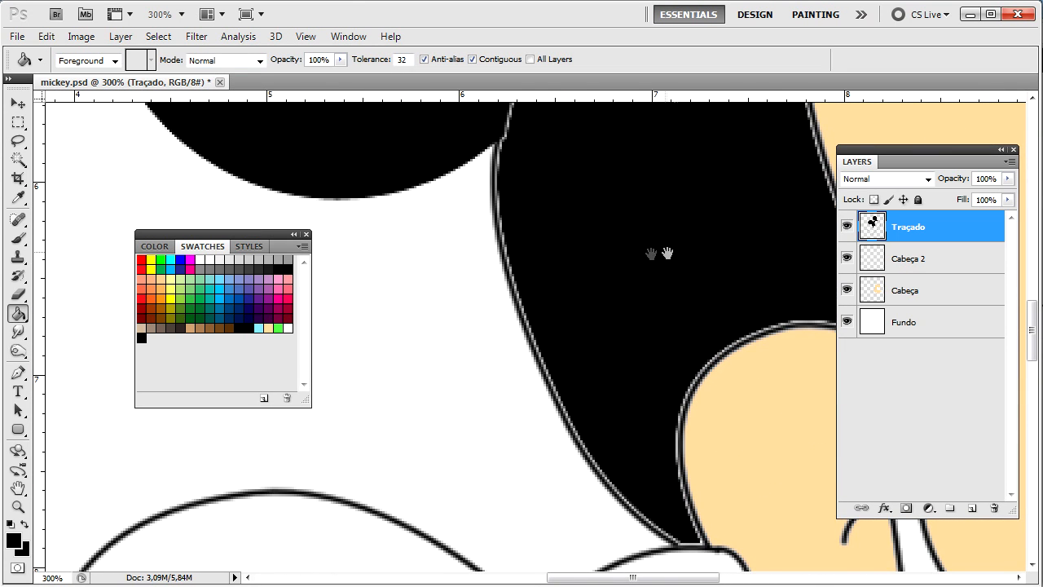
drag(666, 253, 440, 259)
Step: Undo the black hair fill and delete both the Cabeça 2 and Cabeça layers
key(ctrl+alt+z)
key(ctrl+alt+z)
click(944, 271)
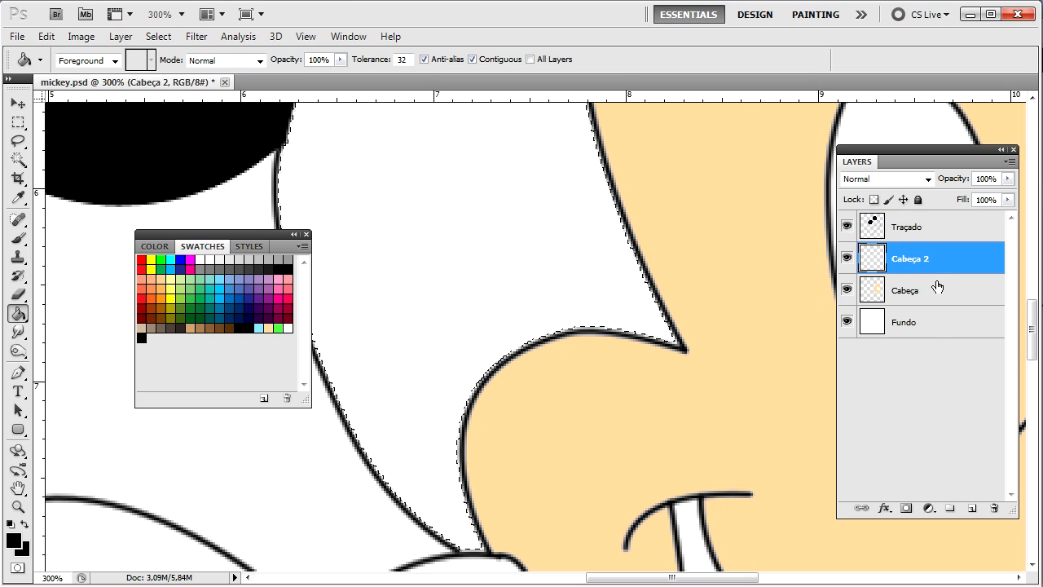
shift+click(933, 295)
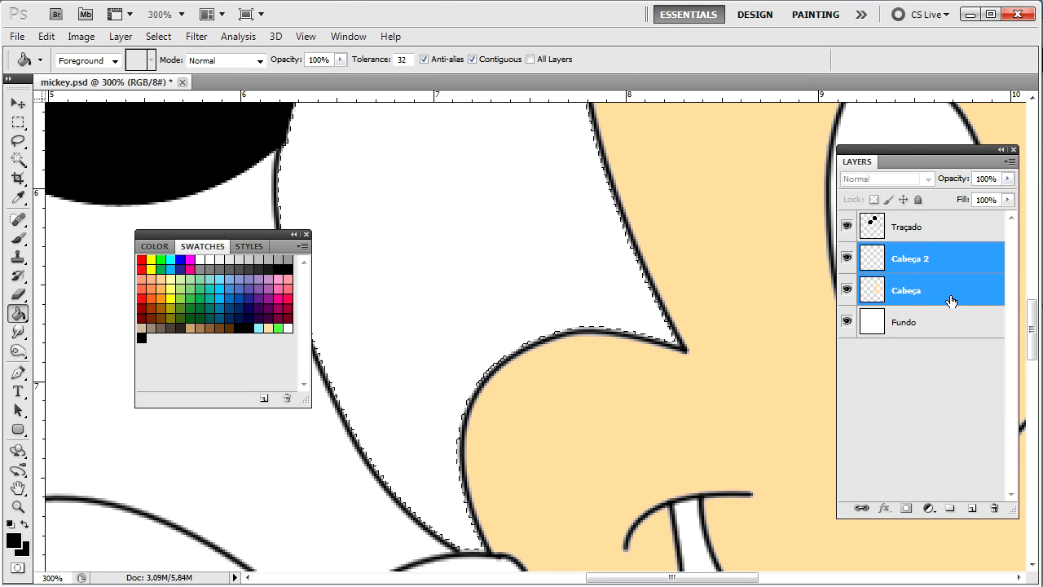
click(994, 508)
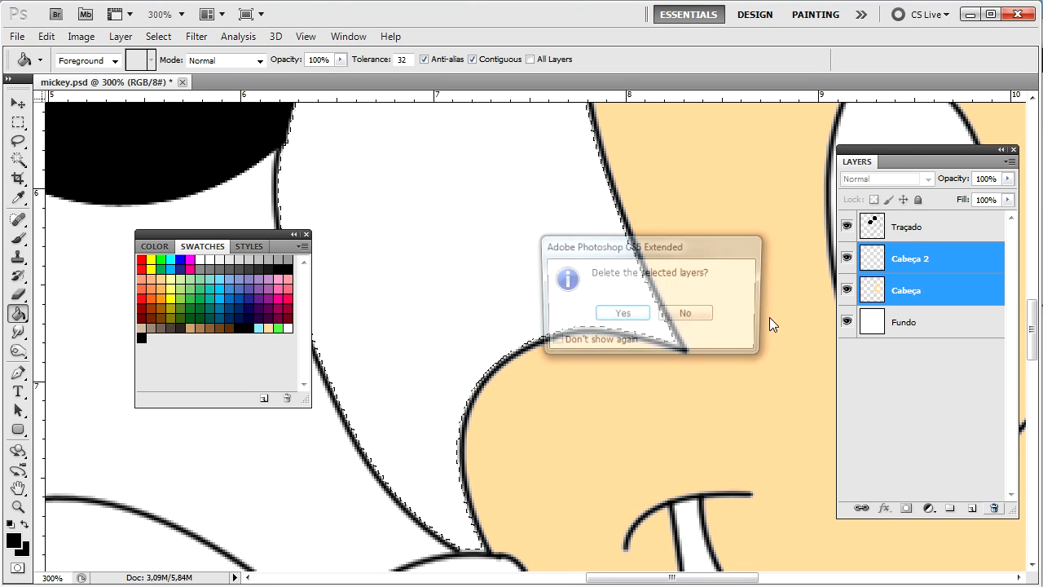
click(624, 312)
key(ctrl+d)
Step: Add a new empty layer named Cabeça and choose the light peach swatch
key(ctrl+1)
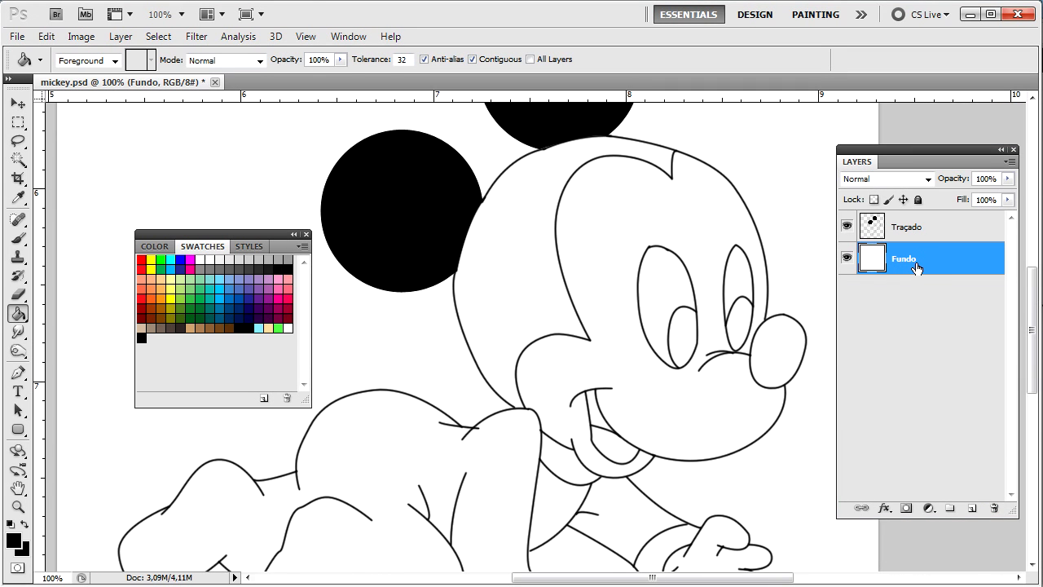
key(ctrl+shift+n)
text(Cabeça)
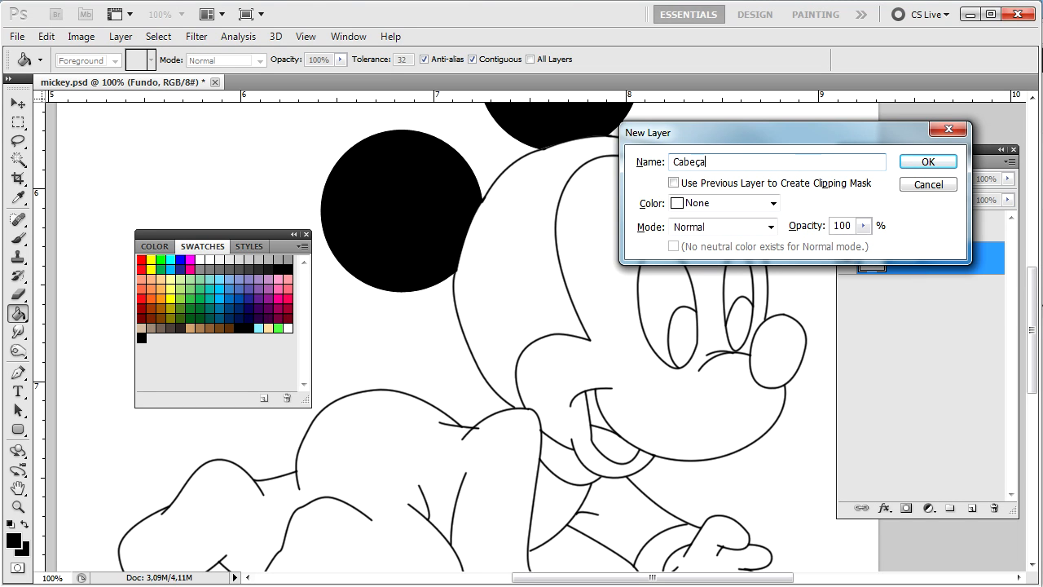
key(Return)
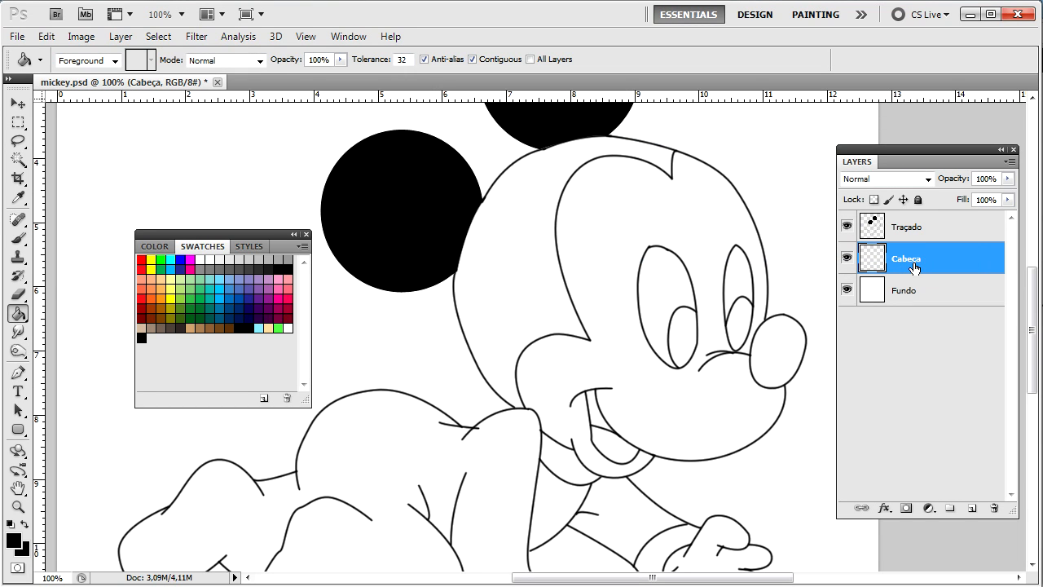
click(269, 328)
Step: Magic Wand select Mickey's face area on the Traçado line-art layer
key(w)
click(588, 256)
key(alt+bracketright)
click(674, 205)
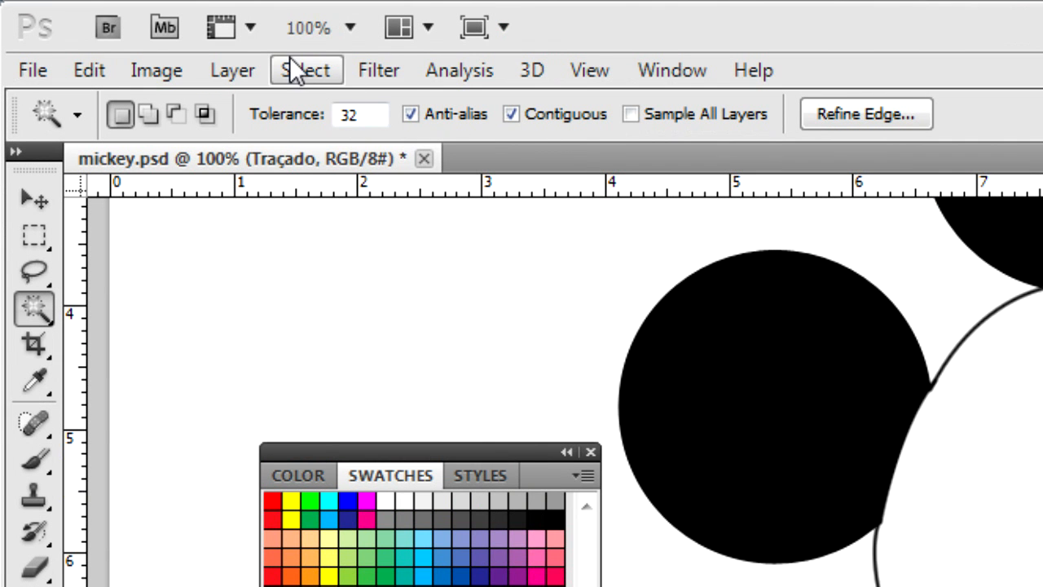
Step: Expand the face selection by 1 pixel via Select > Modify > Expand
click(155, 36)
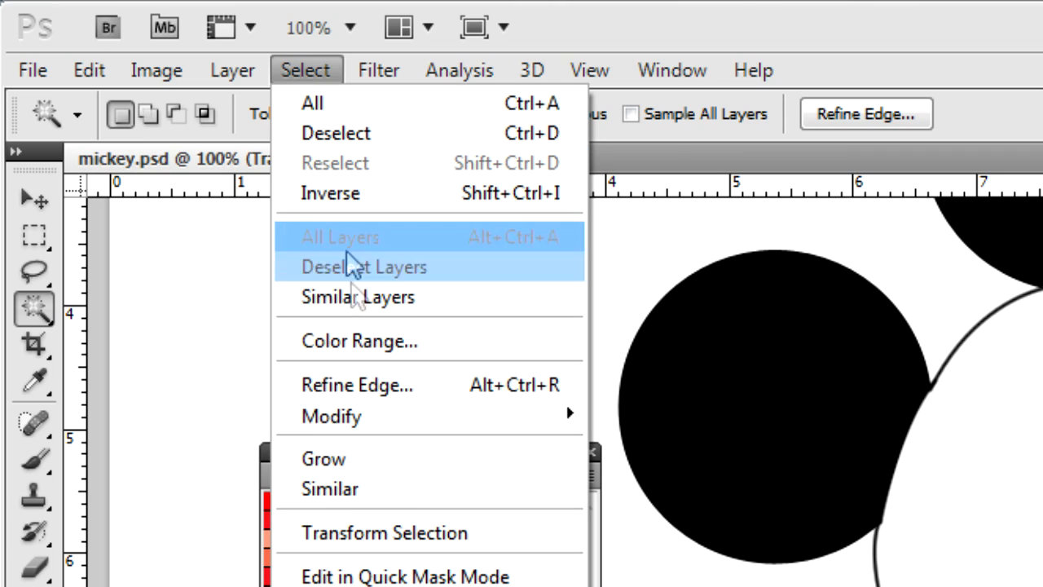
mouse_move(374, 418)
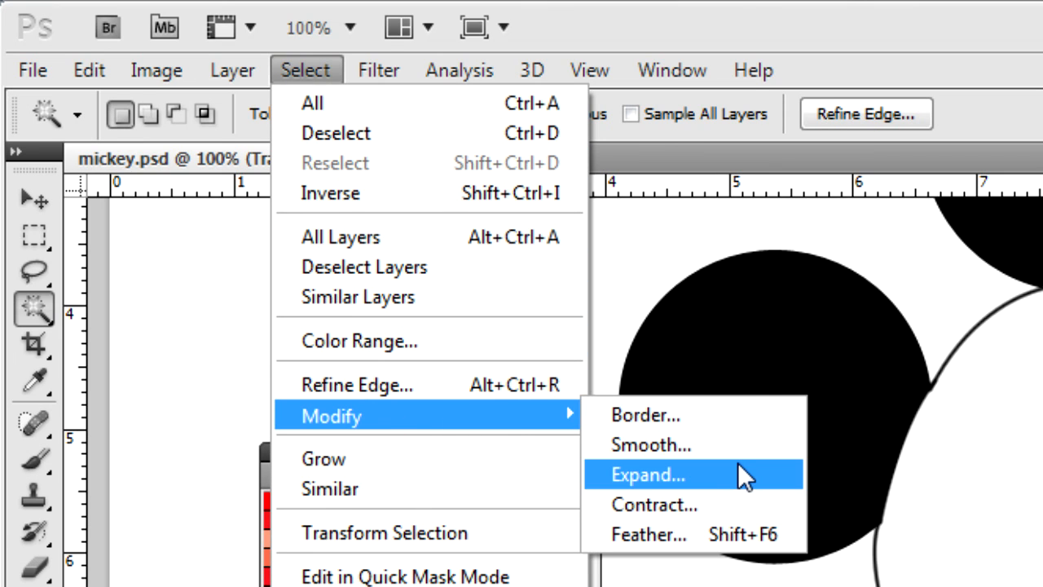
click(747, 477)
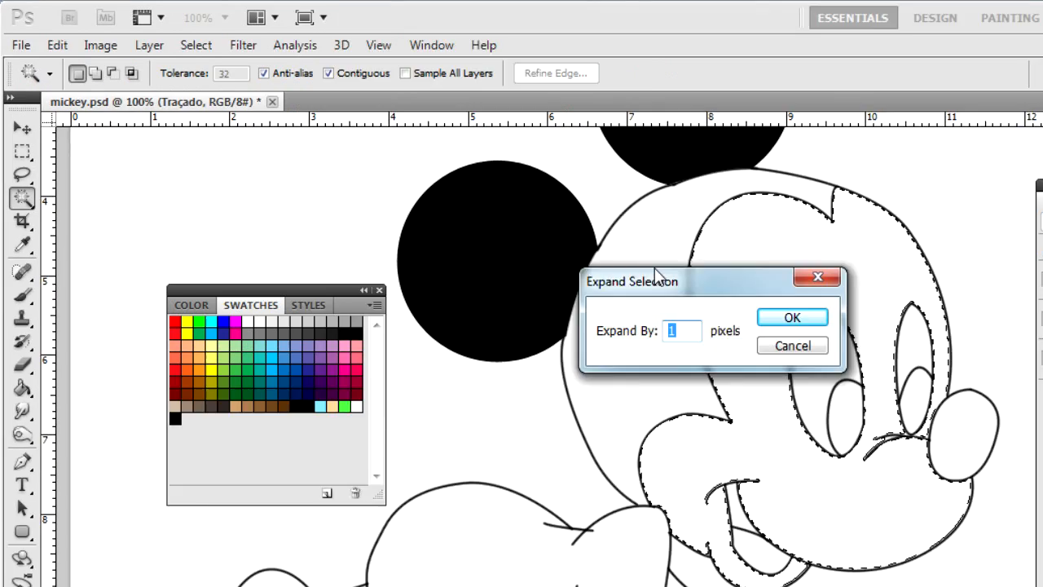
drag(659, 273, 415, 251)
text(4)
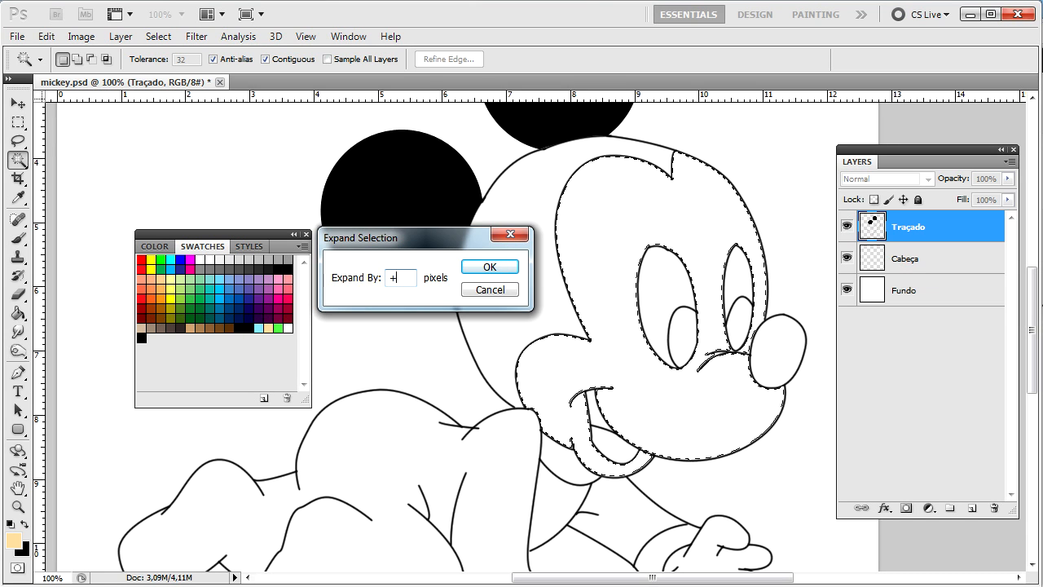
key(BackSpace)
text(1)
key(Return)
key(ctrl+plus)
key(ctrl+plus)
key(ctrl+plus)
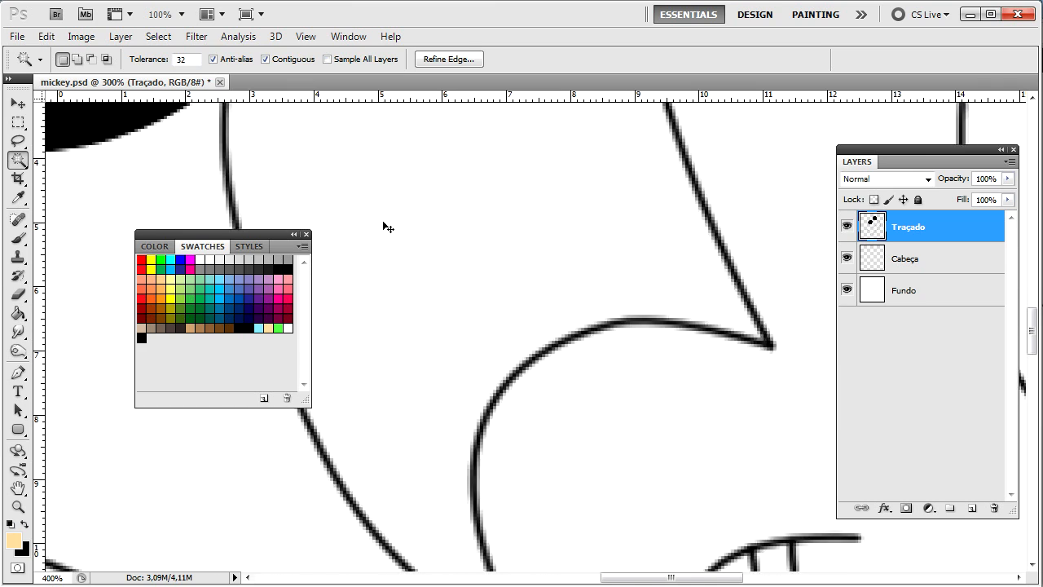
Step: Zoom in on the outline and expand the face selection by another 1 pixel
key(ctrl+plus)
key(ctrl+plus)
key(ctrl+plus)
drag(676, 443, 623, 416)
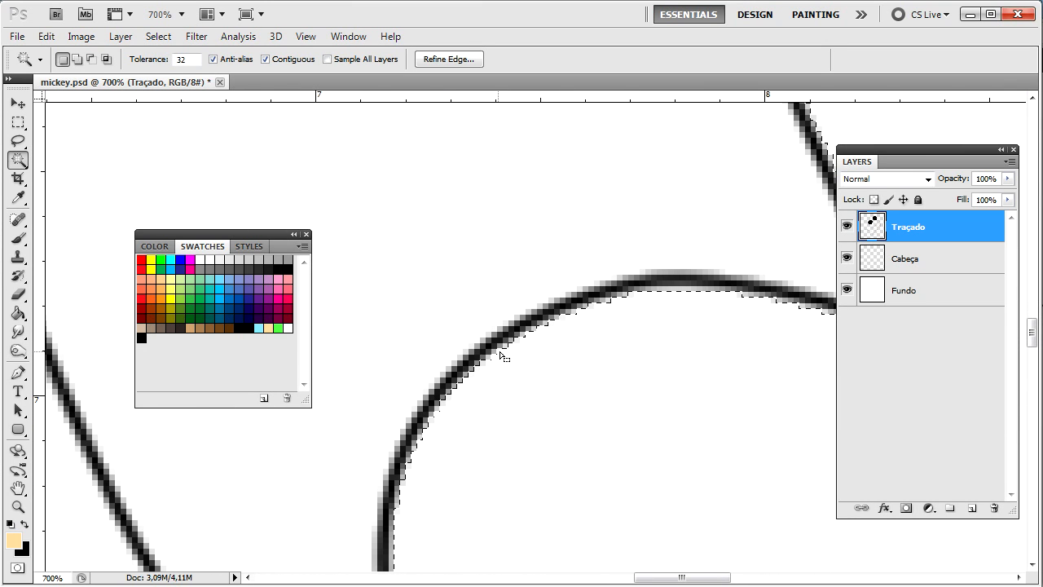
click(158, 36)
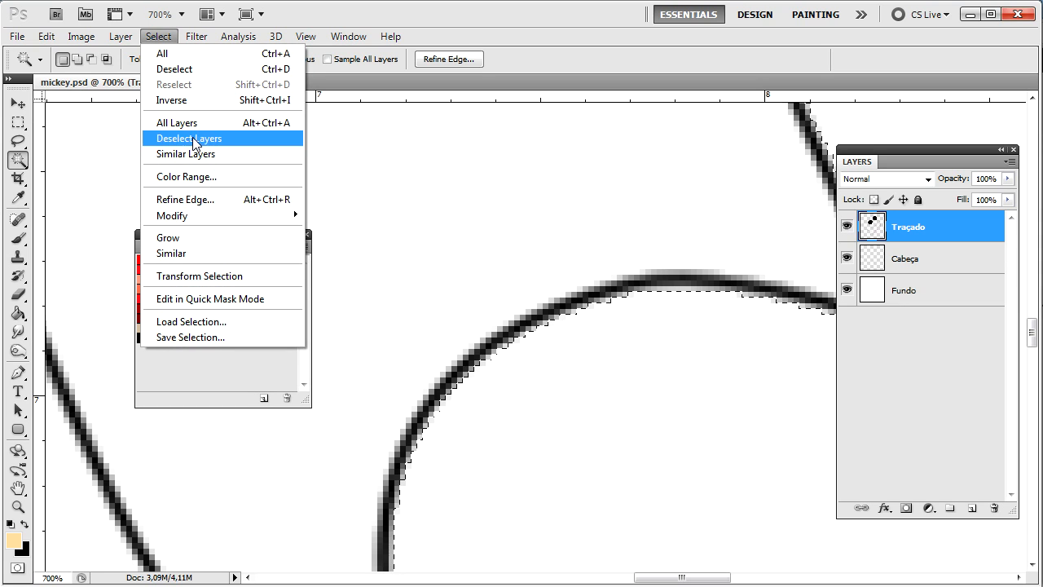
mouse_move(209, 215)
click(359, 245)
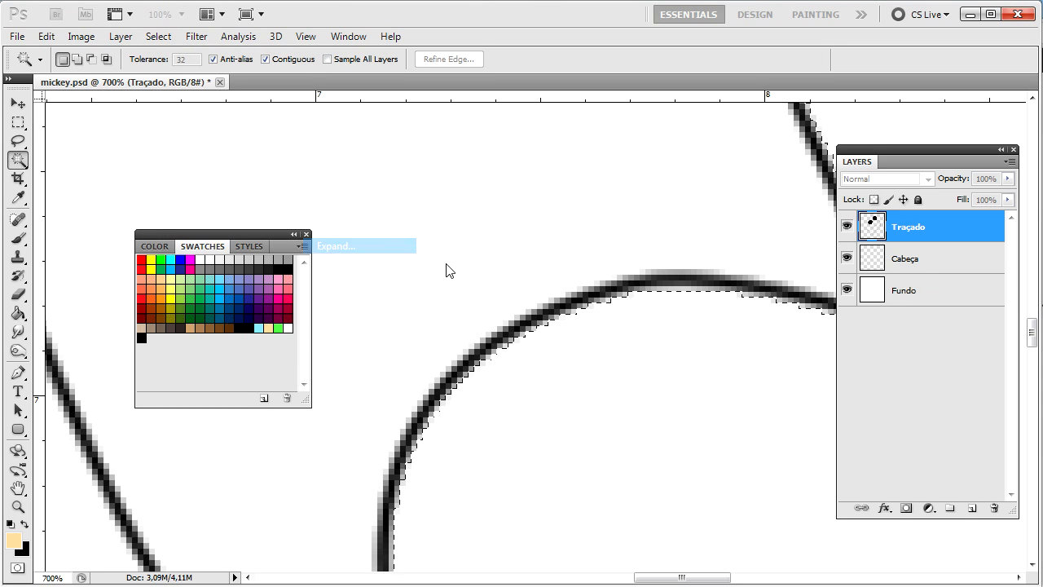
click(480, 268)
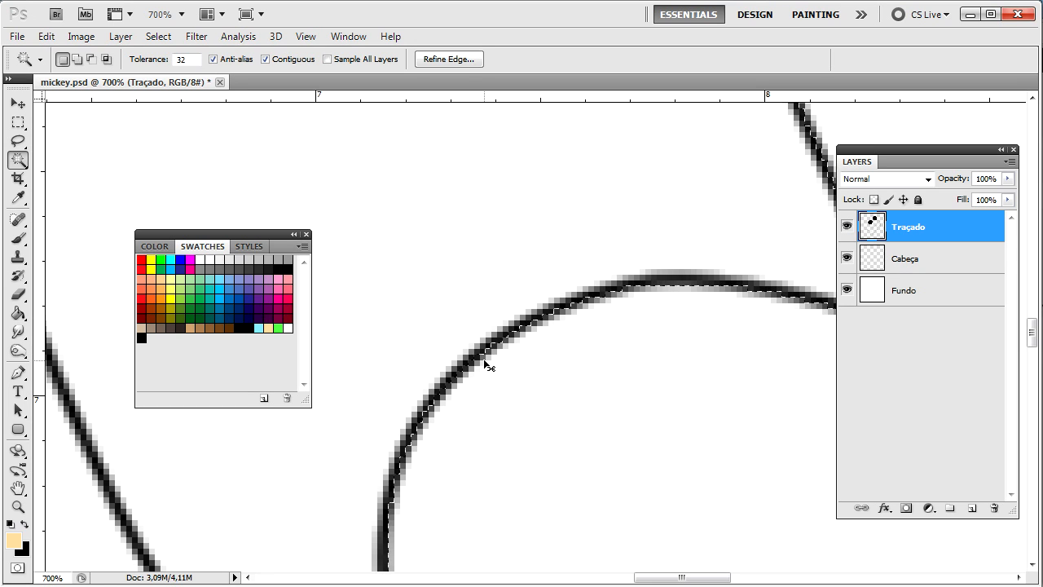
Step: Expand the face selection again, this time by 2 pixels
click(120, 36)
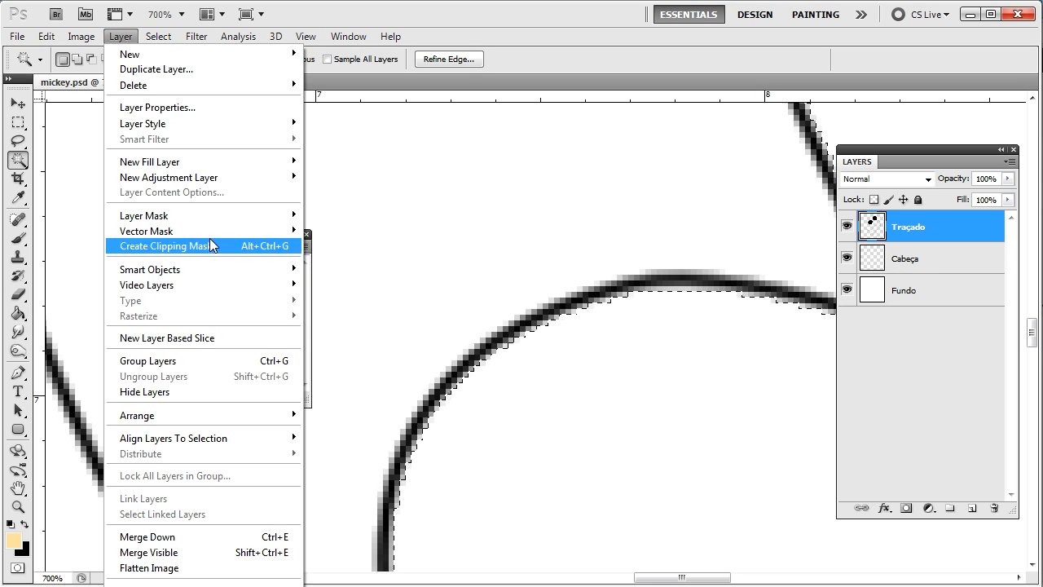
mouse_move(158, 36)
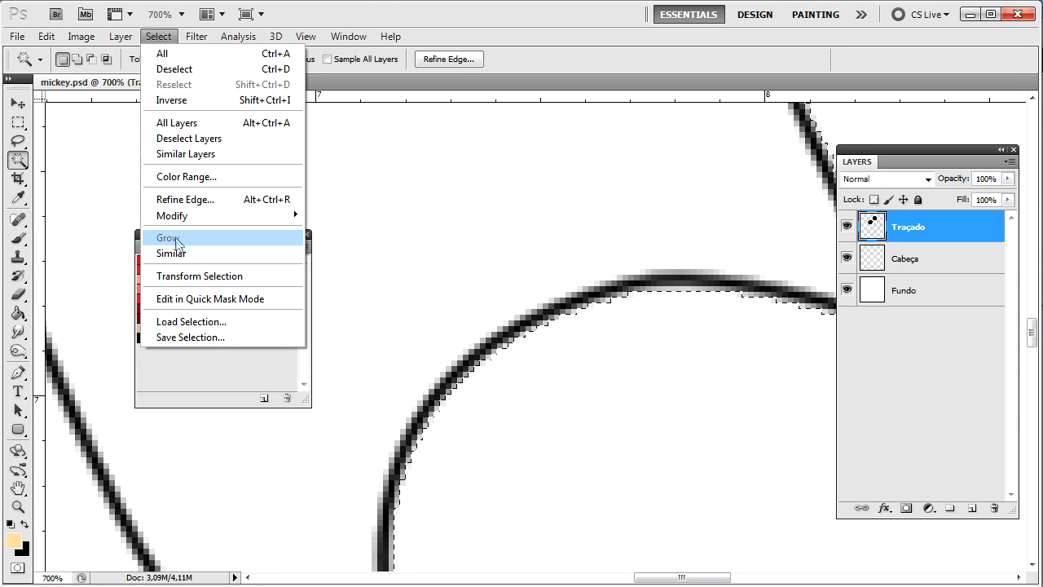
mouse_move(237, 215)
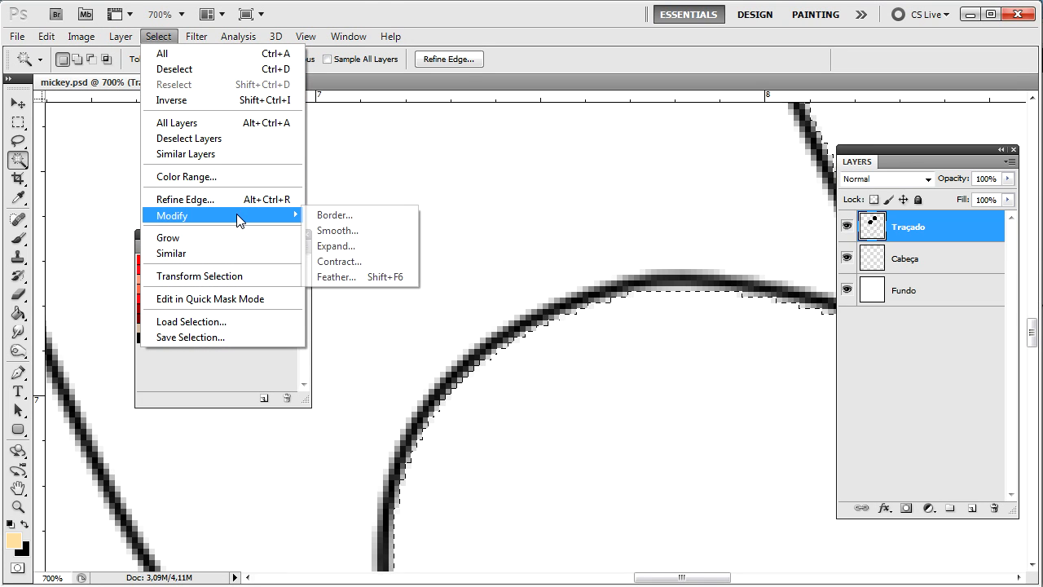
click(391, 247)
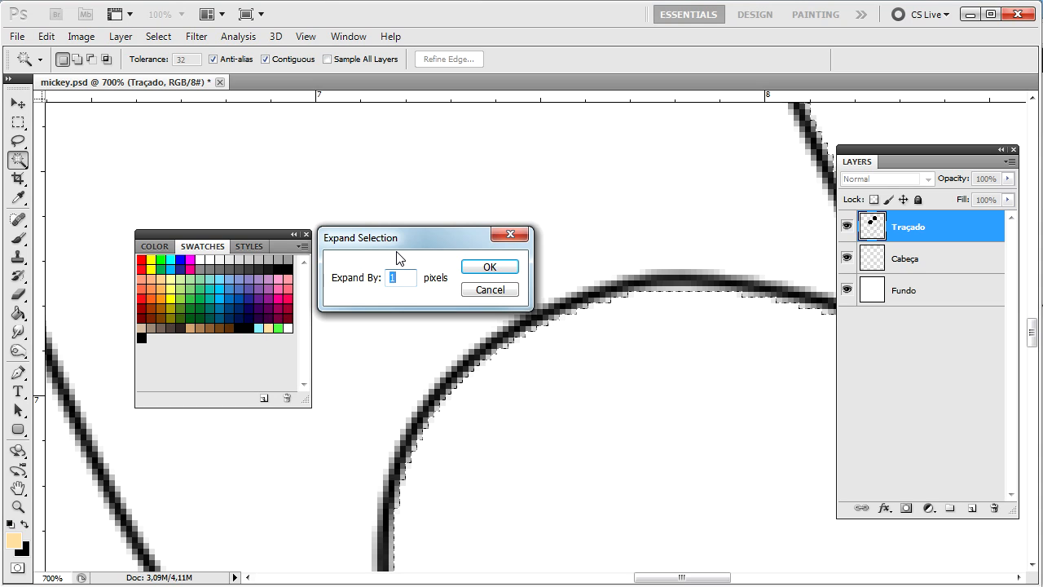
text(2)
key(Return)
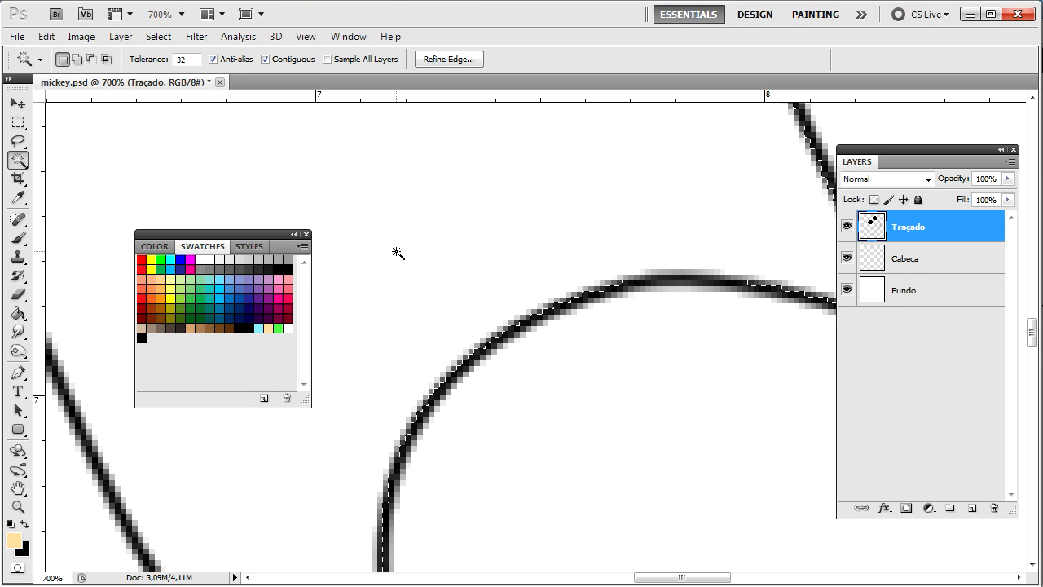
Step: Undo the accidental line-art shift and make Cabeça the active layer
key(ctrl+minus)
key(ctrl+minus)
key(ctrl+minus)
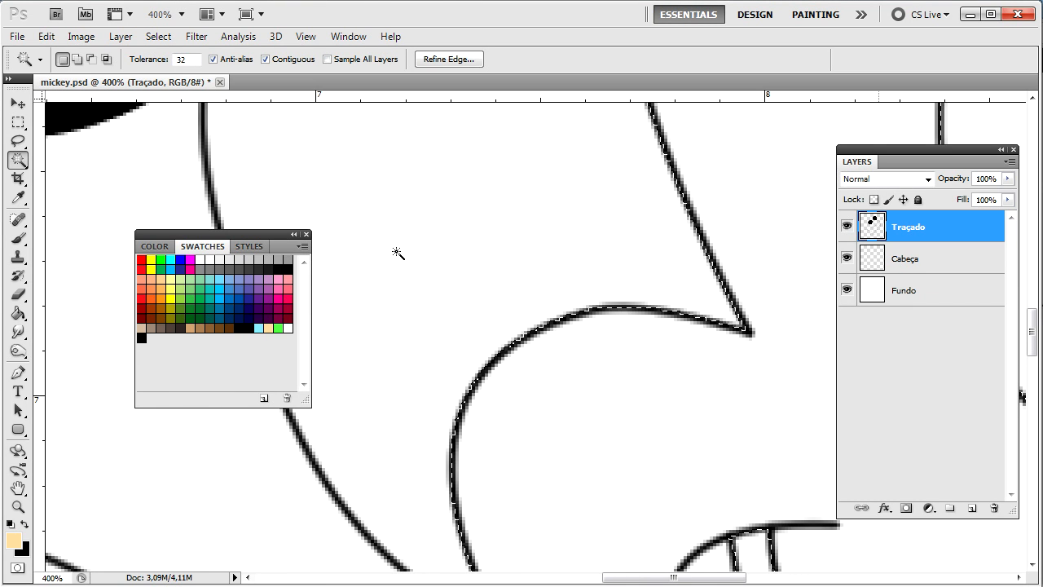
drag(400, 251, 400, 257)
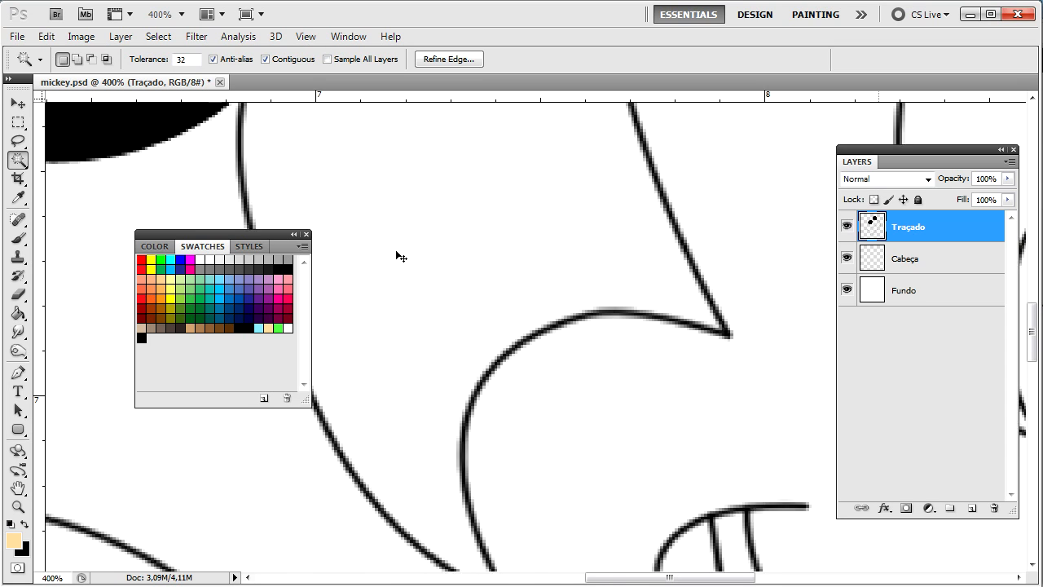
key(ctrl+z)
key(ctrl+minus)
click(934, 262)
Step: Paint-bucket the face light peach on Cabeça and clear the selection
key(g)
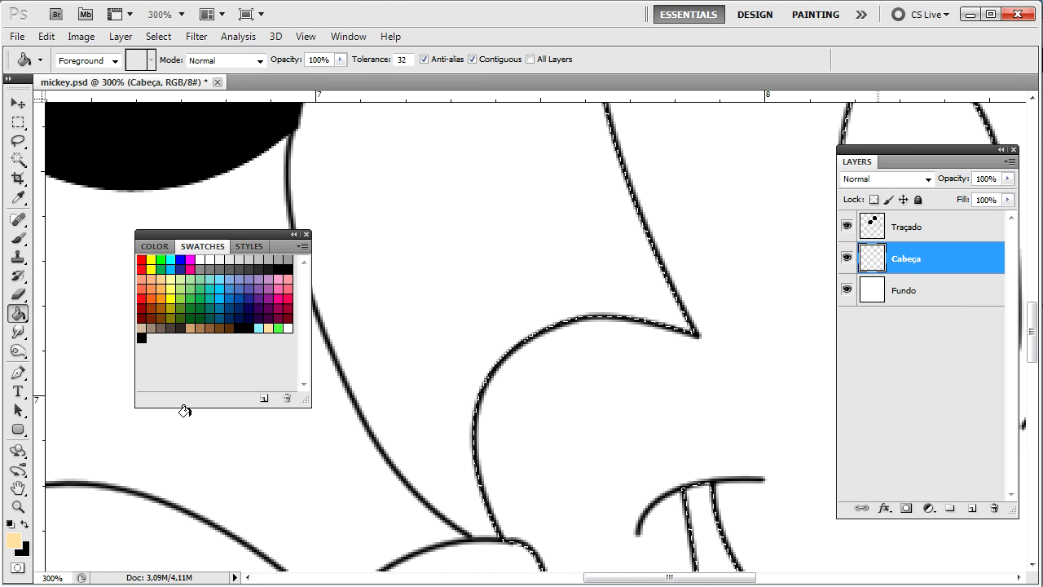
click(637, 396)
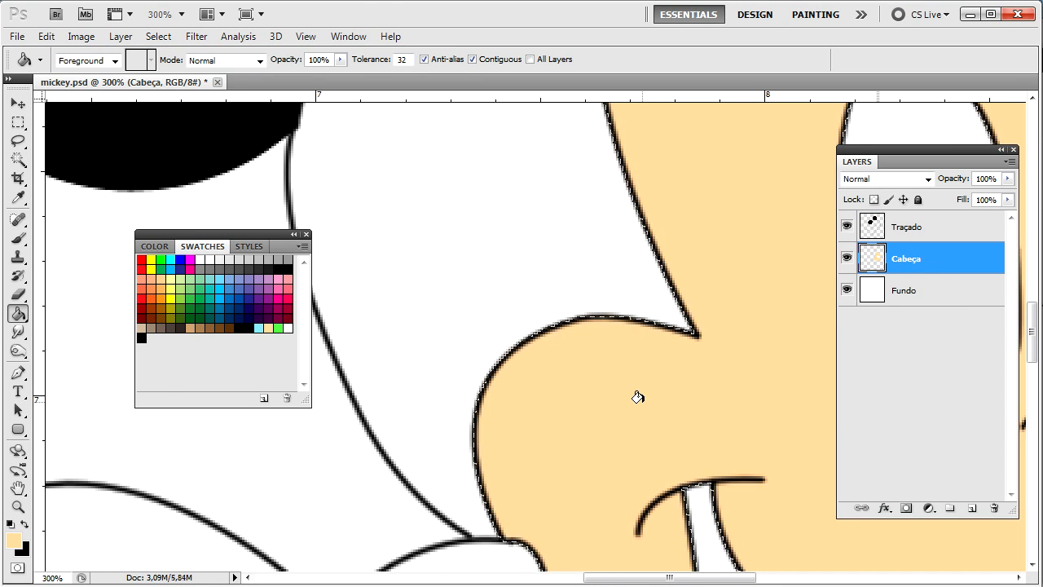
key(ctrl+minus)
key(ctrl+minus)
key(ctrl+d)
key(ctrl+plus)
key(ctrl+plus)
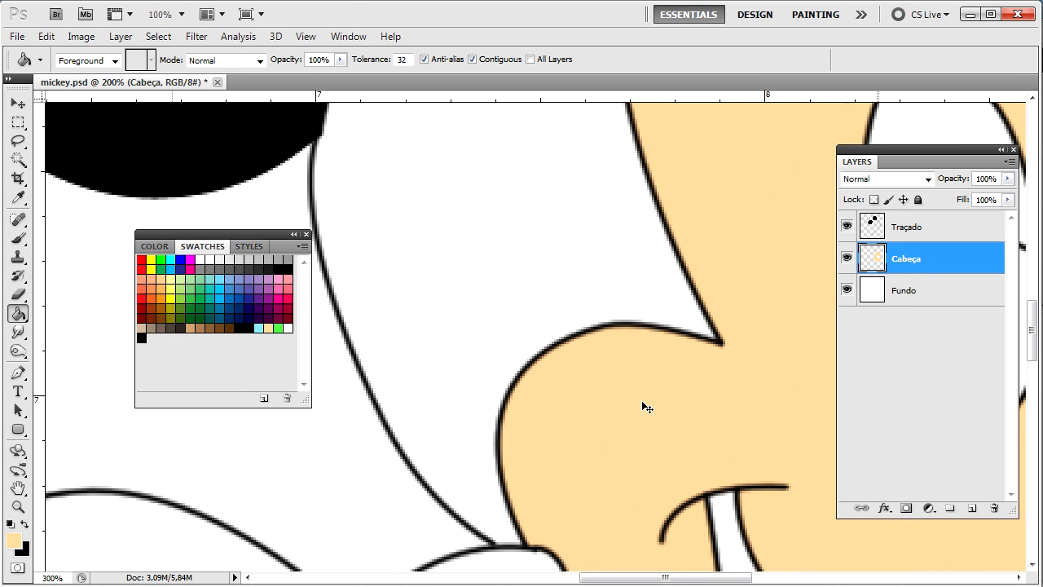
key(ctrl+plus)
key(ctrl+plus)
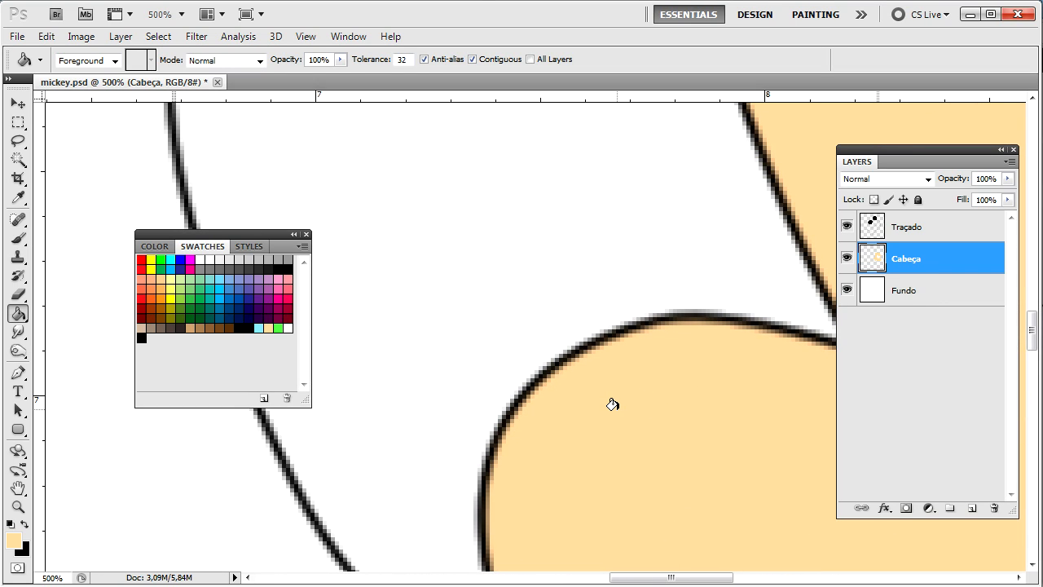
Step: Add a new empty Layer 1 above Cabeça
key(ctrl+minus)
key(ctrl+shift+n)
key(Return)
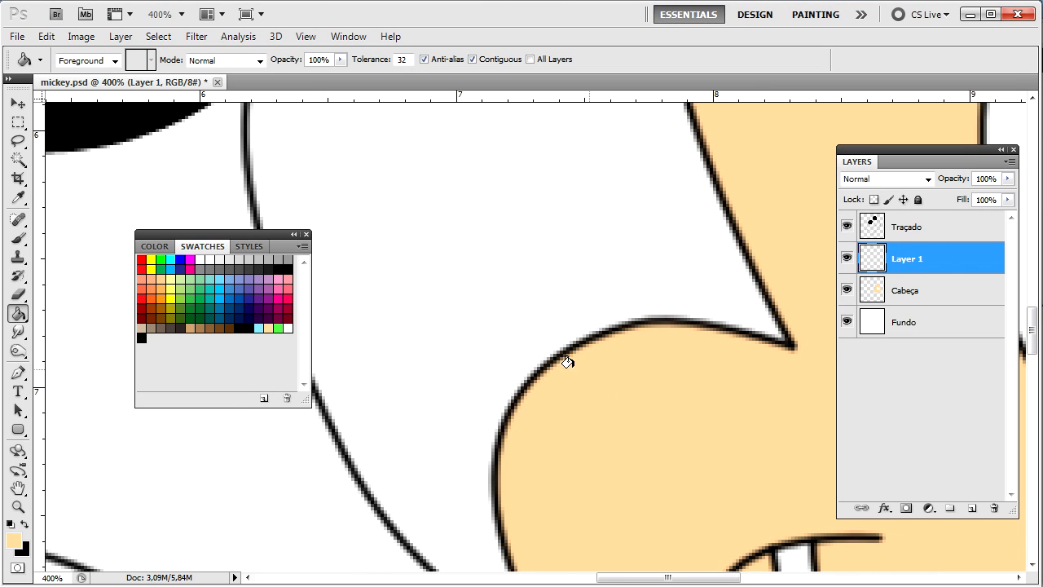
Step: Rename Layer 1 to Pelo
double_click(914, 261)
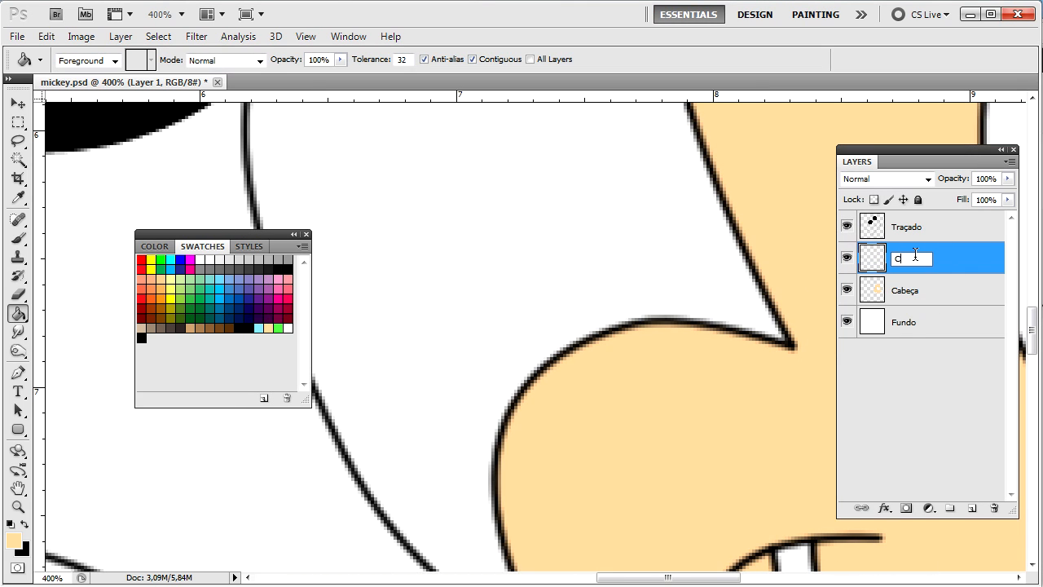
key(Return)
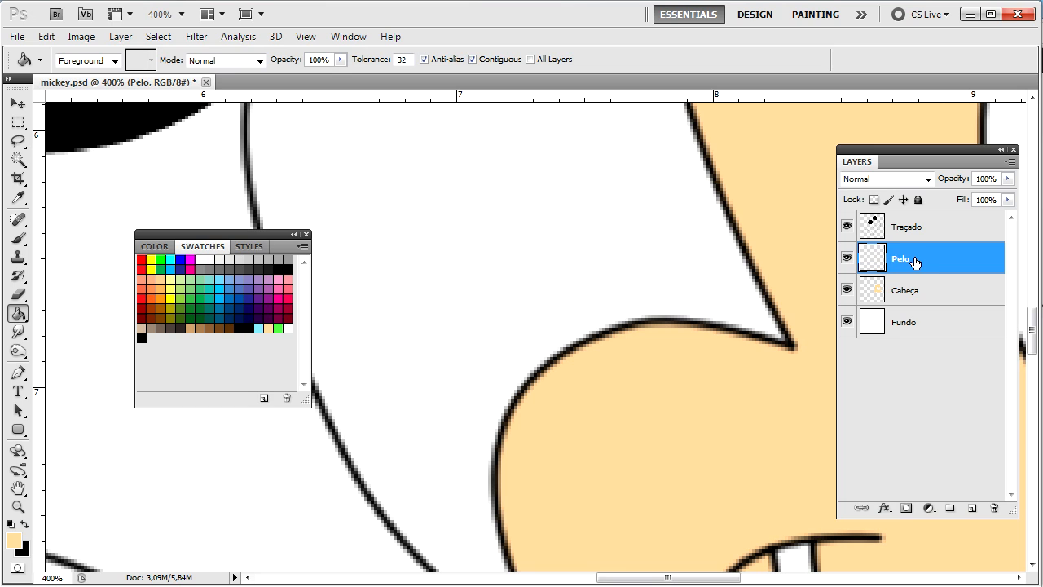
key(ctrl+minus)
key(ctrl+minus)
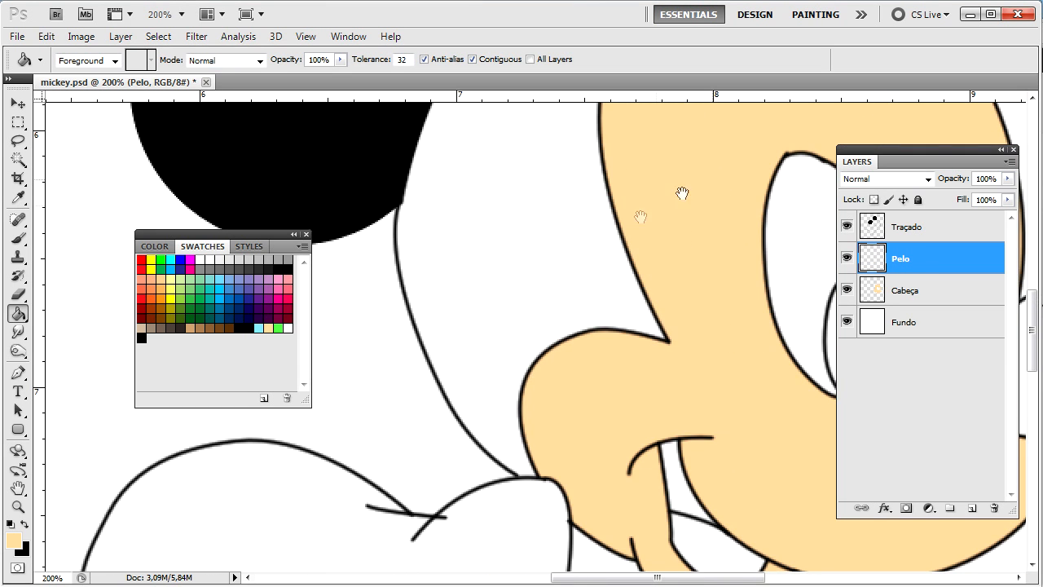
drag(682, 193, 693, 445)
Step: Magic Wand select the white area around the face from Traçado, then return to Pelo
key(w)
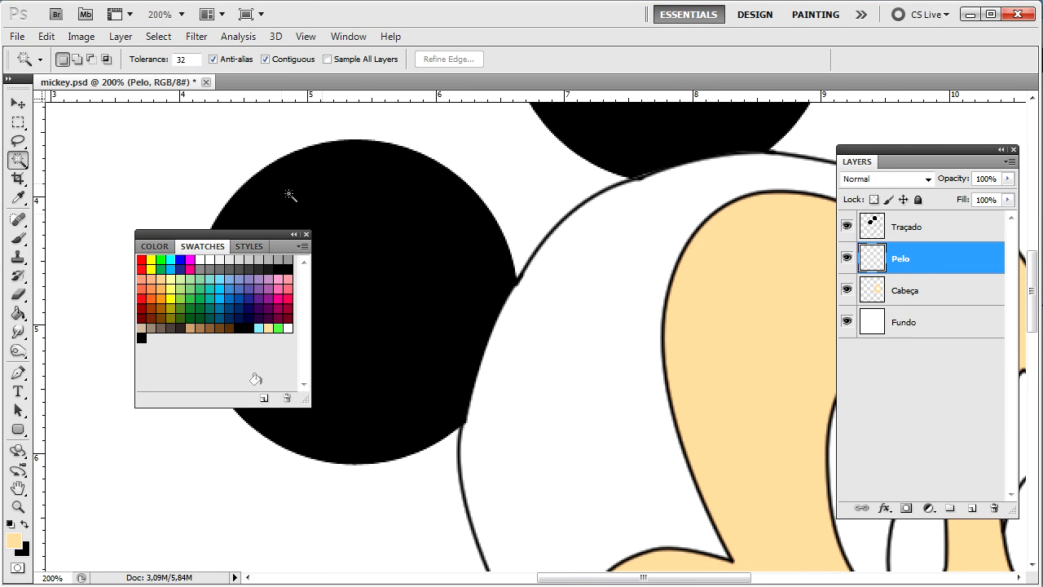
click(946, 226)
click(572, 427)
click(904, 259)
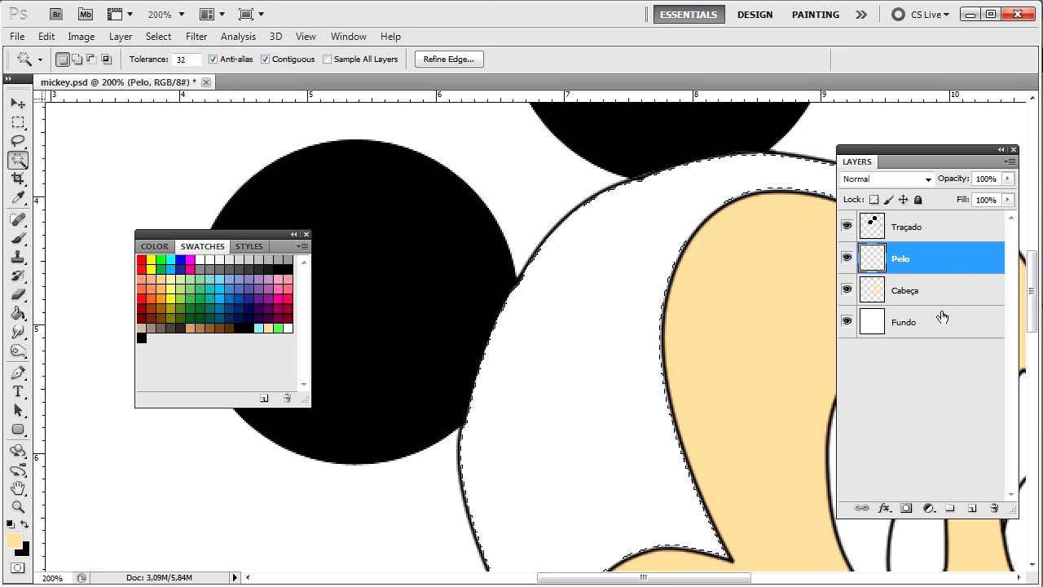
Step: Trial-fill the selected head area with black, inspect the edge, then undo it
key(g)
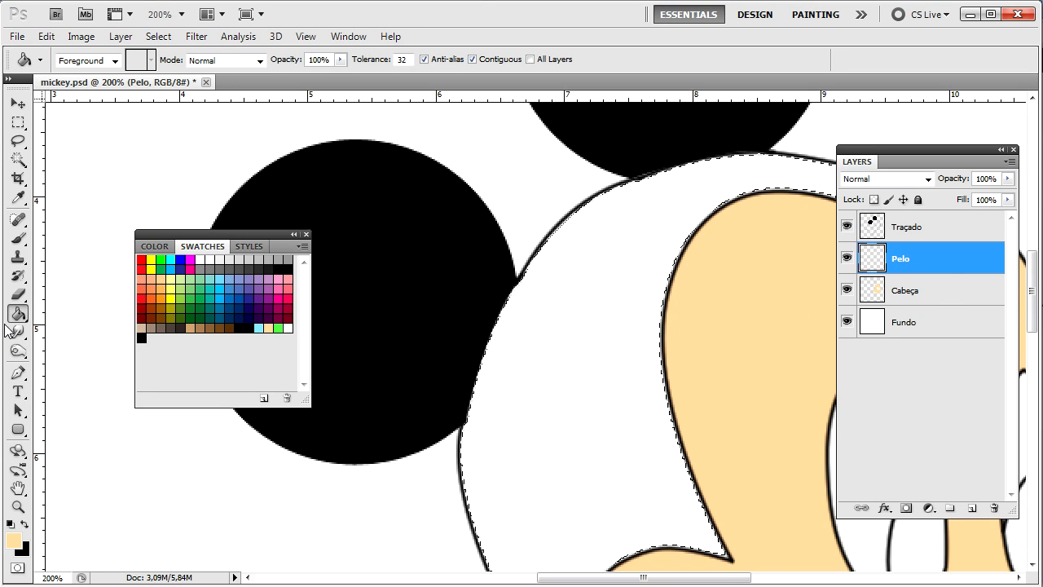
click(142, 334)
click(643, 433)
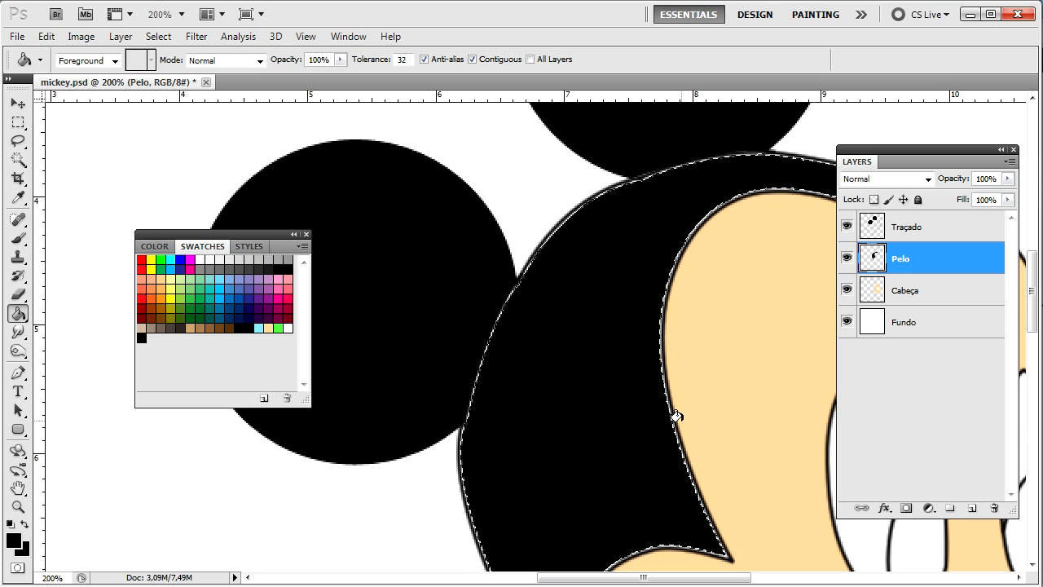
key(ctrl+plus)
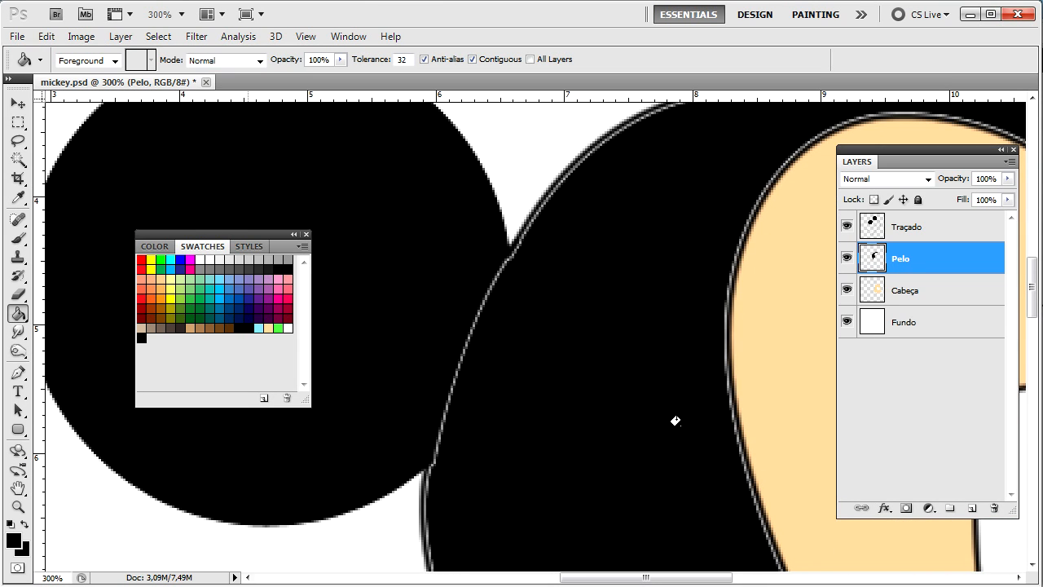
key(ctrl+minus)
key(ctrl+minus)
key(ctrl+minus)
key(ctrl+plus)
key(ctrl+plus)
key(ctrl+plus)
key(ctrl+plus)
key(ctrl+plus)
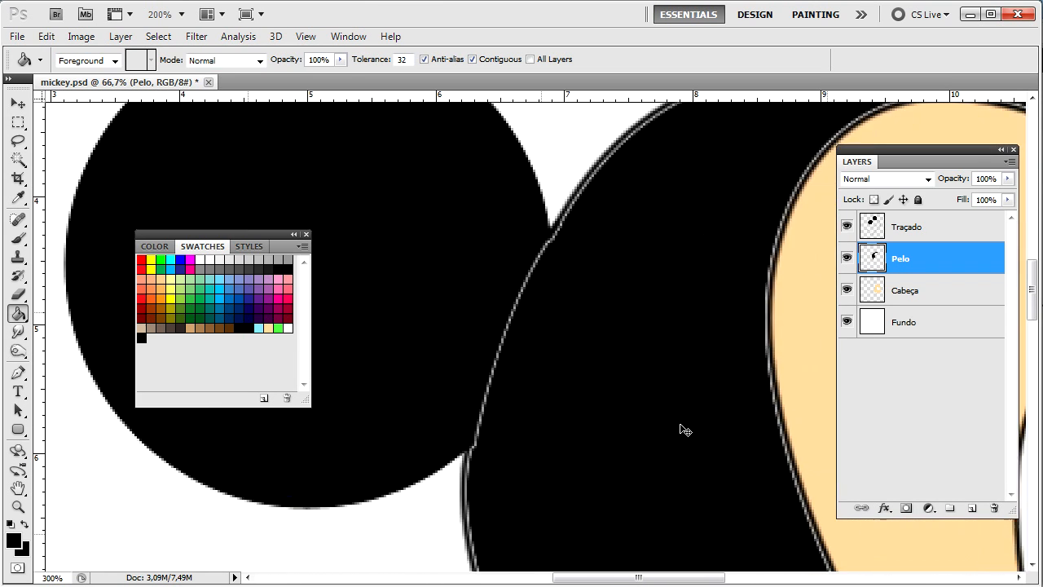
drag(681, 426, 421, 377)
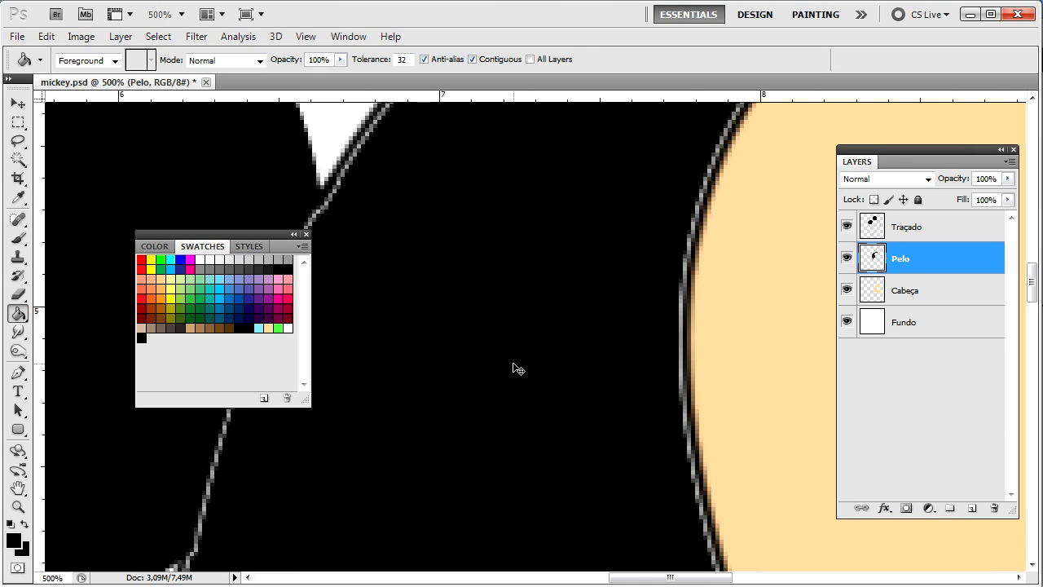
key(ctrl+z)
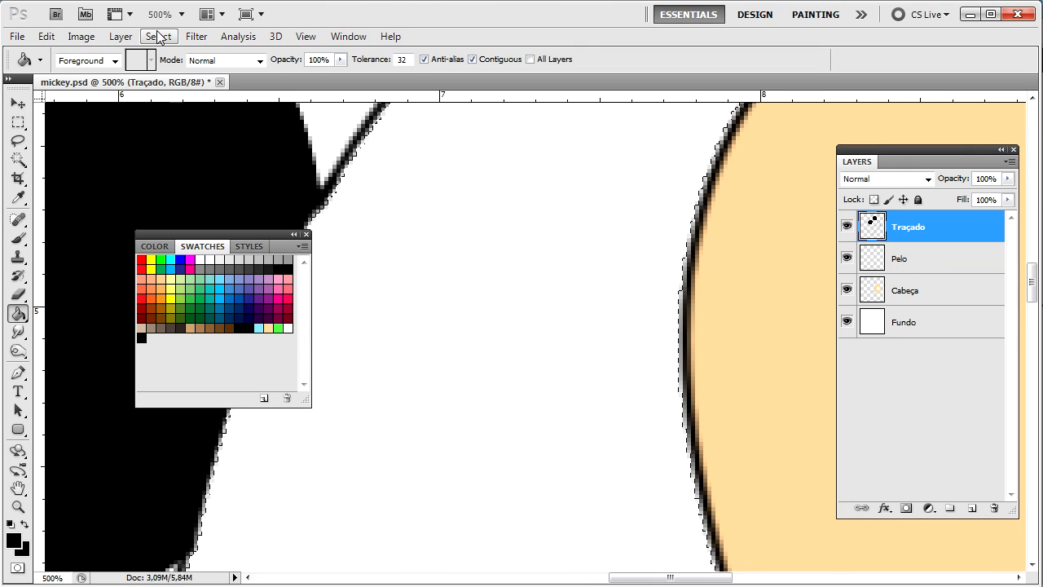
Step: Expand the hair selection by 2 pixels
click(159, 36)
mouse_move(244, 215)
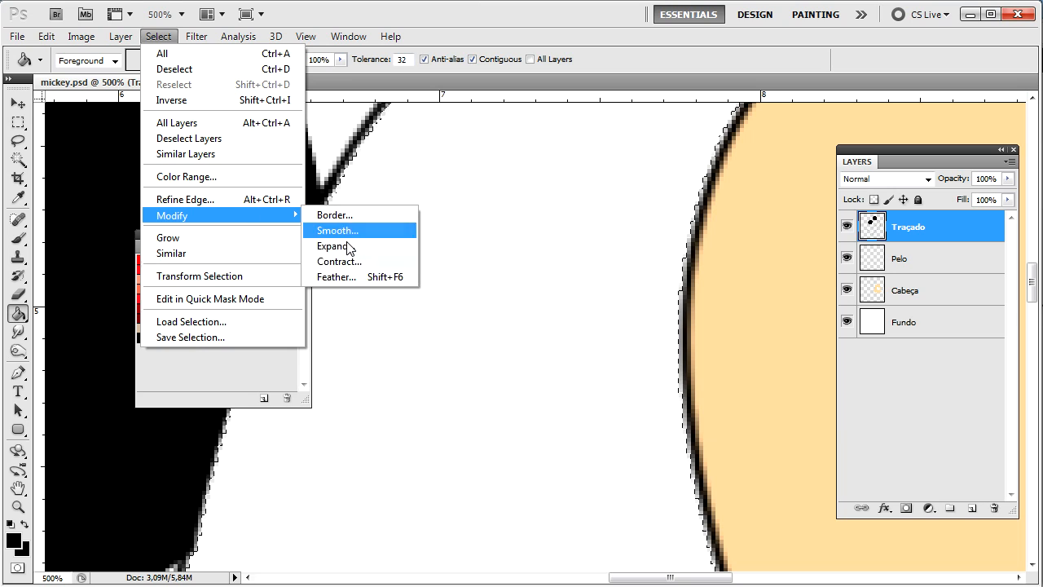
click(358, 245)
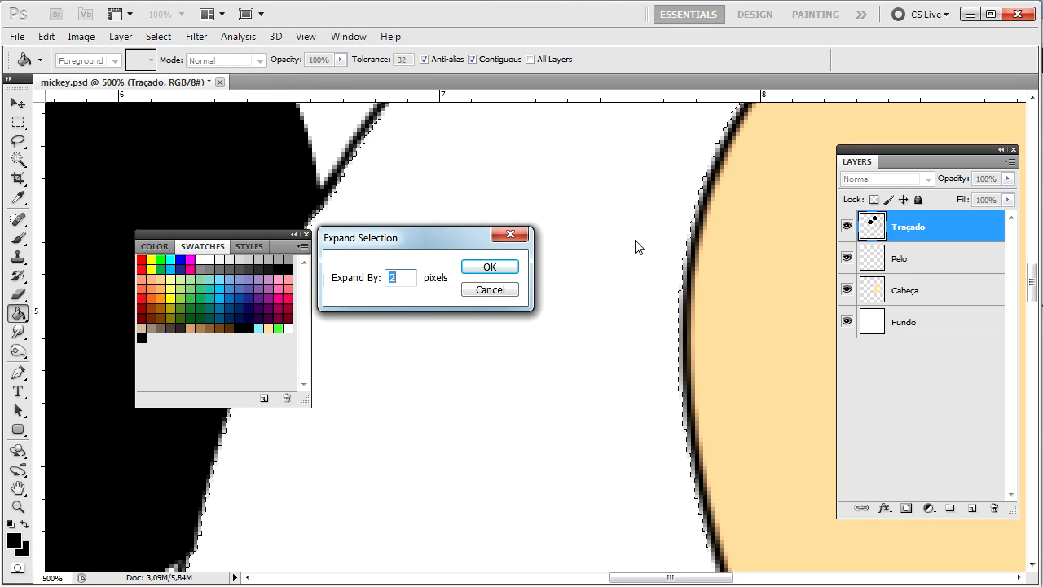
key(Return)
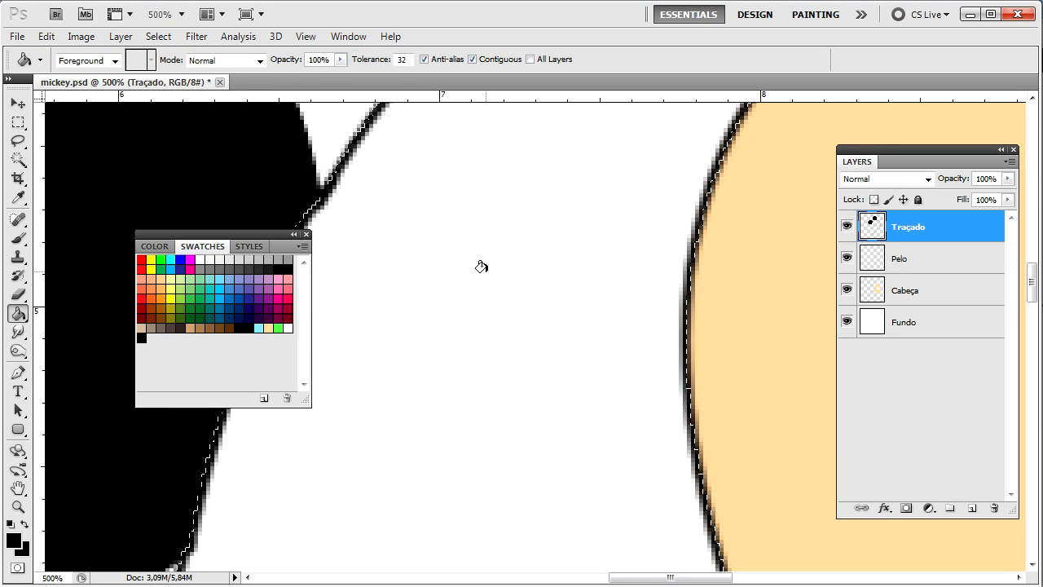
Step: Fill the white hair gap with black on the Pelo layer and deselect
click(481, 267)
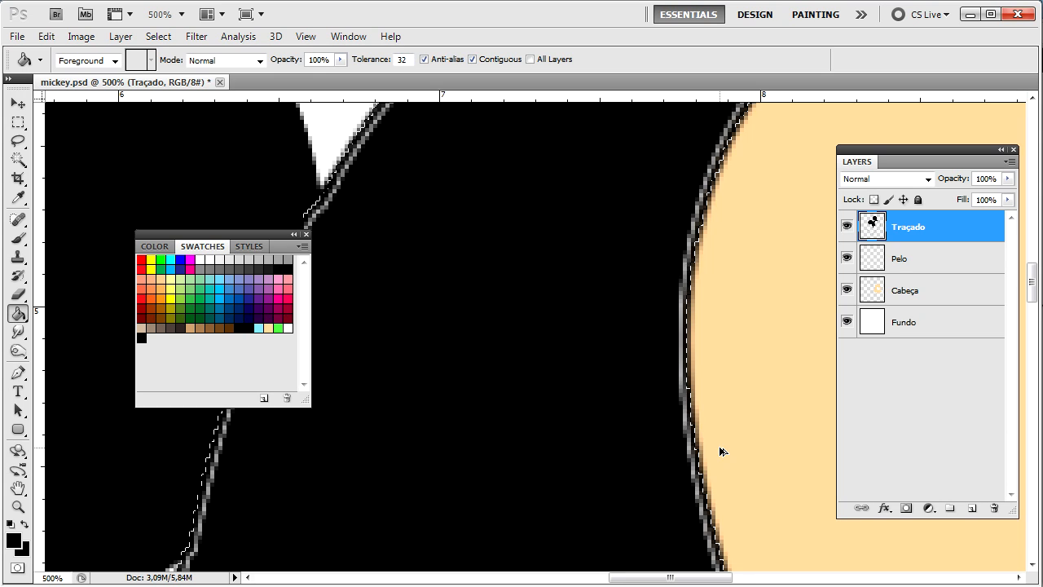
key(ctrl+z)
click(963, 259)
click(576, 340)
key(ctrl+d)
key(h)
drag(656, 367, 554, 342)
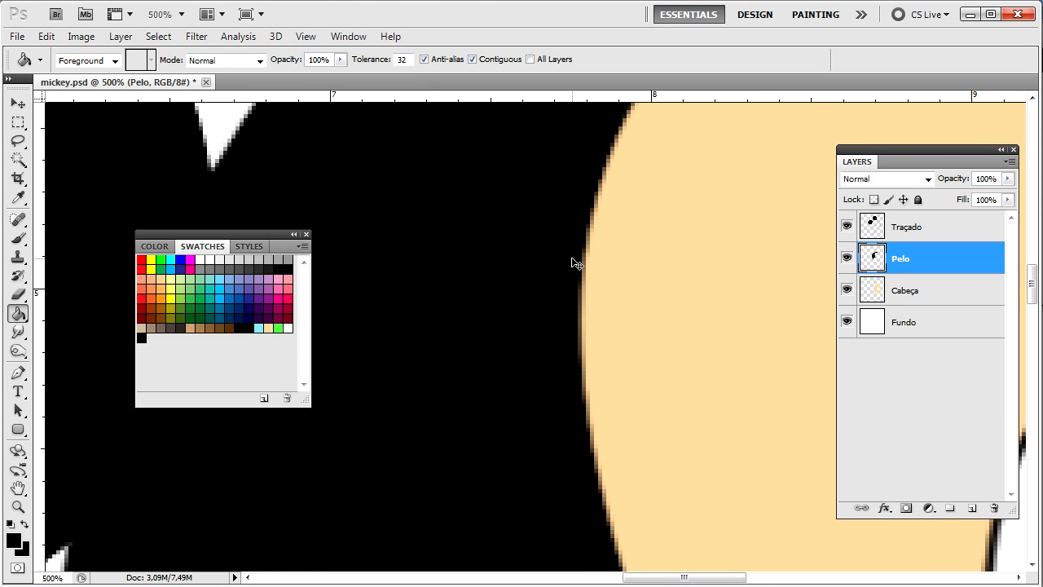
scroll(573, 262, down, 5)
scroll(573, 263, up, 1)
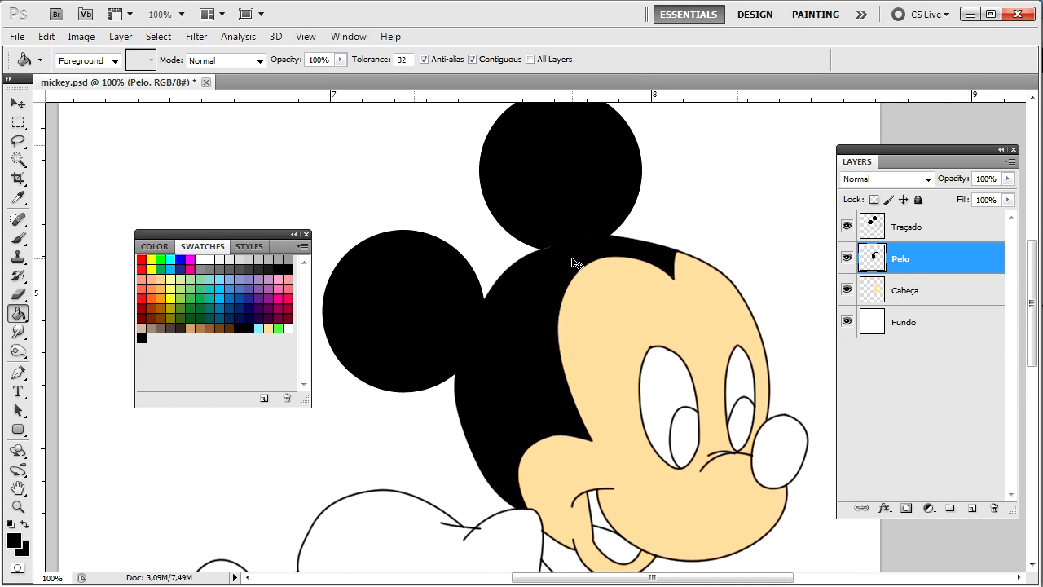
scroll(571, 261, up, 3)
drag(617, 183, 552, 465)
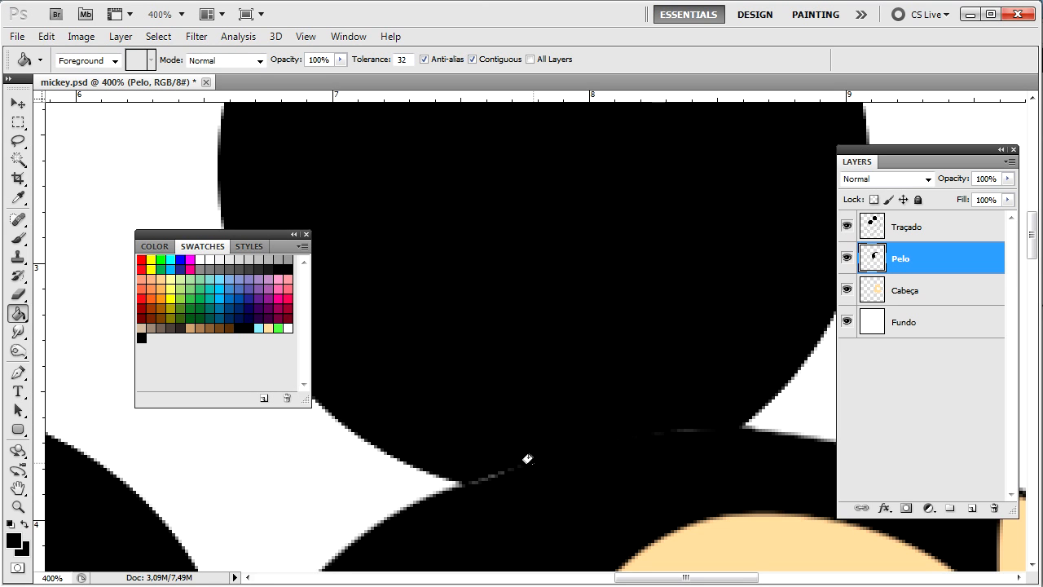
mouse_move(578, 519)
mouse_down()
mouse_move(526, 349)
mouse_move(490, 330)
mouse_up()
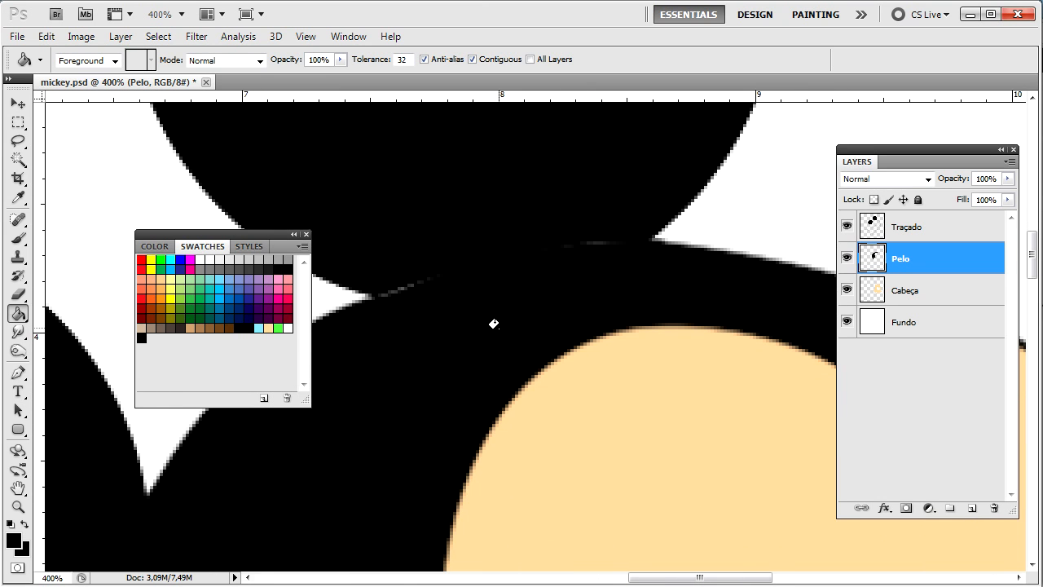
scroll(493, 324, down, 5)
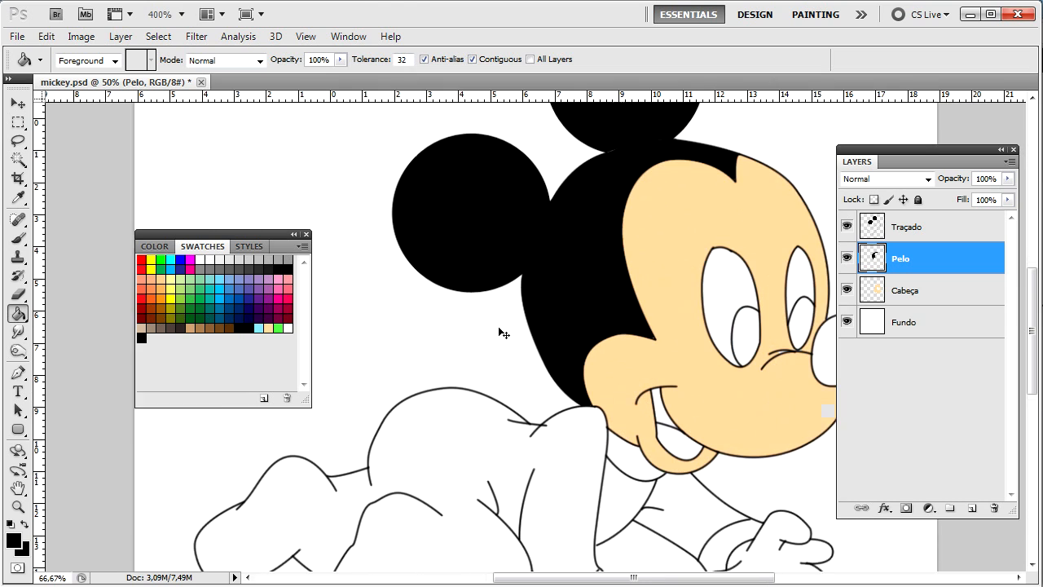
scroll(514, 379, up, 2)
scroll(508, 380, right, 3)
scroll(507, 379, down, 2)
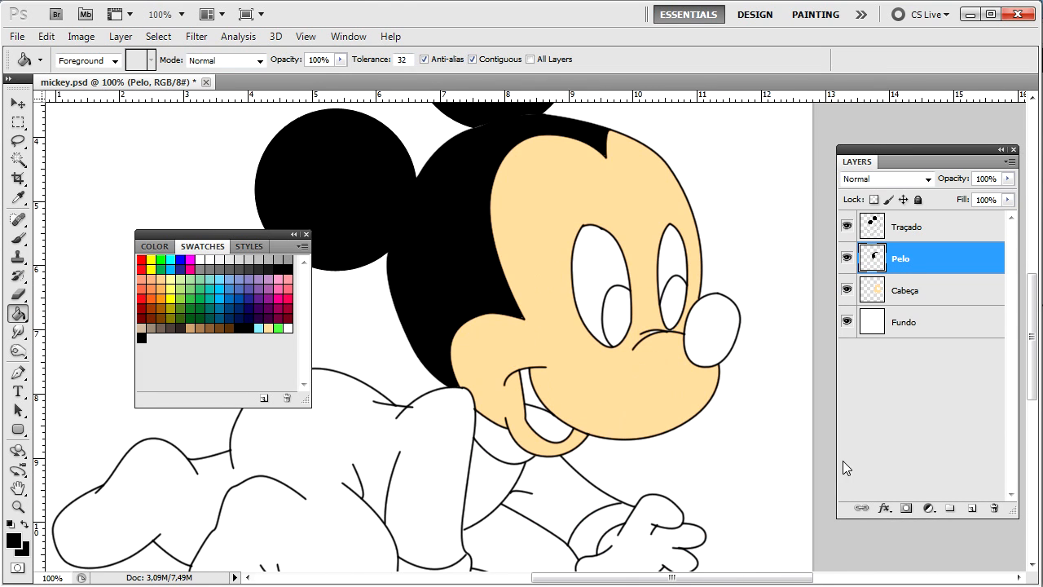
Step: Create an empty layer named 'Olhos - Nariz - F-Língua' above Pelo
key(ctrl+shift+n)
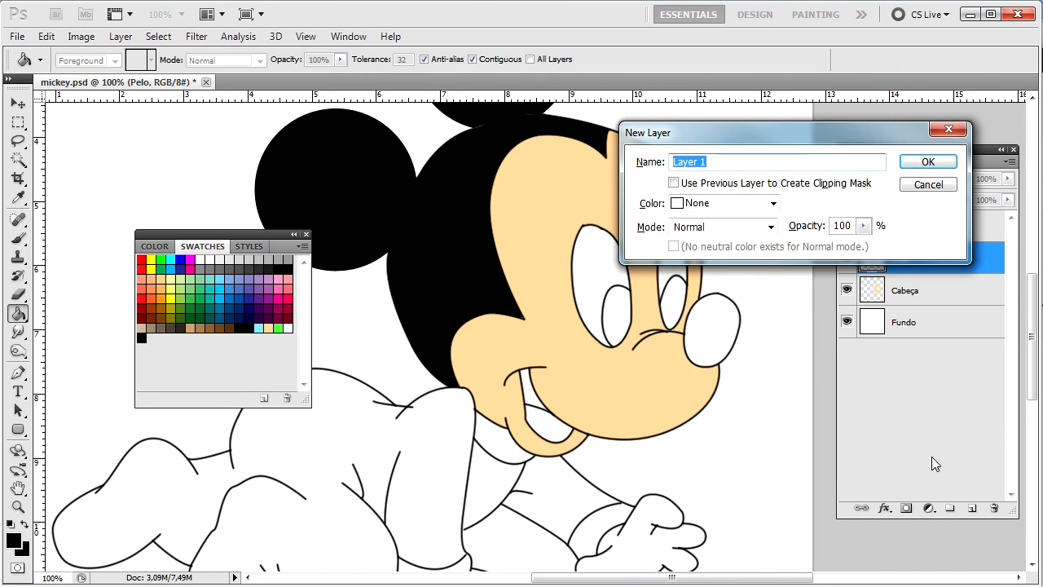
text(O)
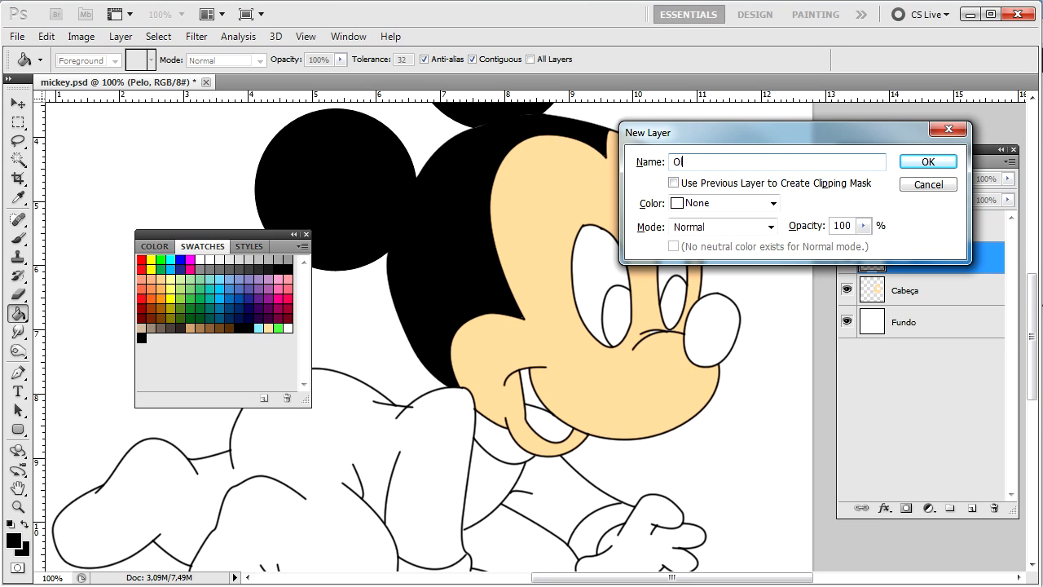
text(lhos - Nariz - F-Língua)
key(Return)
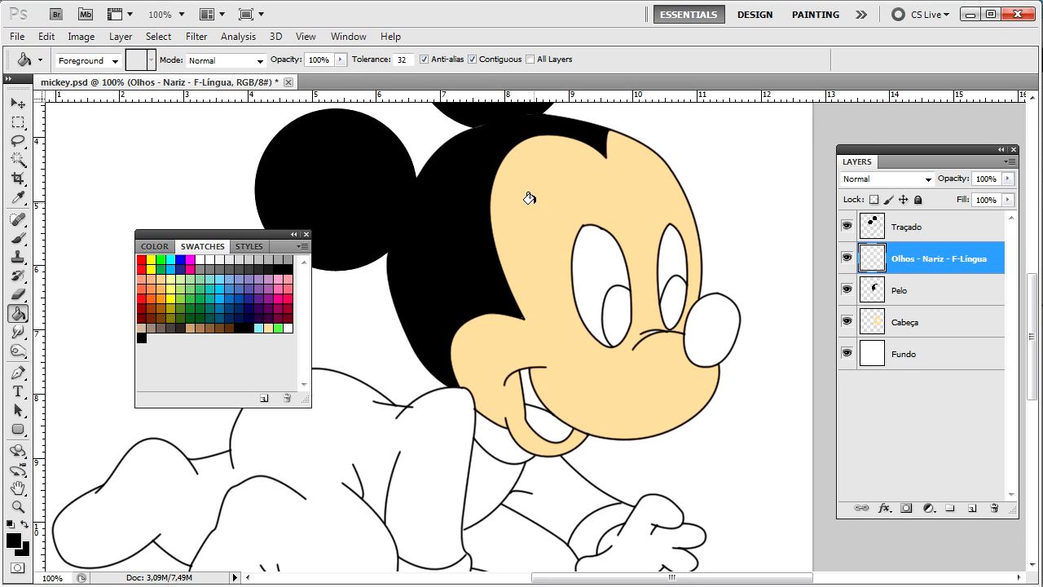
Step: On Traçado, Magic Wand select the pupils, nose and mouth interior, then switch to Paint Bucket
click(17, 160)
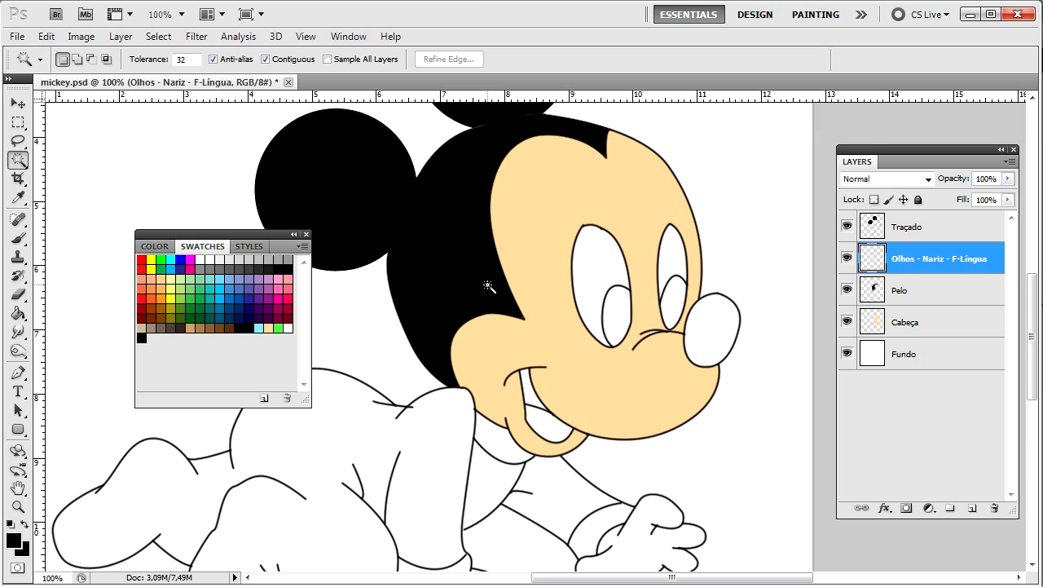
click(920, 227)
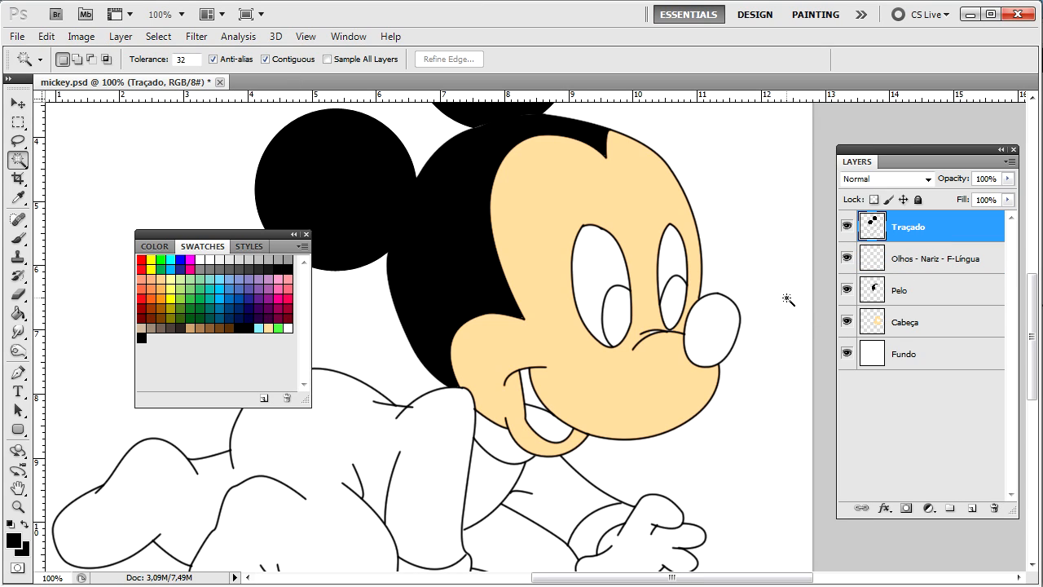
click(614, 320)
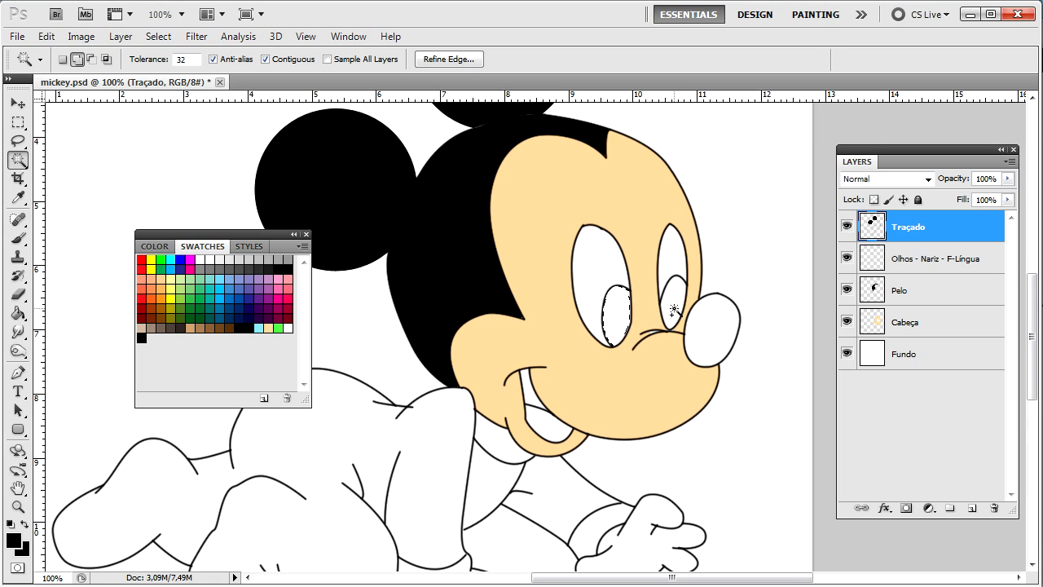
shift+click(705, 330)
key(ctrl+plus)
key(ctrl+plus)
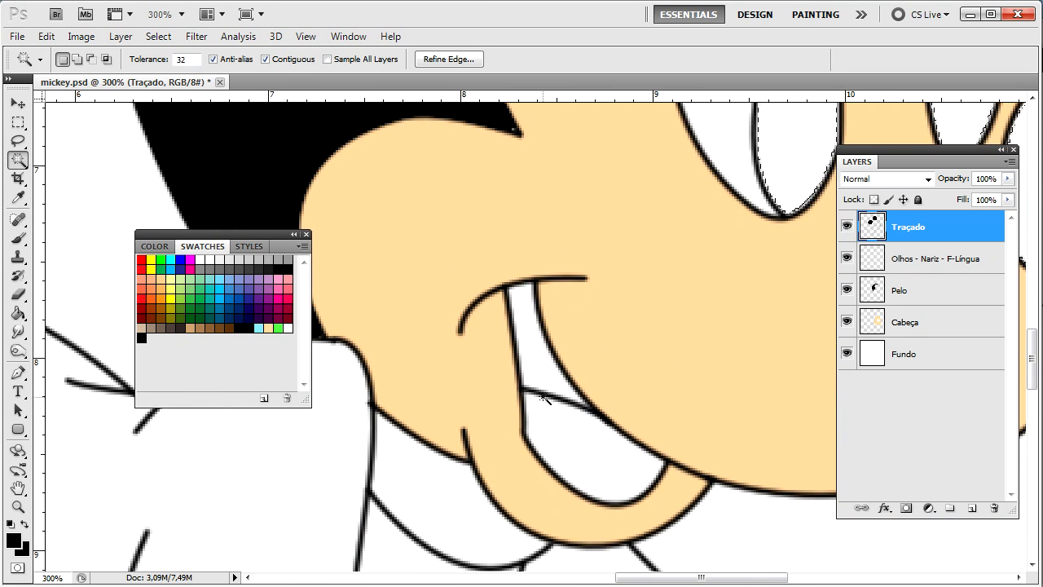
shift+click(538, 366)
key(ctrl+minus)
key(ctrl+minus)
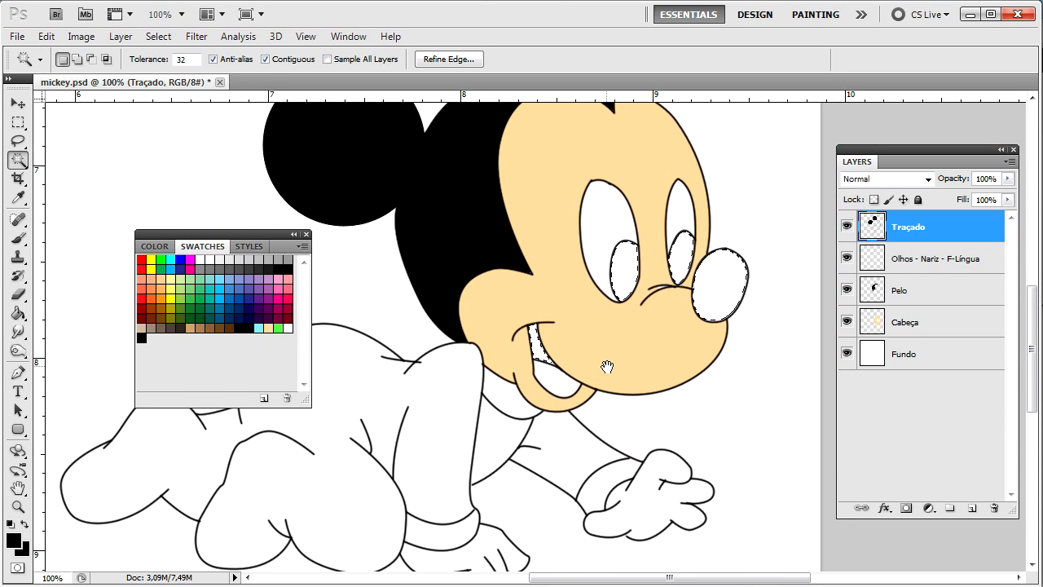
drag(597, 344, 577, 335)
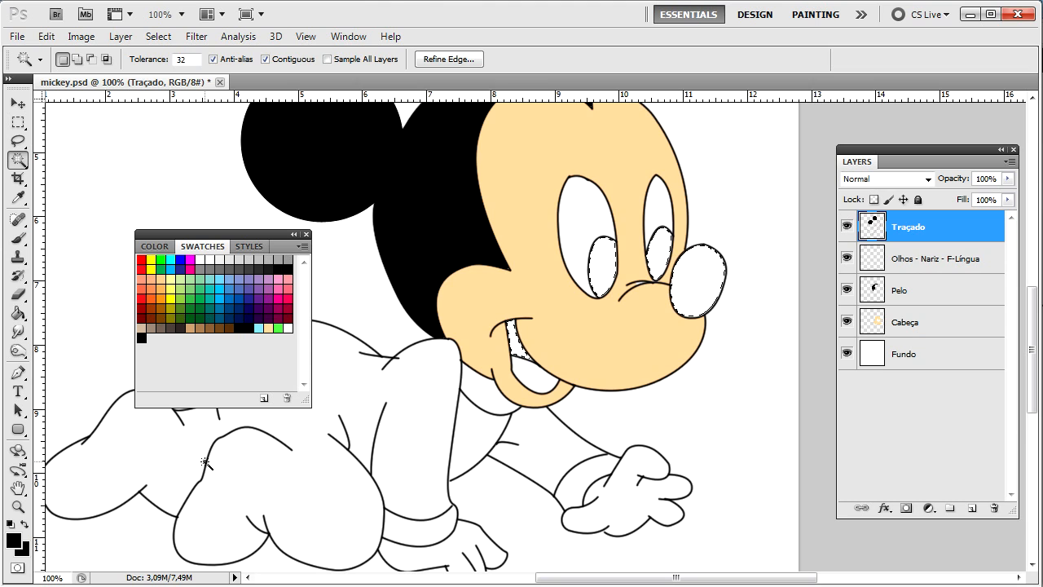
key(g)
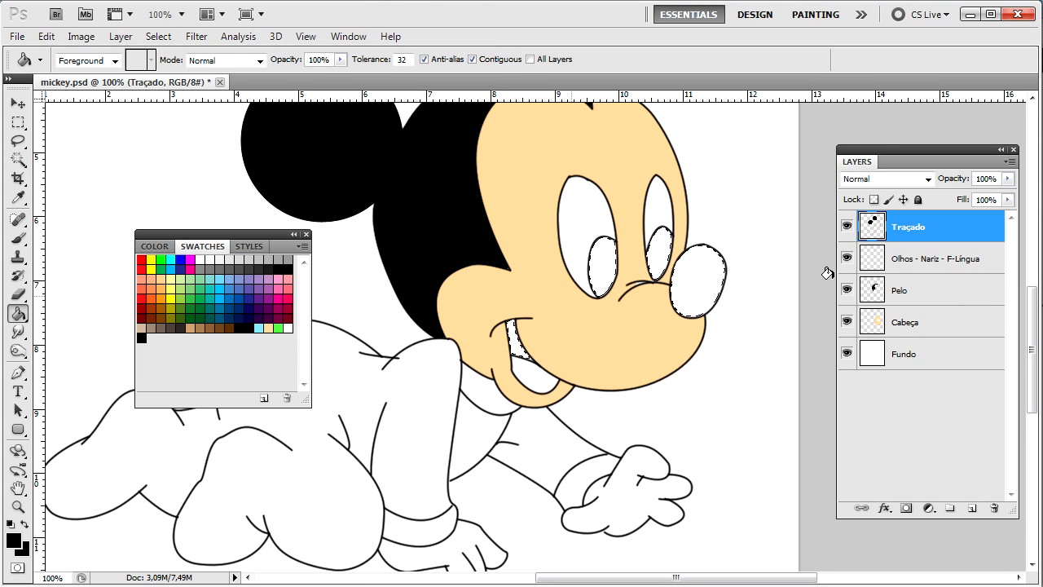
Step: Expand the pupil, nose and mouth selection with Select > Modify > Expand
click(158, 36)
mouse_move(277, 216)
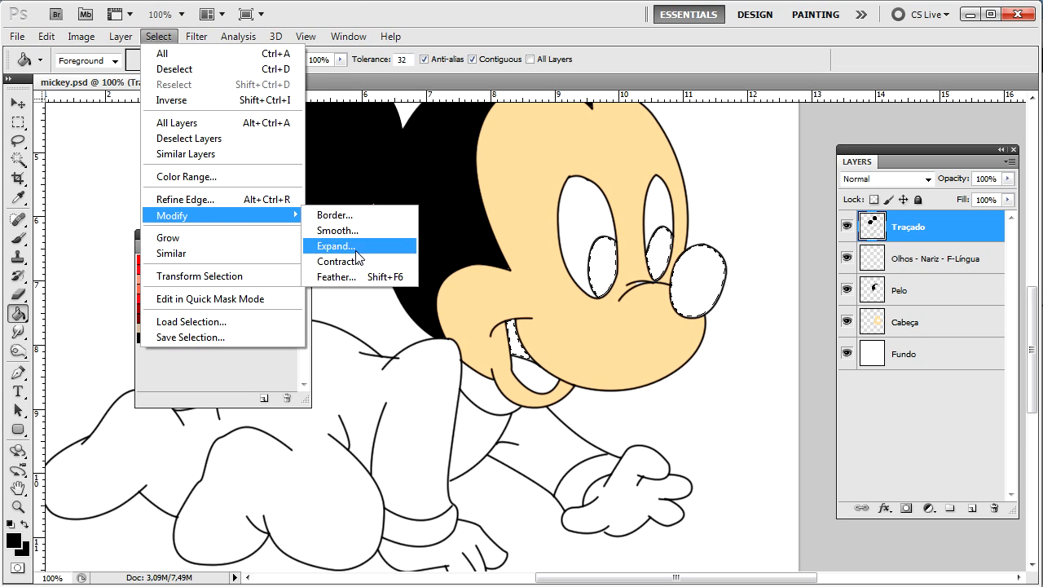
click(336, 245)
key(Return)
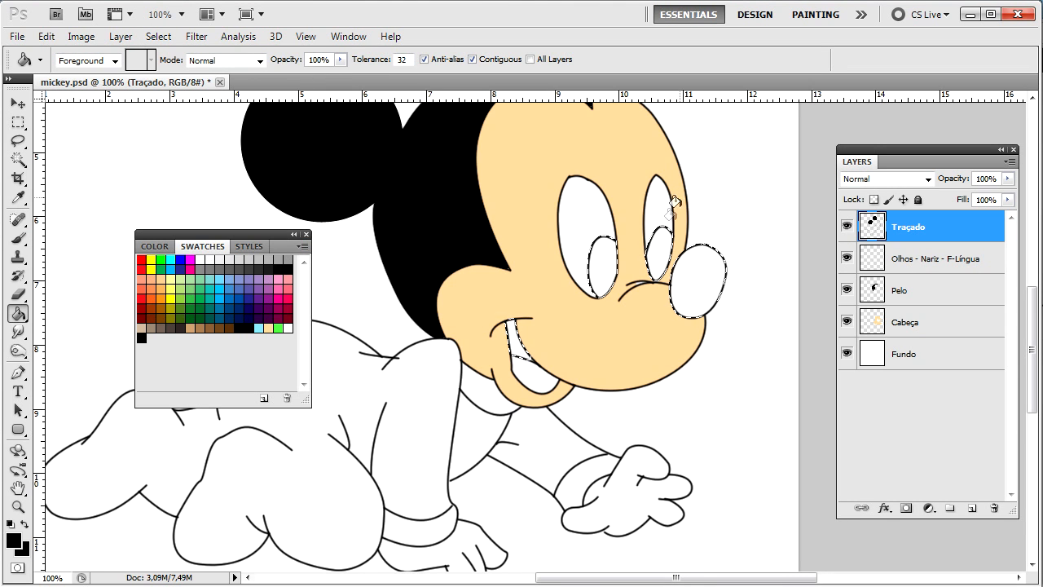
Step: Redo the mistaken Traçado fill as black on the Olhos - Nariz - F-Língua layer
click(696, 279)
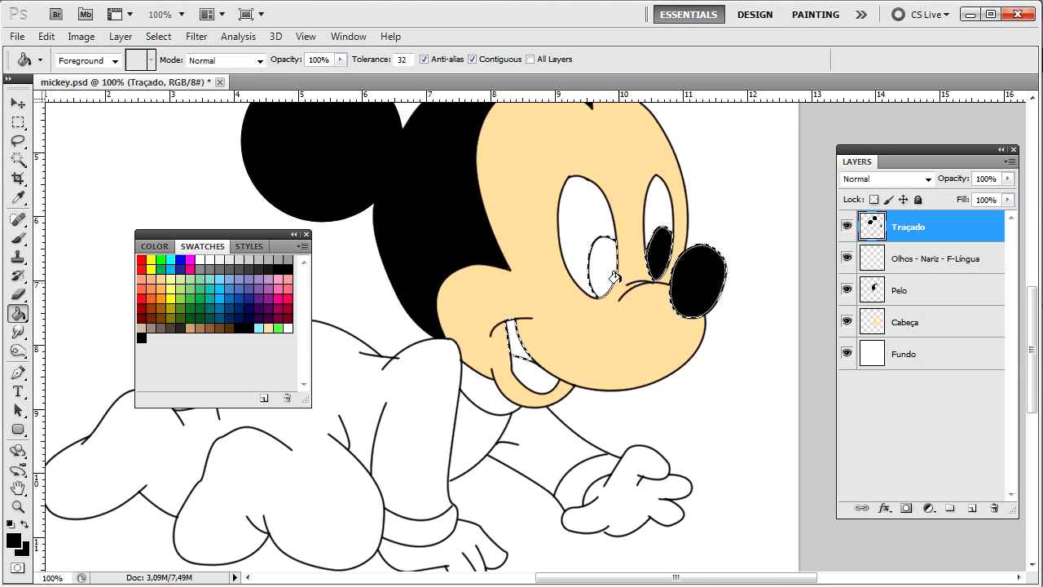
key(ctrl+alt+z)
click(904, 259)
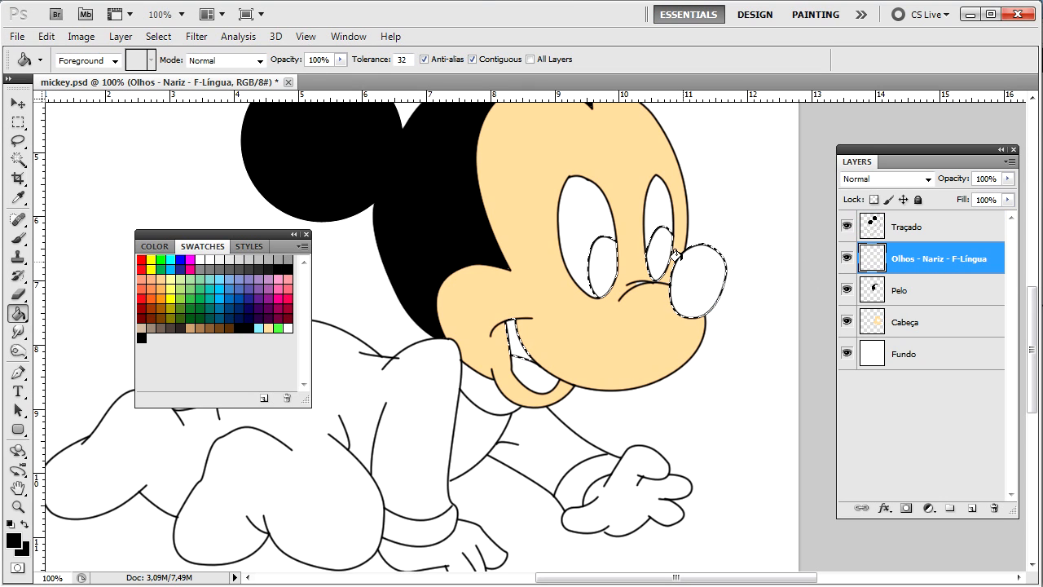
click(684, 309)
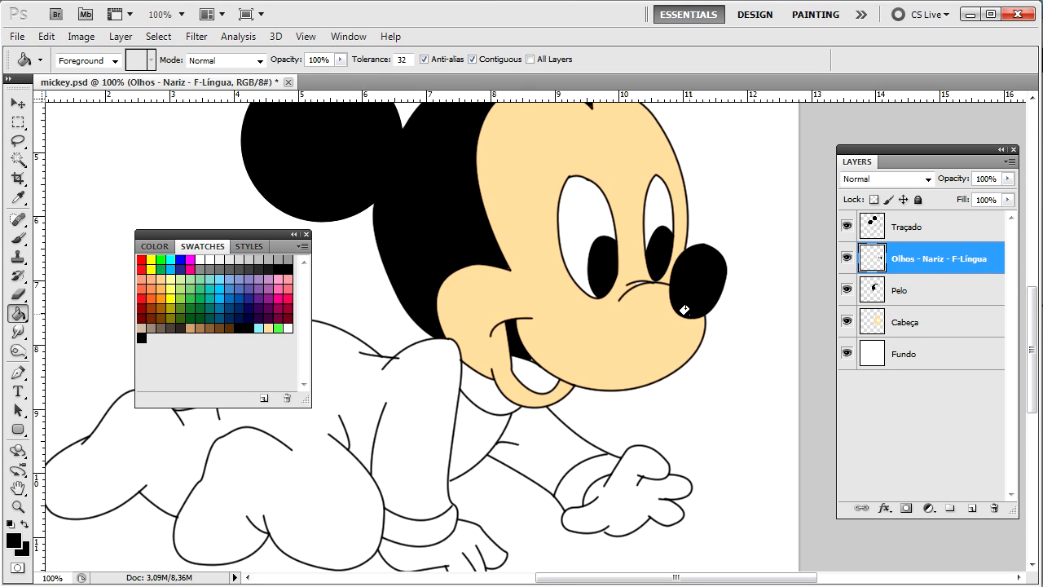
key(ctrl+minus)
key(ctrl+plus)
key(ctrl+plus)
key(ctrl+plus)
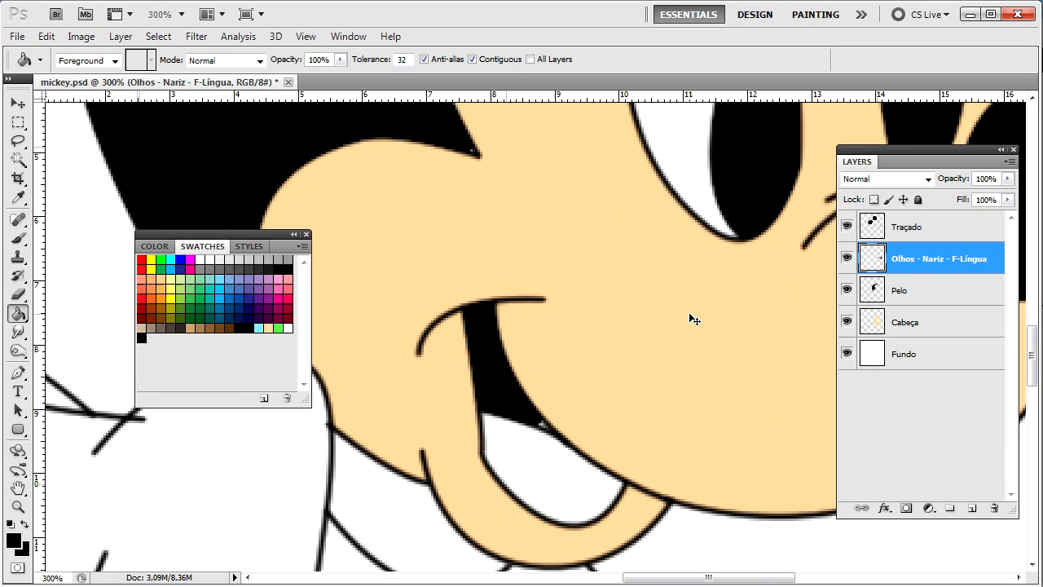
drag(690, 314, 585, 345)
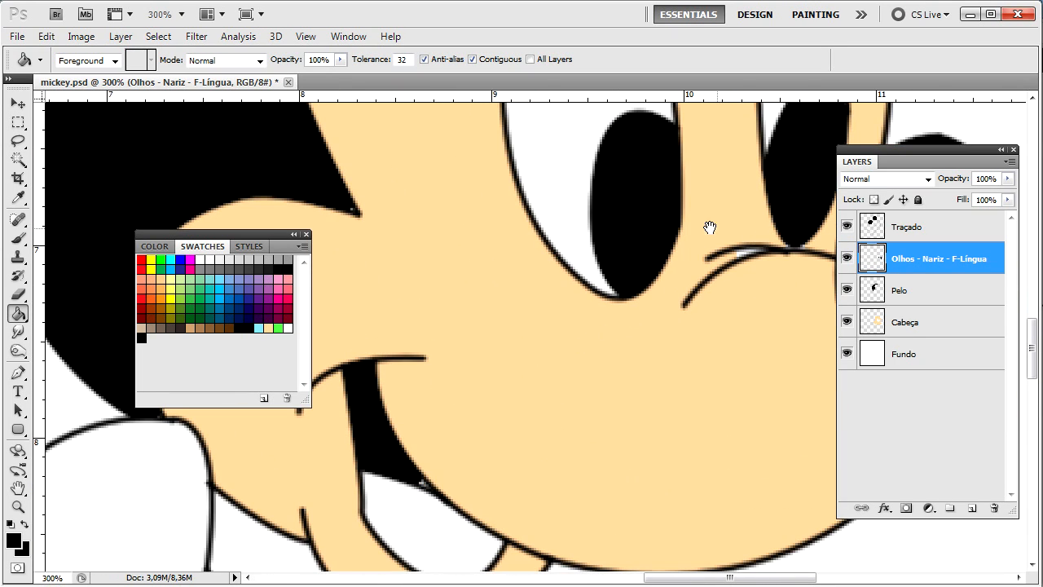
drag(709, 227, 596, 237)
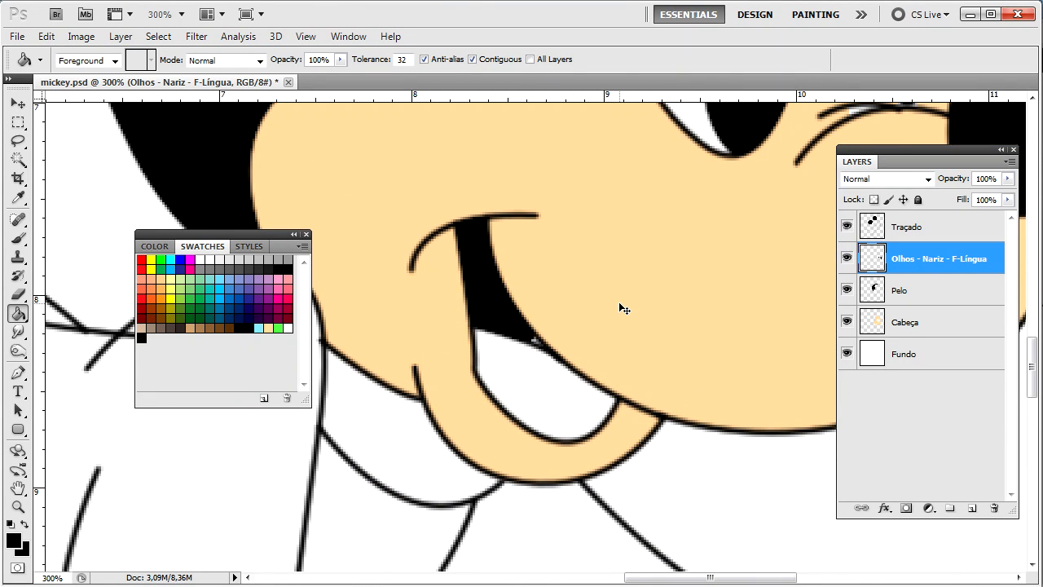
key(ctrl+minus)
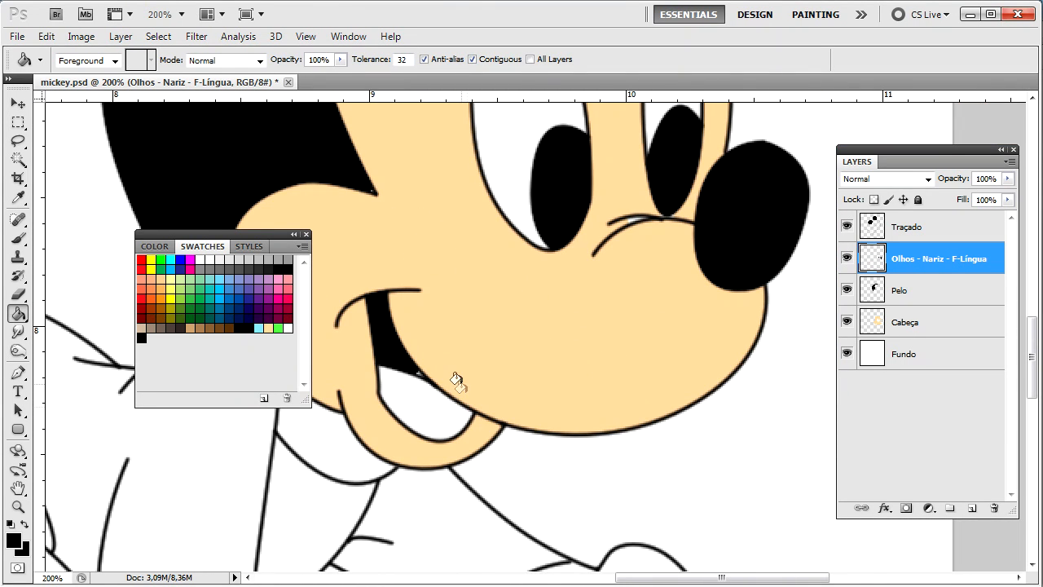
drag(424, 397, 470, 352)
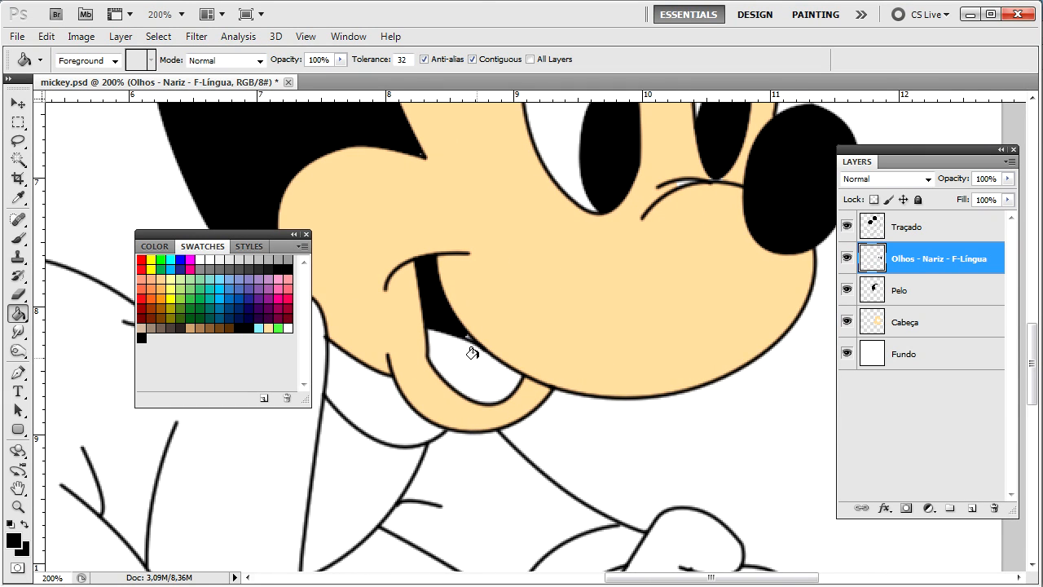
Step: Save pale pink fbb19f as a new swatch, then close the colour chooser
click(12, 543)
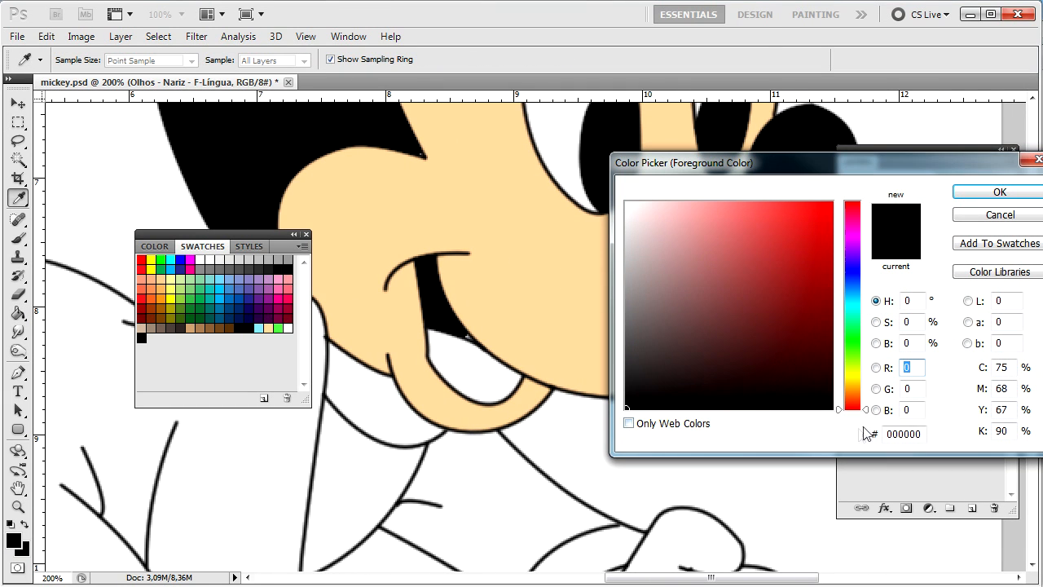
drag(923, 434, 874, 431)
text(fbb19f)
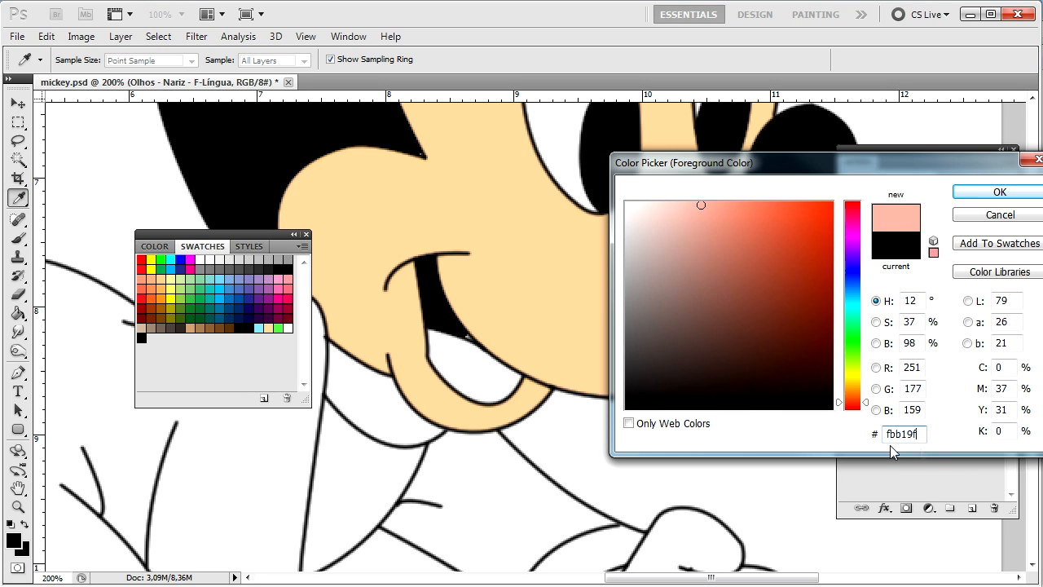
click(983, 244)
key(Return)
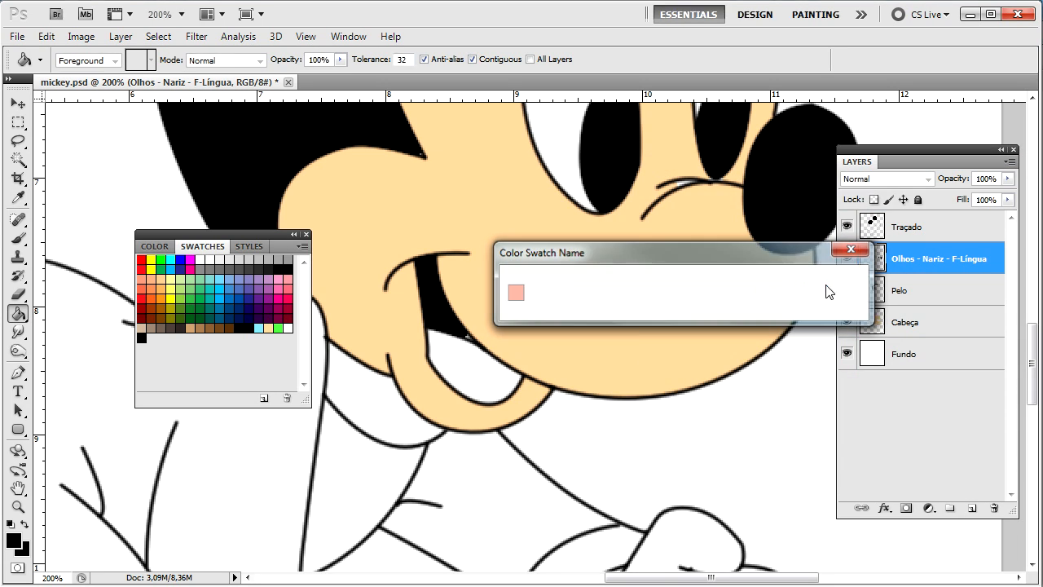
click(1015, 216)
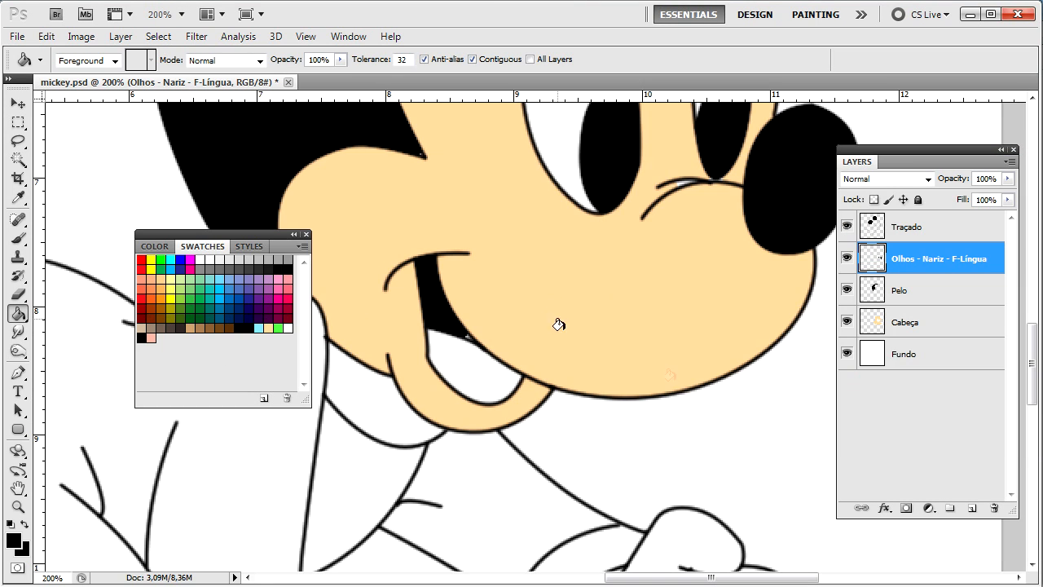
Step: Add a new layer named Língua, pick the salmon swatch and activate Traçado
key(ctrl+shift+n)
key(Return)
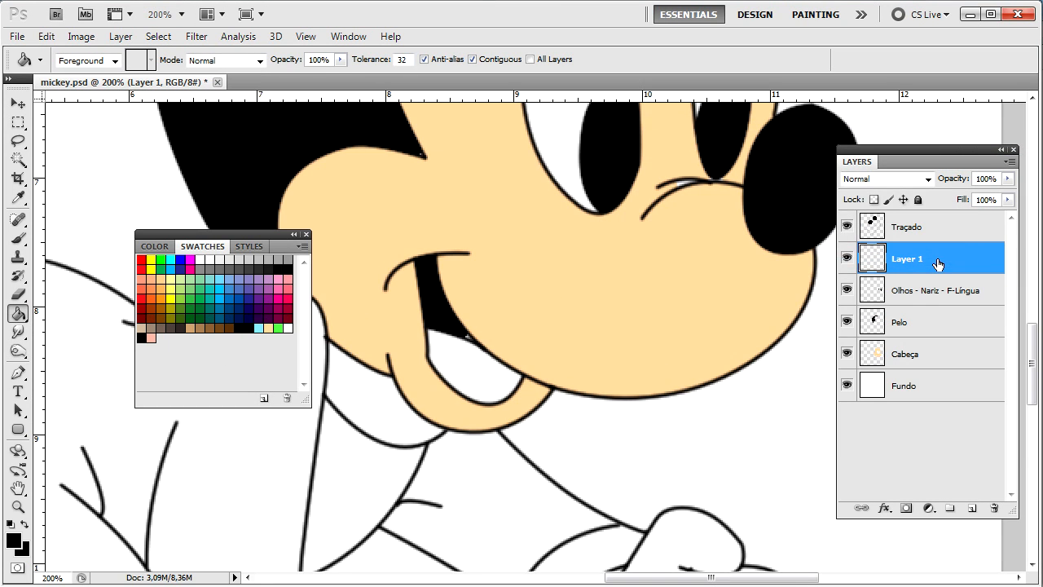
double_click(907, 259)
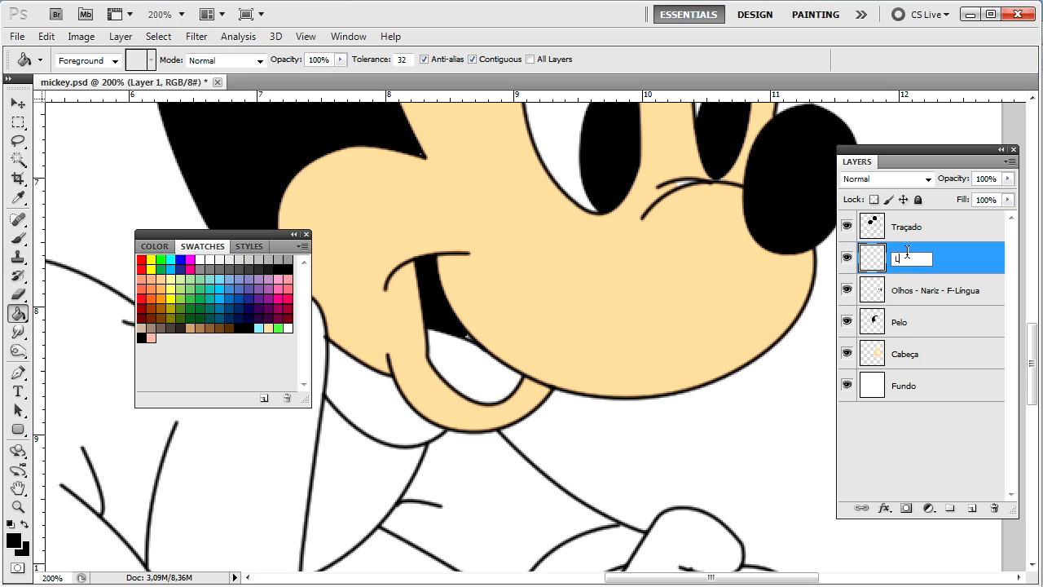
text(Língua)
key(Return)
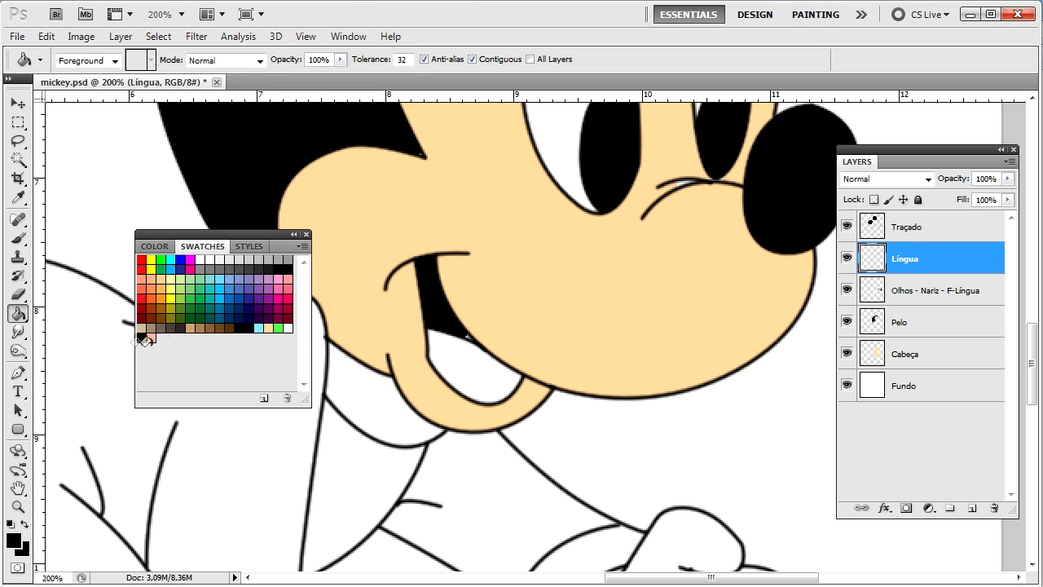
click(151, 337)
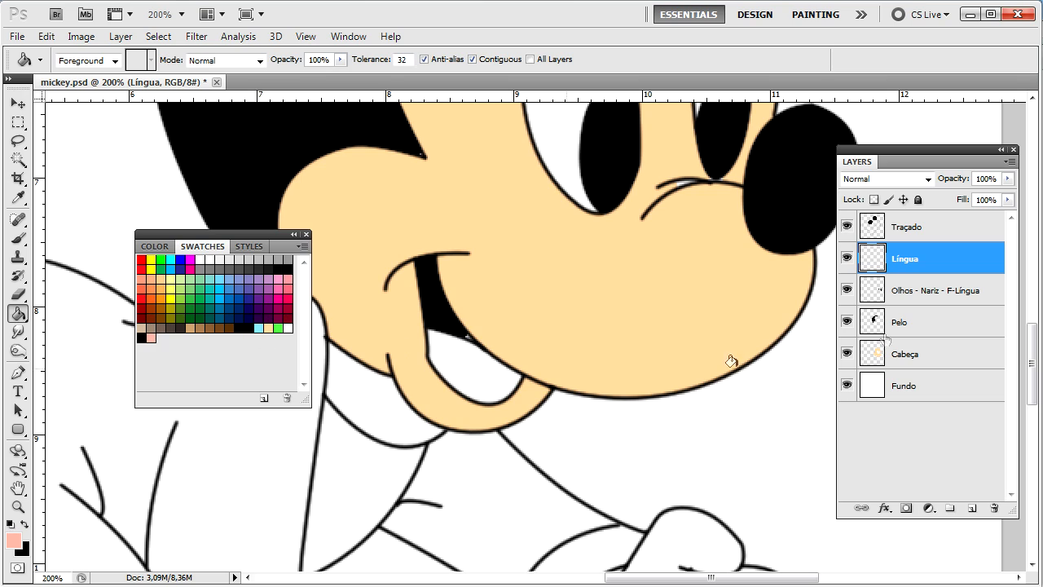
click(899, 231)
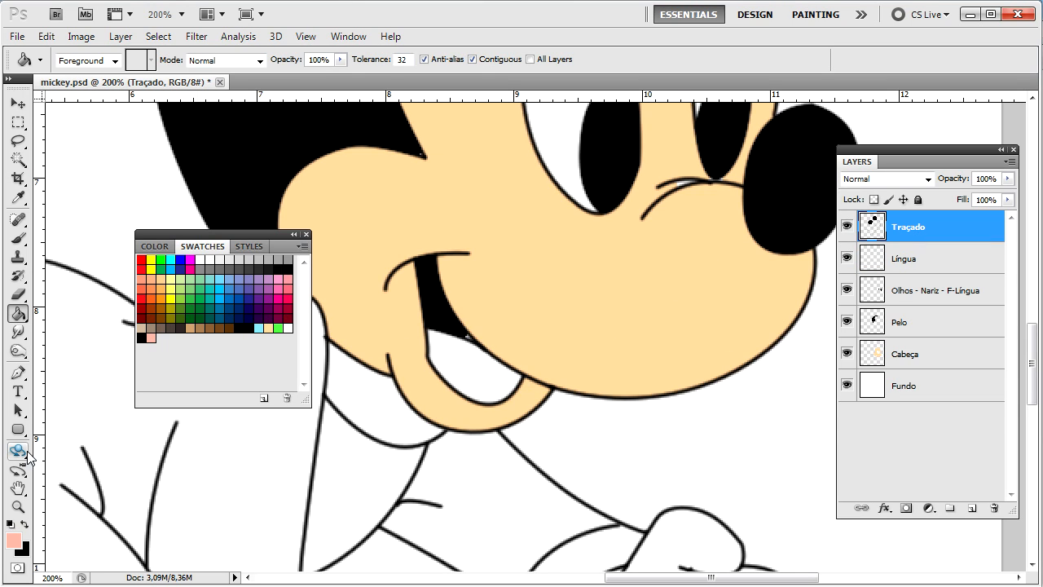
Step: Magic Wand-select the tongue on the outline and expand the selection by 2 pixels
key(w)
click(469, 361)
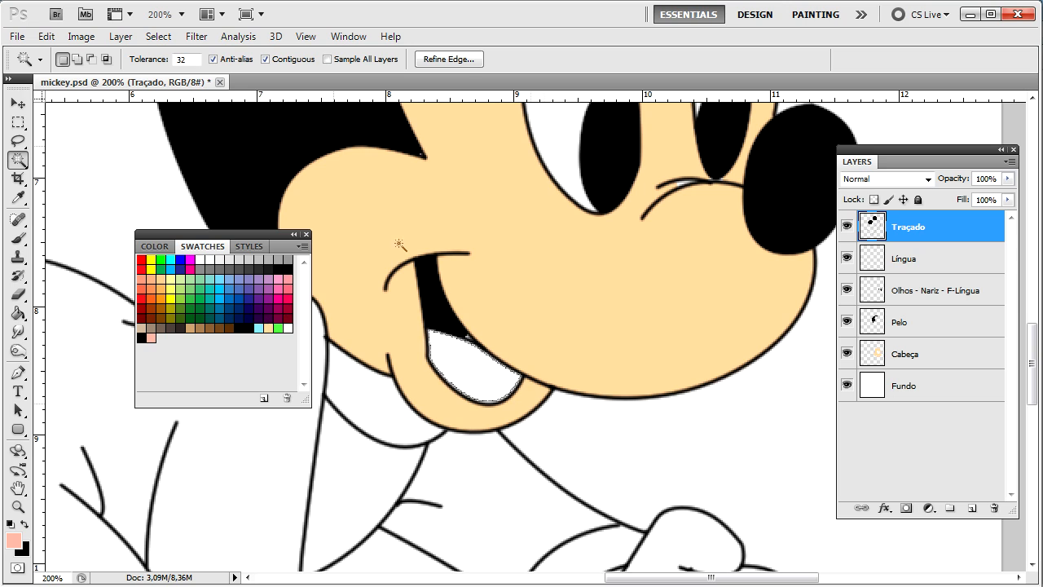
click(158, 36)
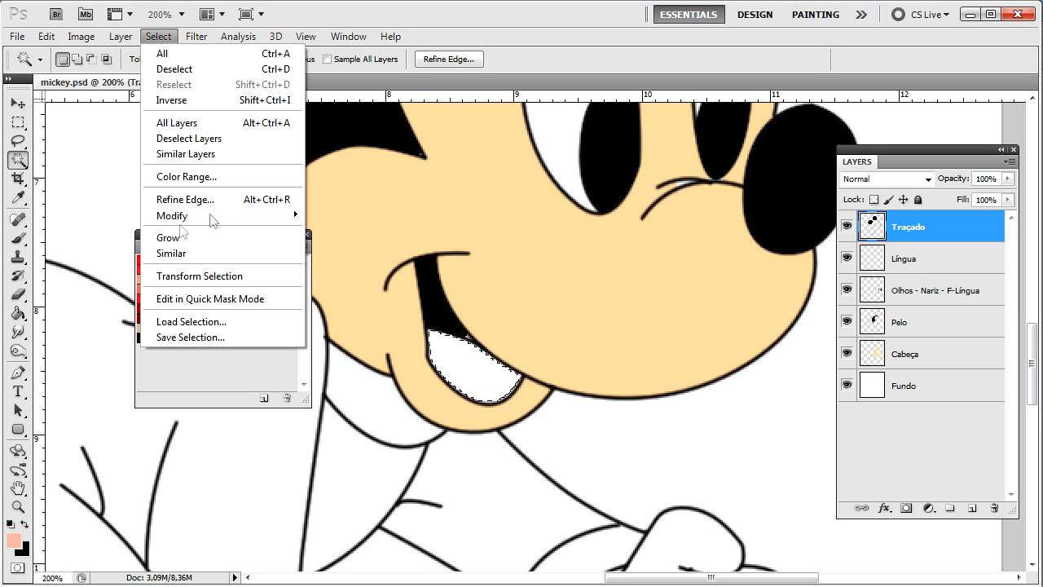
mouse_move(298, 214)
click(331, 248)
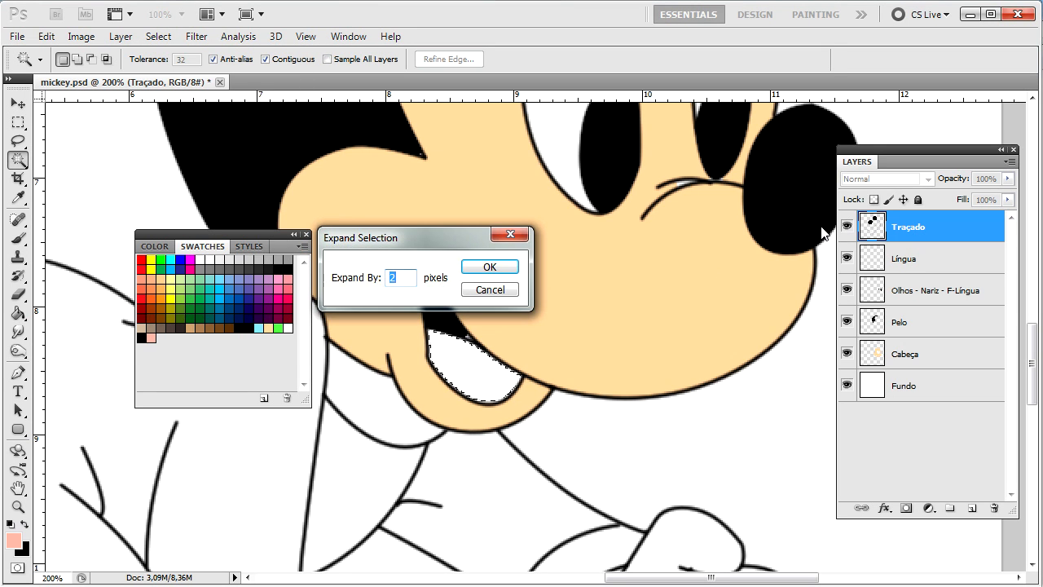
key(Return)
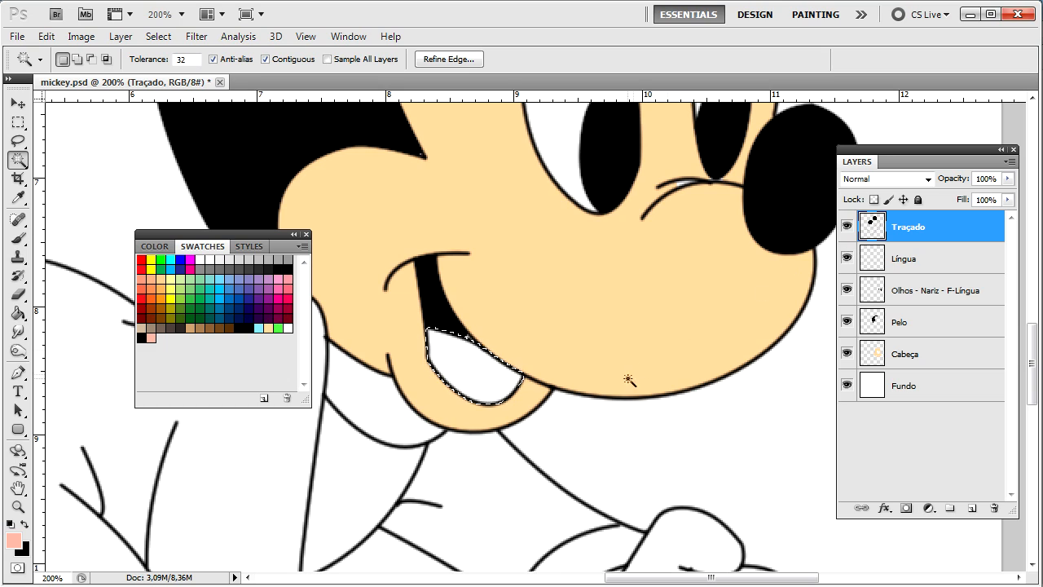
Step: Fill the tongue salmon pink on the Língua layer, deselect, and zoom out to view Mickey
click(937, 262)
key(g)
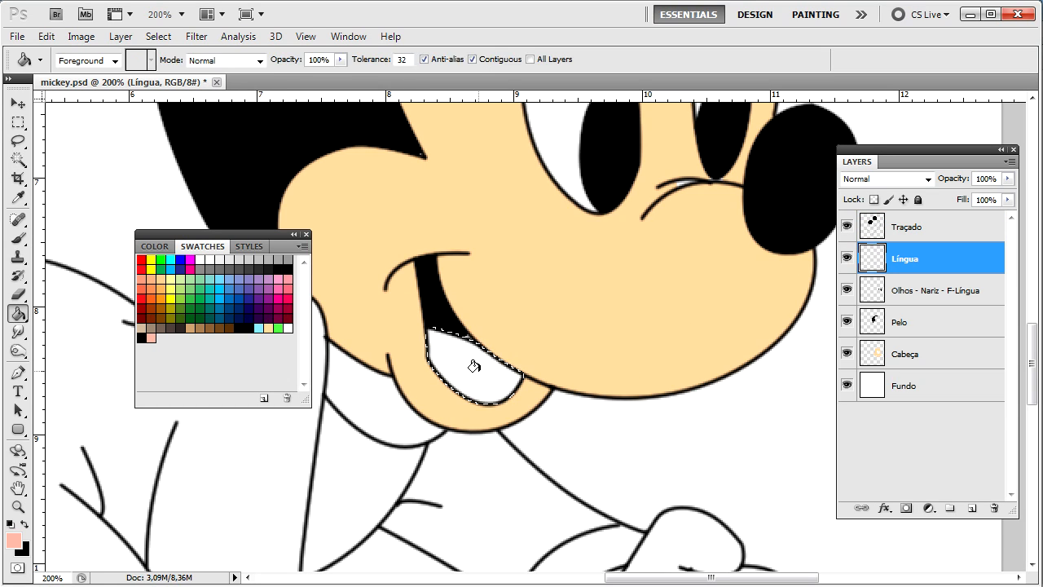
click(468, 361)
key(w)
key(ctrl+d)
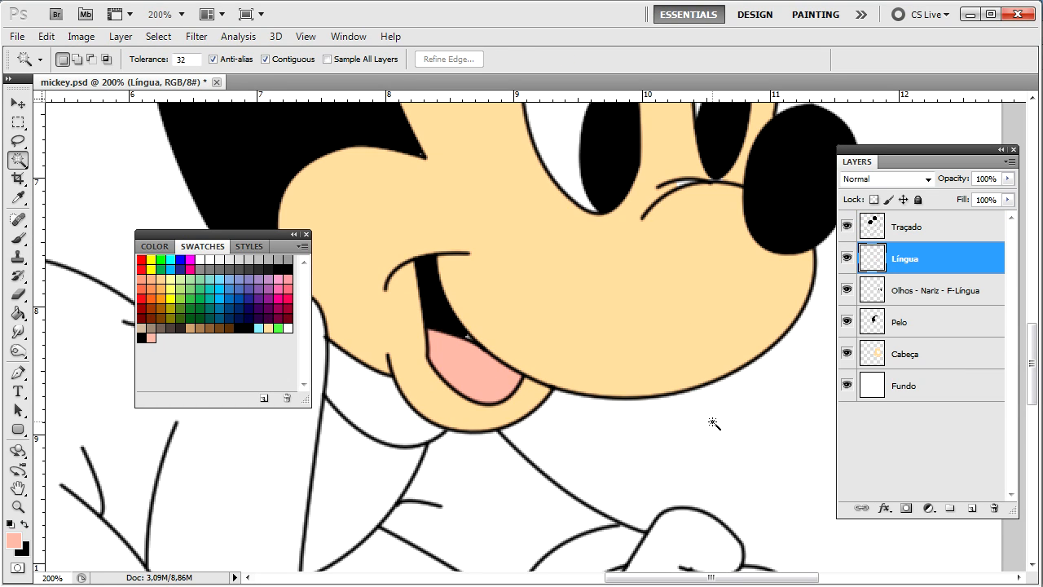
drag(668, 400, 740, 506)
key(ctrl+minus)
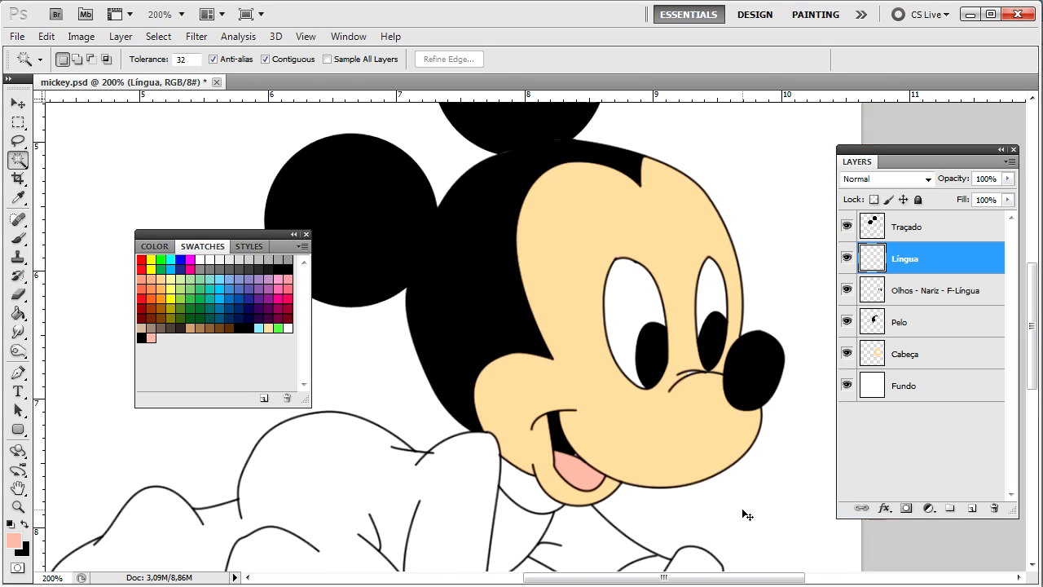
key(ctrl+minus)
key(ctrl+plus)
Step: Create a new empty layer and name it Corpo
drag(743, 511, 736, 230)
drag(486, 333, 559, 360)
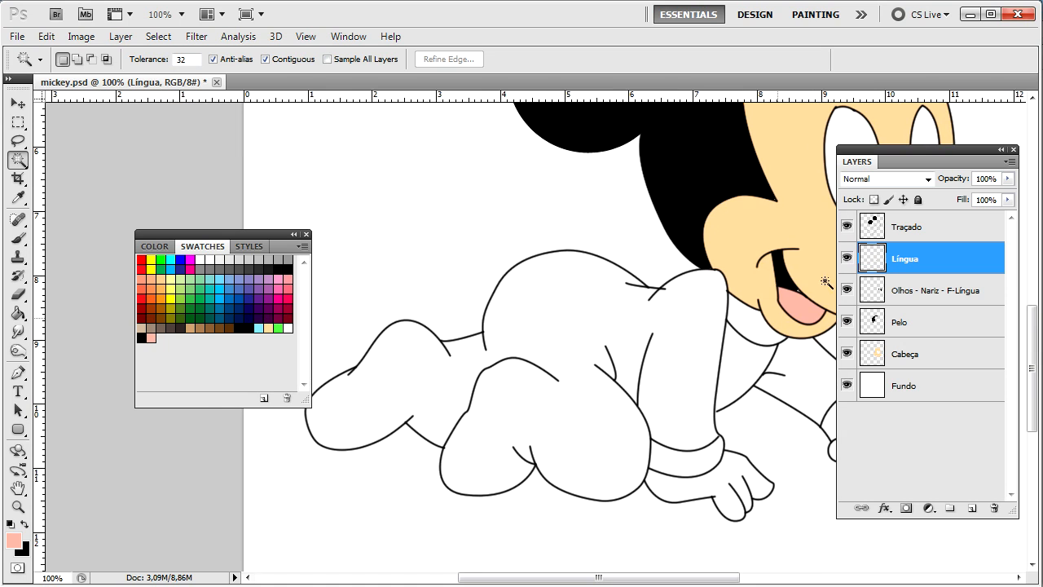
key(ctrl+shift+n)
key(Return)
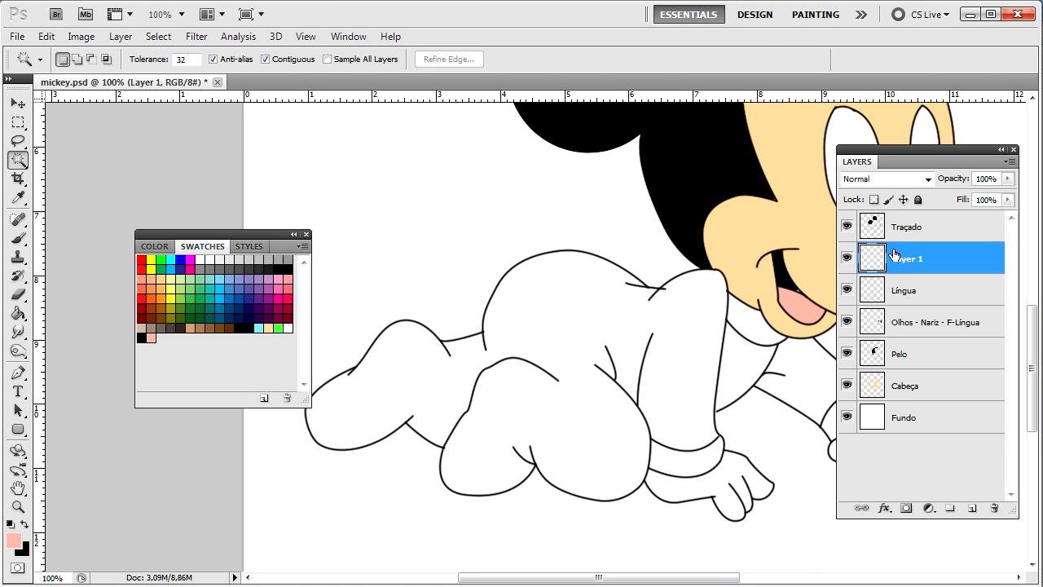
double_click(909, 271)
key(Escape)
double_click(908, 259)
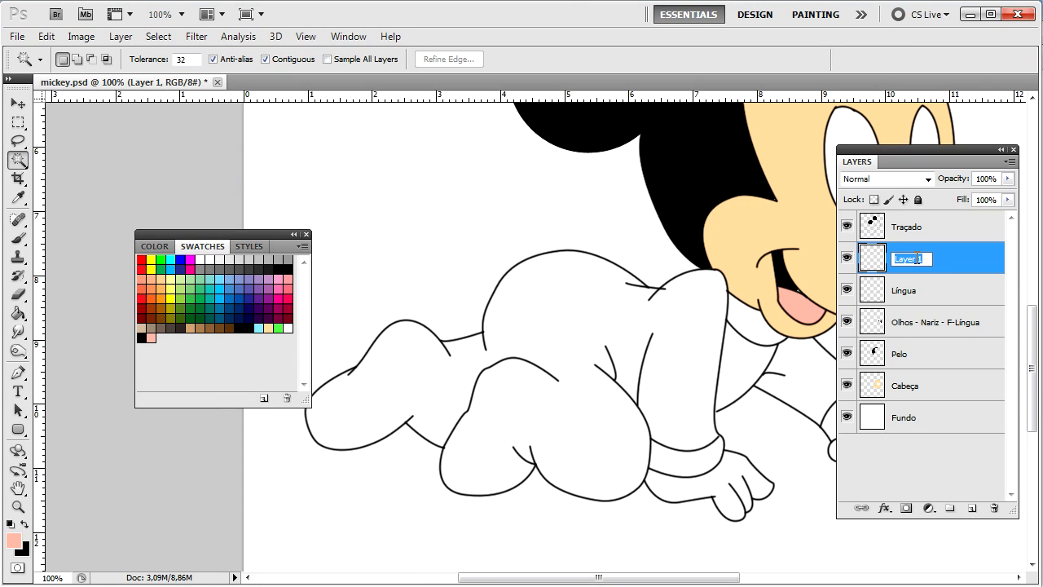
text(Corpo)
key(Return)
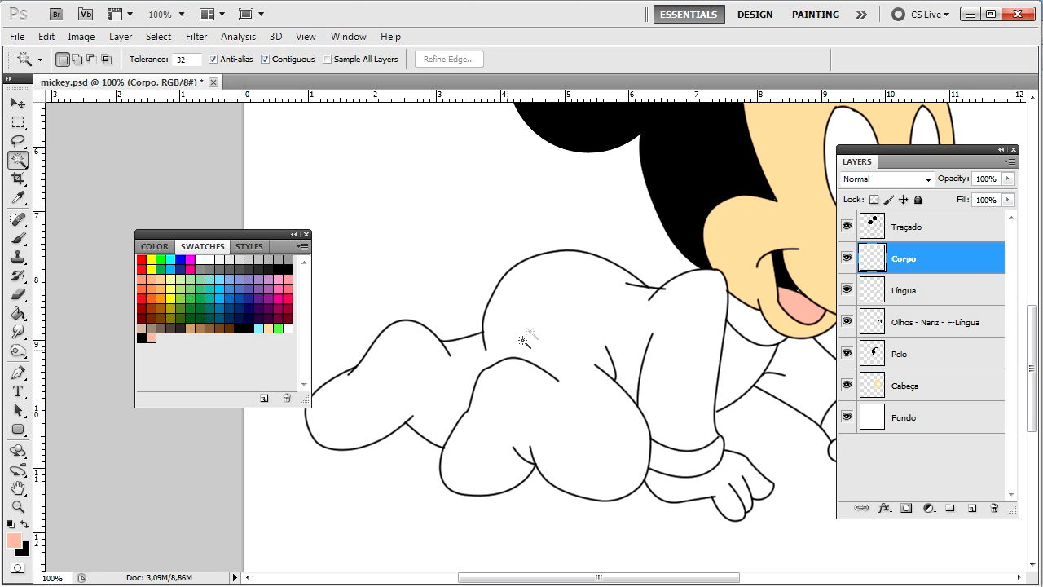
Step: On the Traçado layer, Magic Wand-select the white pajama body and its small gaps
click(919, 238)
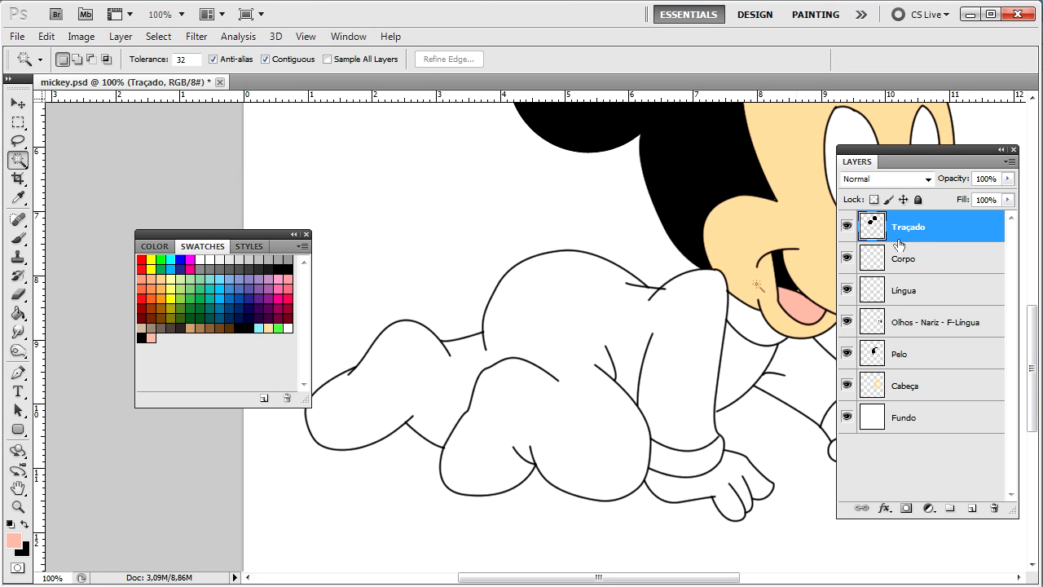
click(522, 336)
key(ctrl+minus)
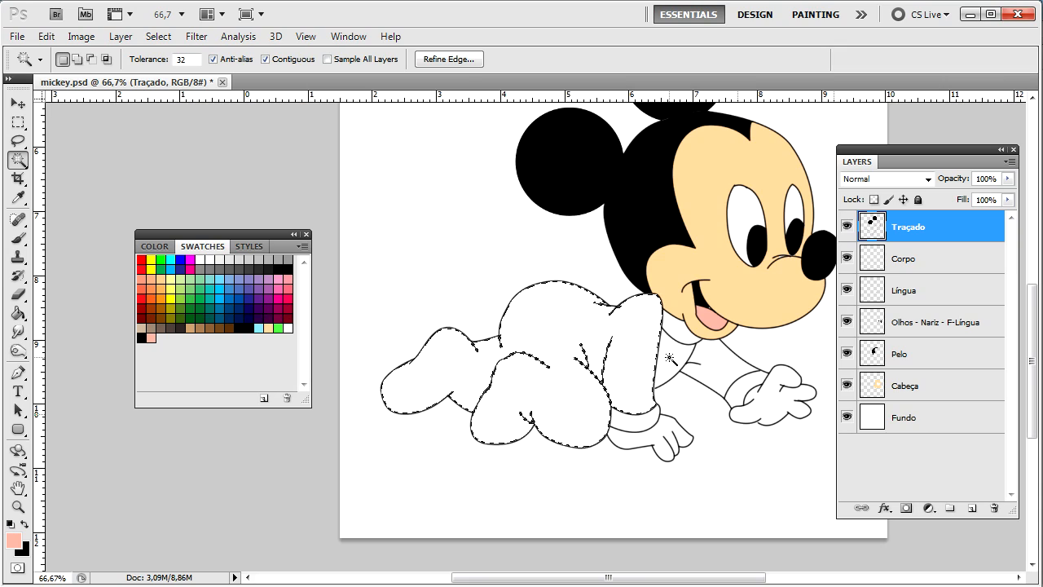
key(ctrl+plus)
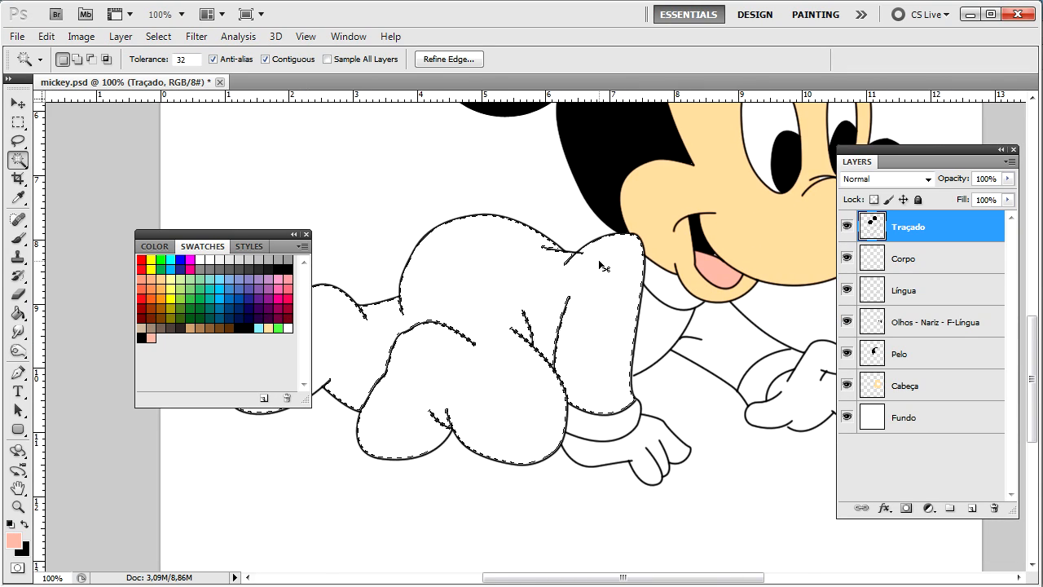
key(ctrl+plus)
key(ctrl+plus)
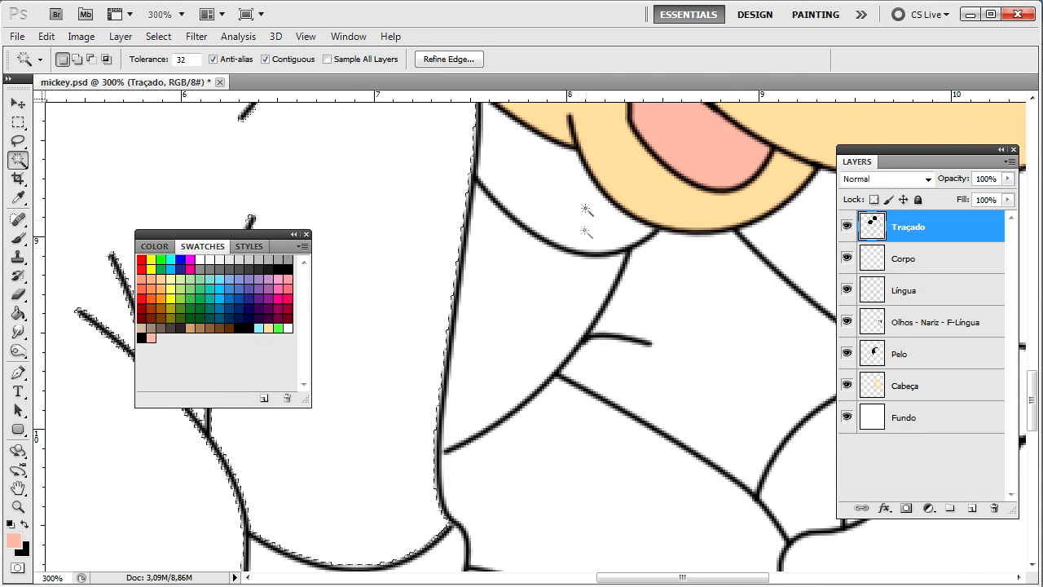
shift+click(554, 193)
shift+click(530, 310)
shift+click(693, 302)
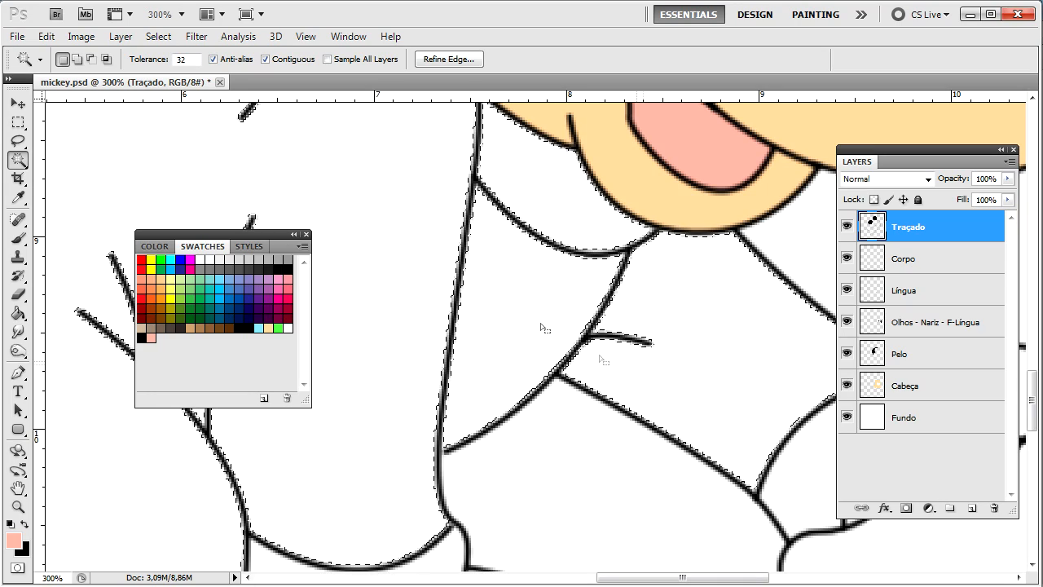
scroll(509, 320, right, 5)
scroll(522, 233, down, 3)
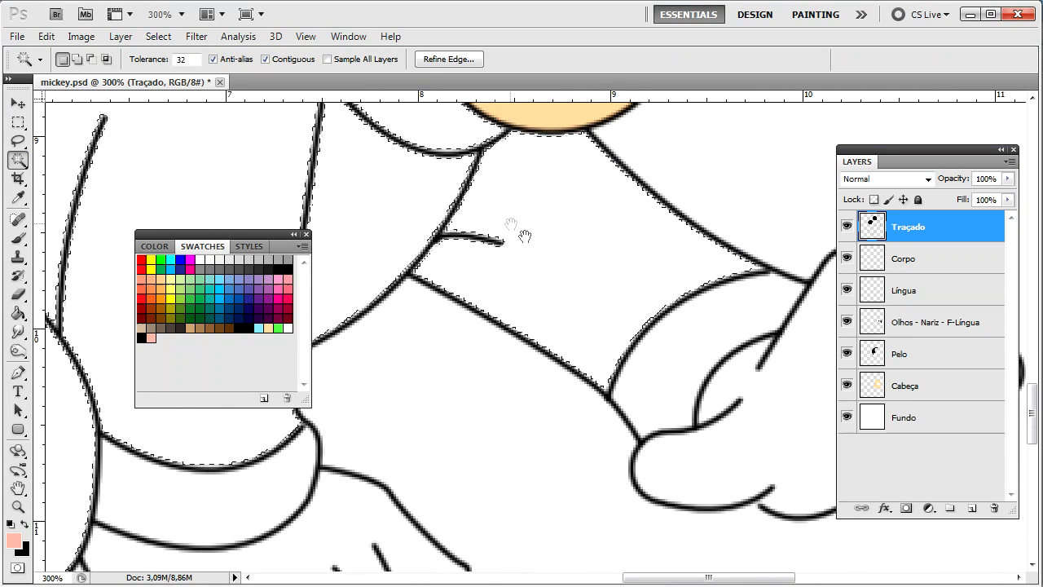
scroll(570, 342, down, 4)
scroll(483, 361, left, 3)
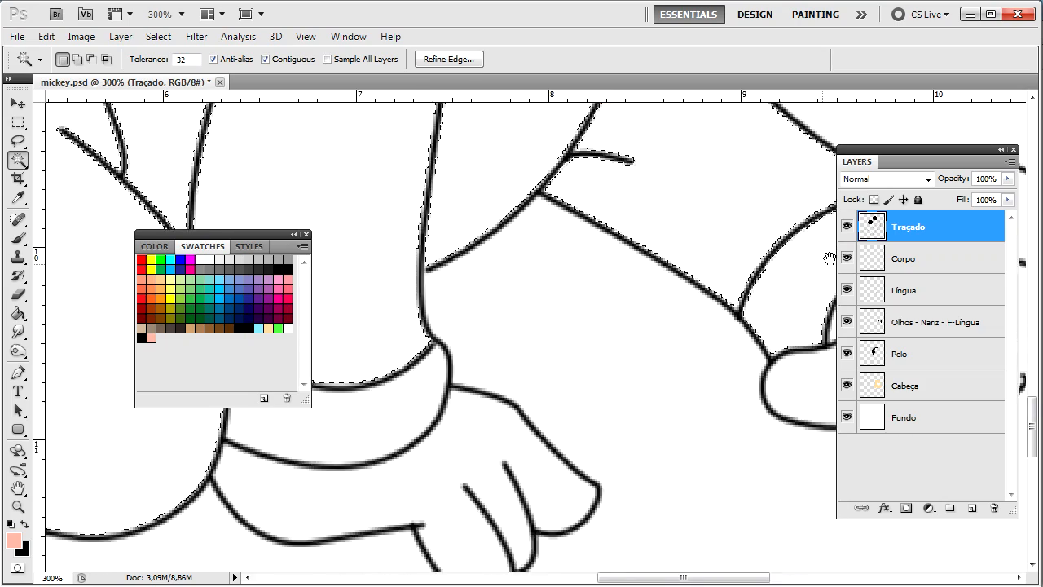
drag(483, 362, 692, 373)
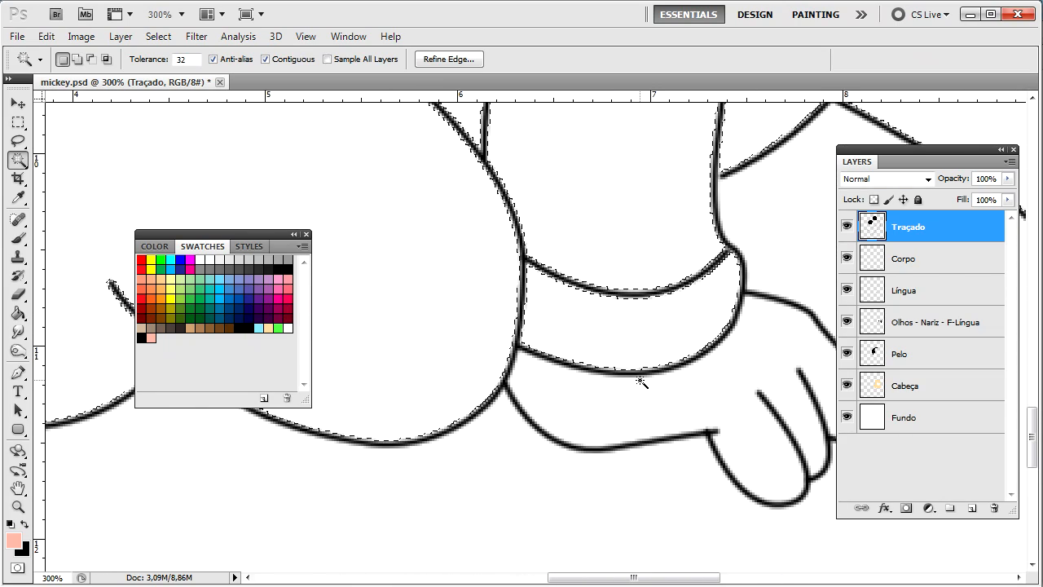
scroll(639, 378, down, 4)
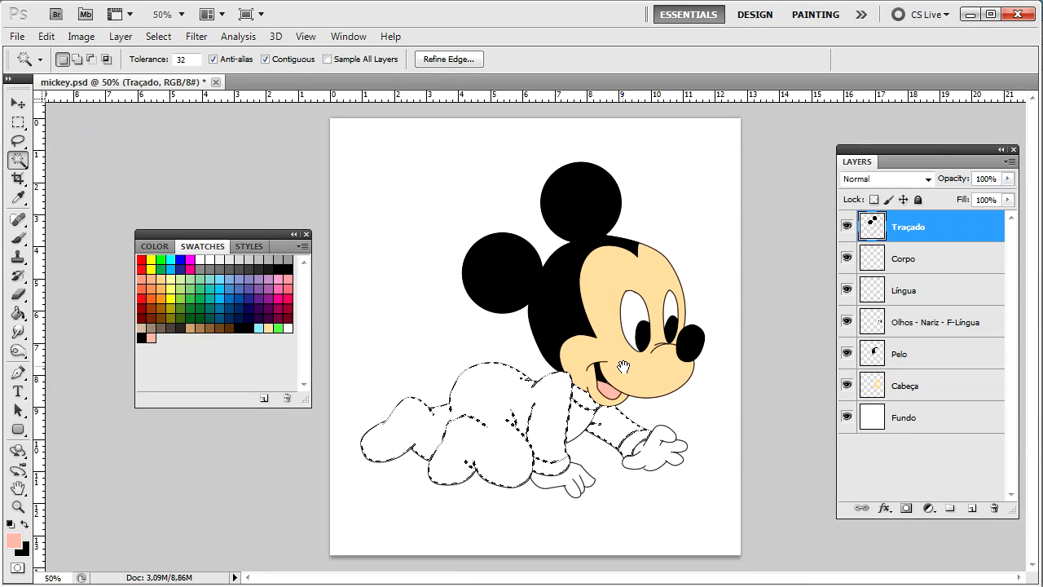
Step: Use Select > Modify > Expand with 2 pixels on the pajama selection, then zoom to 100%
click(158, 36)
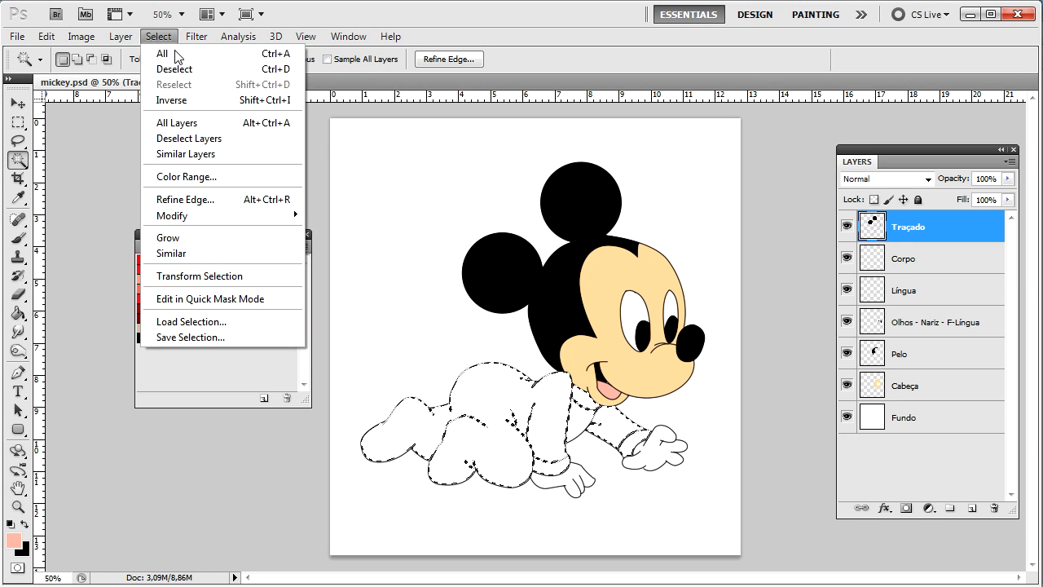
mouse_move(226, 217)
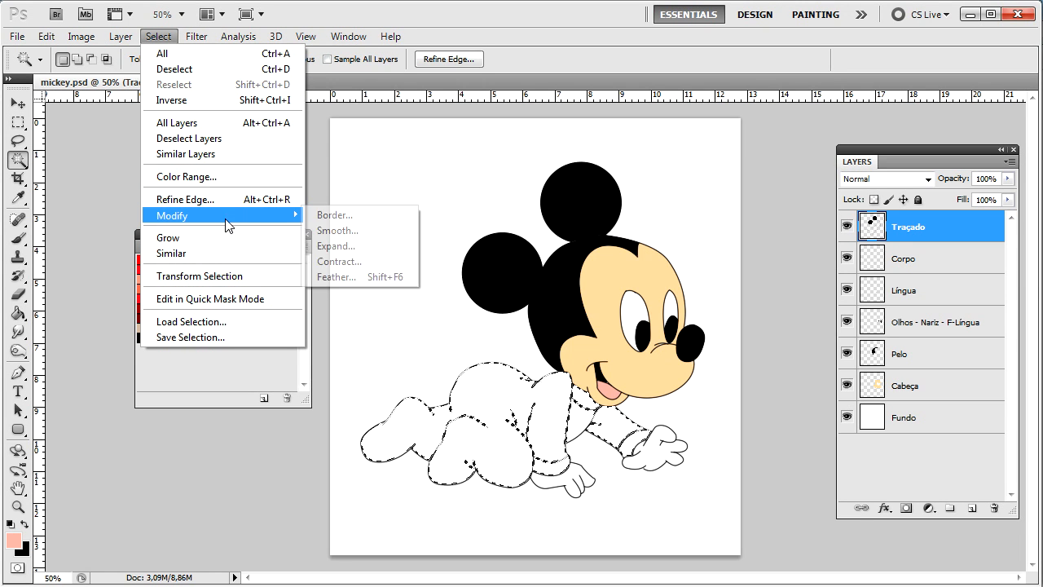
click(368, 246)
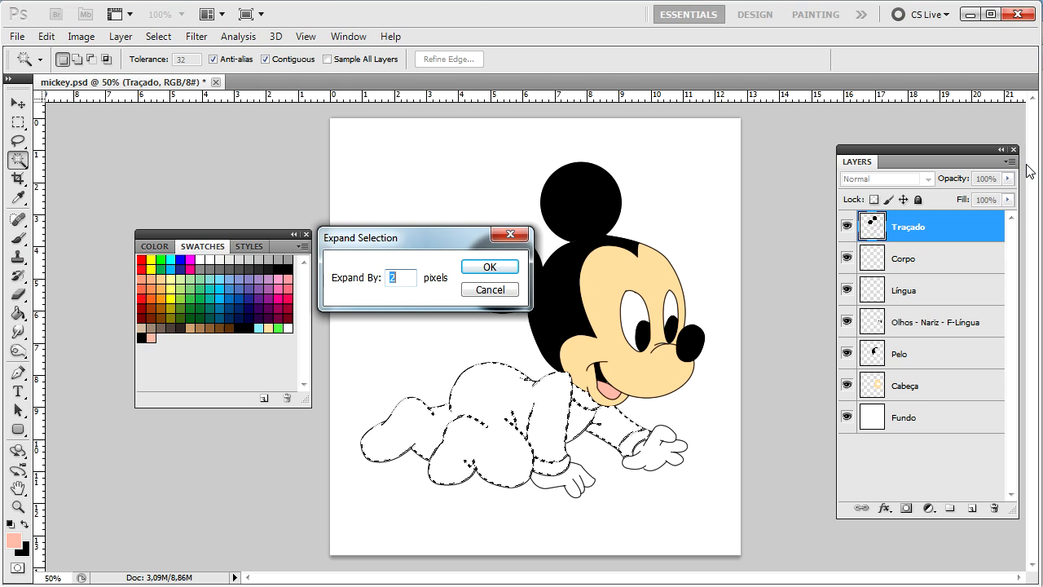
key(Return)
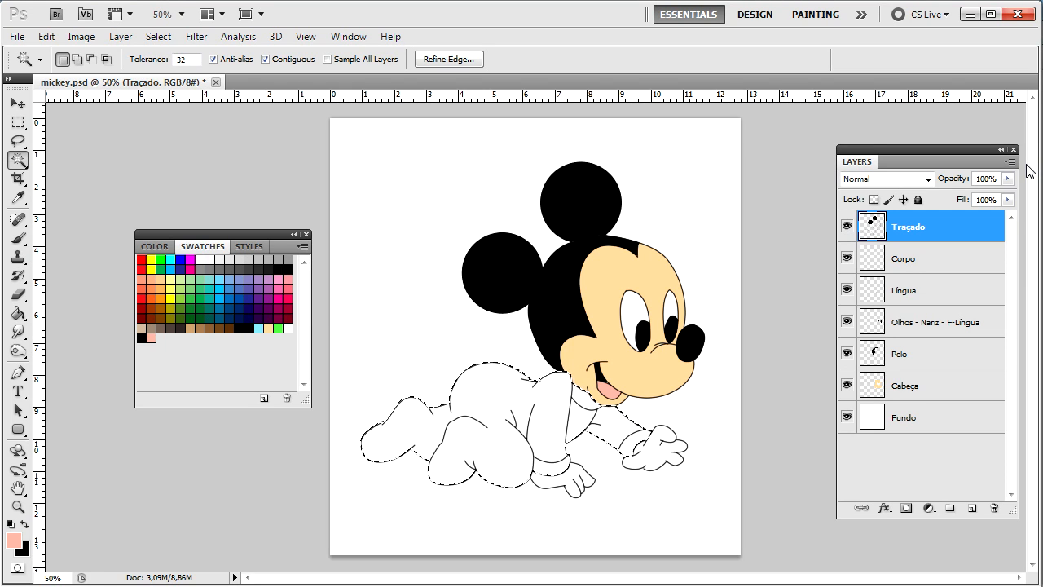
key(ctrl+plus)
key(ctrl+plus)
Step: Fill the pajama selection light blue on Corpo, deselect, and add a new layer above
drag(583, 411, 704, 345)
click(901, 258)
key(g)
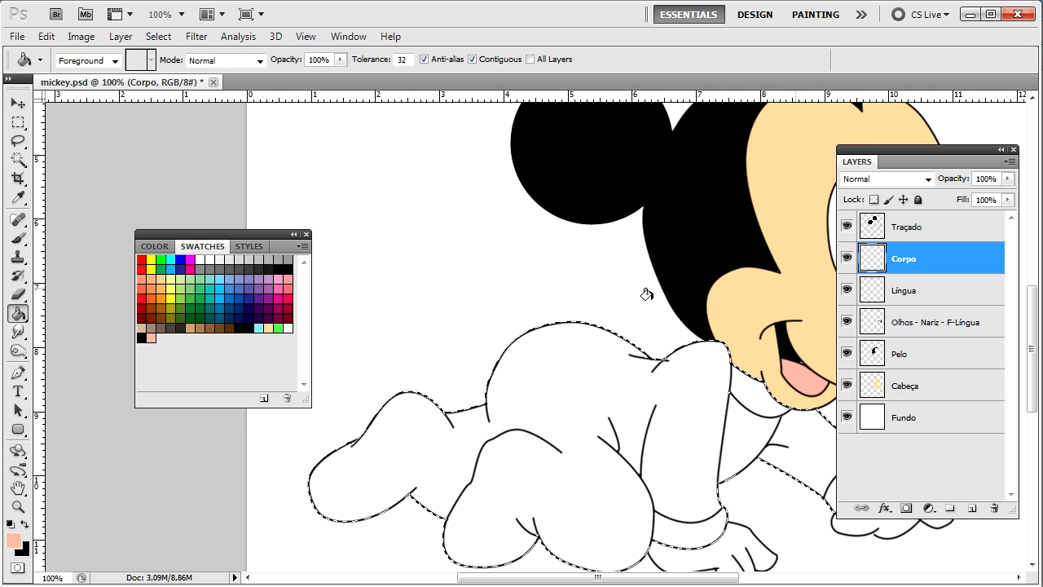
click(260, 326)
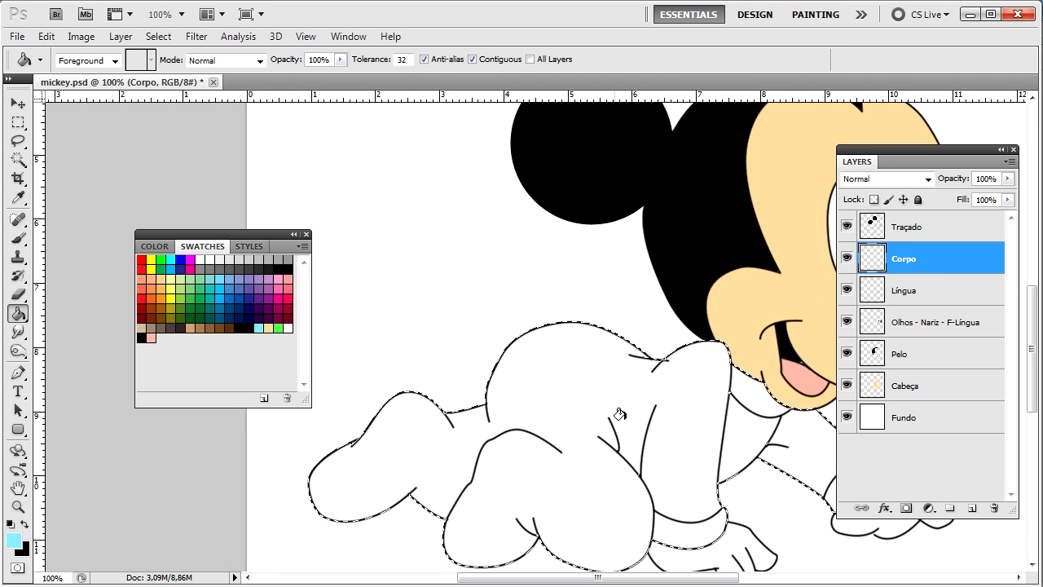
click(584, 411)
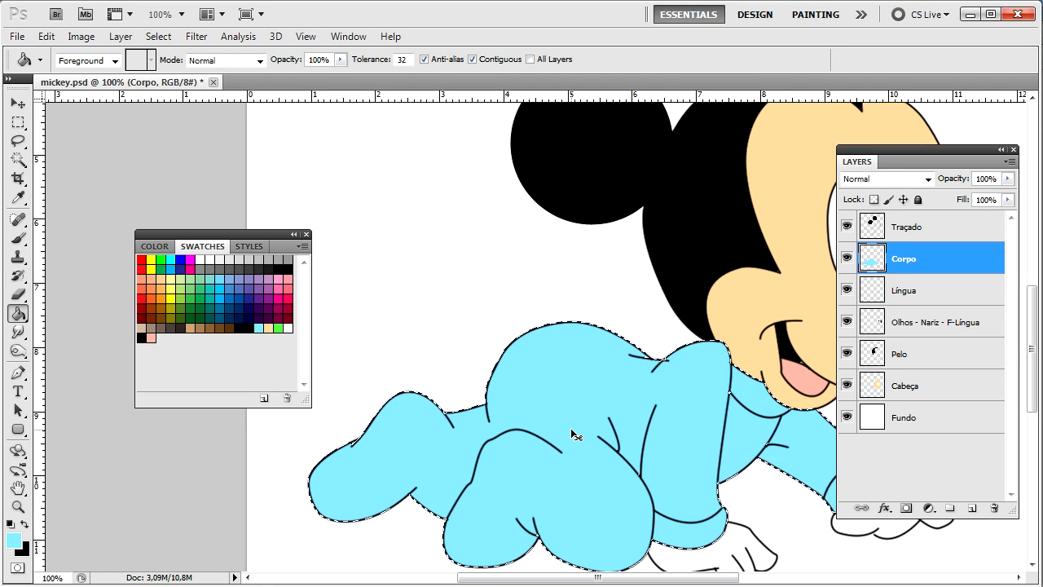
scroll(570, 428, down, 2)
scroll(570, 428, up, 1)
key(ctrl+d)
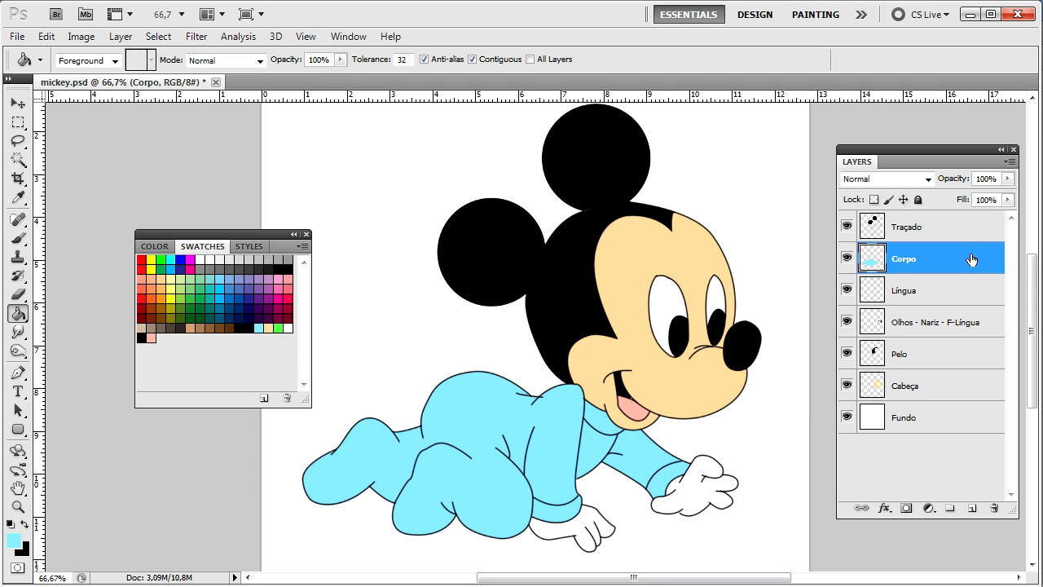
key(ctrl+shift+alt+n)
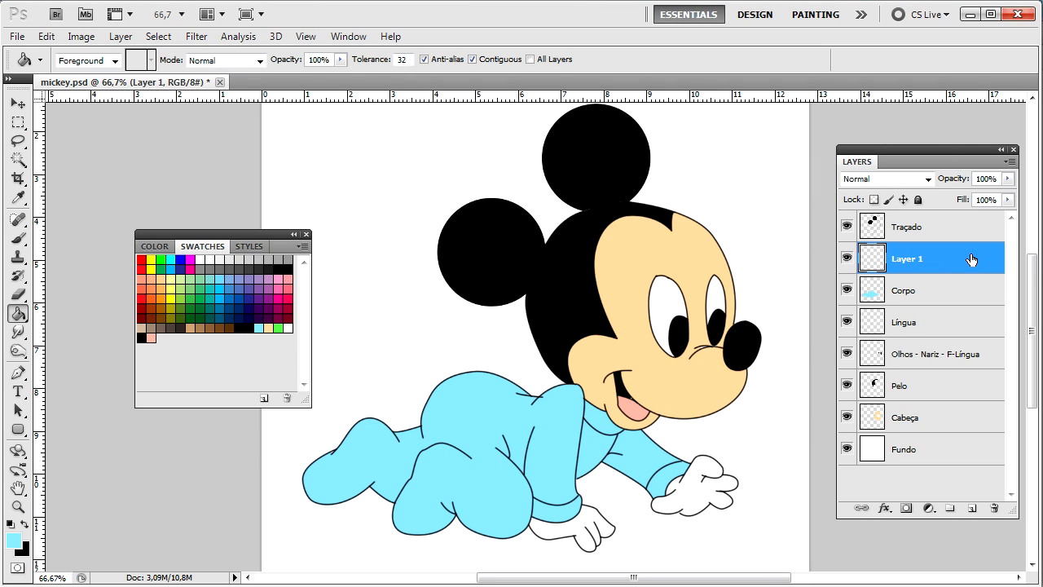
Step: Rename Layer 1 to 'Mao - f-olhos', then activate the Magic Wand and the Traçado layer
double_click(910, 261)
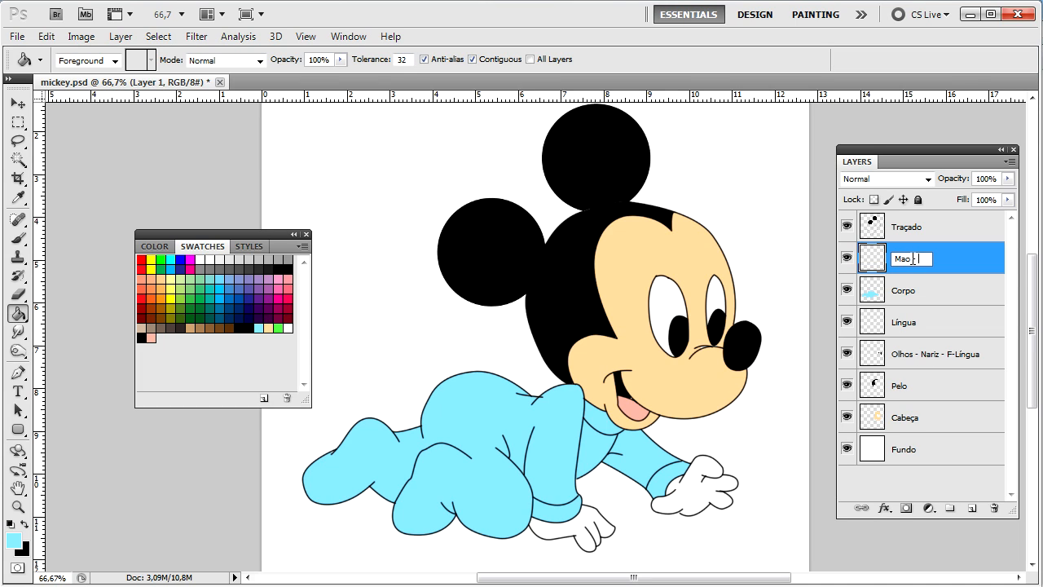
text(Mao - F-o)
key(Return)
key(w)
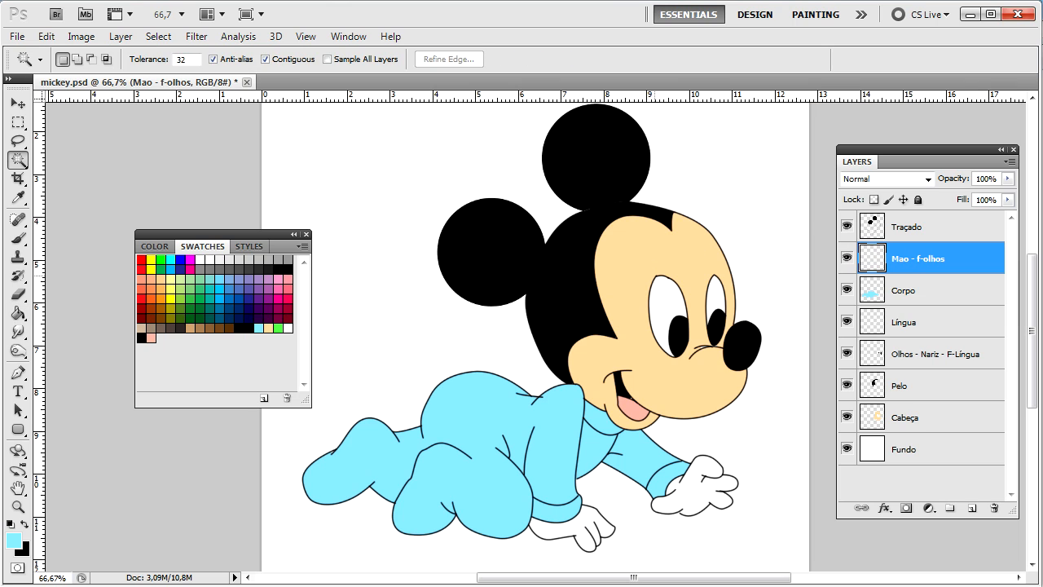
click(914, 231)
Step: Zoom in and Magic Wand-select the whites of both eyes on the line art
key(ctrl+plus)
key(ctrl+plus)
key(ctrl+plus)
key(ctrl+plus)
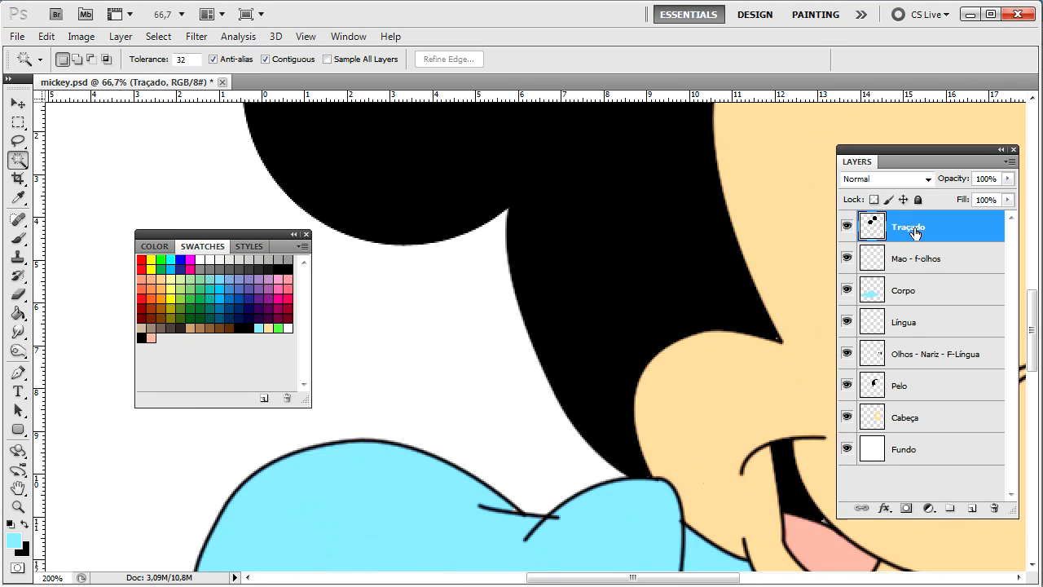
drag(414, 300, 346, 287)
click(600, 240)
drag(601, 240, 538, 372)
shift+click(726, 313)
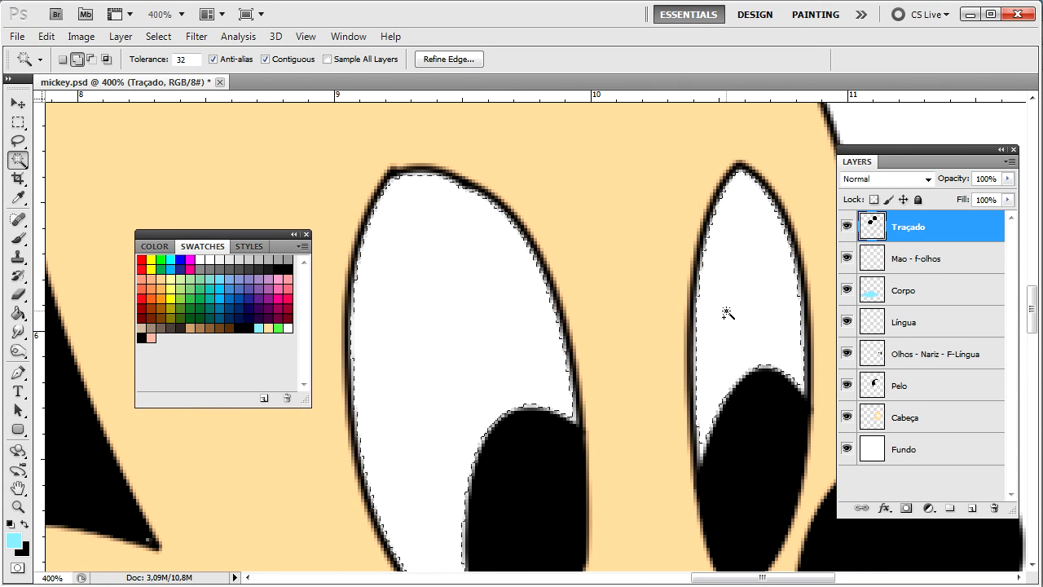
Step: With the gloves included, expand the whole selection by 2 pixels via Select > Modify > Expand
key(ctrl+minus)
key(ctrl+minus)
key(ctrl+minus)
drag(469, 495, 570, 279)
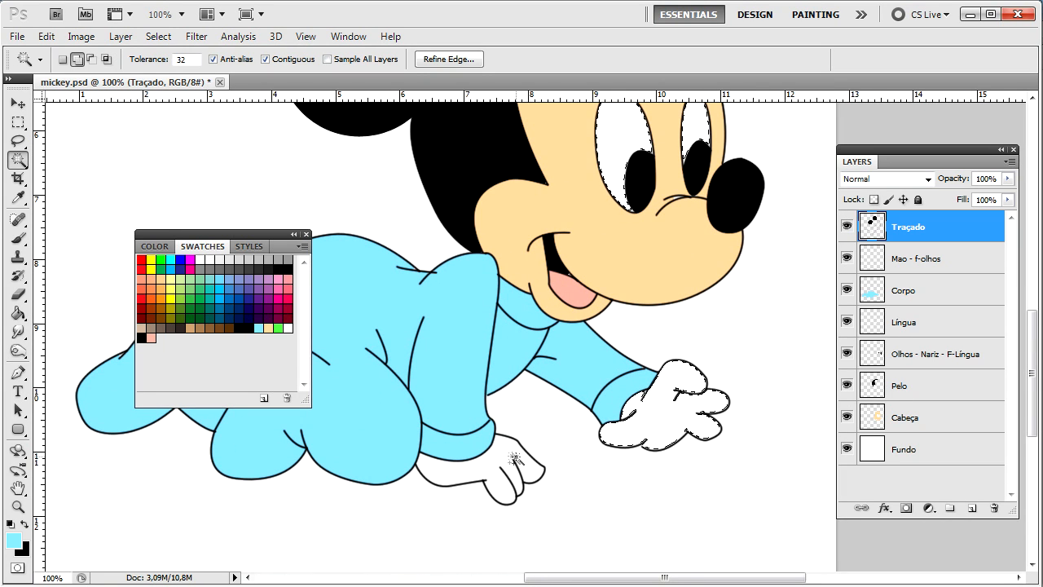
click(121, 35)
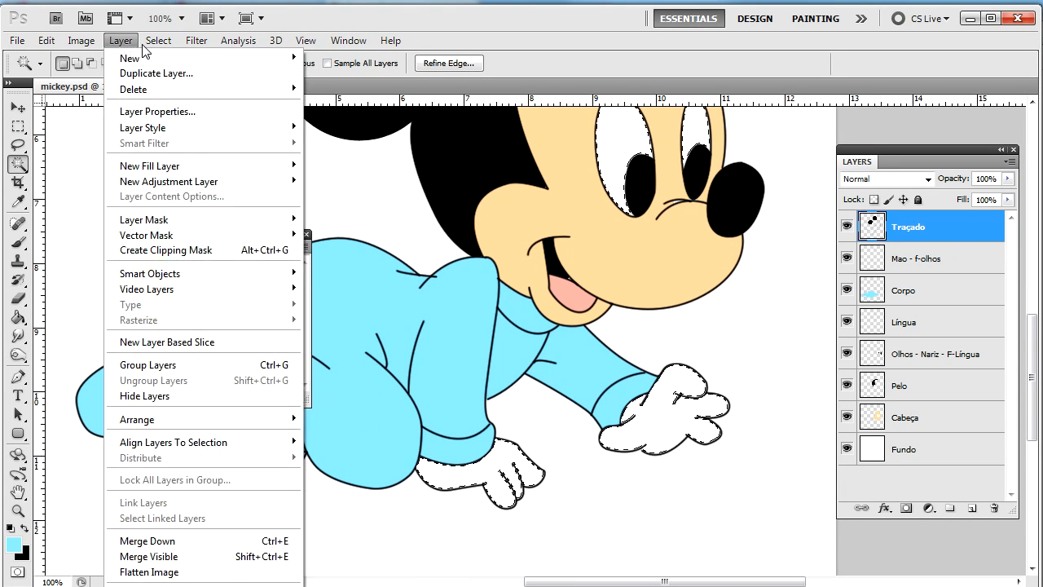
mouse_move(158, 36)
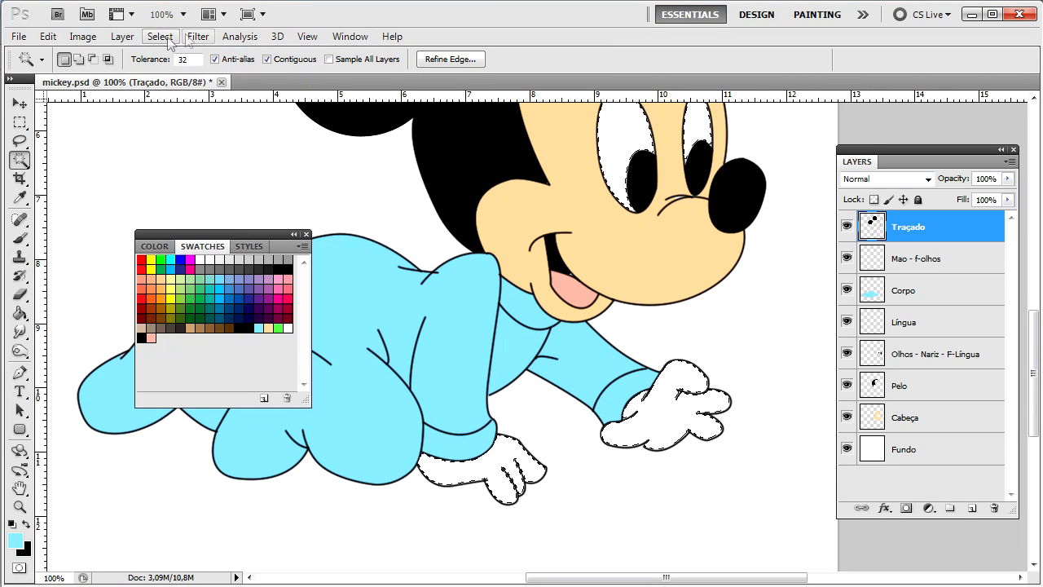
mouse_move(228, 216)
click(334, 251)
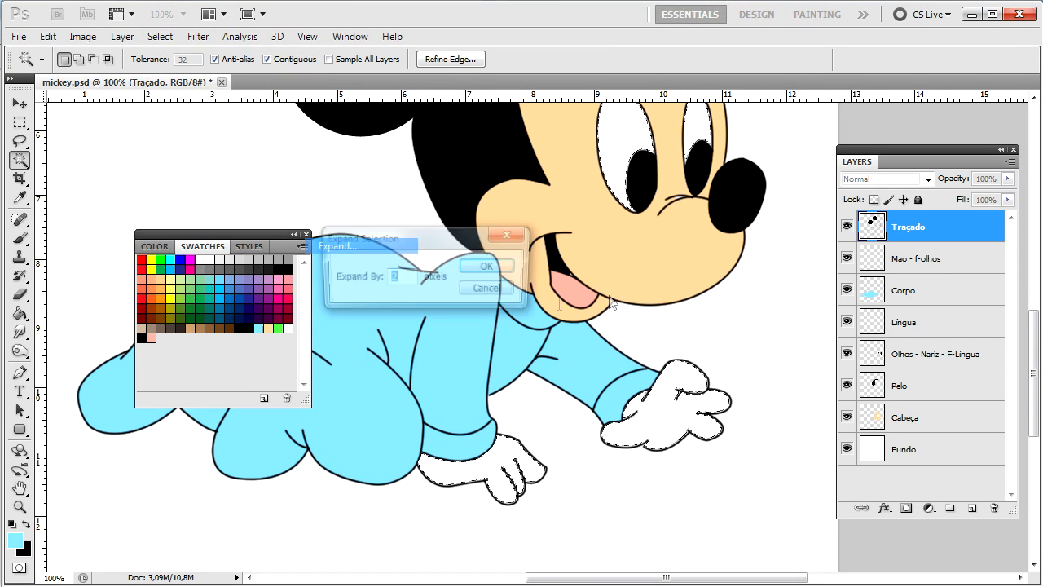
key(Return)
Step: Fill the gloves and eye whites with white on the Mao - f-olhos layer, then zoom to fit
click(915, 260)
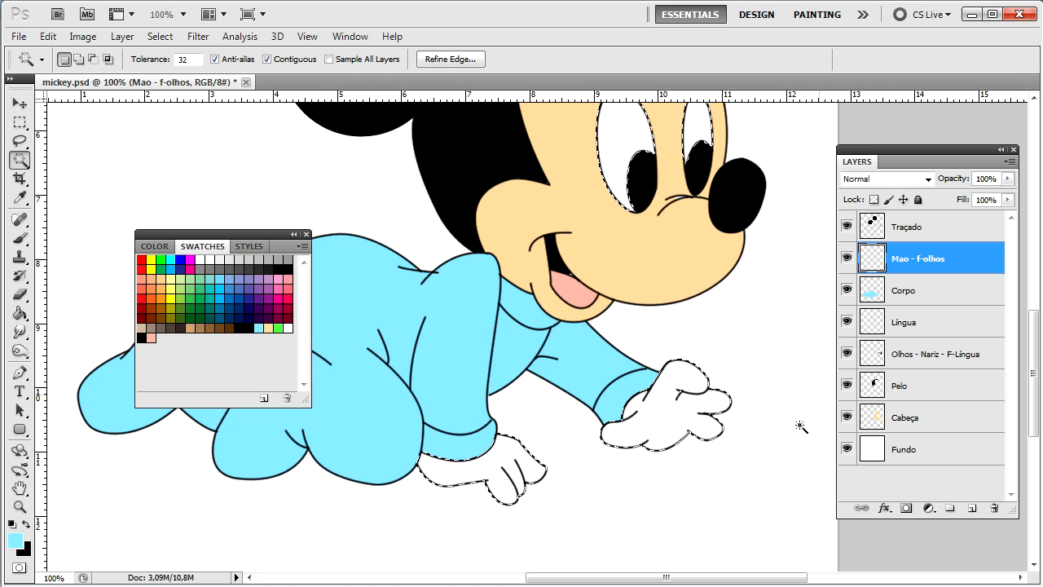
key(g)
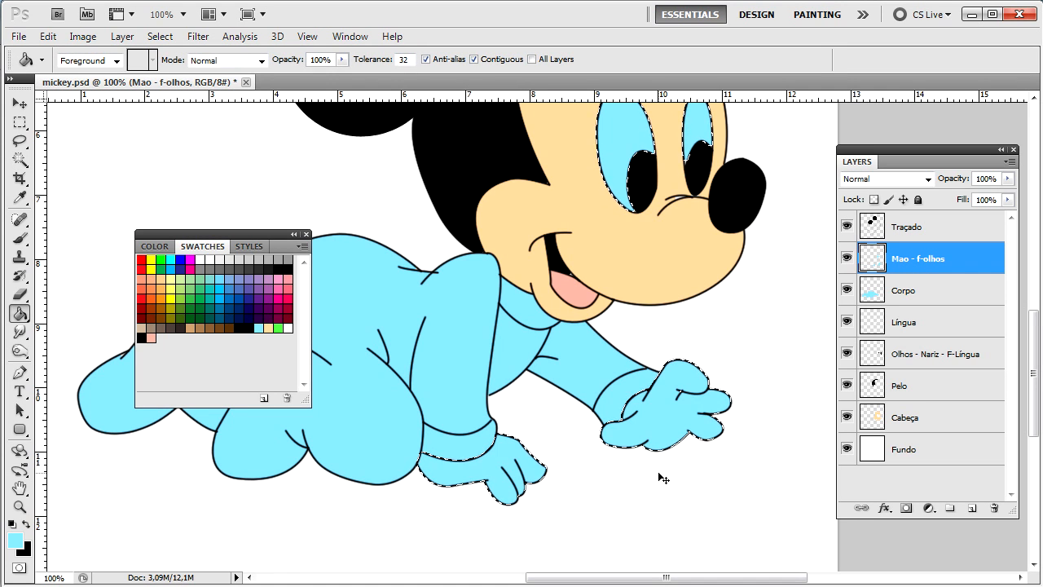
key(x)
key(alt+BackSpace)
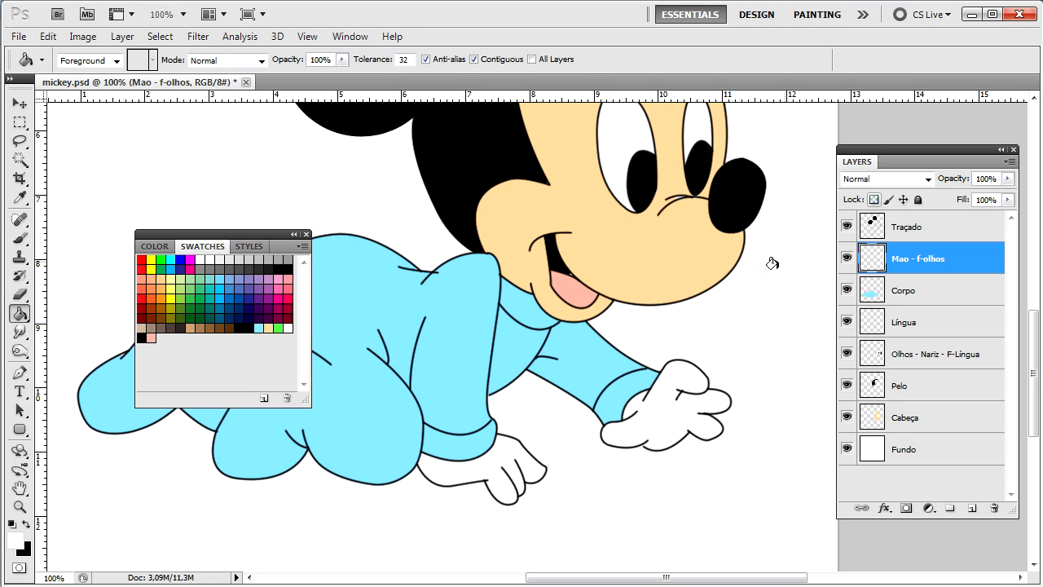
key(ctrl+minus)
key(ctrl+minus)
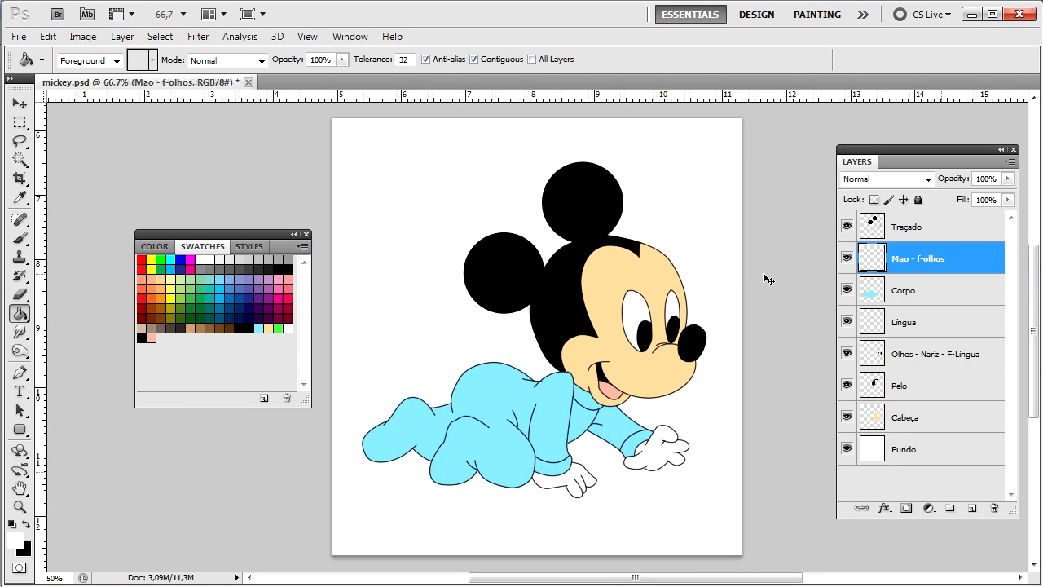
key(ctrl+plus)
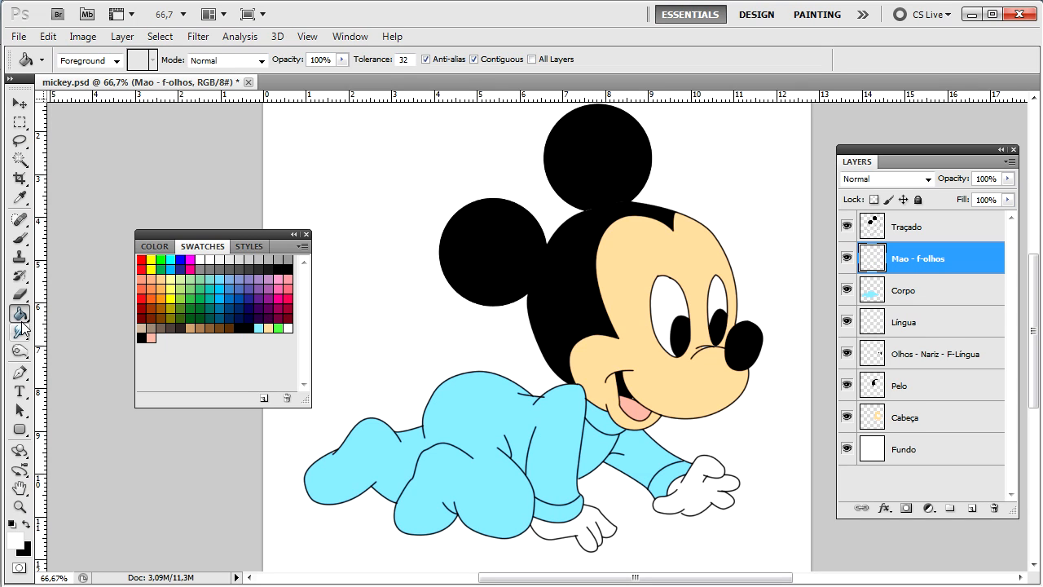
click(19, 352)
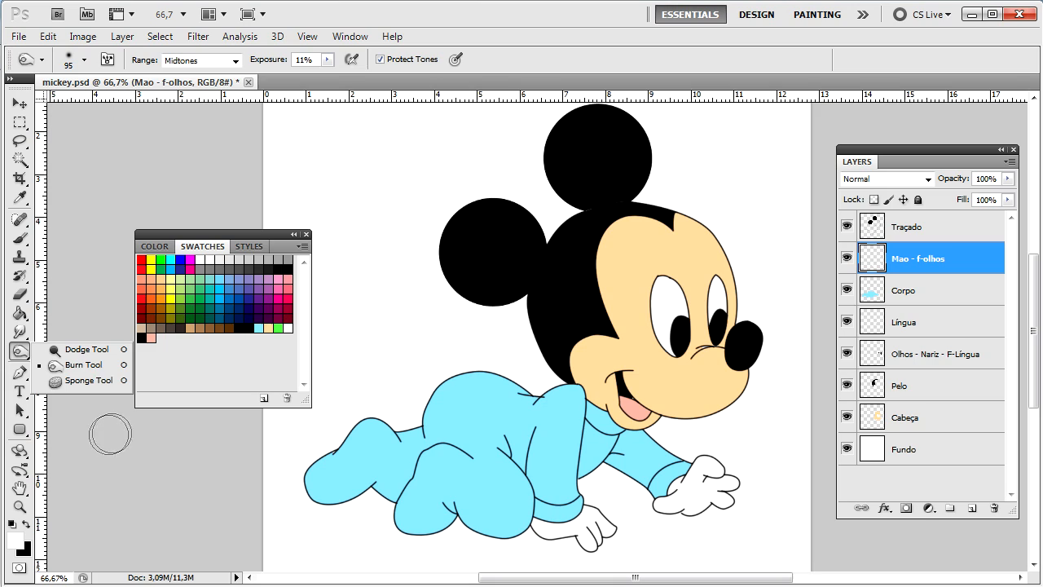
click(19, 331)
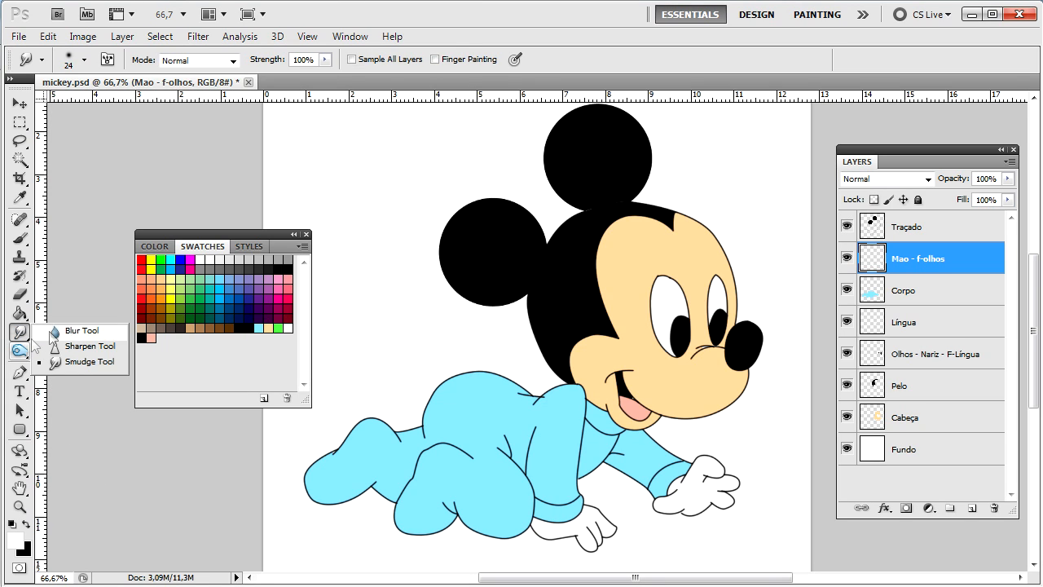
click(18, 351)
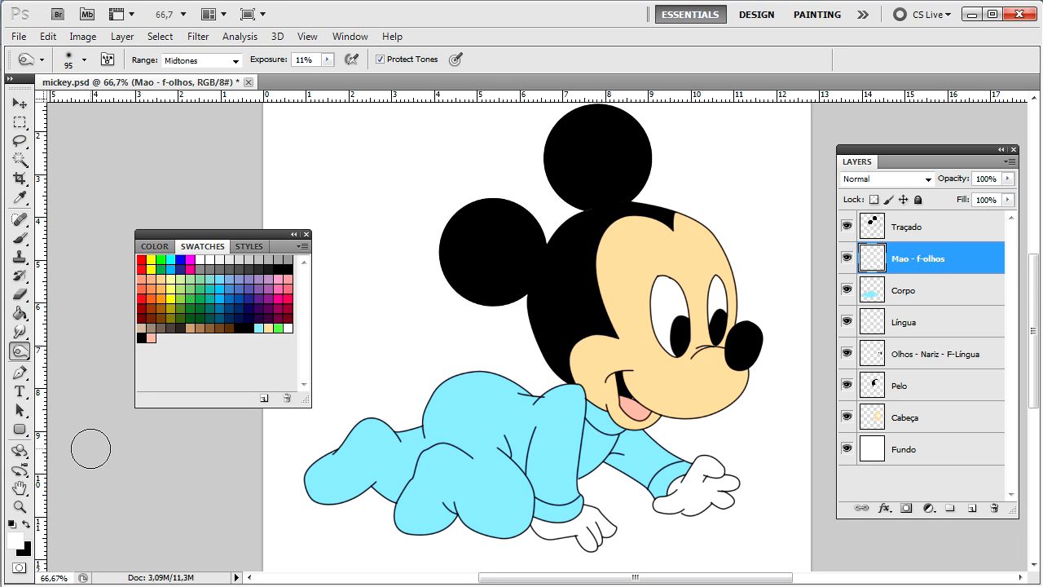
key(ctrl+plus)
key(ctrl+plus)
key(ctrl+plus)
drag(517, 437, 487, 235)
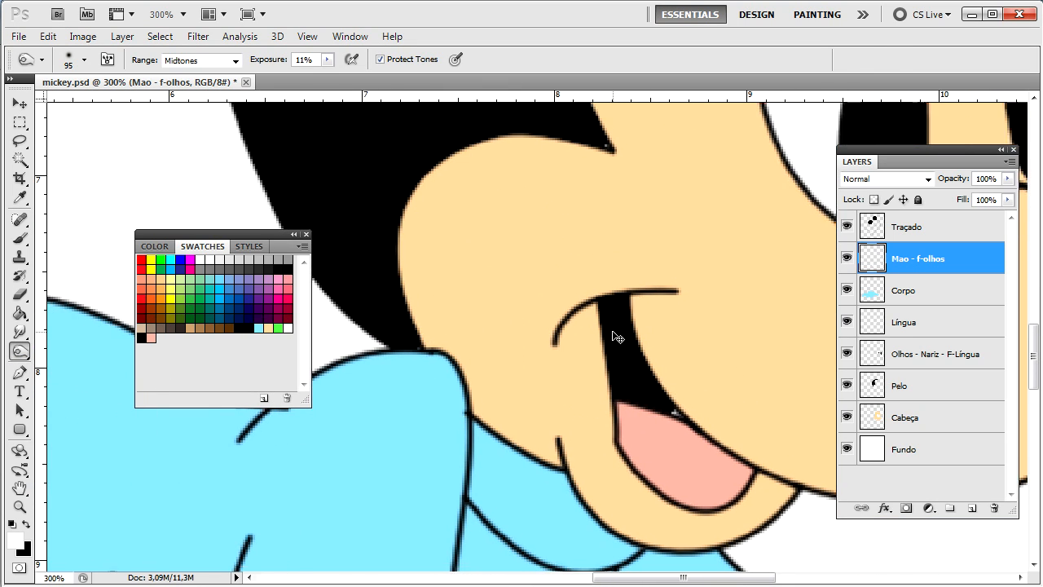
key(ctrl+minus)
key(ctrl+minus)
scroll(612, 330, up, 3)
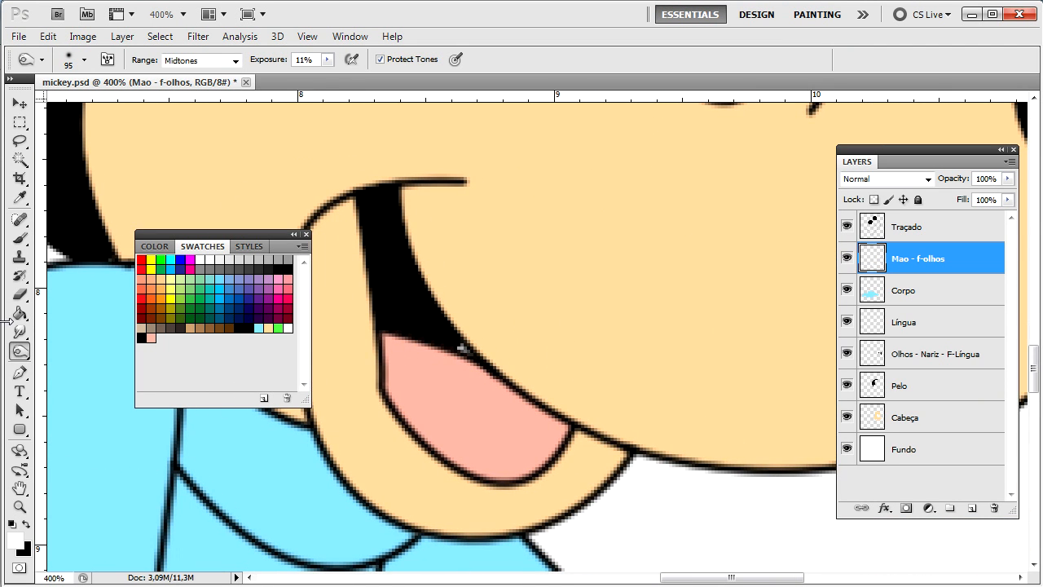
click(19, 333)
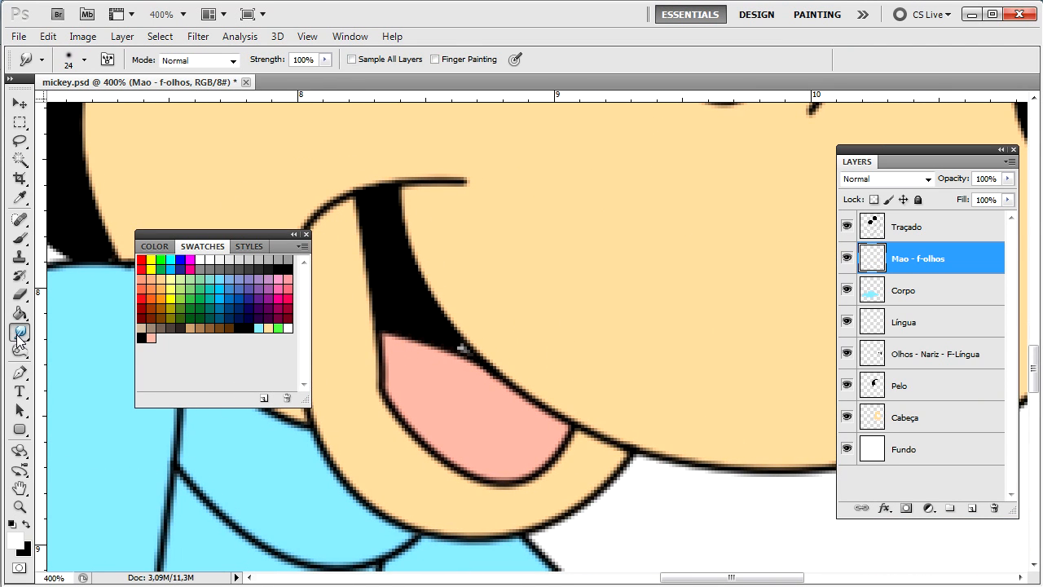
click(198, 36)
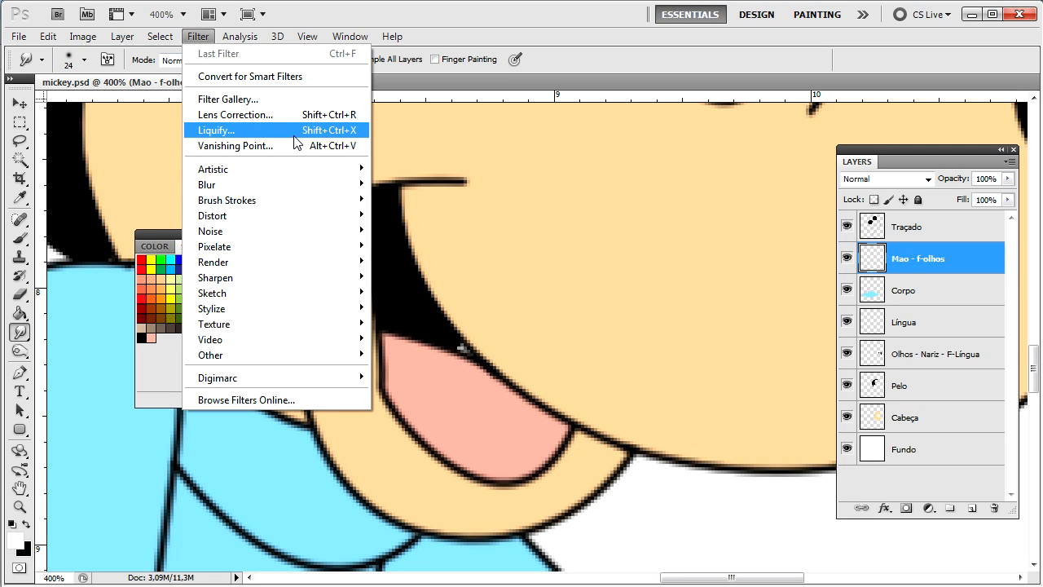
click(697, 250)
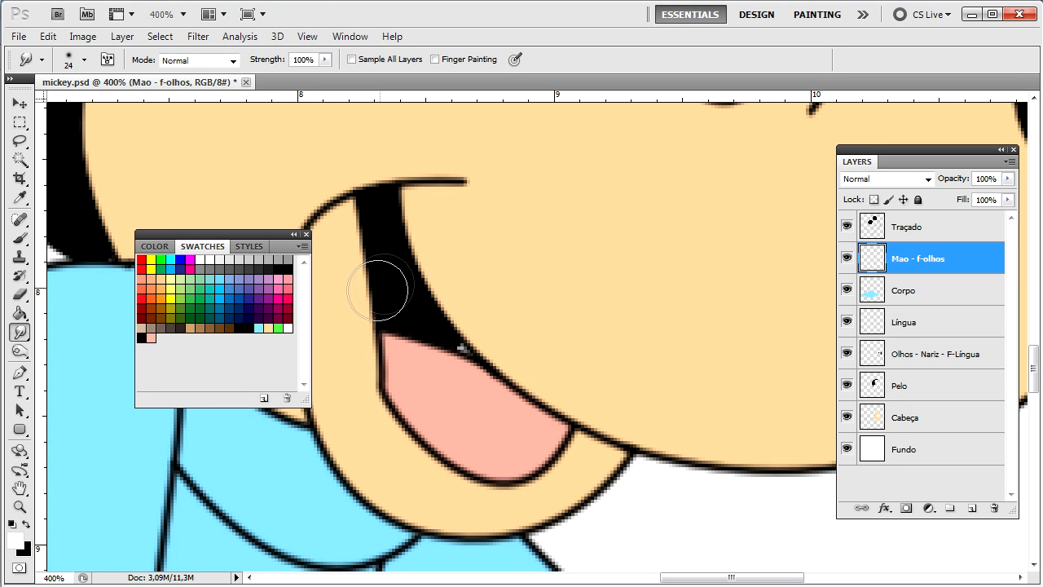
scroll(523, 386, down, 3)
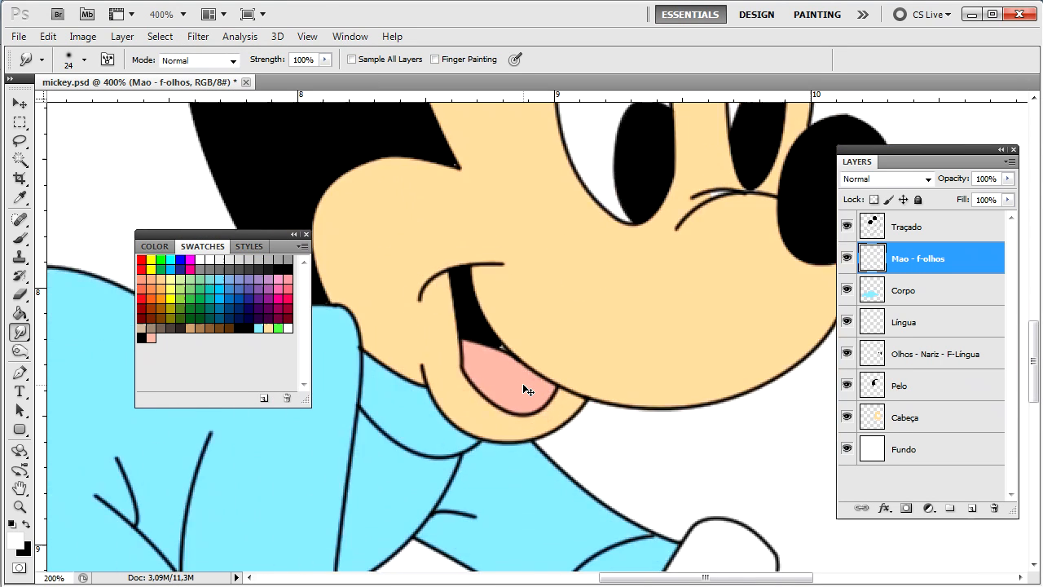
scroll(522, 383, up, 5)
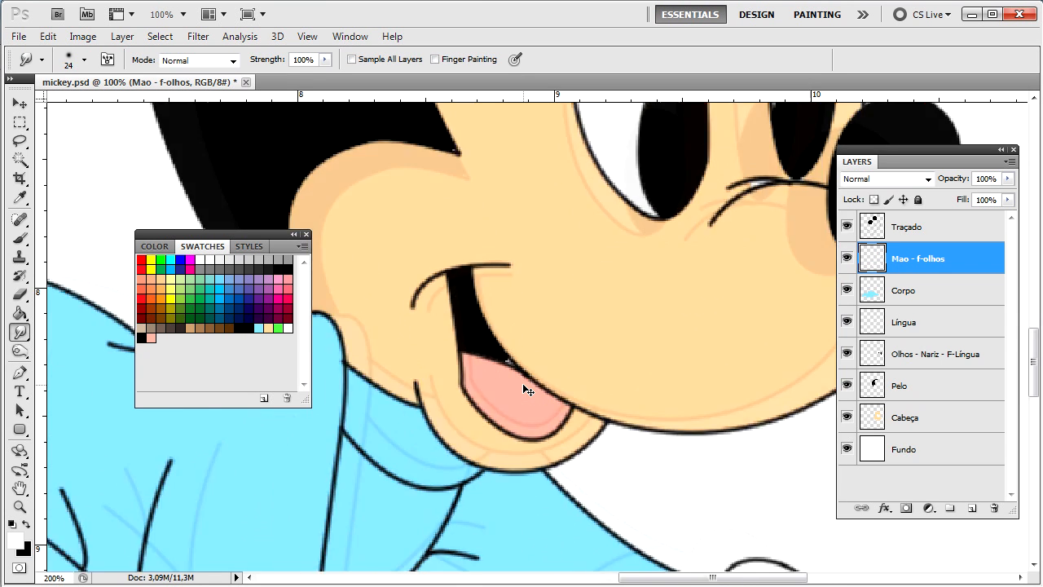
mouse_move(509, 140)
mouse_down()
mouse_move(828, 345)
mouse_move(651, 449)
mouse_move(435, 440)
mouse_move(462, 401)
mouse_move(570, 419)
mouse_up()
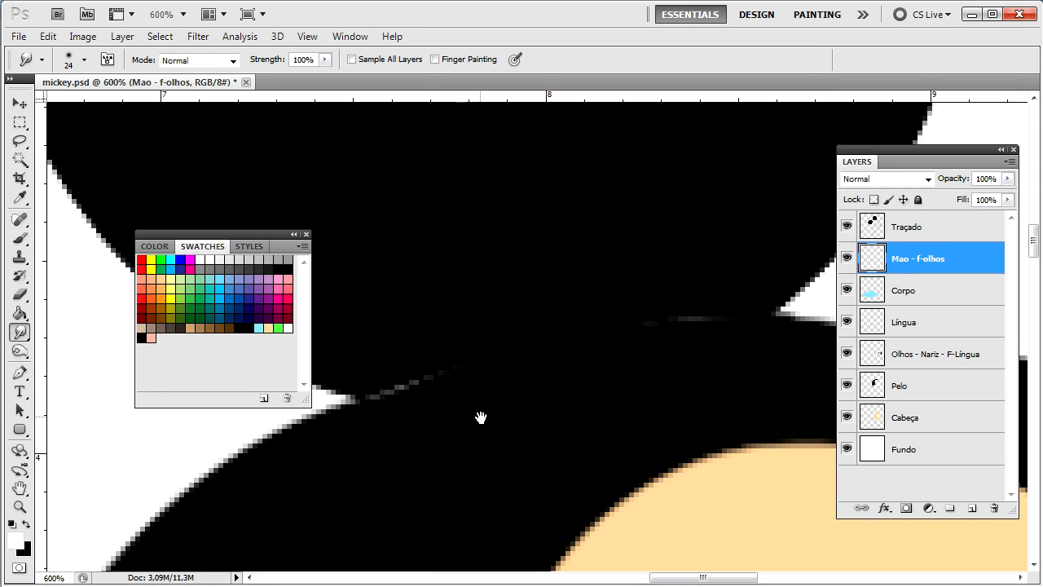
drag(479, 415, 593, 454)
key(ctrl+minus)
key(ctrl+minus)
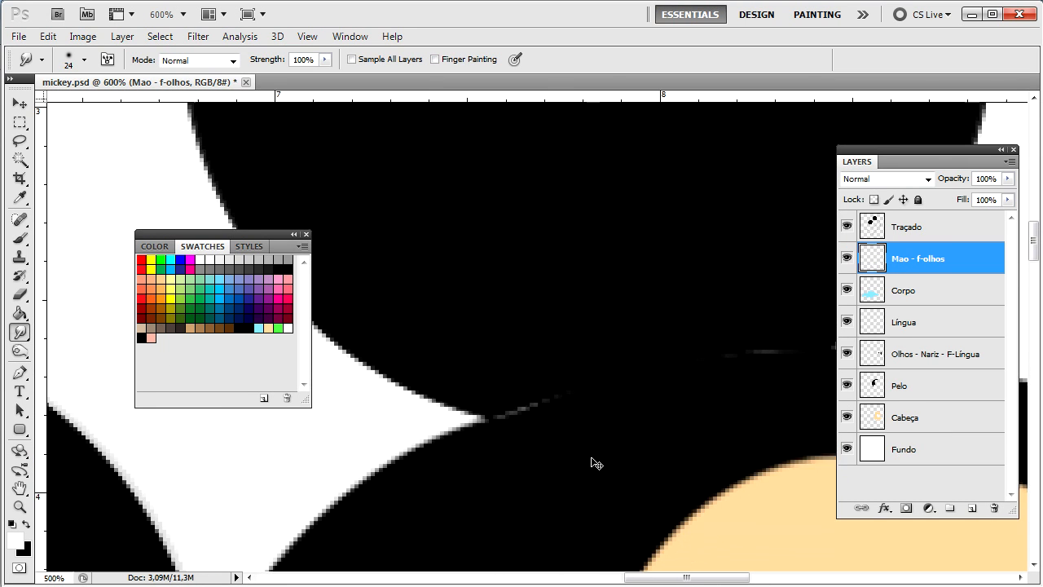
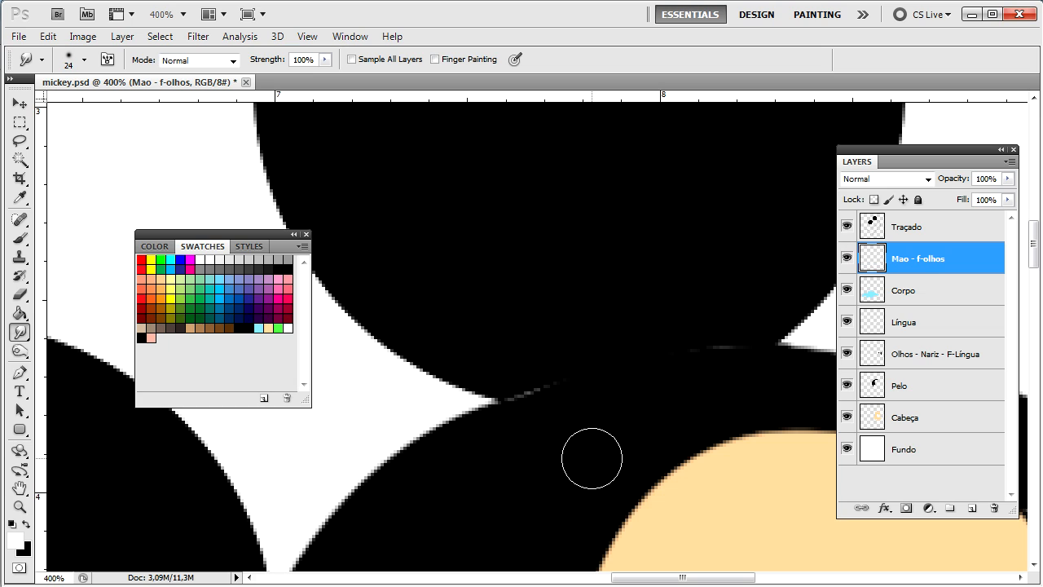
Step: On the Pelo layer, smudge the grey seam in the black fur into solid black
click(903, 384)
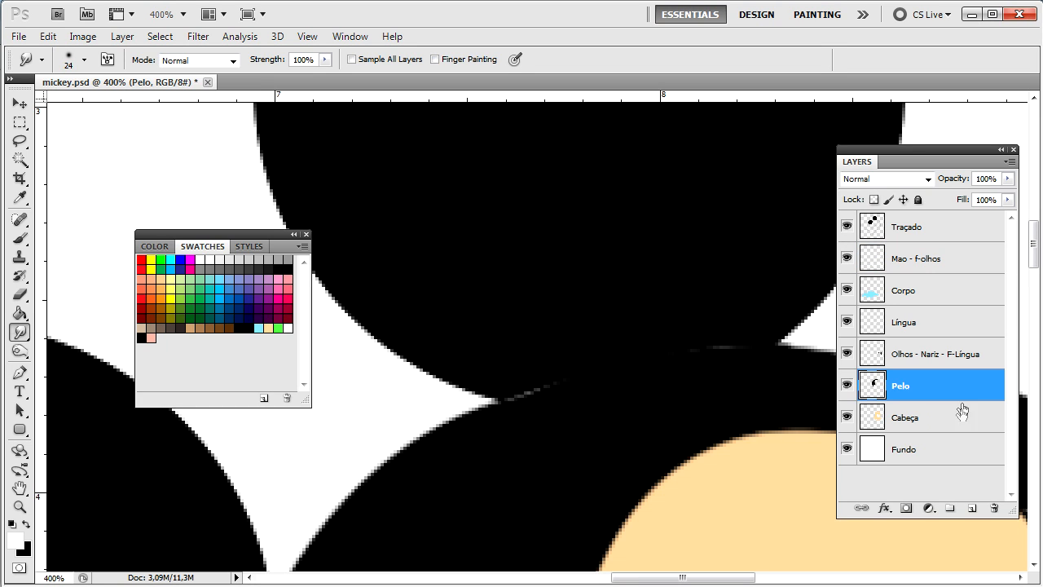
click(847, 385)
click(847, 385)
click(325, 61)
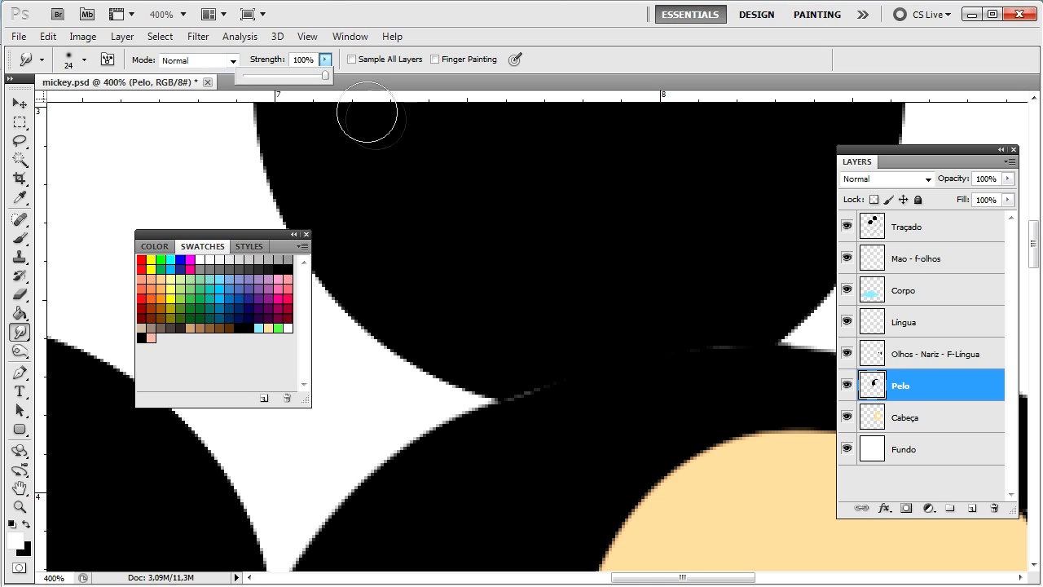
click(524, 396)
drag(524, 396, 536, 412)
drag(703, 351, 719, 351)
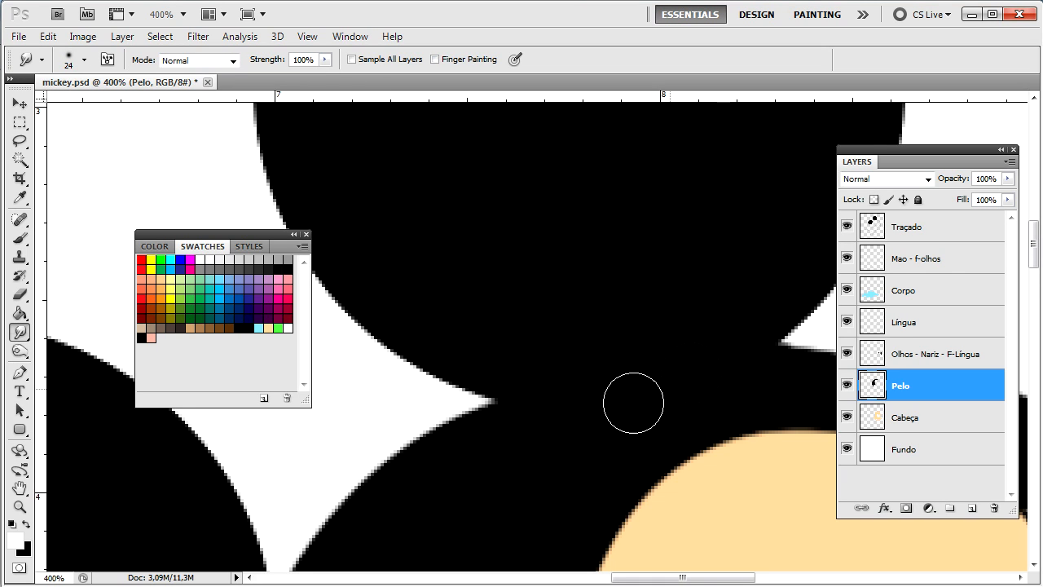
Step: Try smudging dark fur streaks into the white shape at about 55% strength, then undo them
drag(359, 555, 777, 415)
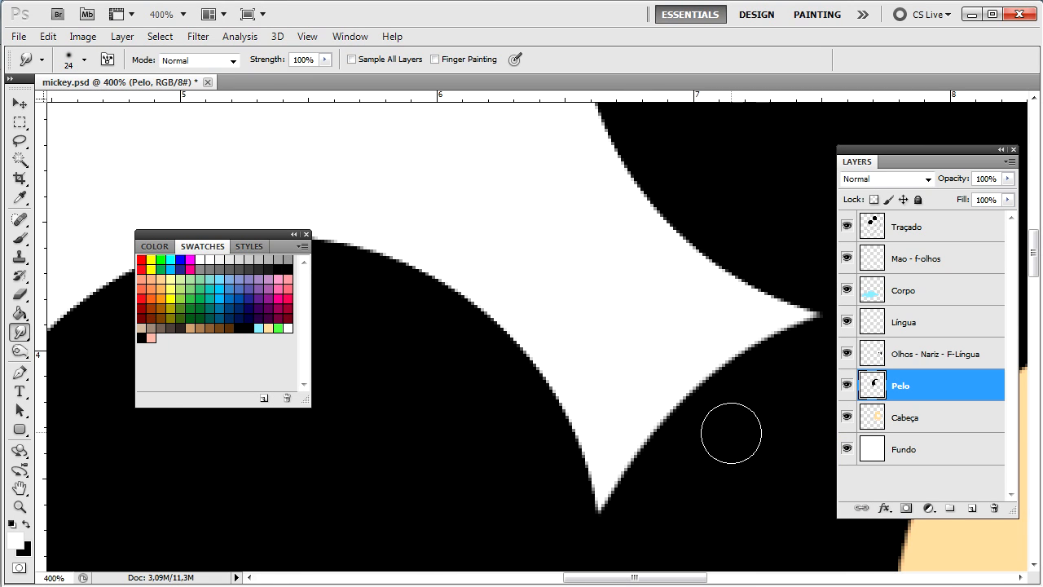
drag(684, 399, 615, 460)
drag(544, 346, 594, 418)
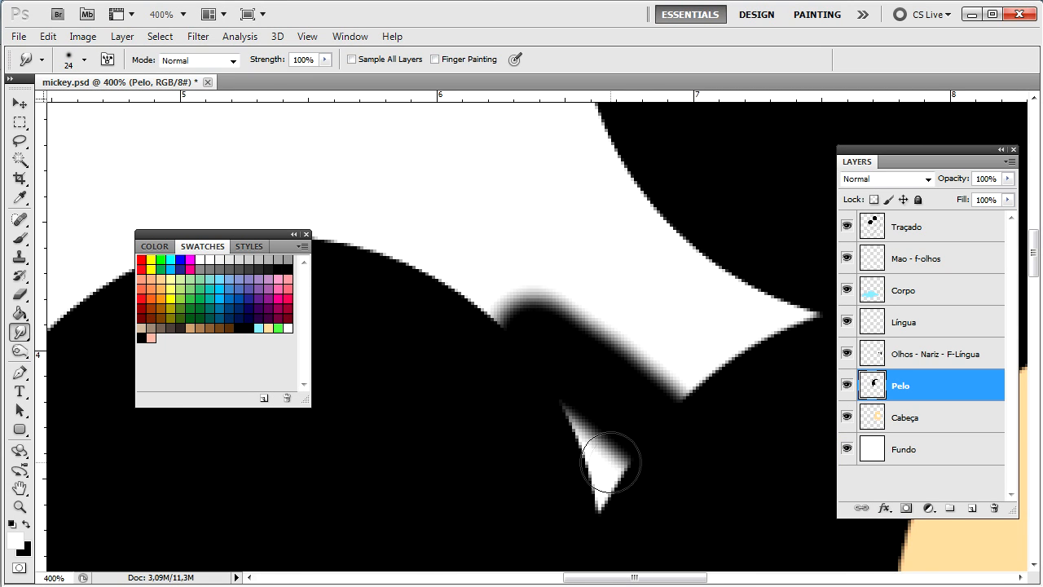
key(ctrl+alt+z)
key(ctrl+alt+z)
drag(694, 399, 559, 319)
key(ctrl+z)
click(324, 59)
mouse_move(320, 74)
mouse_down()
mouse_move(263, 77)
mouse_move(290, 82)
mouse_up()
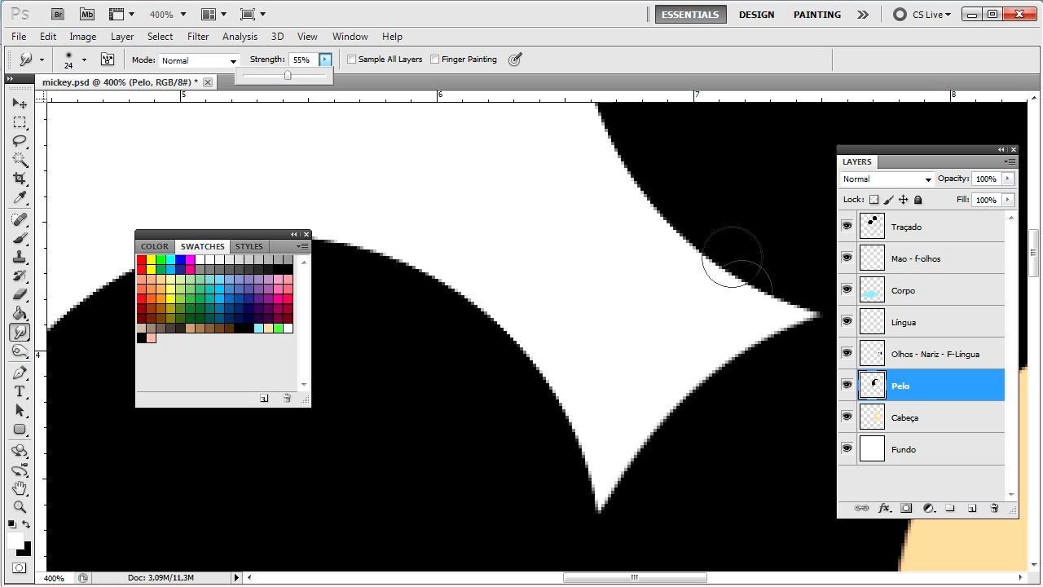
click(698, 372)
drag(698, 373, 531, 233)
drag(651, 440, 609, 391)
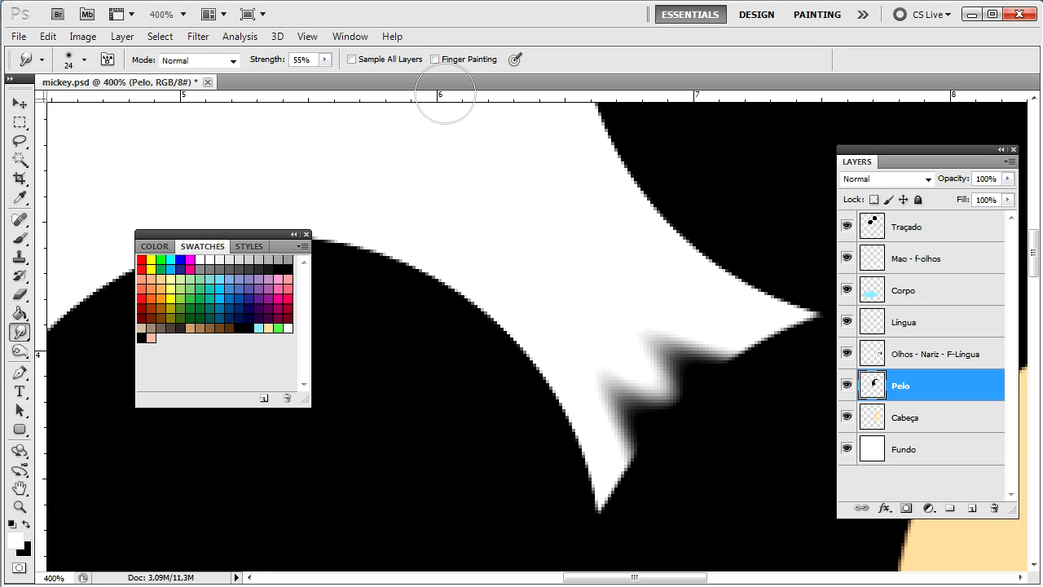
key(ctrl+alt+z)
key(ctrl+alt+z)
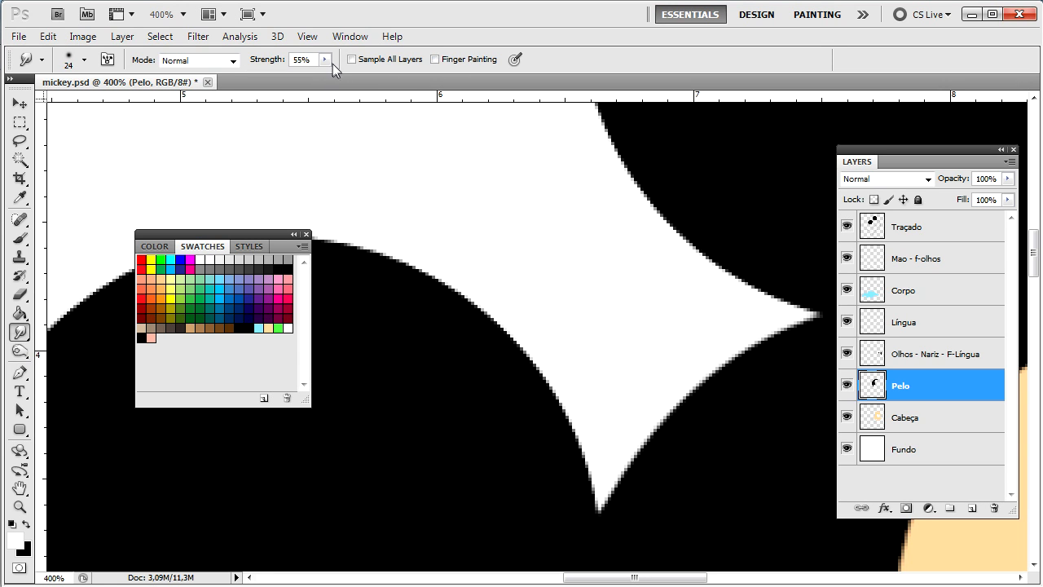
Step: Test further fur smudges at 52% and 18% strength, then undo them
click(325, 60)
mouse_move(633, 508)
mouse_down()
mouse_move(610, 361)
mouse_move(541, 275)
mouse_move(547, 224)
mouse_up()
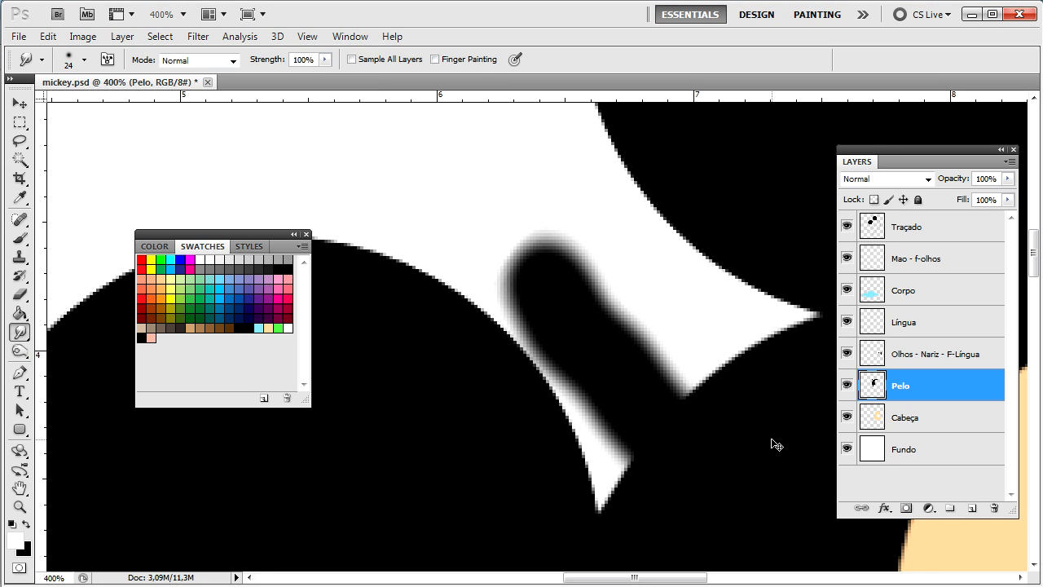
key(ctrl+alt+z)
mouse_move(657, 447)
mouse_down()
mouse_move(552, 279)
mouse_move(492, 201)
mouse_move(431, 152)
mouse_move(345, 119)
mouse_move(139, 159)
mouse_up()
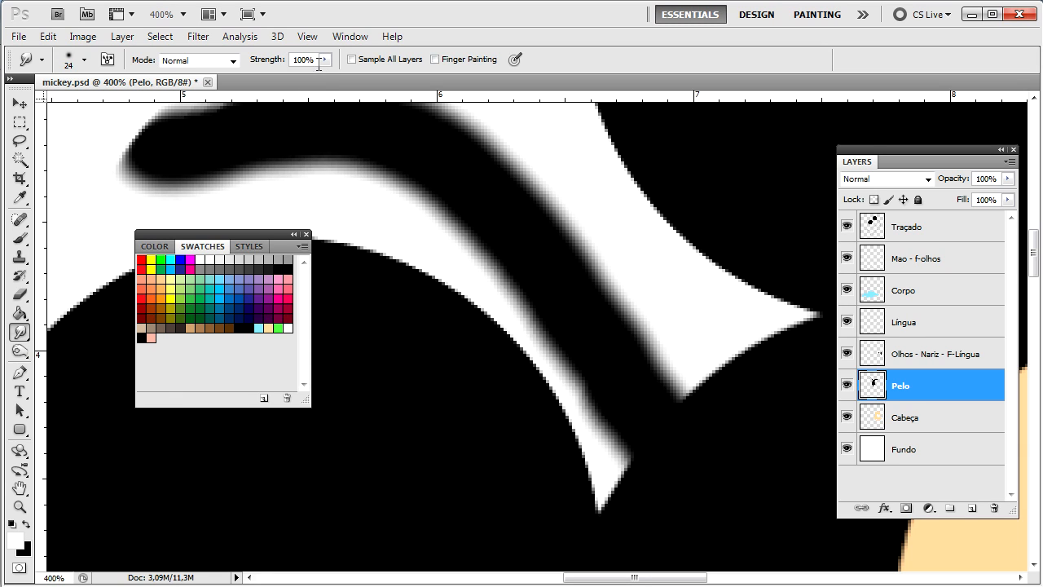
click(324, 59)
drag(323, 76, 285, 76)
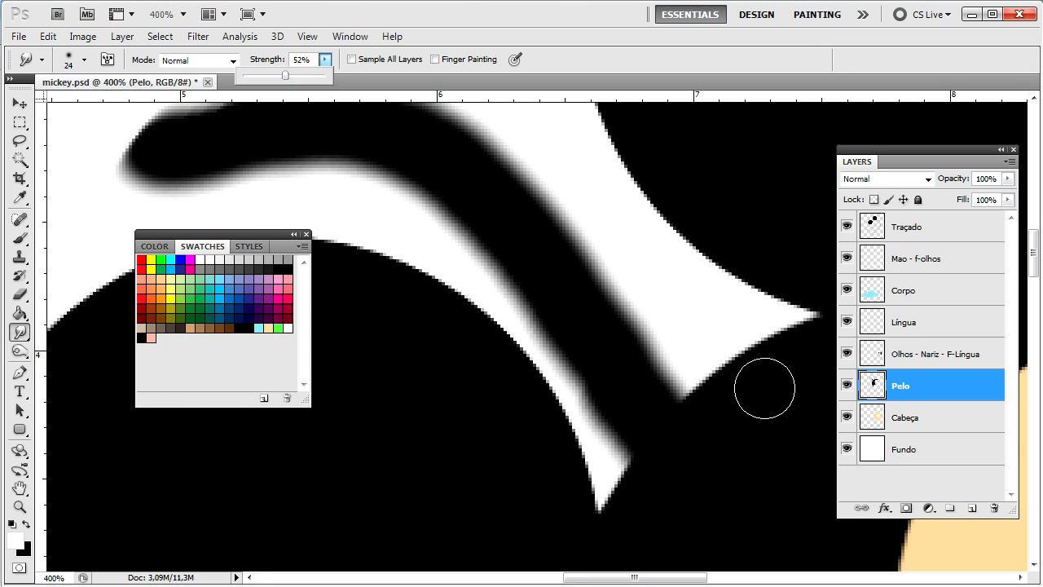
drag(769, 384, 631, 239)
click(324, 60)
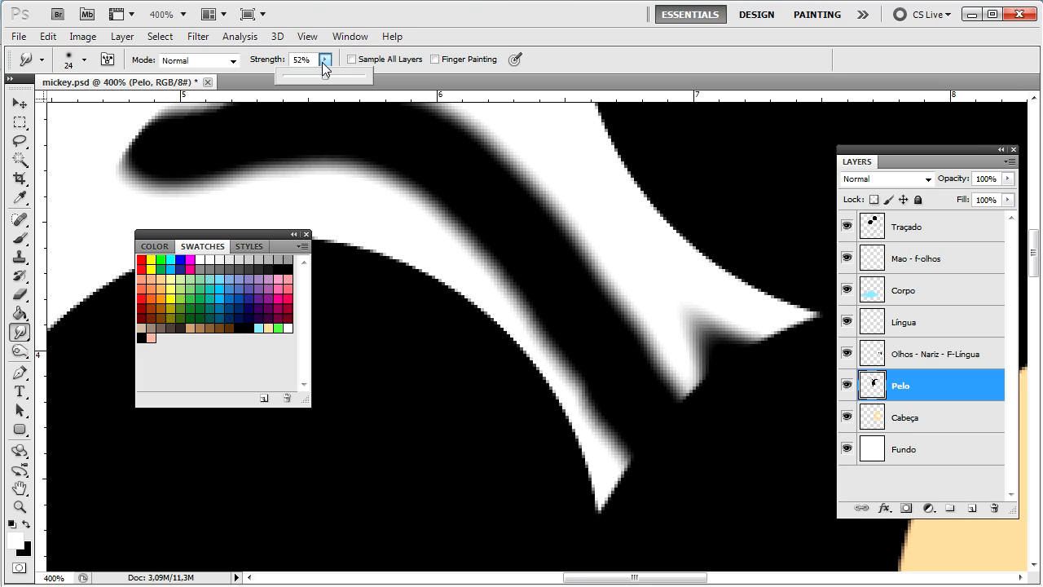
drag(300, 74, 286, 72)
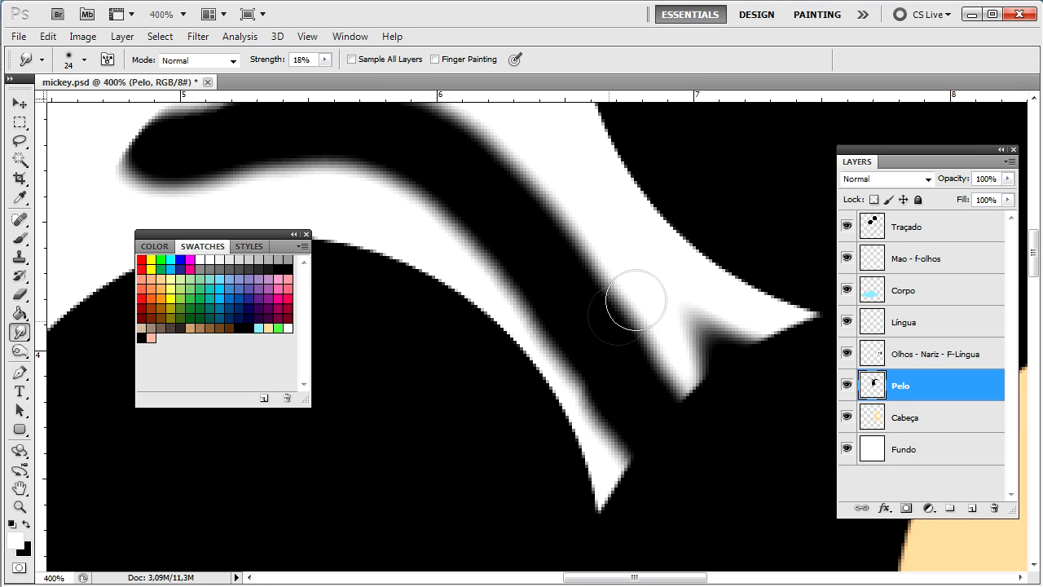
mouse_move(674, 251)
mouse_down()
mouse_move(638, 327)
mouse_move(544, 263)
mouse_move(599, 163)
mouse_move(626, 271)
mouse_up()
key(ctrl+alt+z)
key(ctrl+alt+z)
key(ctrl+alt+z)
key(ctrl+alt+z)
key(ctrl+alt+z)
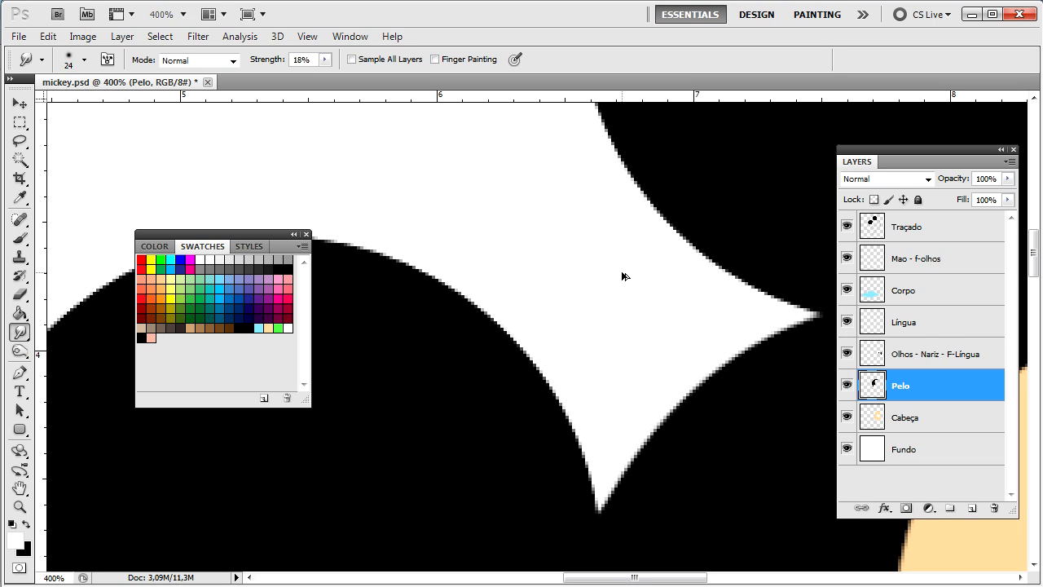
Step: Set the smudge strength to 50% and zoom out to 300% over the face area
drag(792, 436, 372, 354)
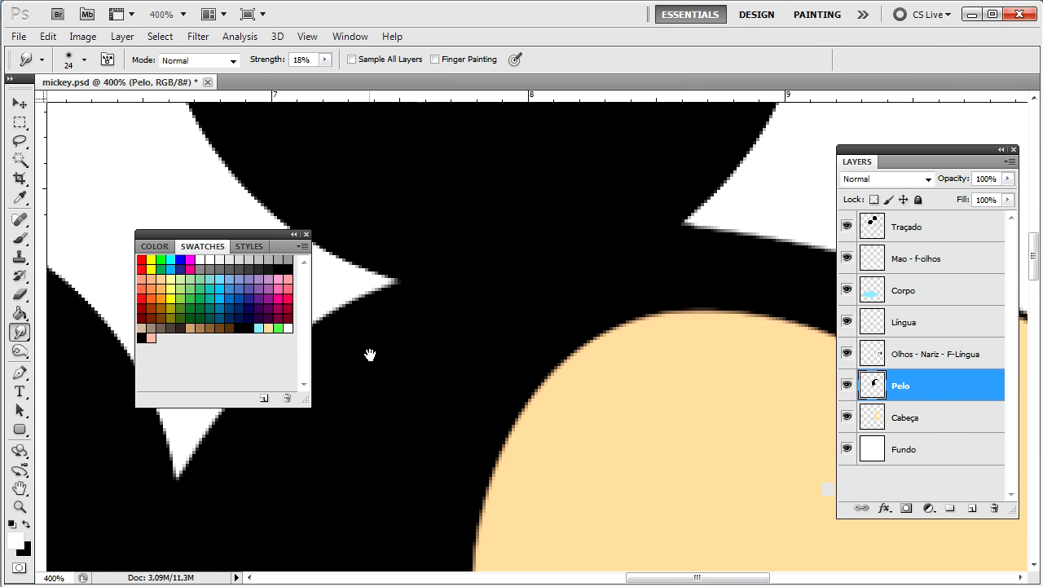
key(ctrl+minus)
key(5)
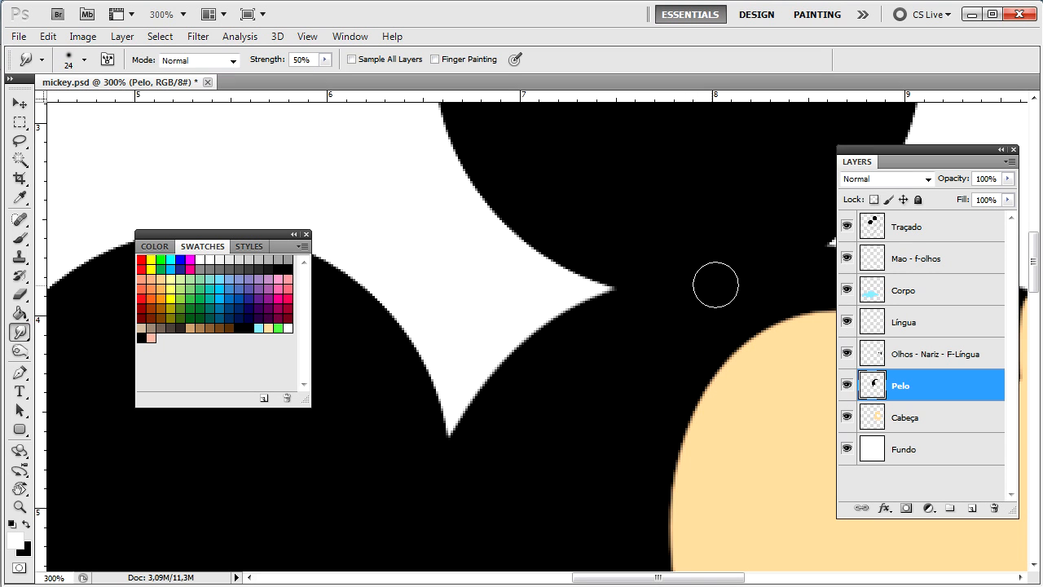
mouse_move(641, 457)
mouse_down()
mouse_move(669, 458)
mouse_move(640, 391)
mouse_move(565, 326)
mouse_up()
scroll(567, 326, up, 3)
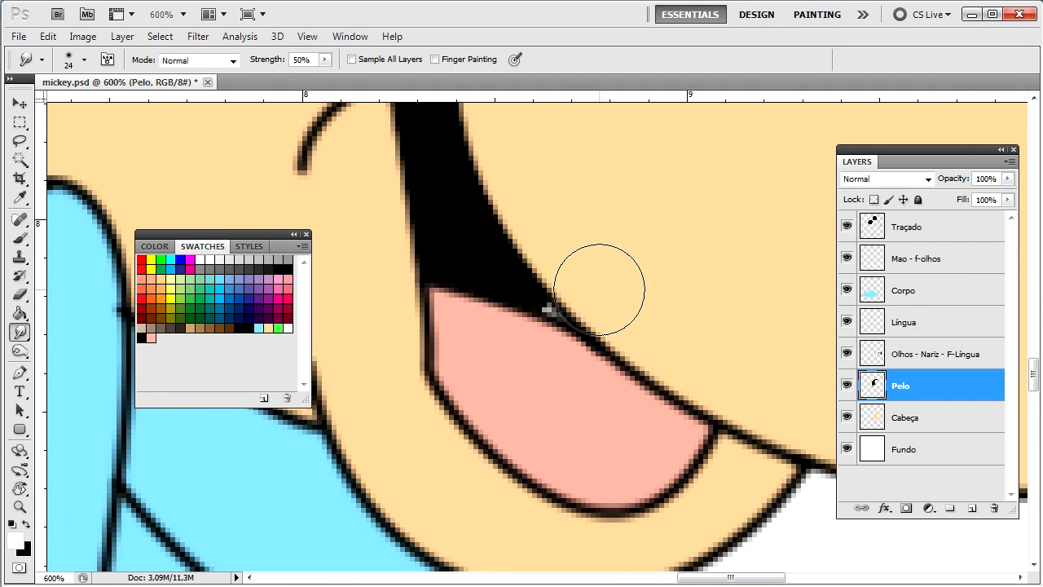
Step: On the Olhos - Nariz - F-Língua layer, smudge the outline above the tongue at 77% strength
click(945, 357)
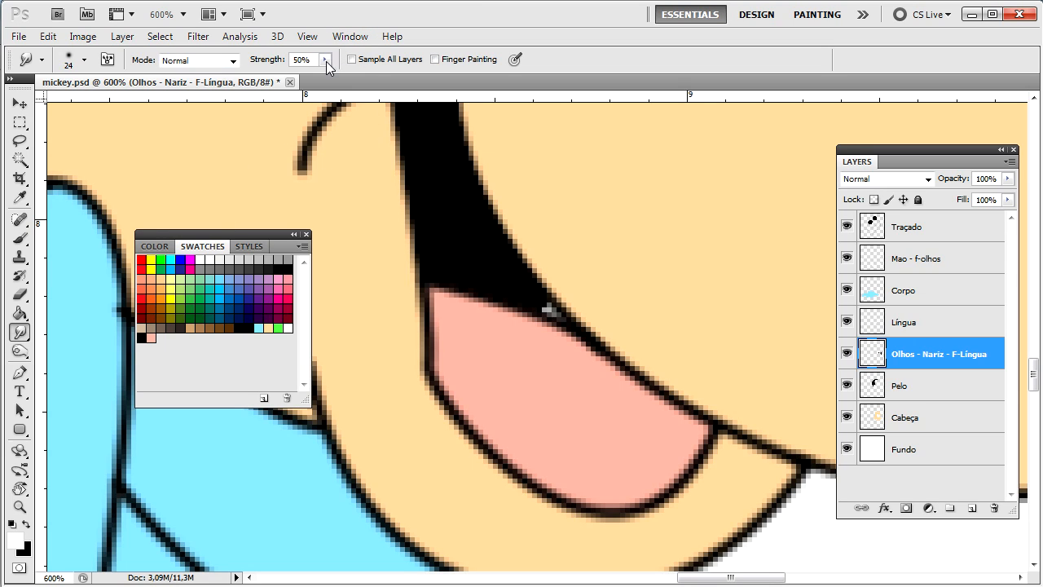
click(324, 59)
drag(327, 75, 348, 75)
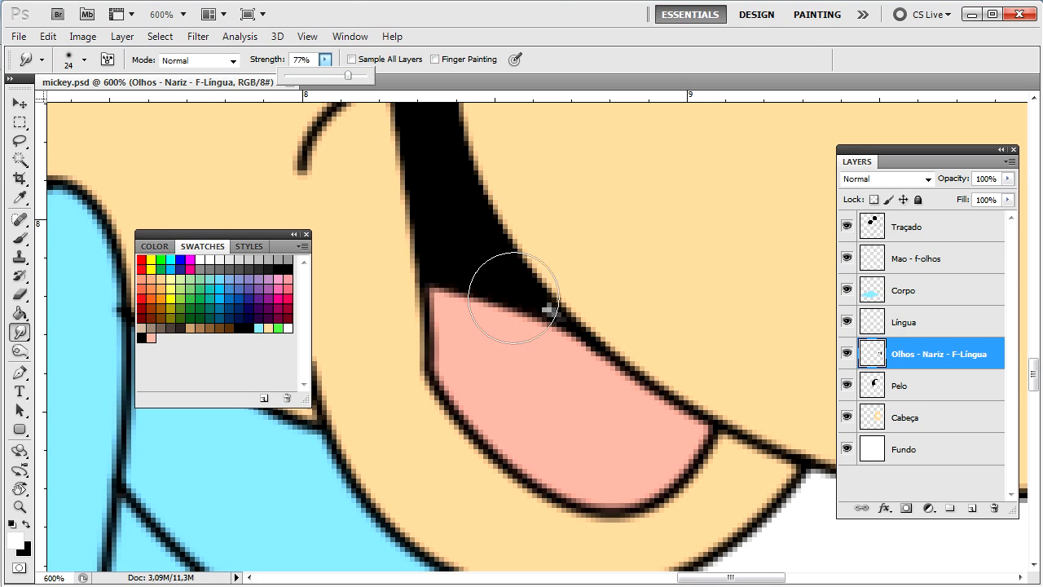
drag(513, 304, 539, 326)
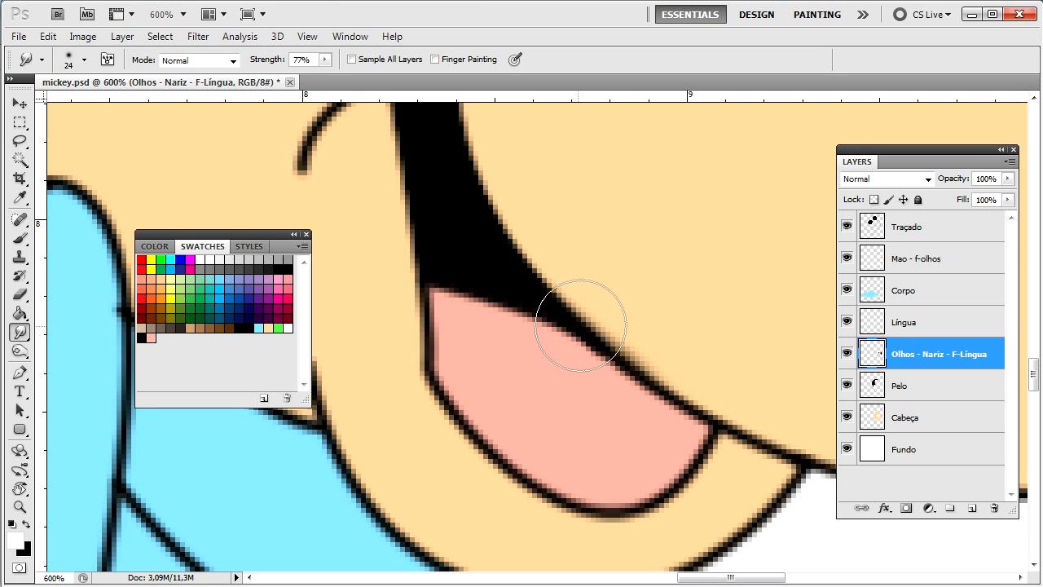
mouse_move(532, 299)
mouse_down()
mouse_move(623, 266)
mouse_move(699, 244)
mouse_up()
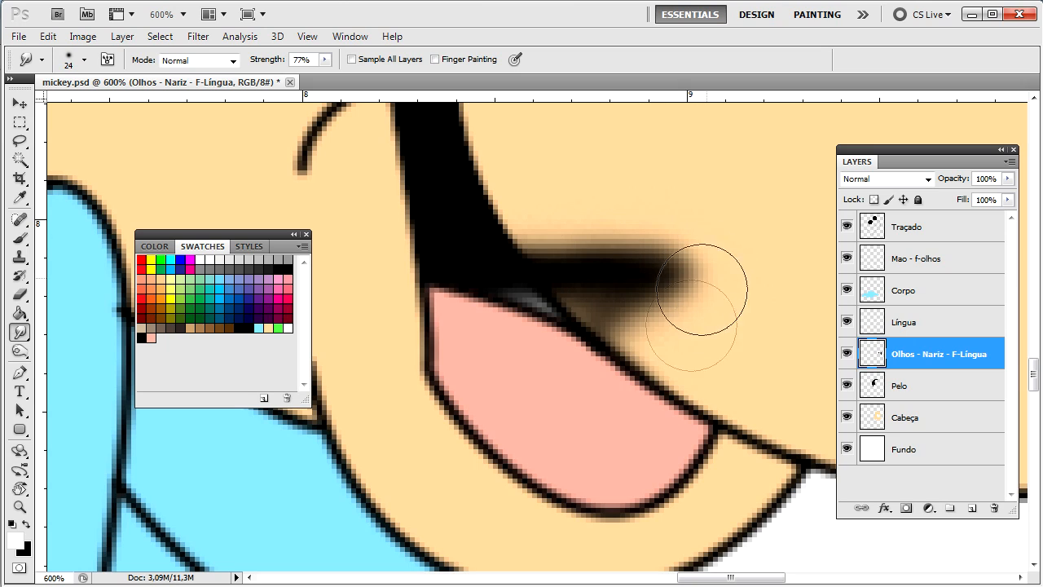
mouse_move(487, 243)
mouse_down()
mouse_move(740, 280)
mouse_move(758, 261)
mouse_up()
Step: Move the Olhos - Nariz - F-Língua layer below the Cabeça layer
drag(933, 359, 934, 432)
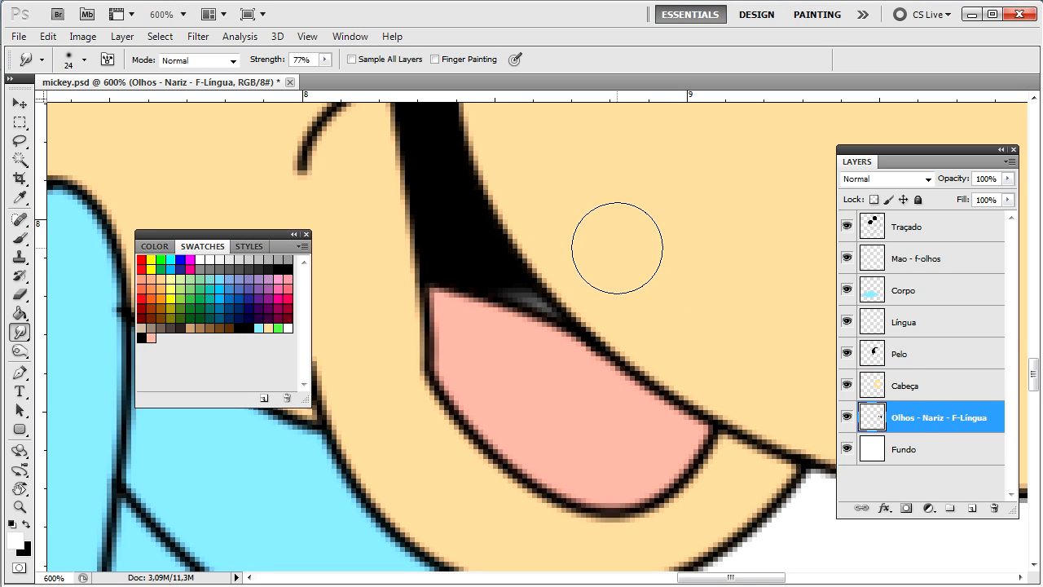
key(ctrl+z)
key(ctrl+z)
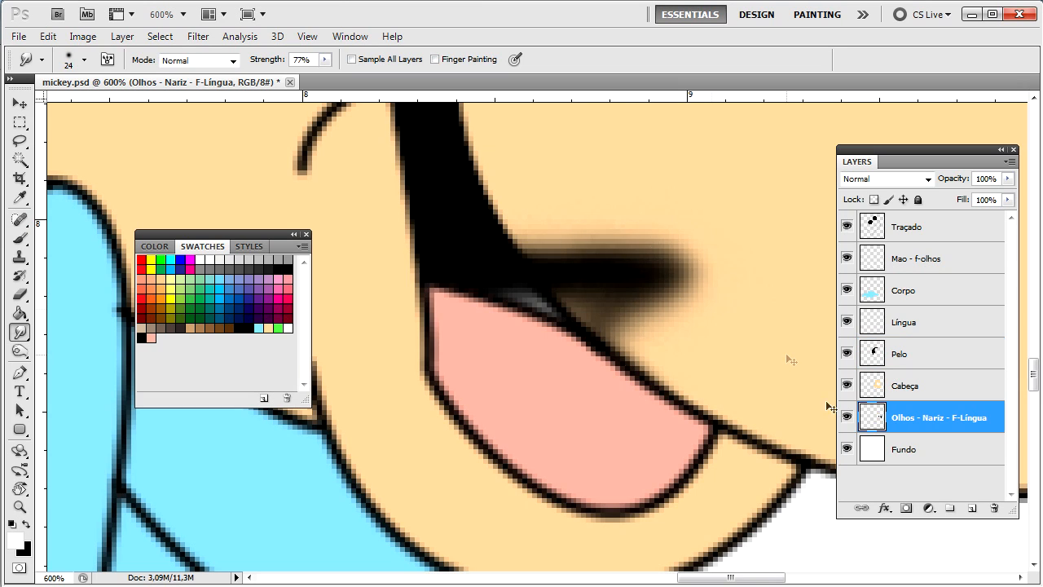
key(ctrl+z)
key(ctrl+z)
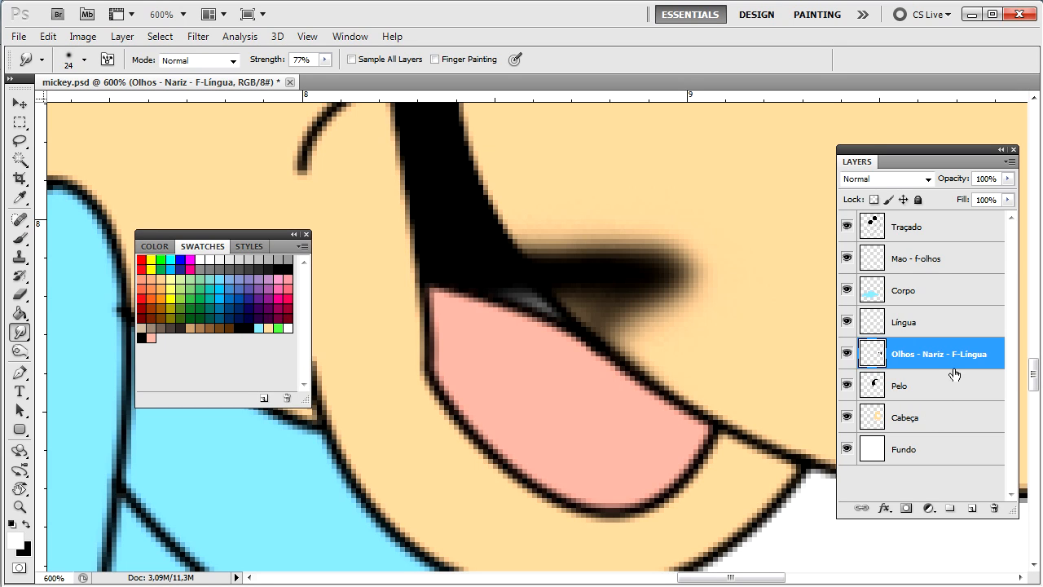
drag(957, 357, 943, 425)
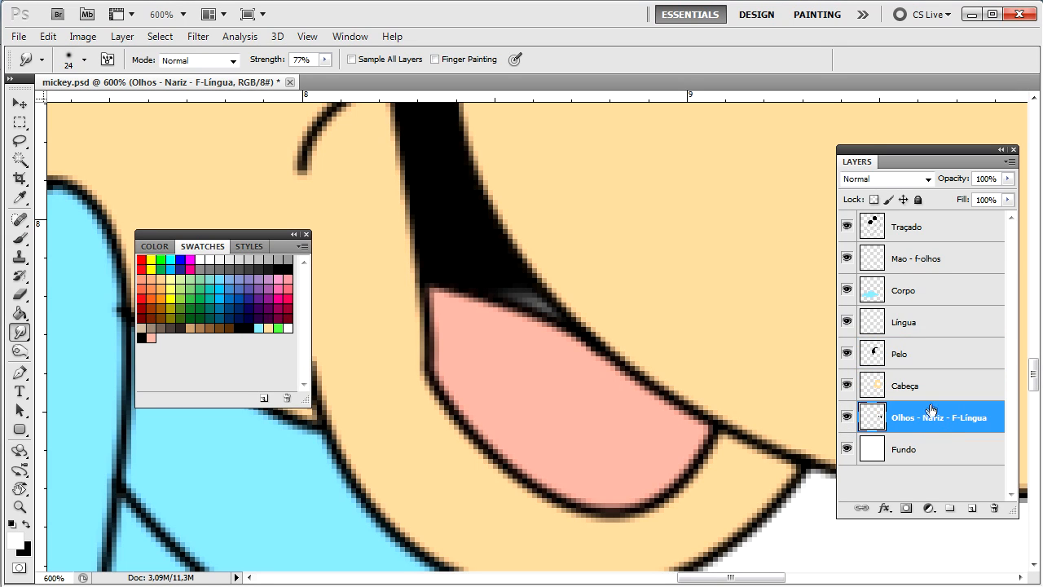
Step: Shrink the brush to 9 px and blend the grey smear above the tongue into black
right_click(652, 261)
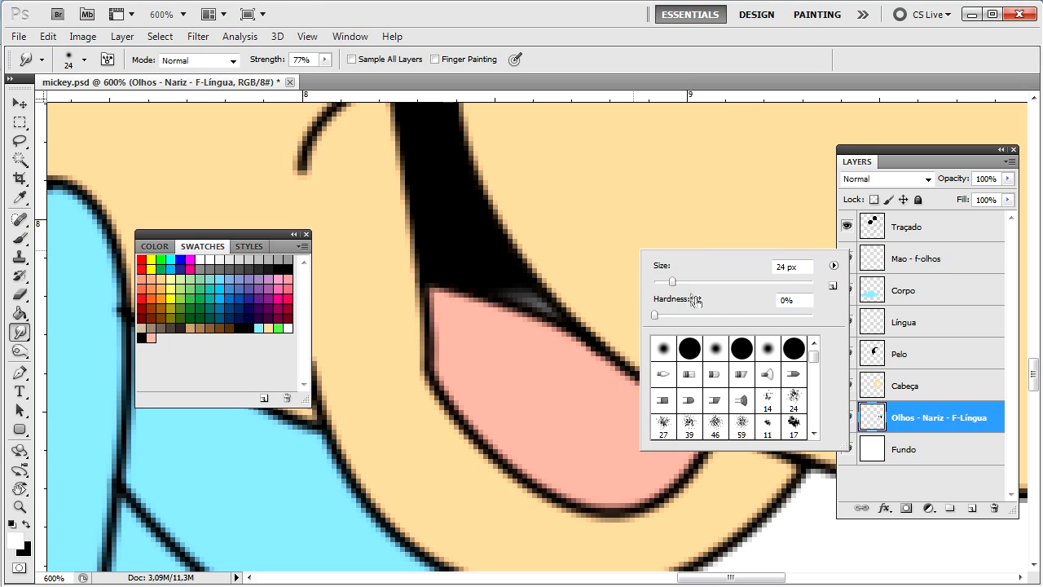
drag(673, 282, 663, 282)
key(Return)
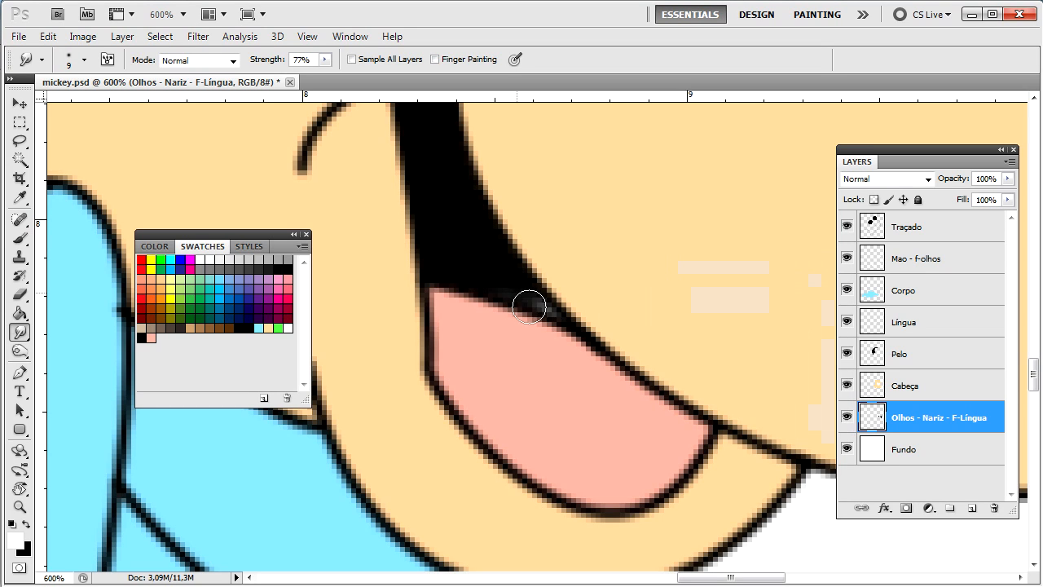
mouse_move(520, 310)
mouse_down()
mouse_move(557, 316)
mouse_move(493, 283)
mouse_move(559, 330)
mouse_move(549, 302)
mouse_move(513, 272)
mouse_move(555, 327)
mouse_move(532, 310)
mouse_up()
Step: Pan to the whisker line near the nose and select the Cabeça layer
scroll(534, 315, down, 5)
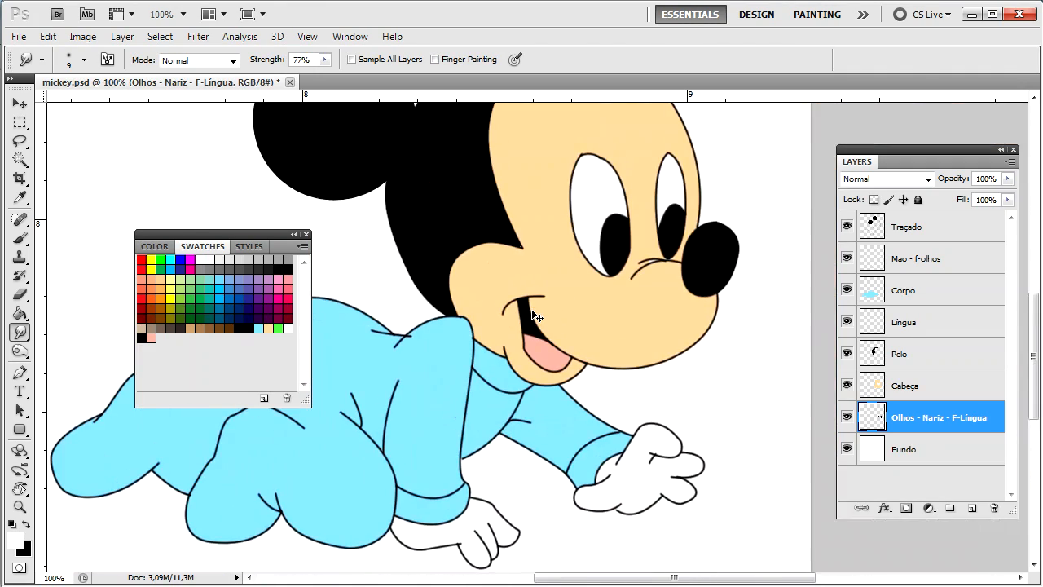
scroll(535, 315, up, 1)
scroll(535, 315, up, 2)
drag(799, 217, 742, 418)
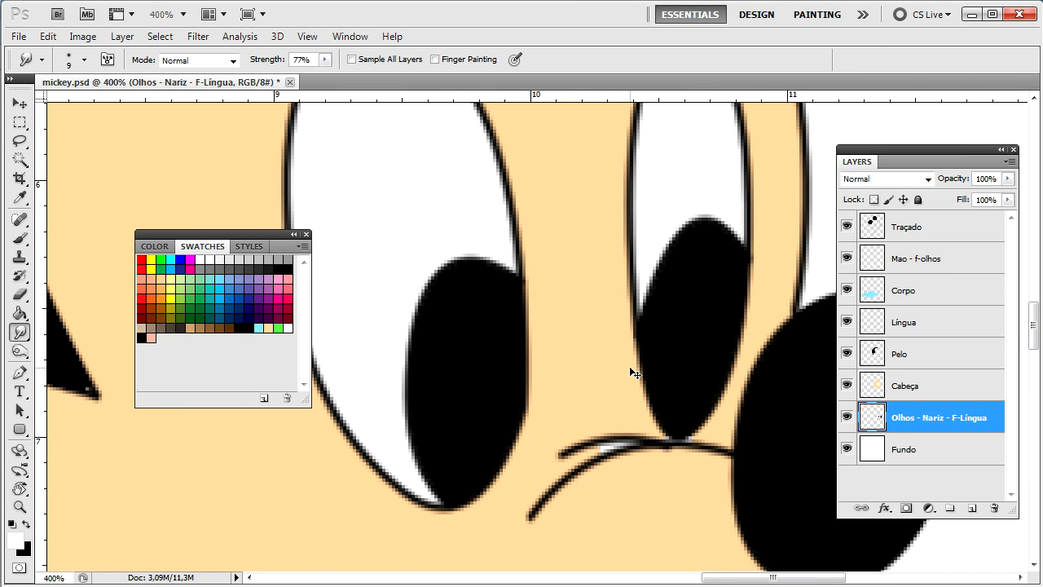
scroll(630, 373, up, 3)
drag(644, 373, 576, 242)
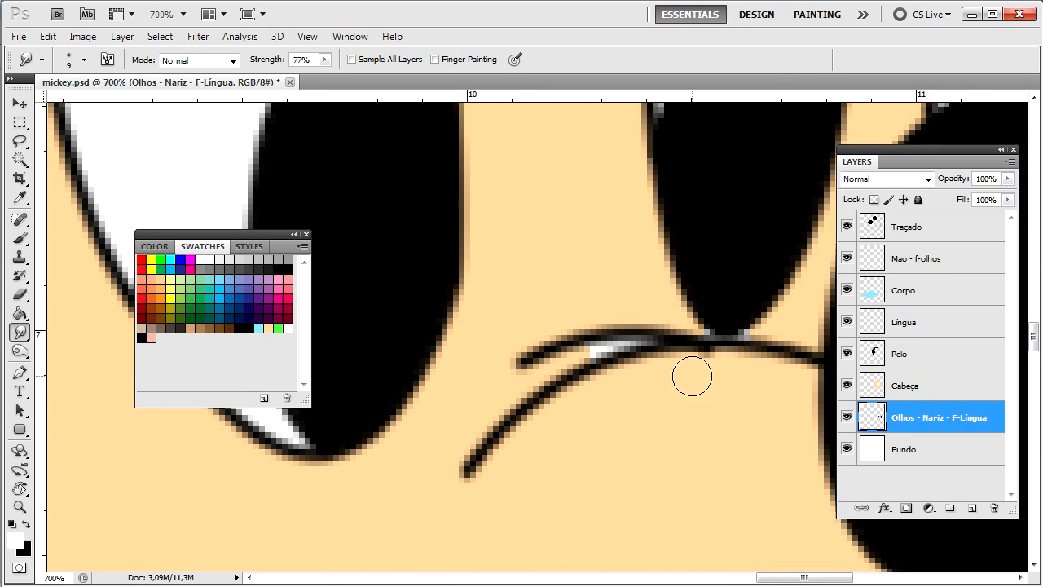
click(906, 388)
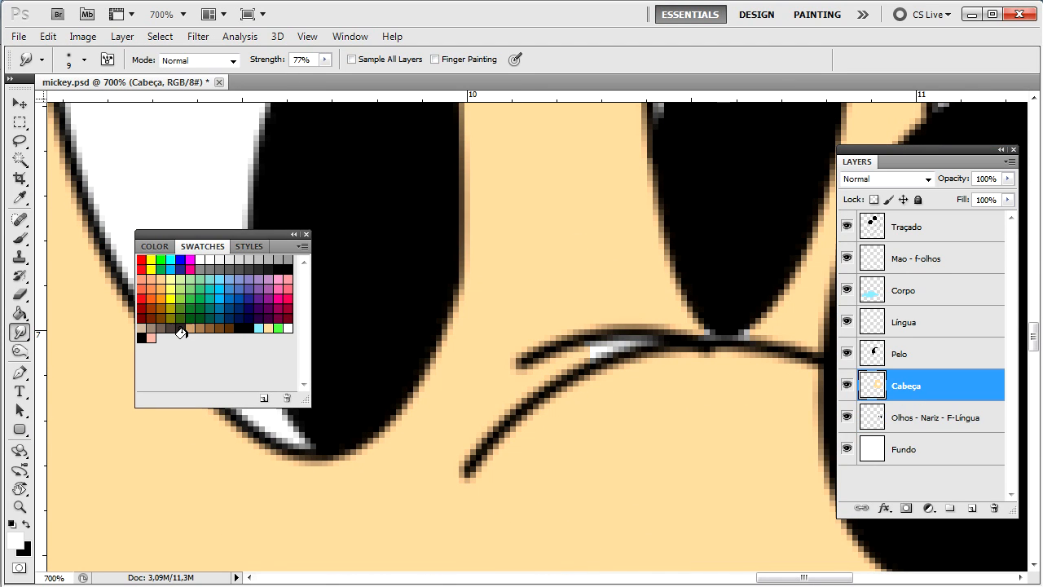
Step: Paint peach skin colour over the white gap along the whisker and near the eye
key(b)
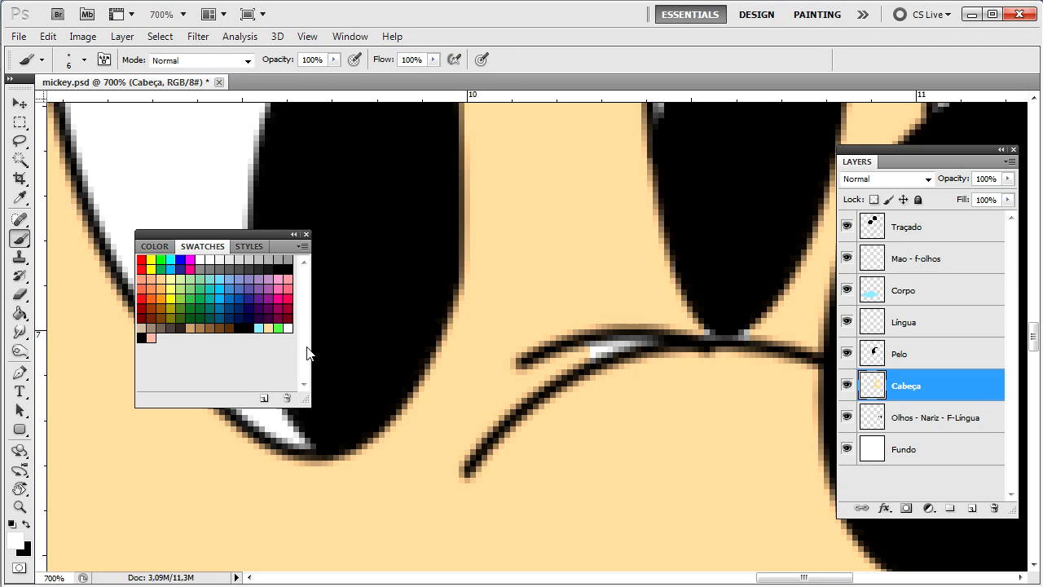
click(268, 326)
mouse_move(579, 350)
mouse_down()
mouse_move(678, 347)
mouse_move(691, 334)
mouse_move(745, 350)
mouse_up()
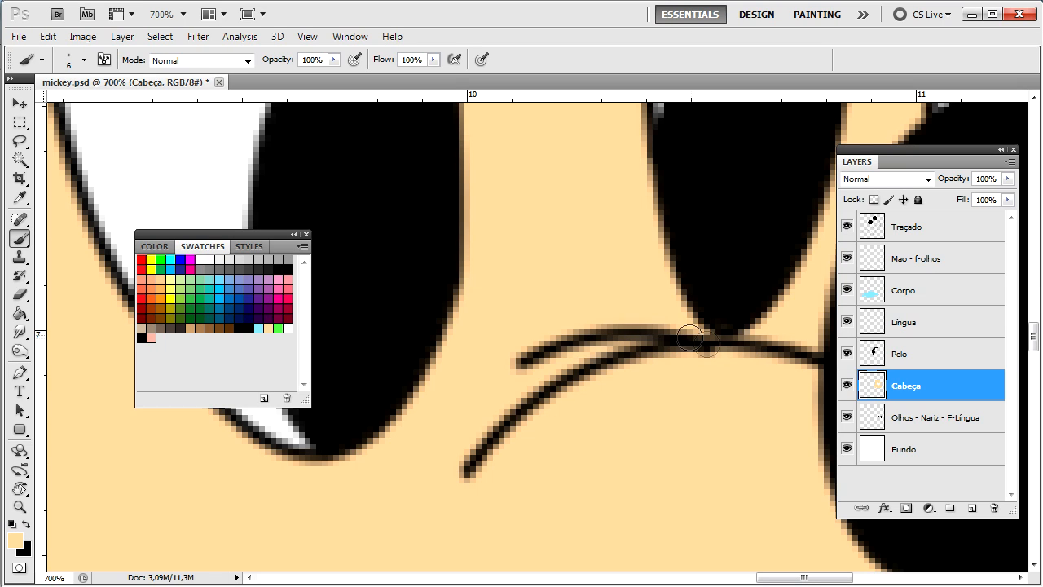
drag(726, 353, 739, 342)
Step: Zoom out and pan to view the whole coloured Mickey, ears and body included
key(space)
mouse_move(661, 288)
mouse_down()
mouse_move(635, 361)
mouse_move(610, 352)
mouse_move(500, 244)
mouse_move(598, 244)
mouse_up()
key(ctrl+1)
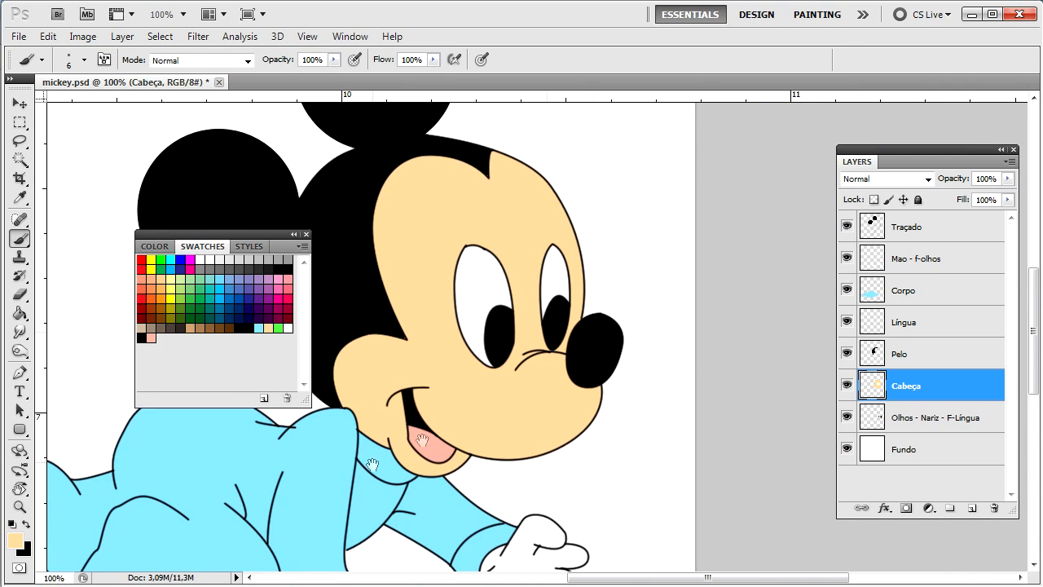
drag(422, 440, 610, 391)
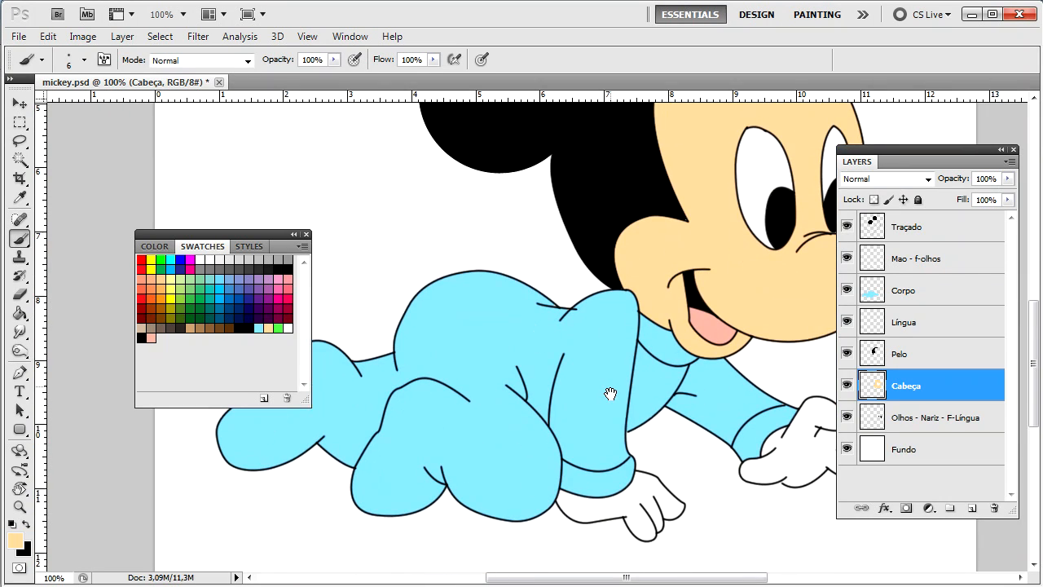
drag(637, 270, 528, 379)
scroll(528, 379, down, 4)
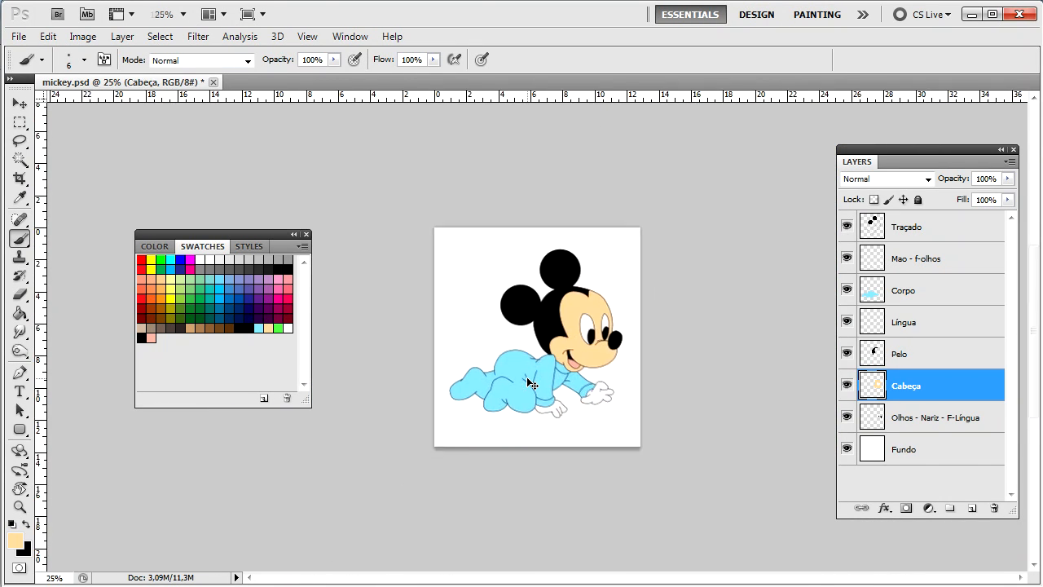
scroll(528, 379, up, 3)
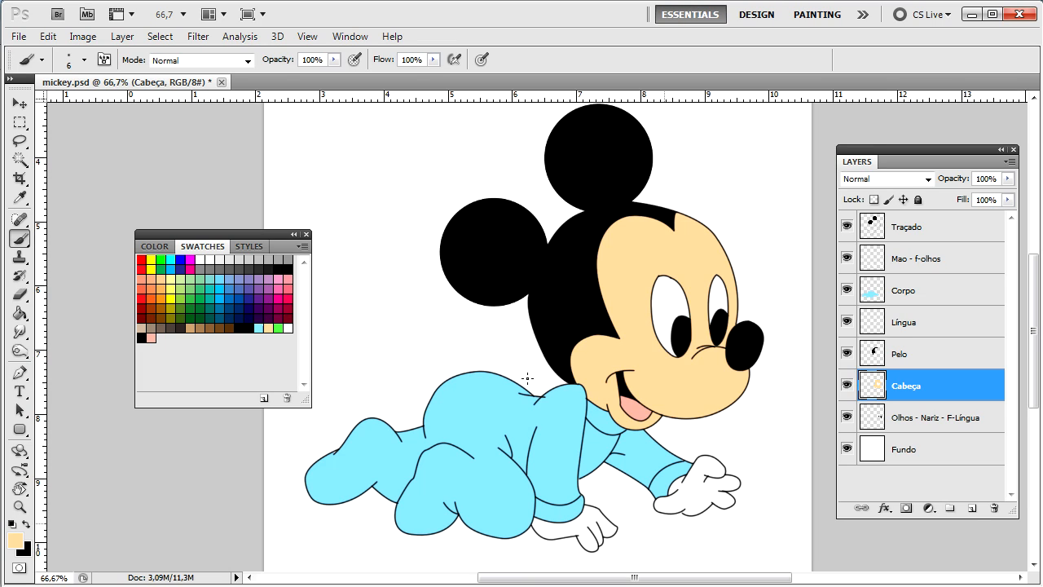
Step: Pick the Burn tool, test darkening strokes on the forehead, then undo them
click(19, 332)
click(20, 350)
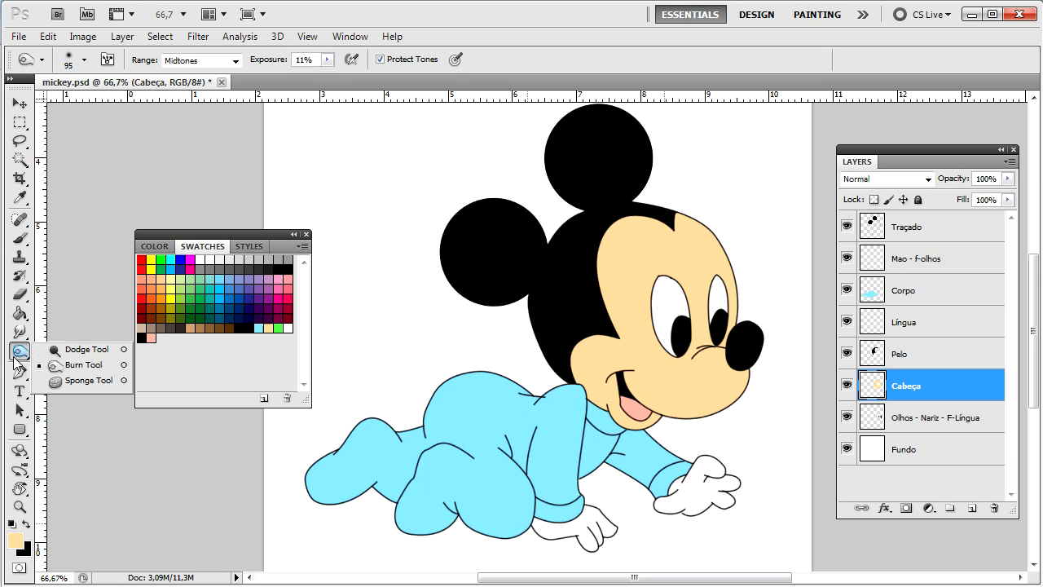
click(84, 364)
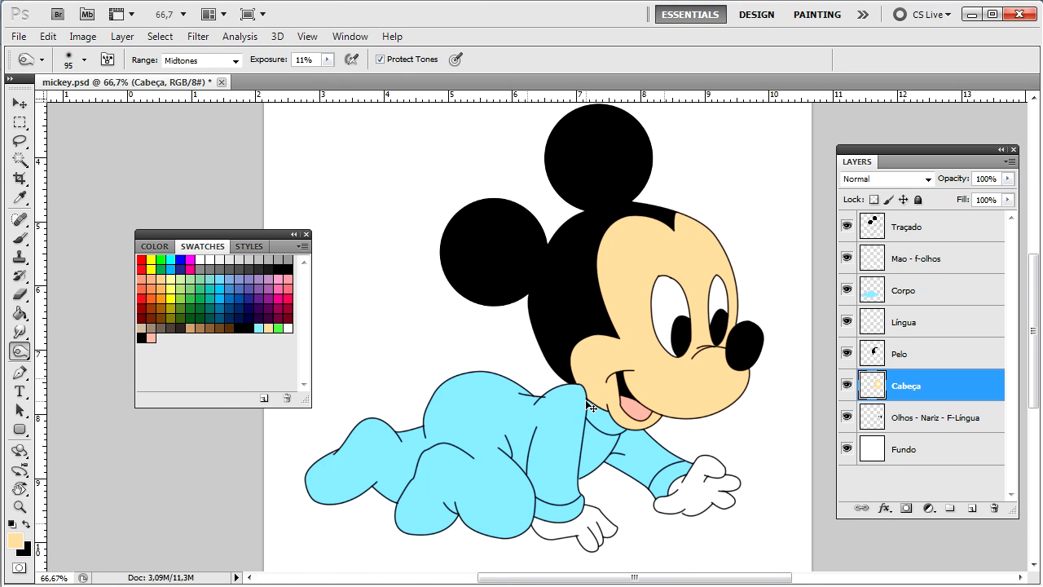
key(ctrl+plus)
key(ctrl+plus)
key(ctrl+plus)
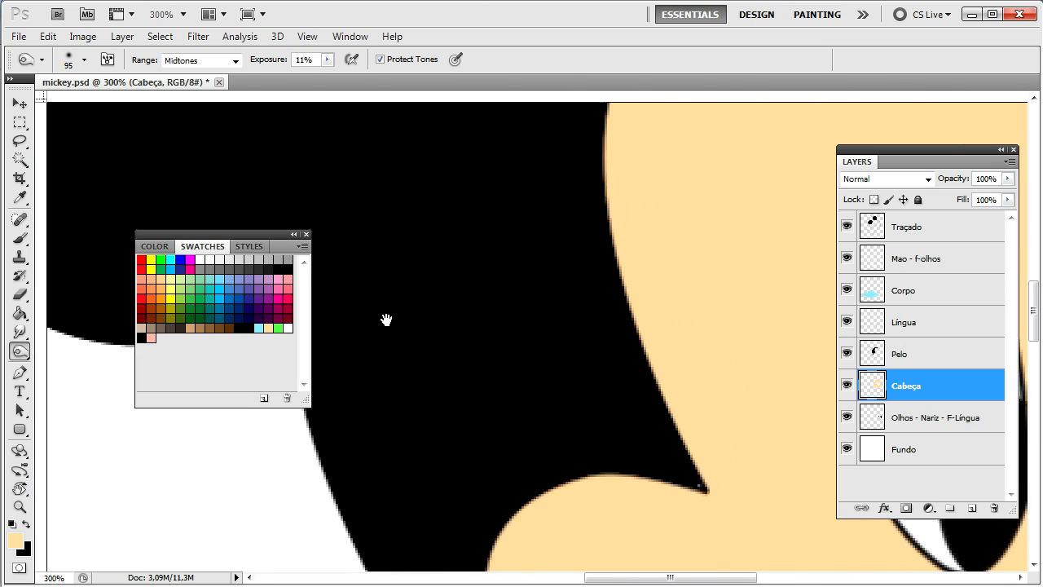
drag(387, 320, 338, 345)
drag(484, 256, 489, 326)
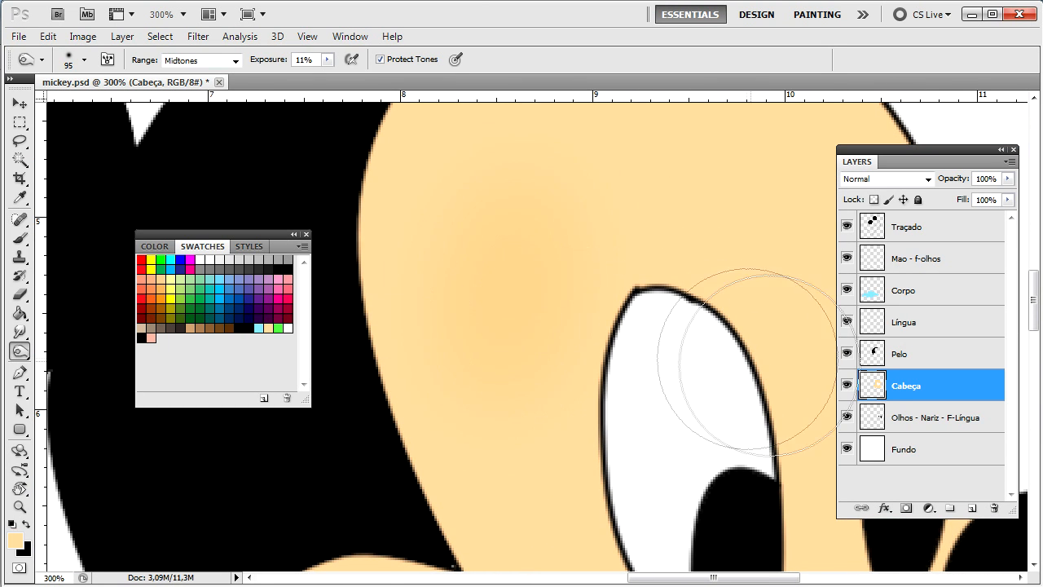
mouse_move(547, 264)
mouse_down()
mouse_move(499, 347)
mouse_move(517, 290)
mouse_move(494, 278)
mouse_move(519, 219)
mouse_move(489, 350)
mouse_move(489, 232)
mouse_move(503, 245)
mouse_move(469, 298)
mouse_move(476, 306)
mouse_move(512, 260)
mouse_move(505, 321)
mouse_move(474, 375)
mouse_move(495, 356)
mouse_move(484, 220)
mouse_move(481, 325)
mouse_move(532, 247)
mouse_move(510, 305)
mouse_move(504, 273)
mouse_up()
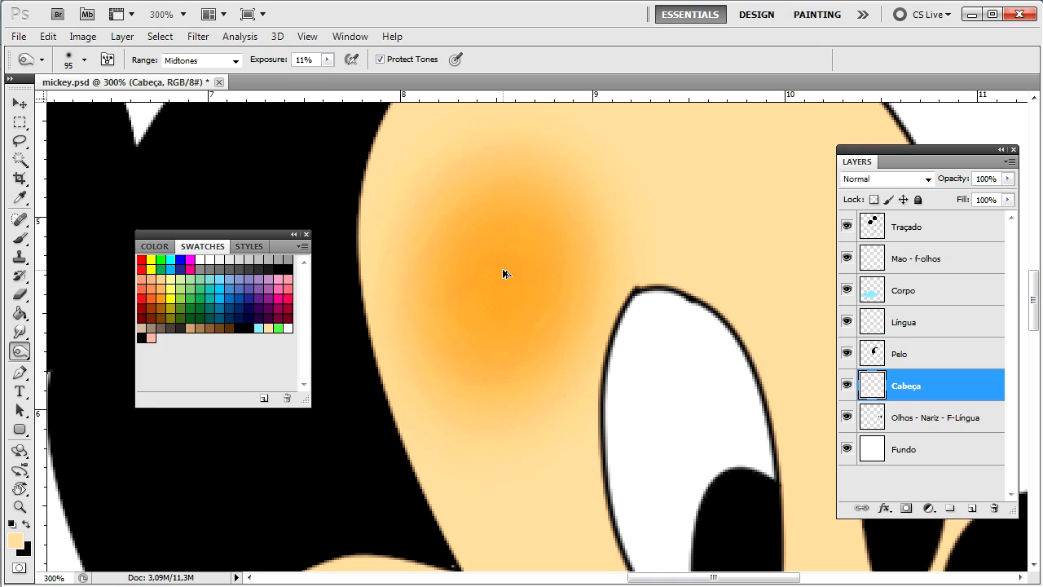
key(ctrl+z)
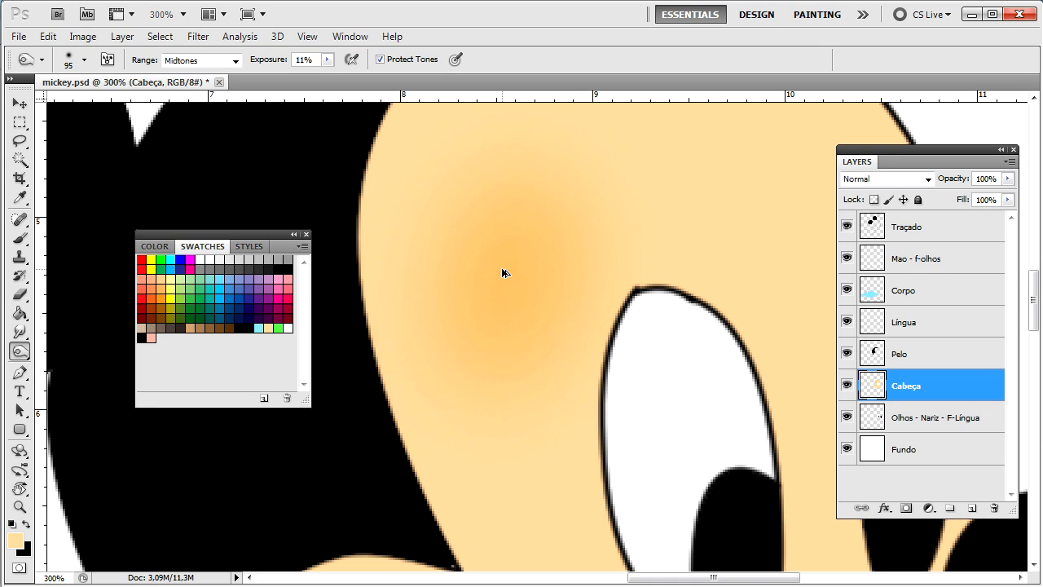
key(ctrl+alt+z)
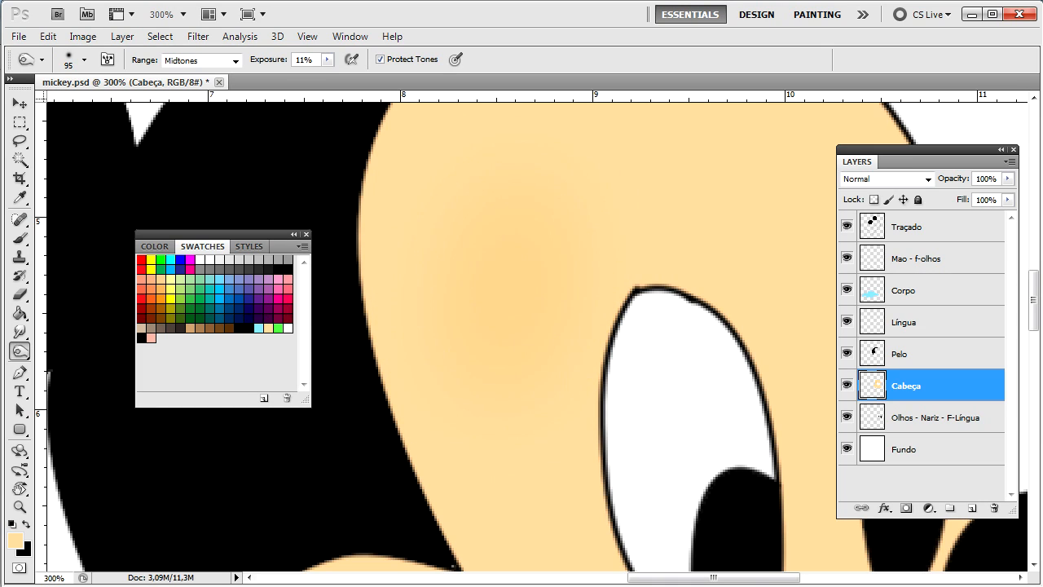
key(ctrl+minus)
key(ctrl+minus)
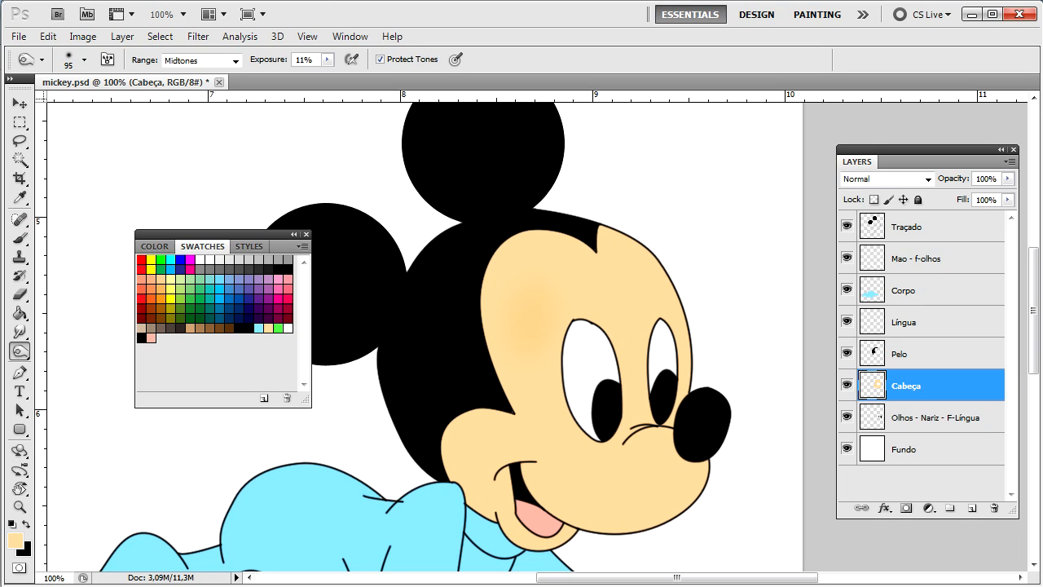
key(ctrl+z)
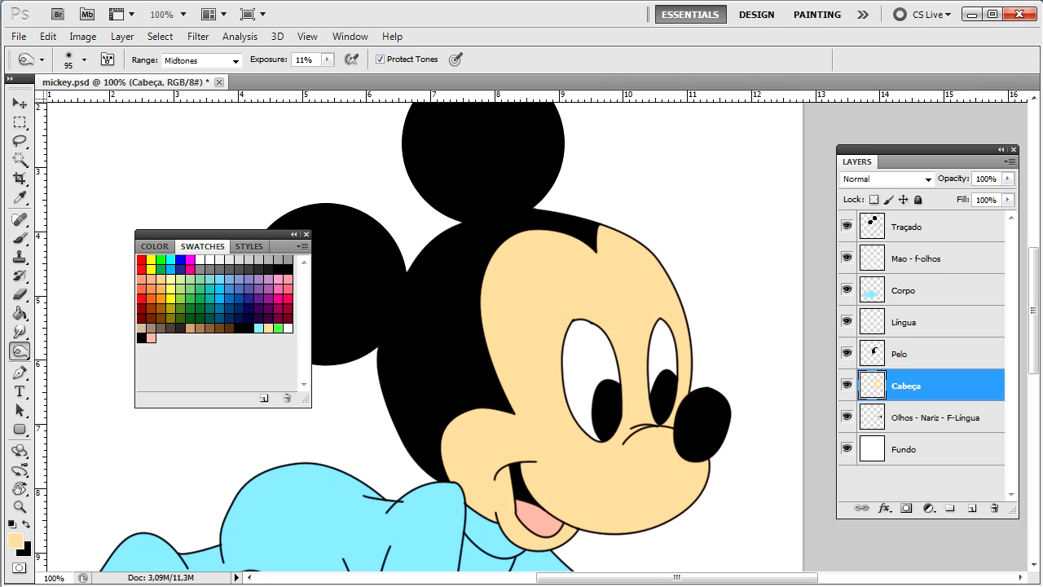
Step: Keep the tonal range on Midtones and raise the exposure to 100%, zoomed on the face
key(ctrl+plus)
key(ctrl+plus)
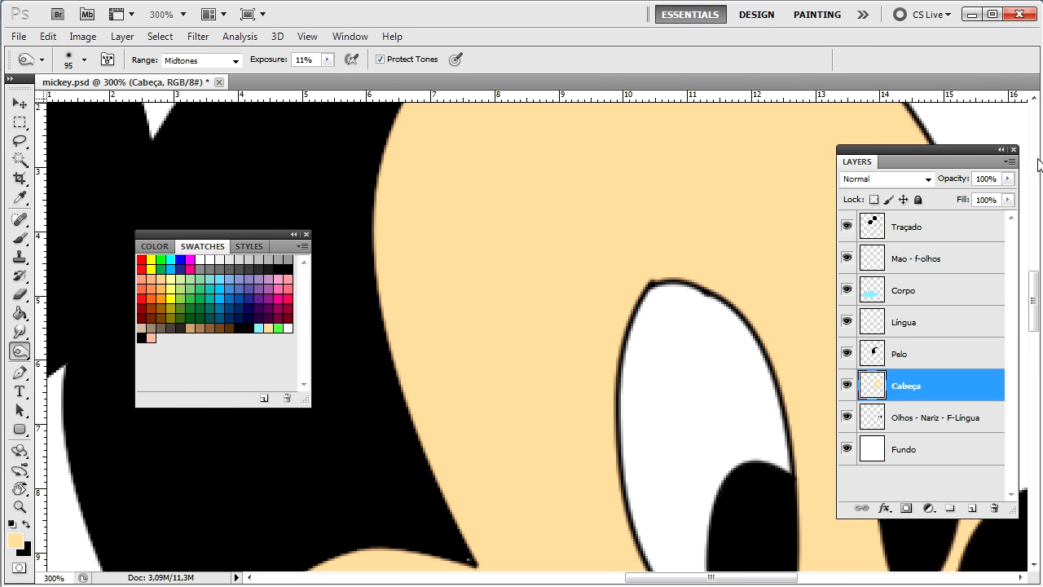
drag(728, 272, 502, 290)
key(ctrl+minus)
key(ctrl+minus)
key(ctrl+minus)
key(ctrl+plus)
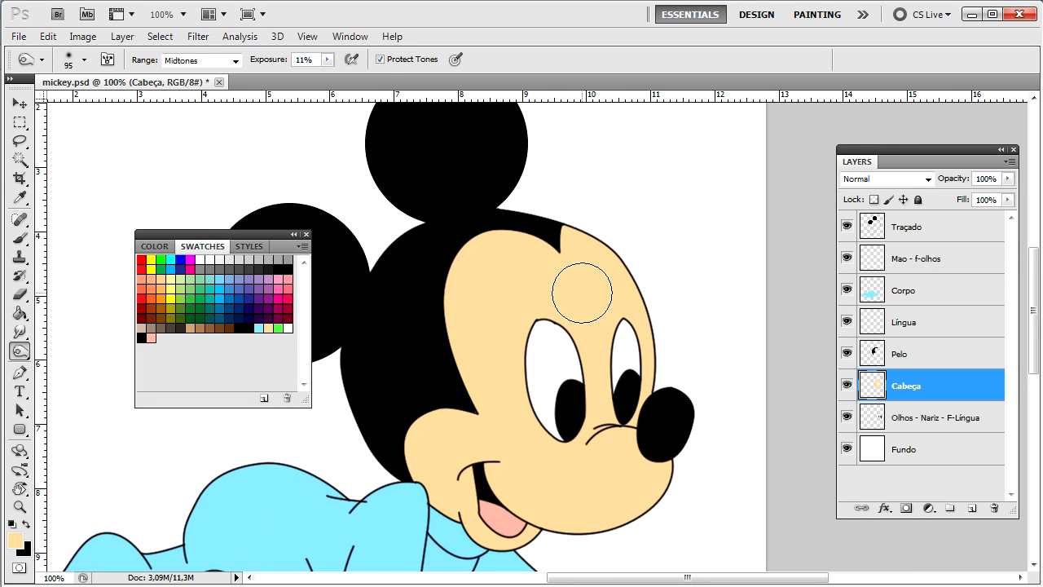
click(175, 64)
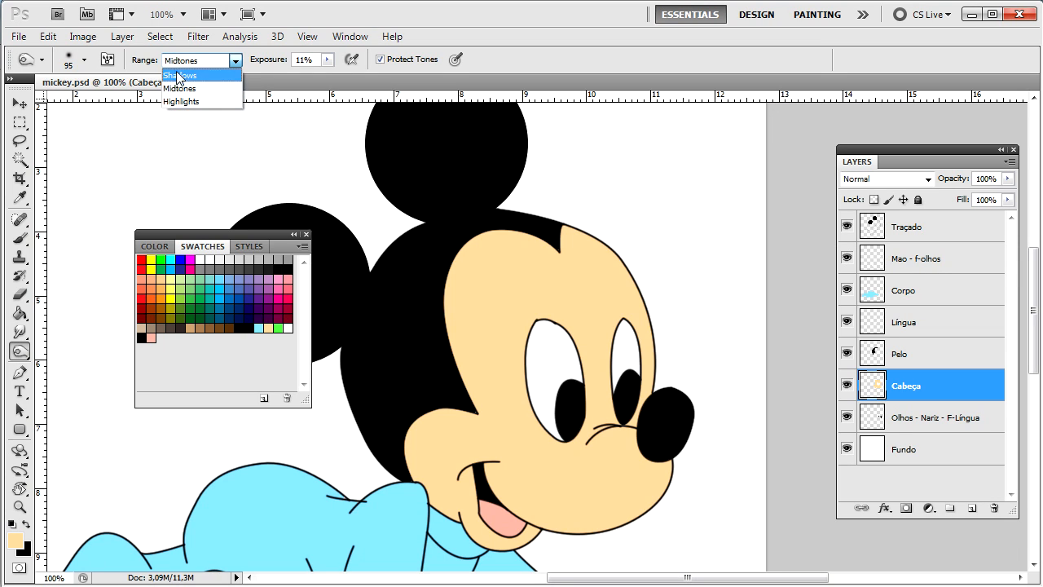
click(235, 88)
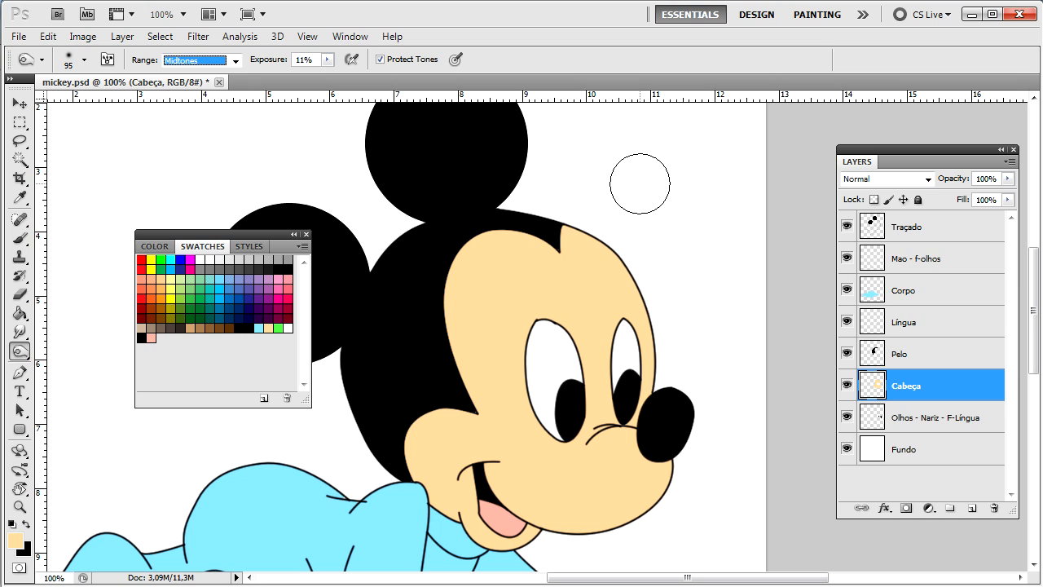
key(ctrl+plus)
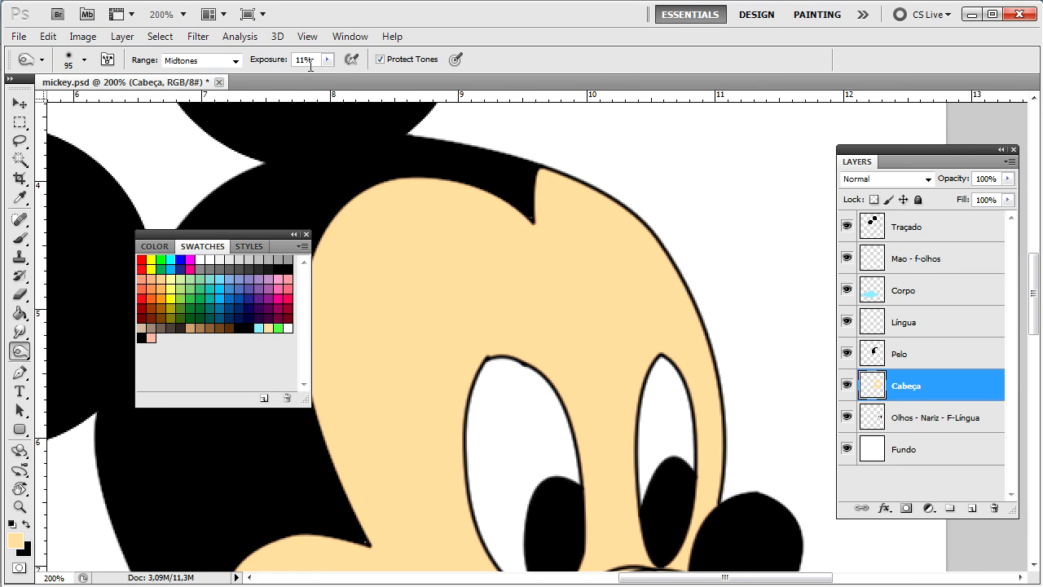
click(329, 59)
drag(329, 76, 351, 76)
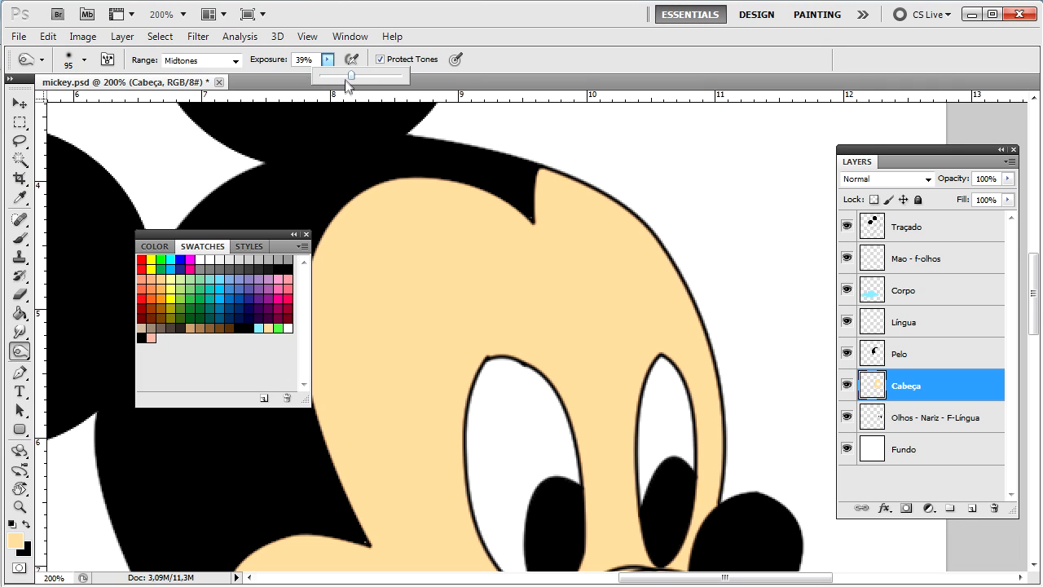
click(401, 75)
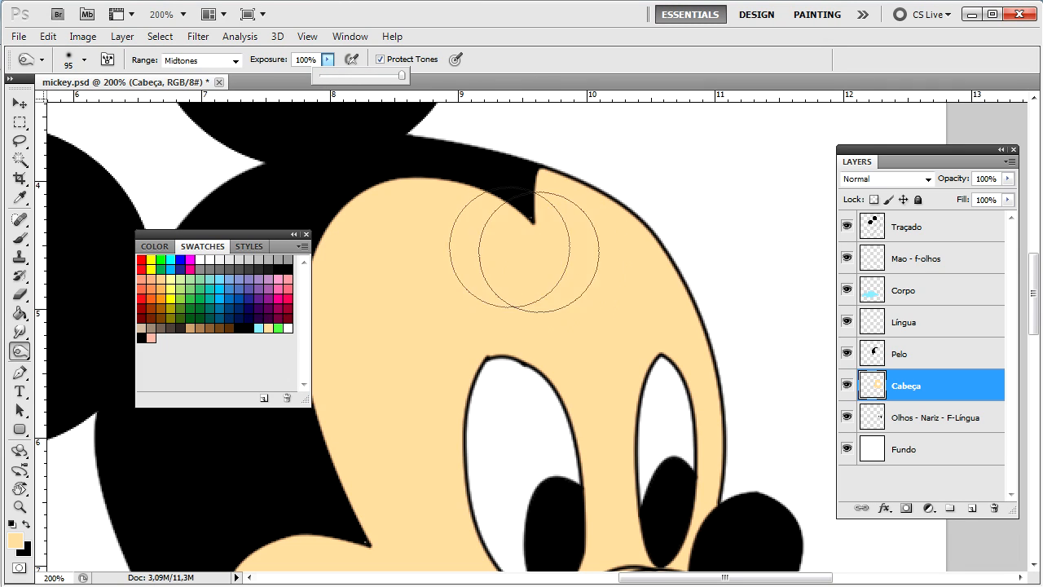
Step: Paint trial forehead streaks with a smaller brush at 50%, lower exposure to 26%, then undo them
right_click(463, 282)
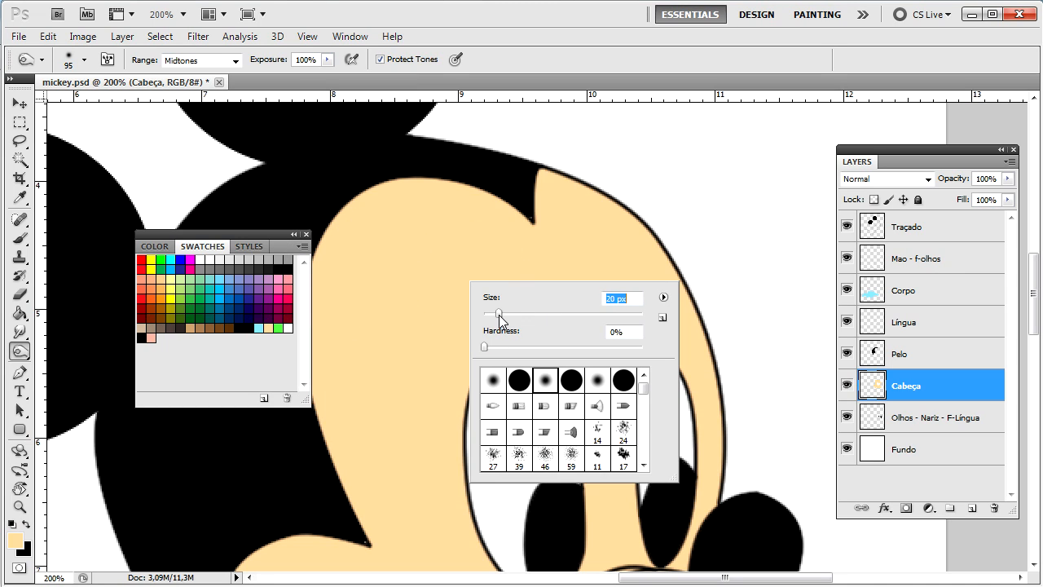
drag(399, 240, 397, 432)
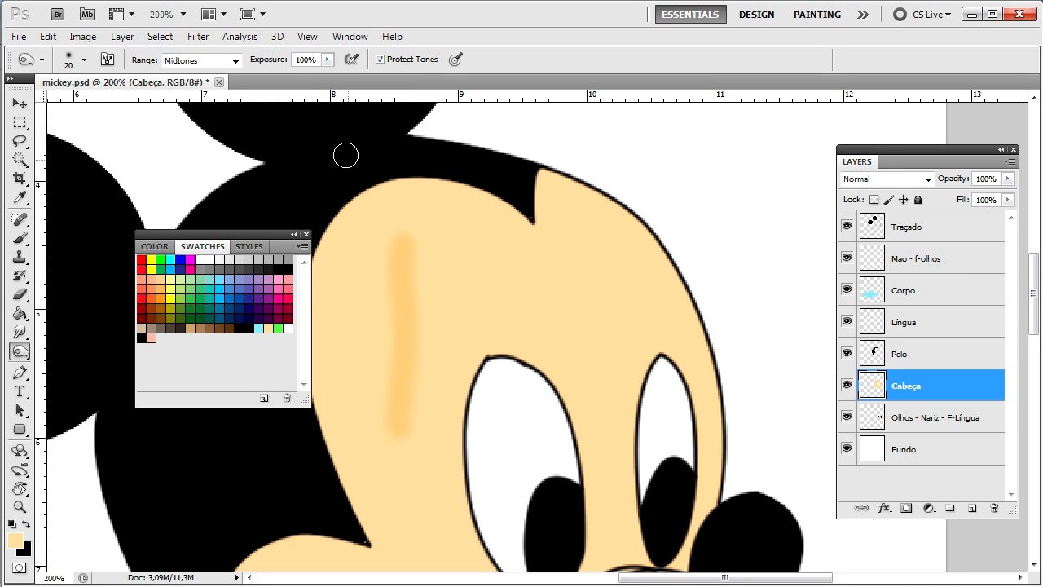
click(327, 60)
drag(293, 74, 287, 75)
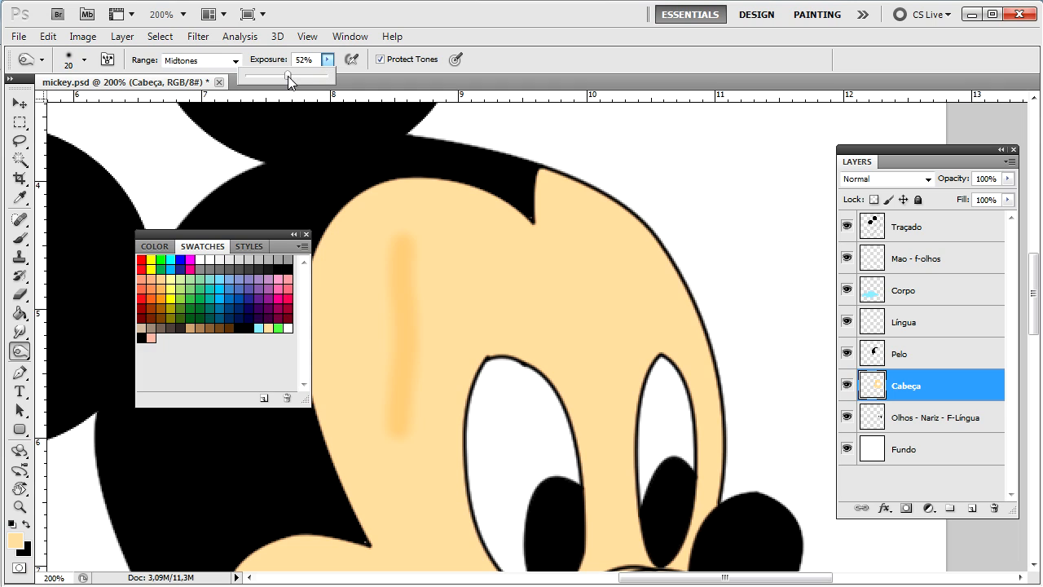
click(464, 252)
drag(464, 251, 456, 334)
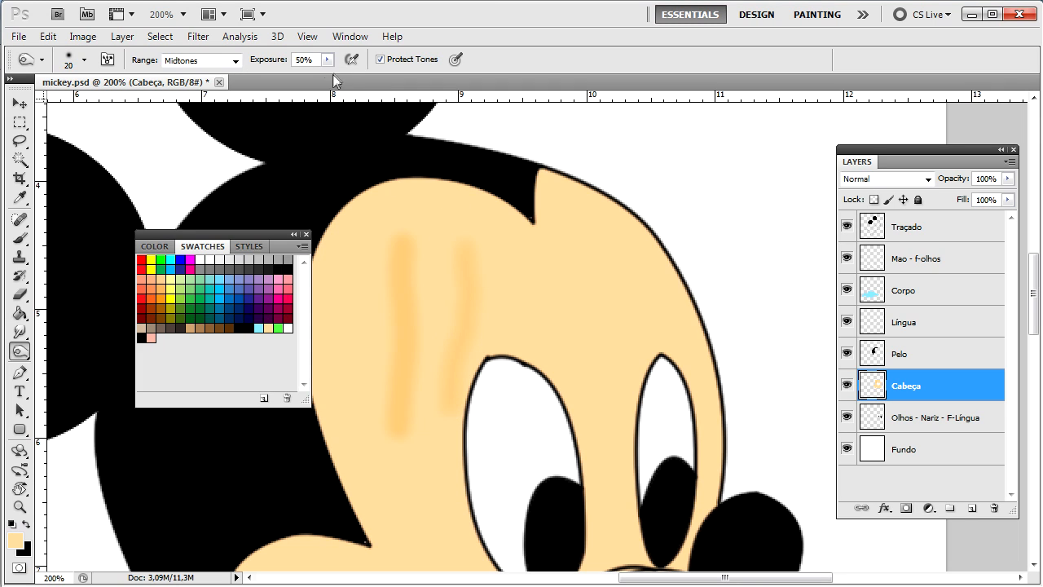
click(327, 61)
drag(307, 75, 297, 74)
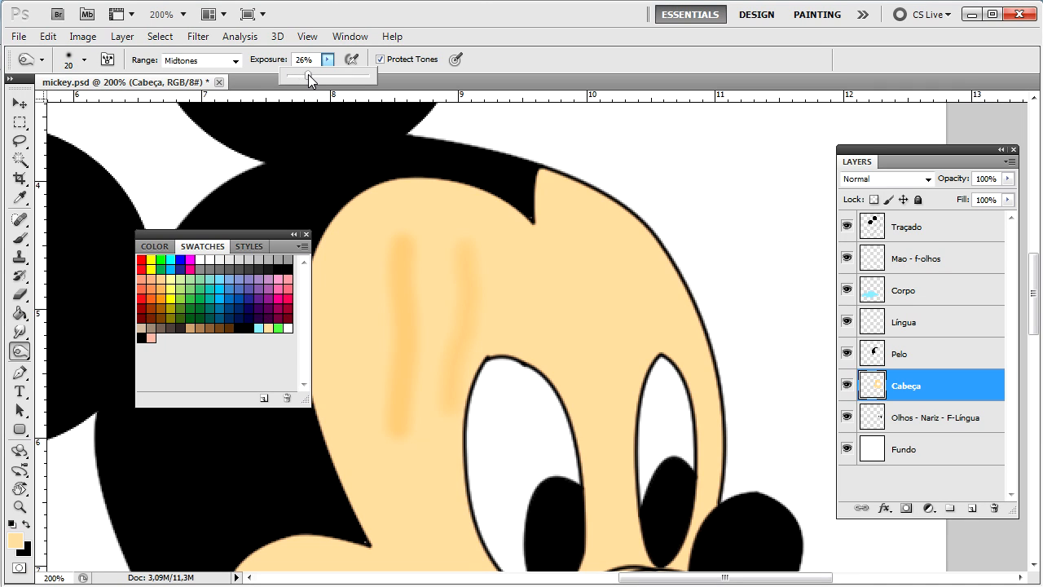
click(522, 305)
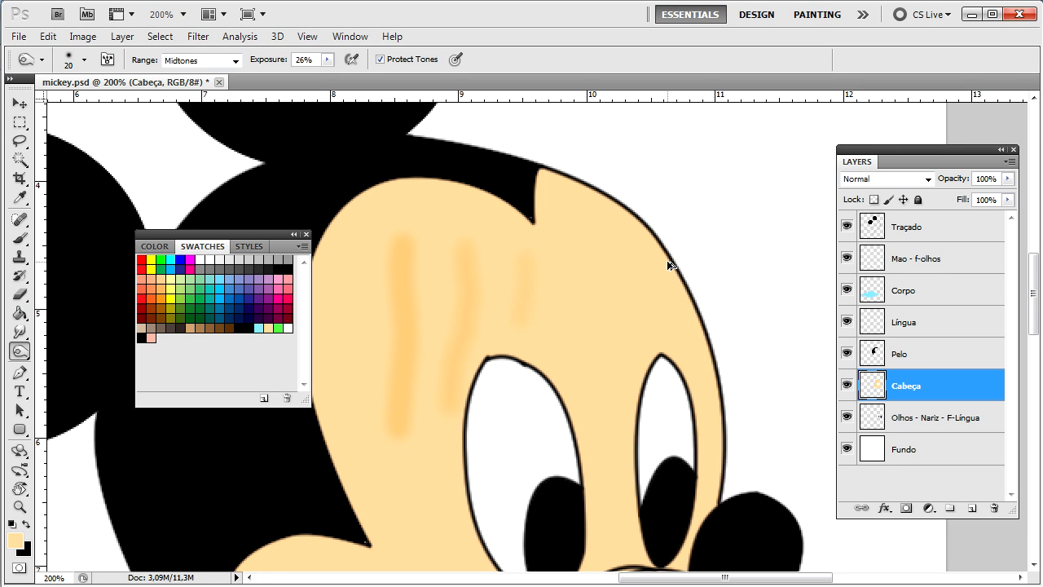
key(ctrl+alt+z)
key(ctrl+alt+z)
Step: Bring the face into view and duplicate the Cabeça layer with Ctrl+J
scroll(668, 265, down, 3)
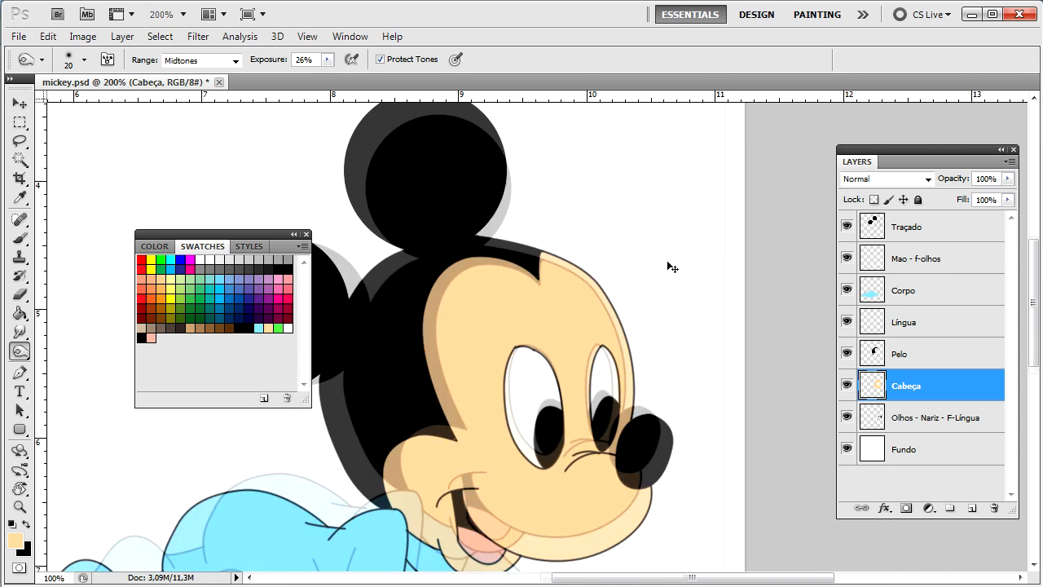
scroll(666, 260, up, 3)
drag(668, 256, 360, 307)
scroll(360, 311, down, 1)
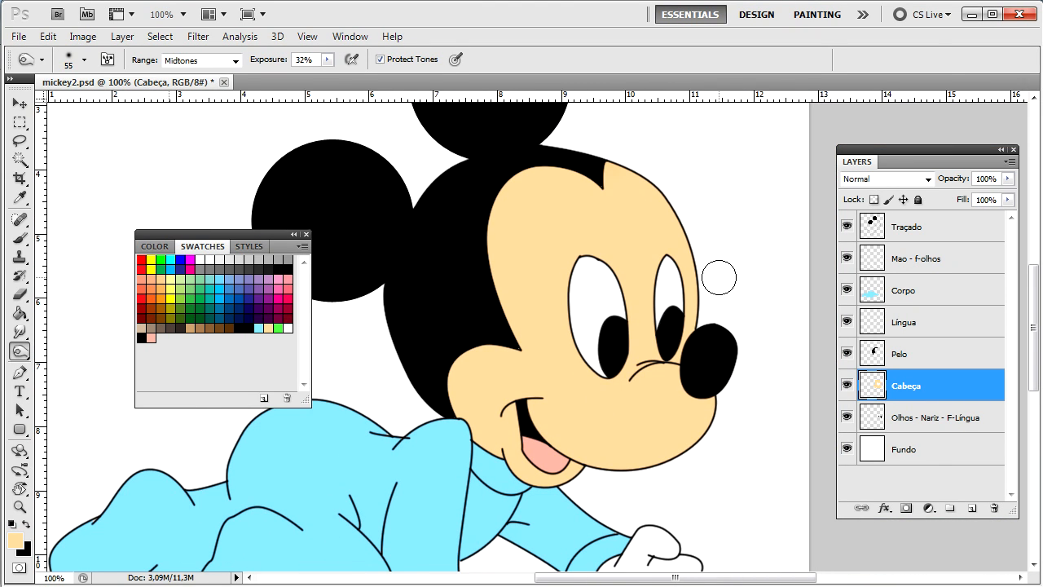
key(ctrl+j)
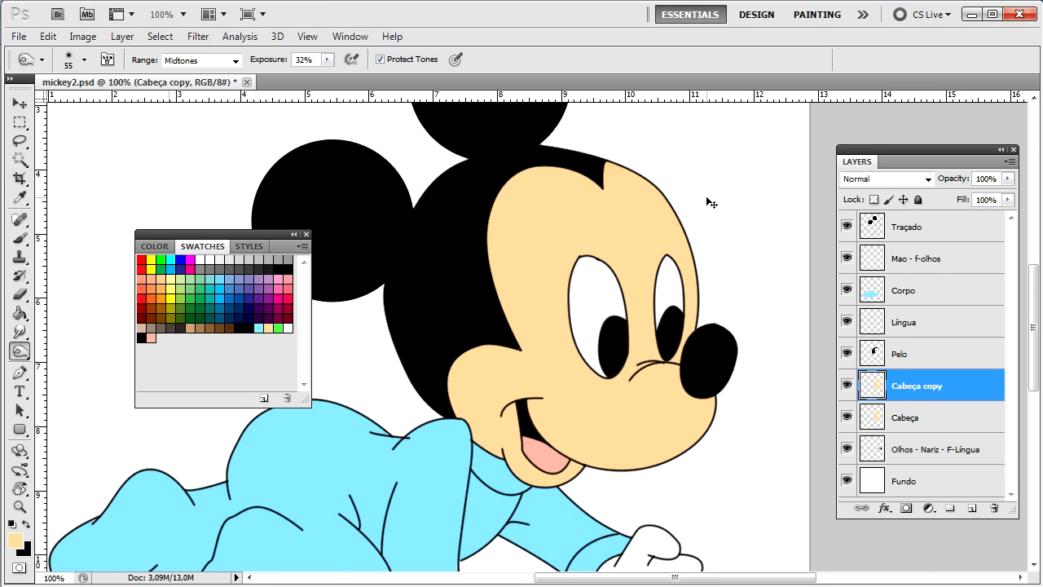
Step: Lighten the right edge of Mickey's head
scroll(708, 200, up, 2)
drag(708, 190, 440, 391)
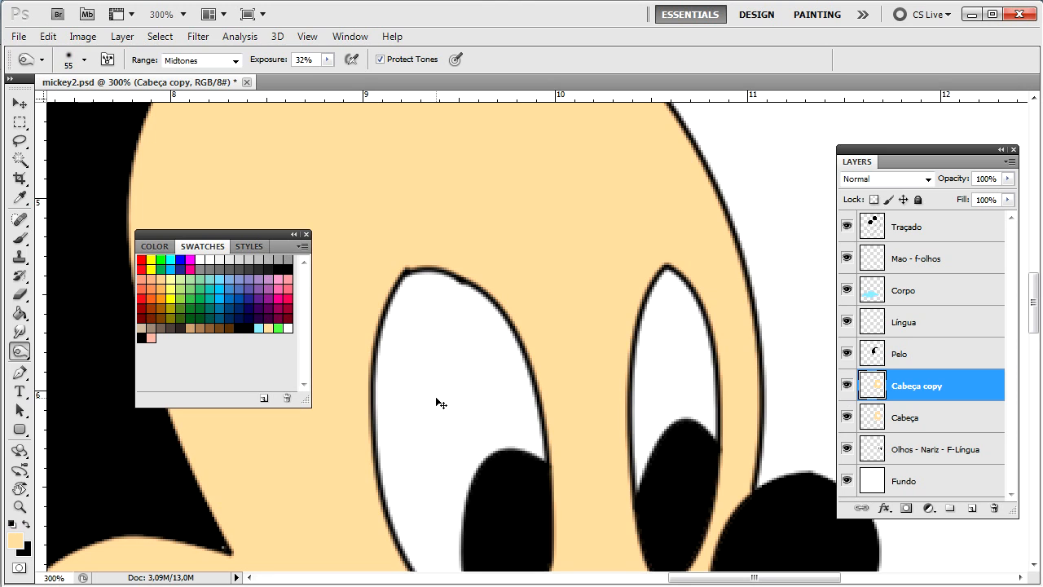
scroll(435, 399, down, 1)
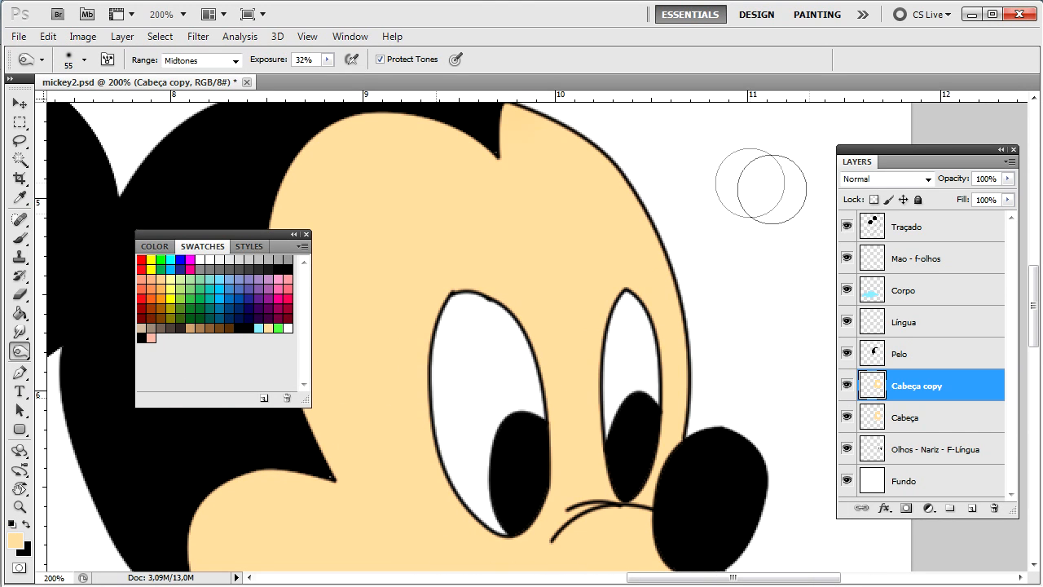
mouse_move(511, 113)
mouse_down()
mouse_move(601, 167)
mouse_move(645, 236)
mouse_move(698, 419)
mouse_up()
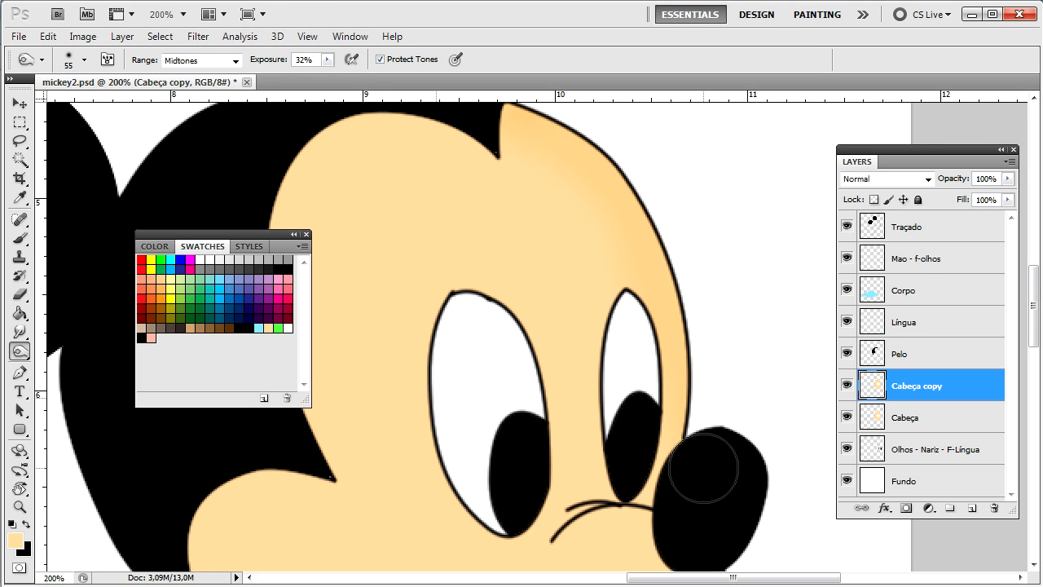
Step: Darken the cheek's right edge and the chin's lower and left edges, then view the head at 100%
scroll(544, 277, down, 2)
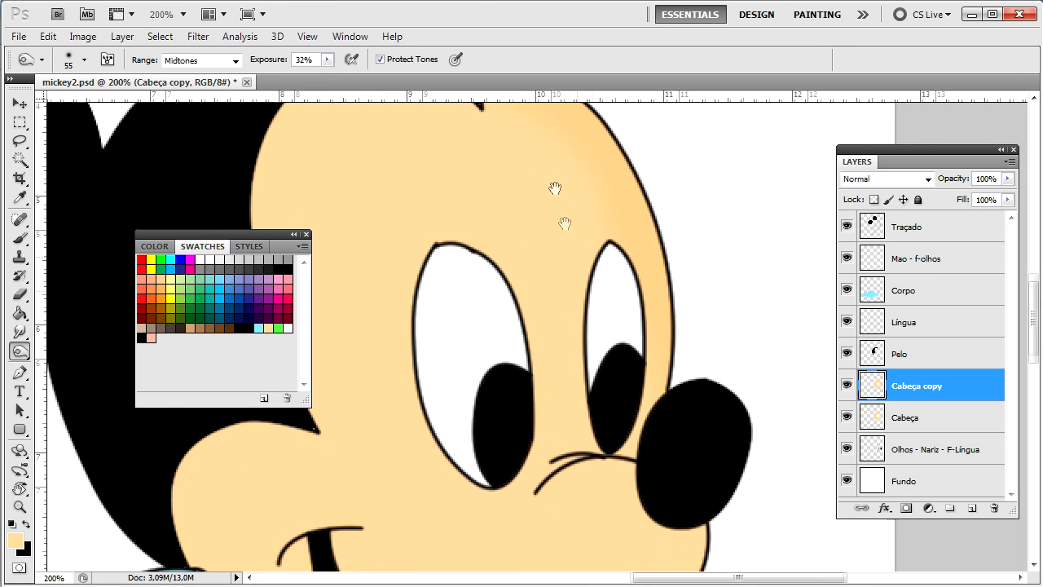
scroll(559, 226, down, 5)
mouse_move(568, 322)
mouse_down()
mouse_move(594, 323)
mouse_move(619, 290)
mouse_move(583, 372)
mouse_move(558, 397)
mouse_up()
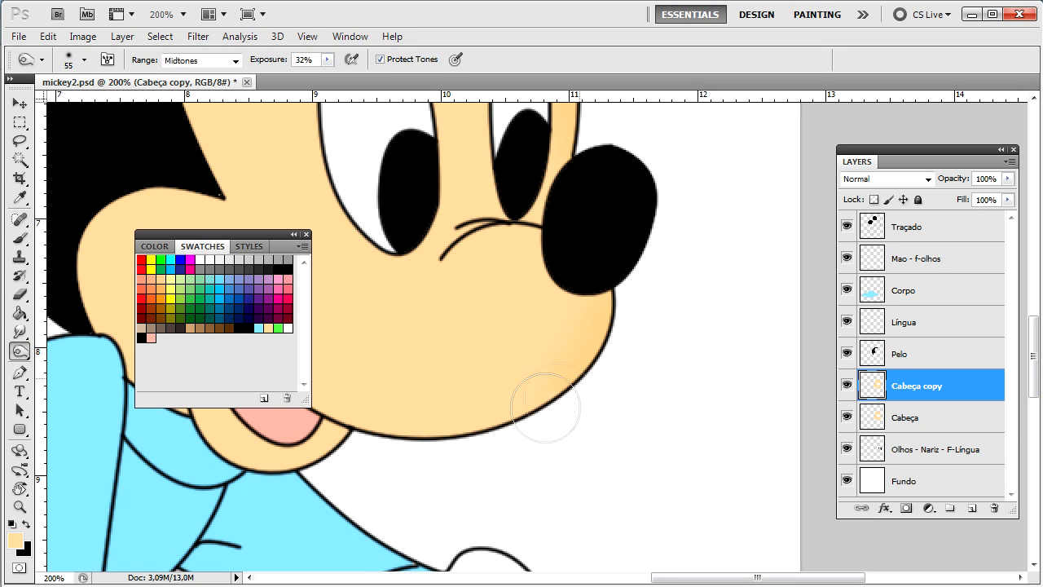
mouse_move(499, 525)
mouse_down()
mouse_move(570, 501)
mouse_move(743, 472)
mouse_up()
mouse_move(610, 391)
mouse_down()
mouse_move(592, 375)
mouse_move(547, 407)
mouse_move(490, 417)
mouse_move(369, 307)
mouse_move(340, 242)
mouse_move(372, 152)
mouse_up()
drag(514, 142, 722, 435)
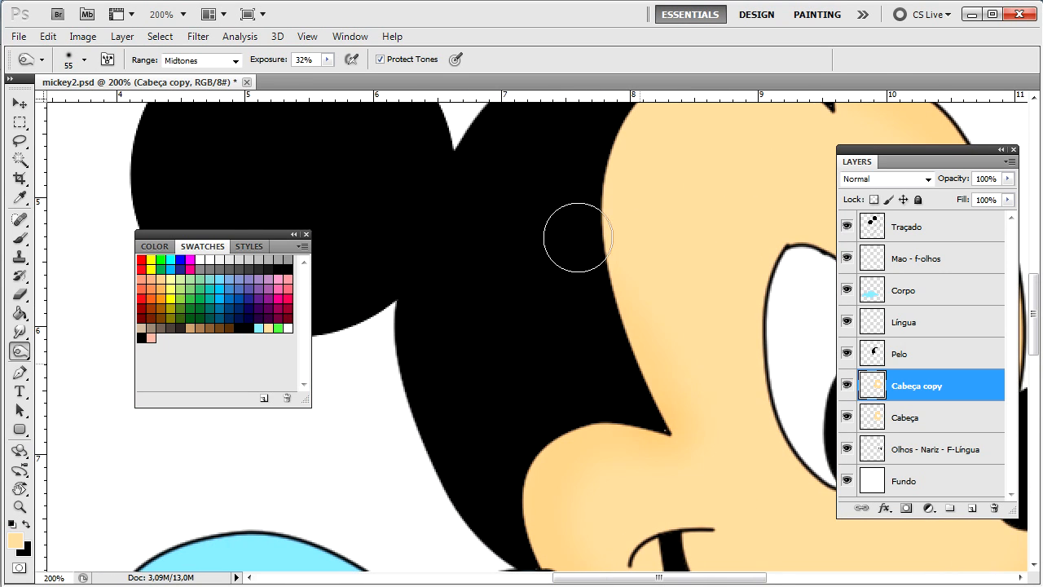
key(ctrl+minus)
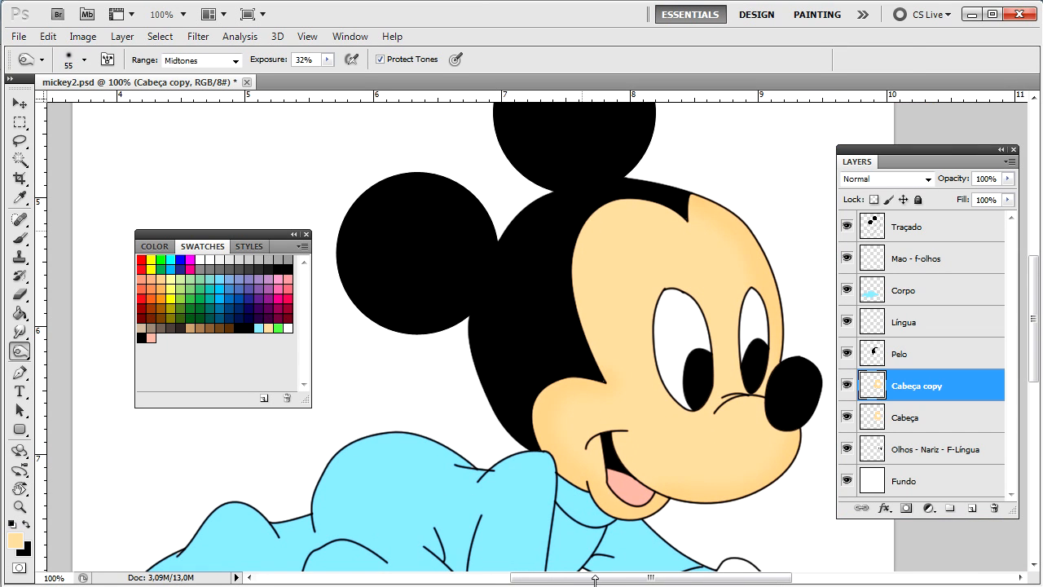
Step: Burn the forehead and left face edge on Cabeça copy, compare it on and off, and pick the Dodge Tool
mouse_move(674, 220)
mouse_down()
mouse_move(650, 202)
mouse_move(612, 202)
mouse_move(584, 226)
mouse_move(584, 321)
mouse_move(604, 393)
mouse_up()
click(846, 388)
click(846, 389)
click(846, 391)
click(847, 390)
click(847, 389)
click(847, 389)
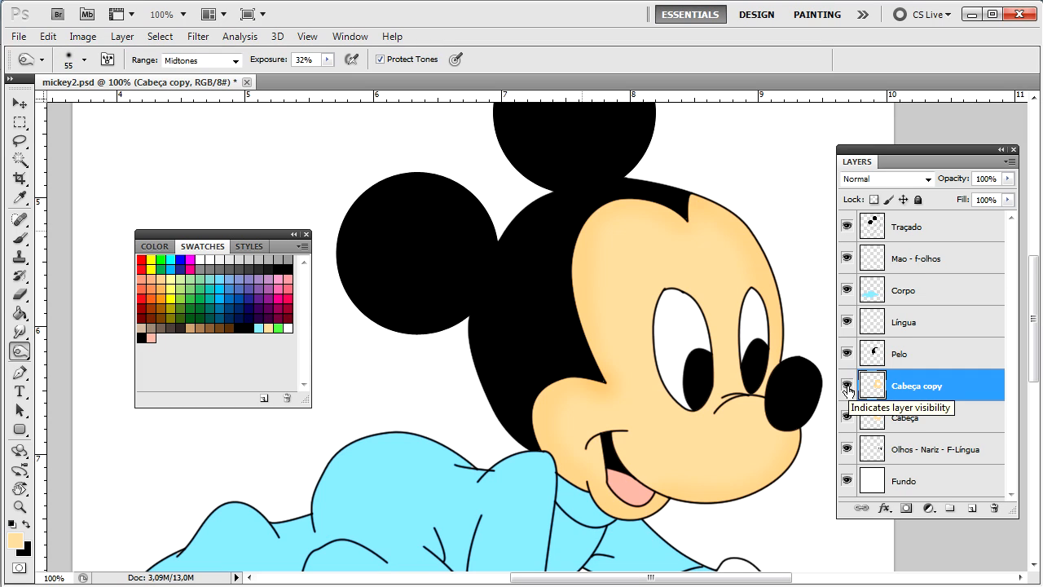
click(846, 388)
click(846, 388)
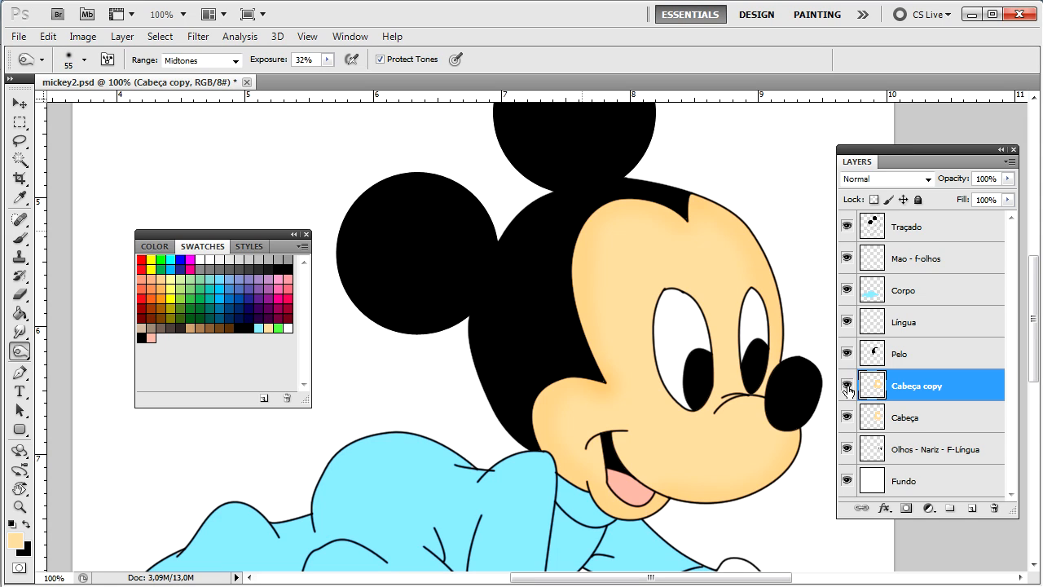
click(20, 351)
click(81, 349)
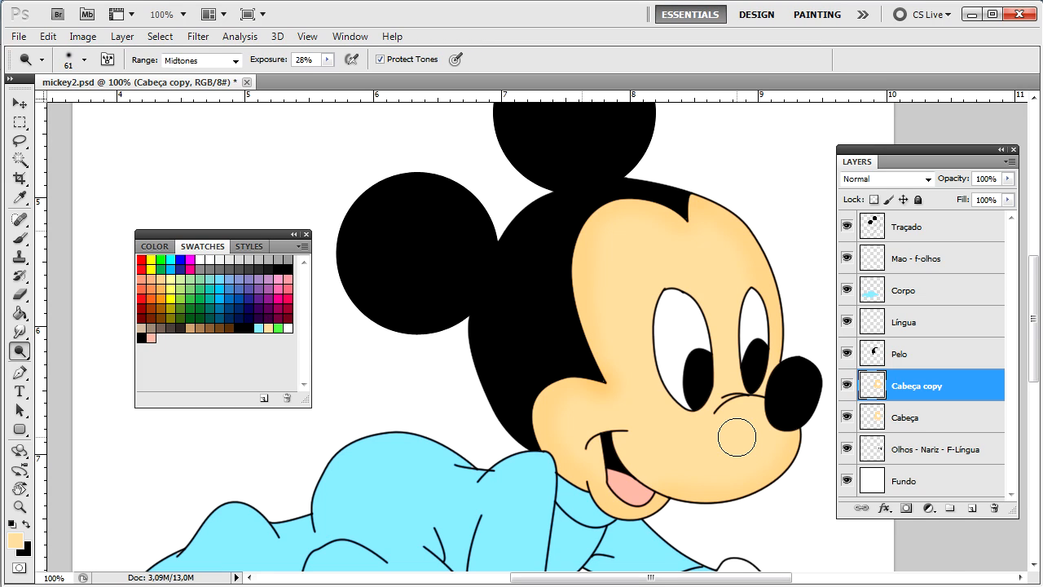
Step: Set the brush to 99 px and dodge a soft glow across the cheek toward the mouth corner
right_click(738, 437)
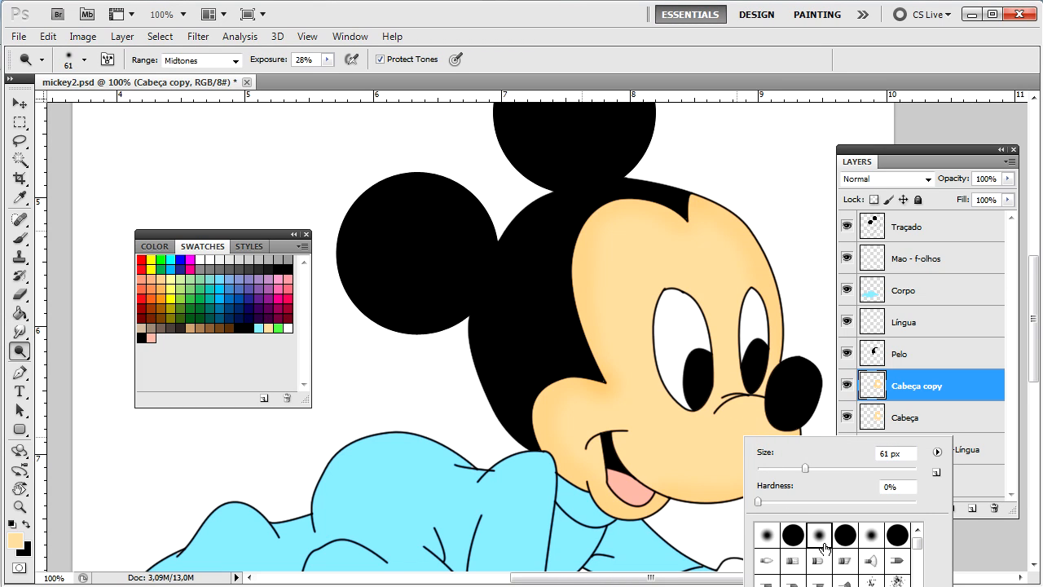
drag(805, 469, 835, 469)
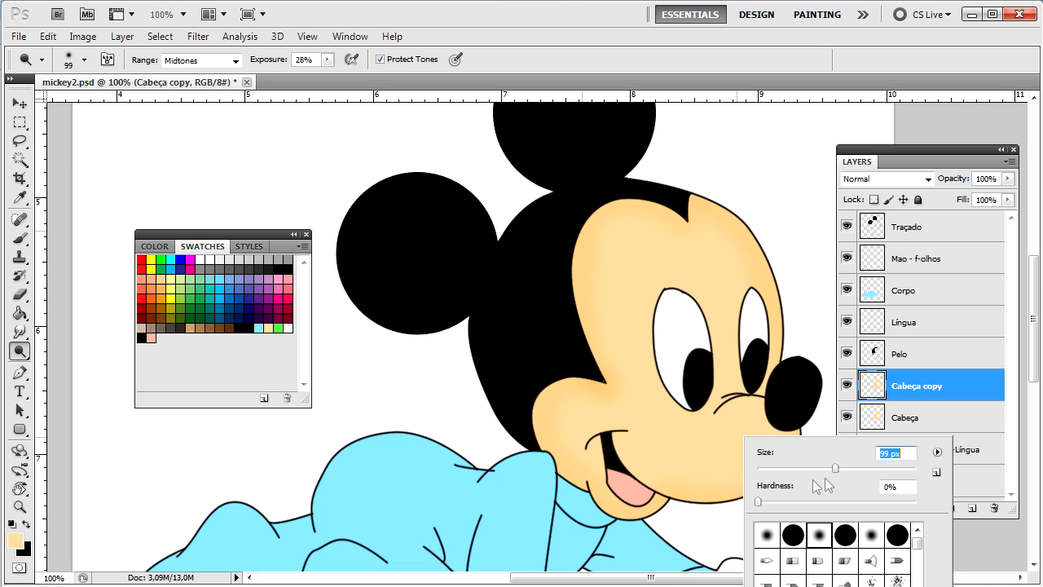
click(691, 450)
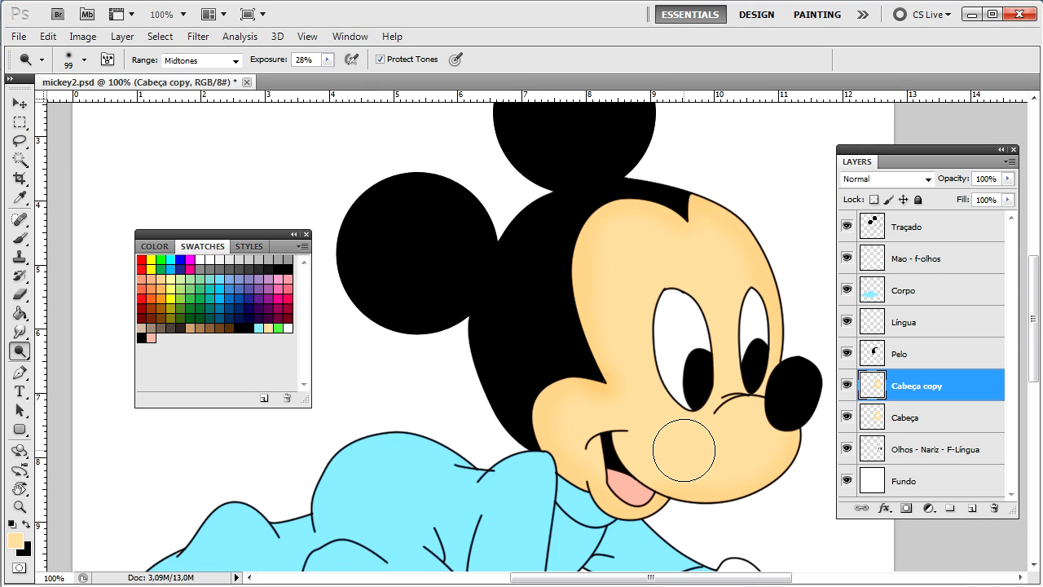
drag(682, 449, 639, 411)
mouse_move(704, 459)
mouse_down()
mouse_move(676, 455)
mouse_move(648, 424)
mouse_up()
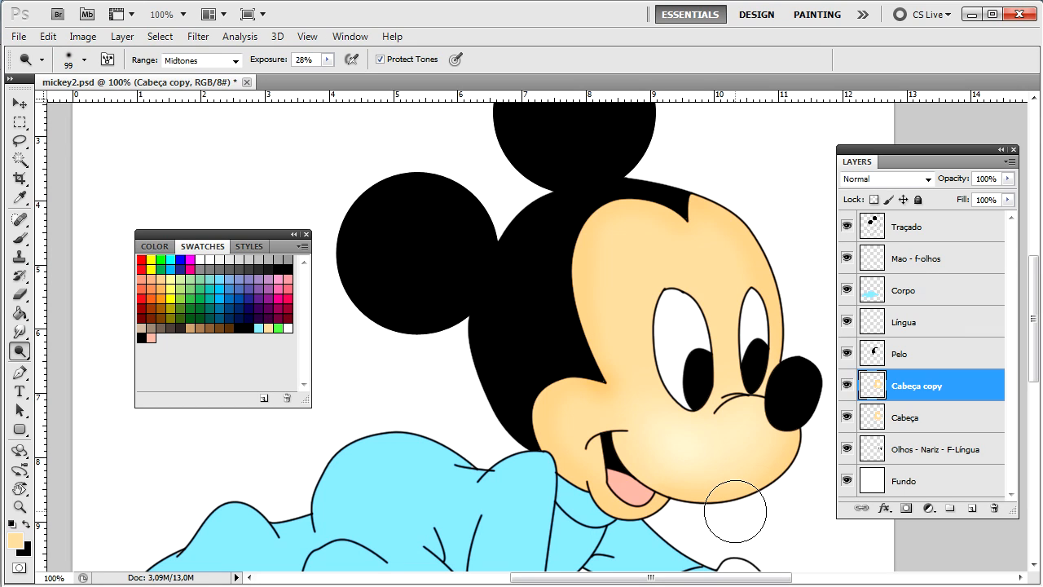
Step: Toggle the Cabeça copy layer's visibility to compare the shading before and after
click(847, 387)
click(846, 387)
click(846, 387)
click(847, 387)
click(846, 387)
click(847, 387)
Step: Burn Mickey's forehead and left face edge with an 83 px brush, then dodge the lower-left cheek
right_click(20, 350)
click(108, 368)
right_click(689, 249)
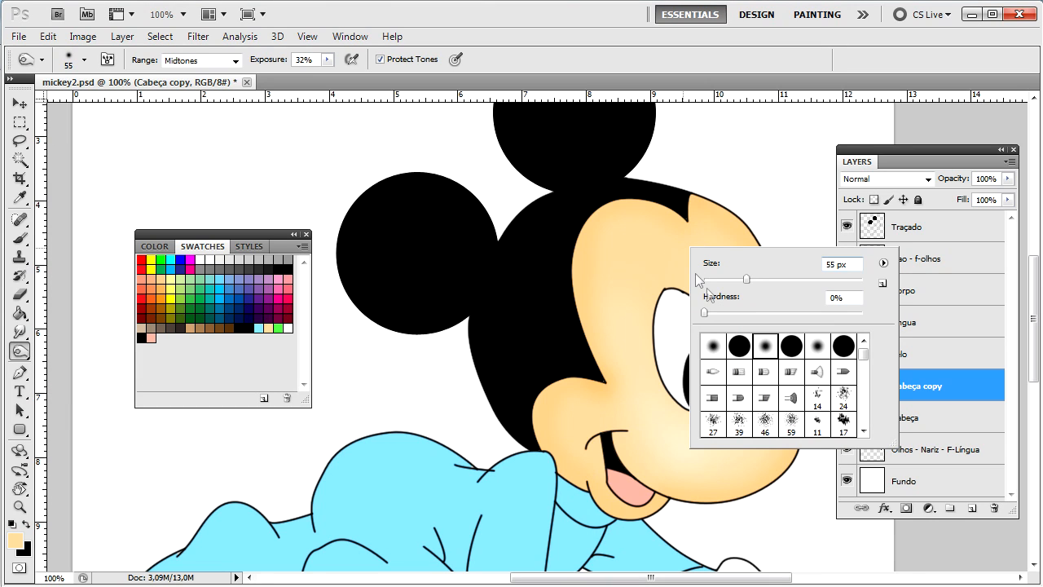
click(726, 175)
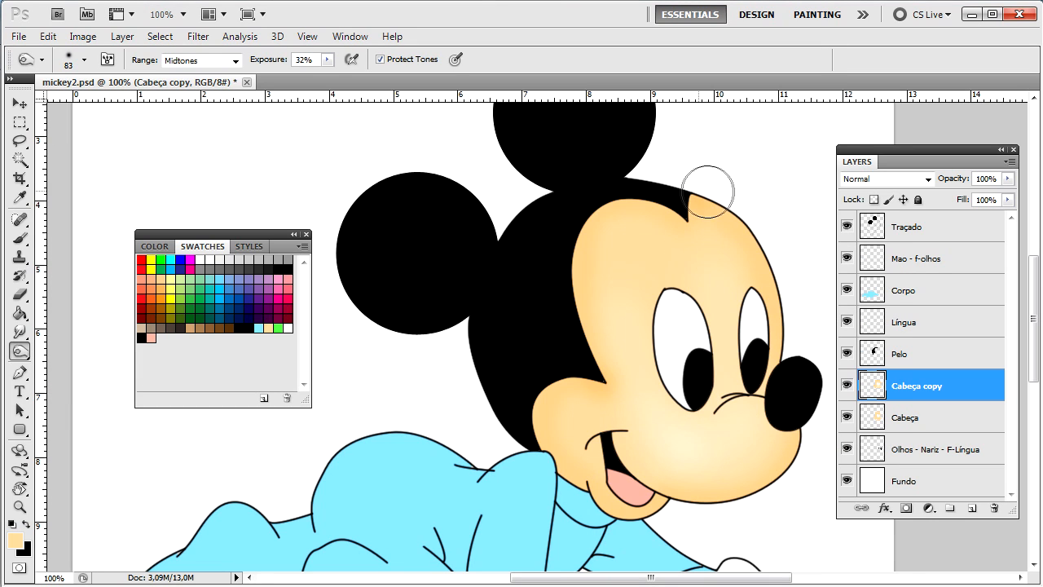
mouse_move(657, 234)
mouse_down()
mouse_move(599, 220)
mouse_move(593, 376)
mouse_move(544, 419)
mouse_move(552, 392)
mouse_move(540, 417)
mouse_move(577, 449)
mouse_up()
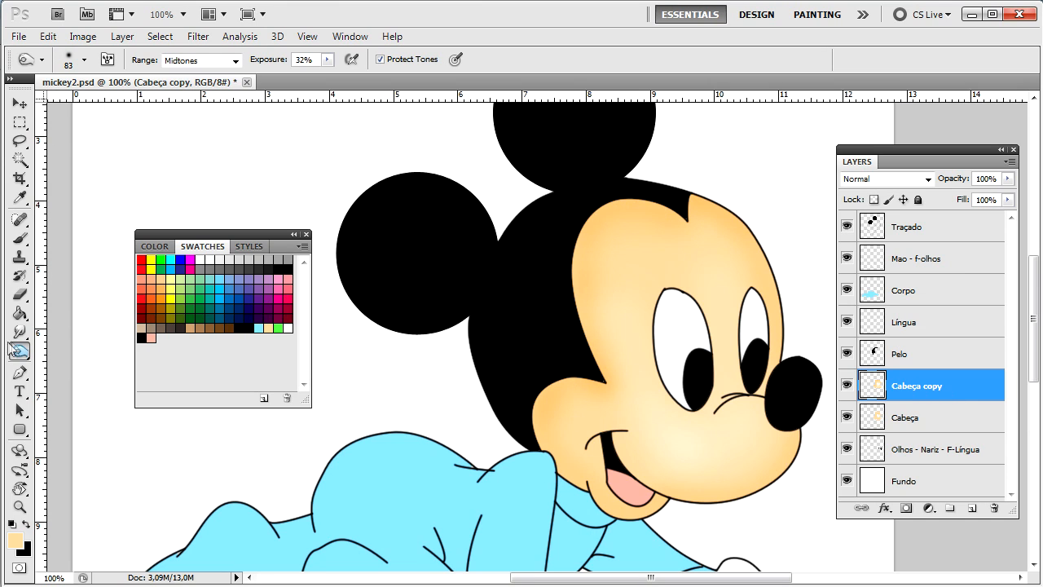
mouse_move(19, 350)
mouse_down()
mouse_move(57, 358)
mouse_move(82, 346)
mouse_up()
mouse_move(571, 418)
mouse_down()
mouse_move(569, 436)
mouse_move(578, 416)
mouse_move(563, 421)
mouse_up()
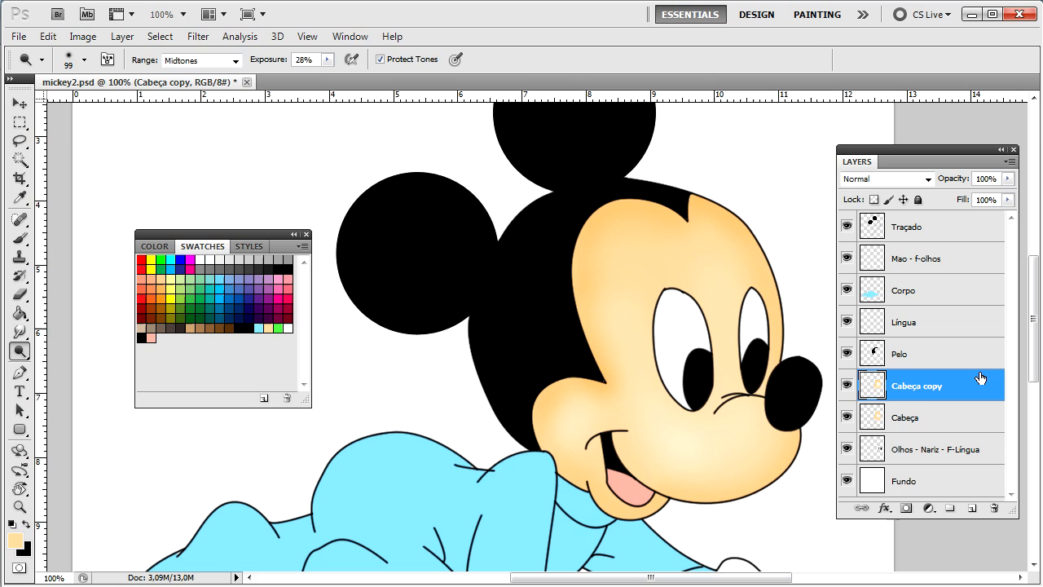
Step: Toggle the Cabeça copy shading layer's visibility repeatedly to compare the face with and without it
click(848, 384)
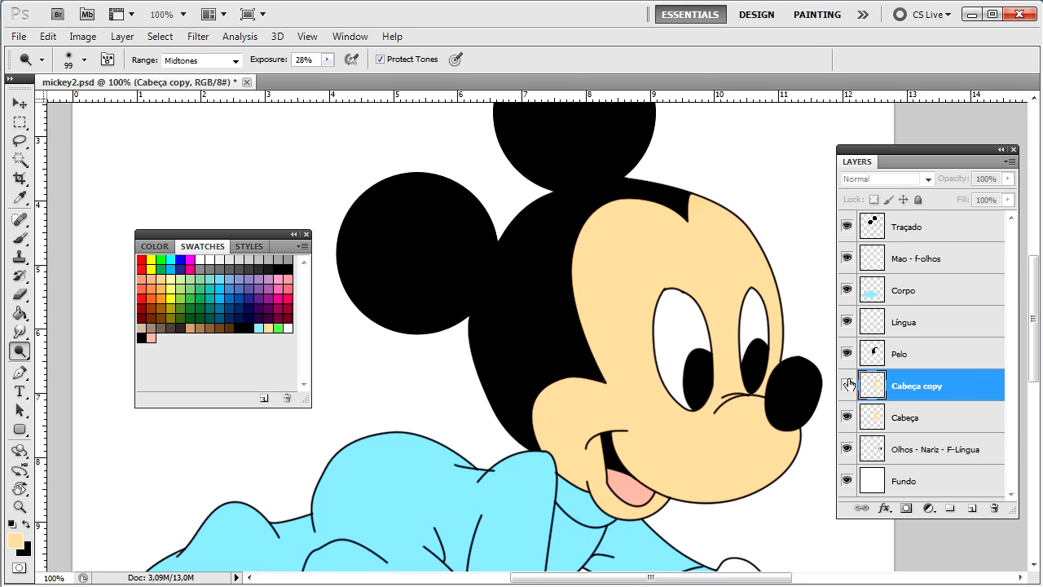
click(847, 384)
key(ctrl+plus)
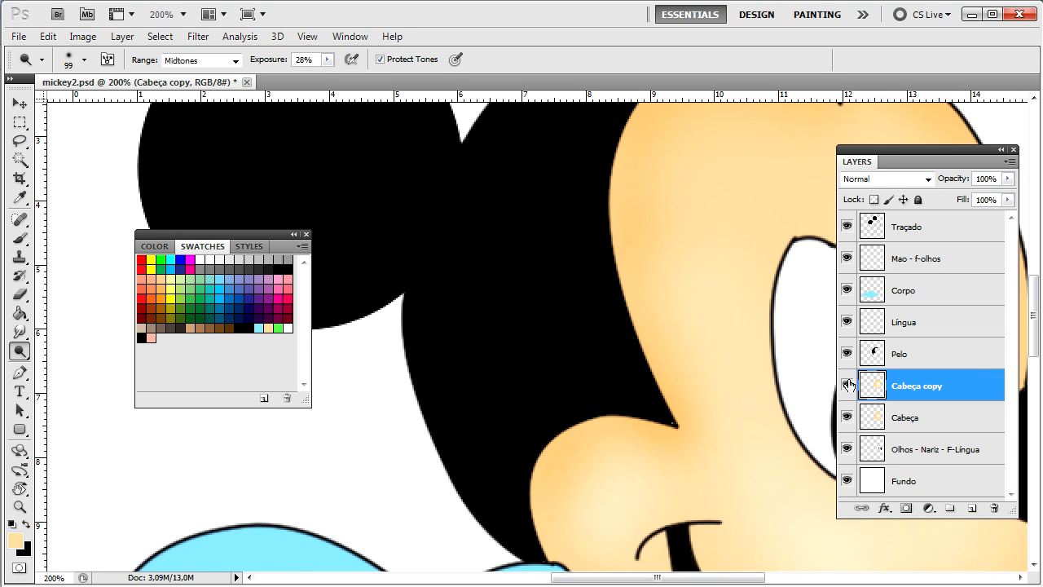
key(ctrl+minus)
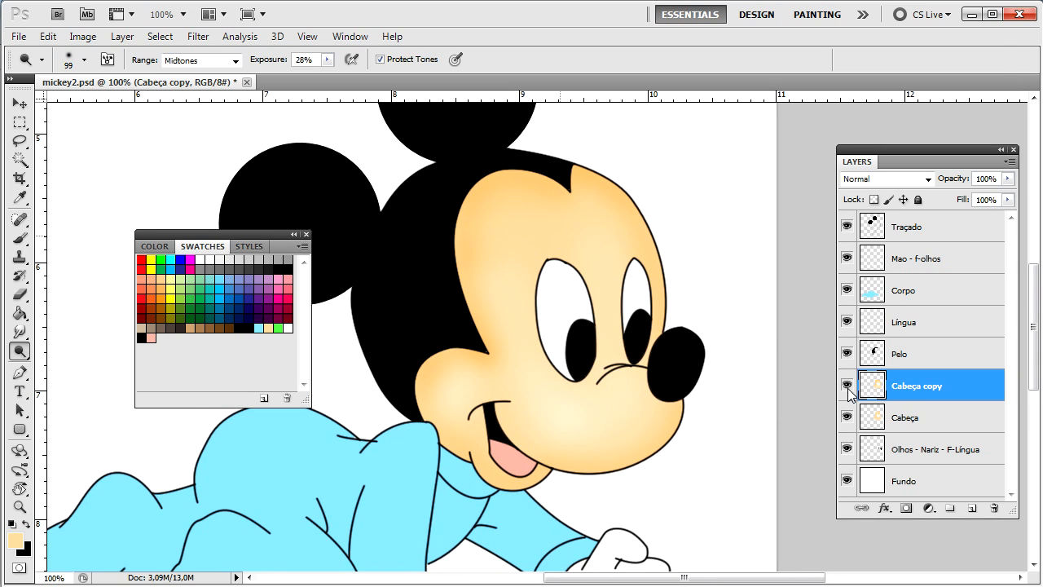
click(847, 386)
click(847, 386)
click(846, 388)
click(846, 386)
click(846, 386)
click(846, 386)
click(847, 387)
click(847, 387)
click(847, 386)
Step: Set Cabeça copy's blend mode to Dissolve and zoom in closely on the face-hair edge
key(v)
drag(397, 235, 652, 291)
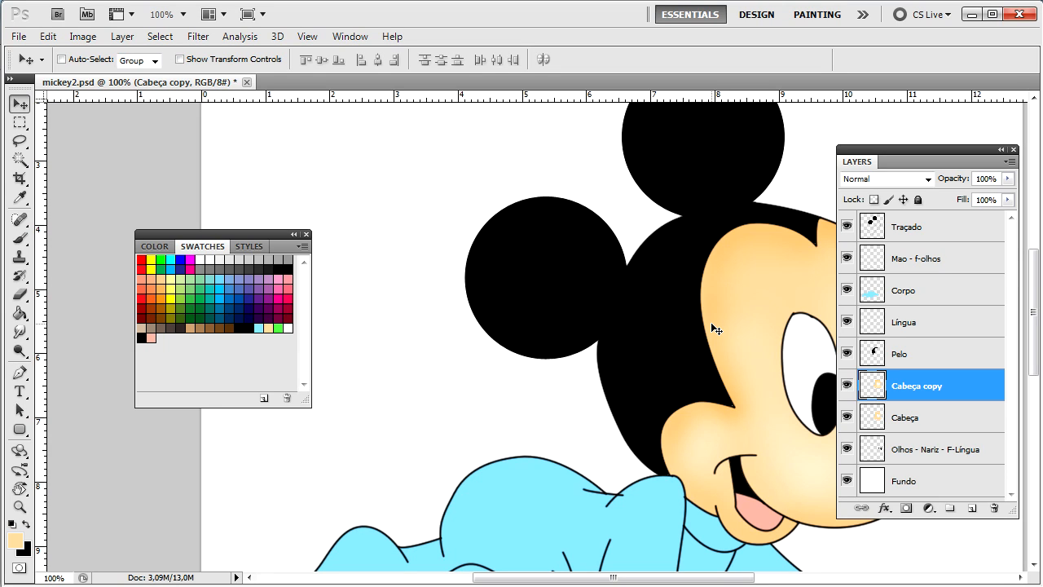
key(shift+plus)
key(ctrl+plus)
key(ctrl+plus)
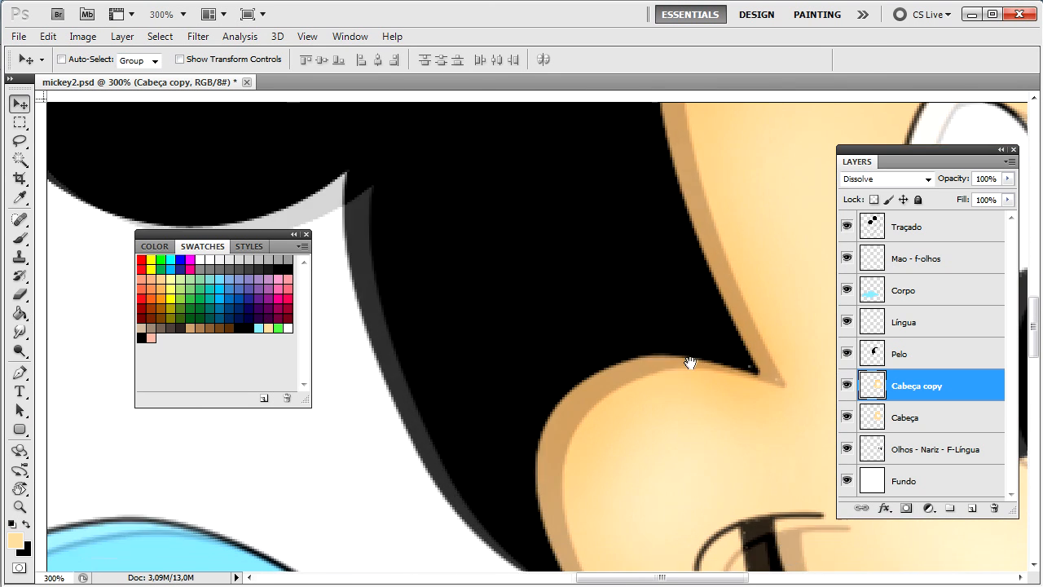
key(ctrl+plus)
key(ctrl+plus)
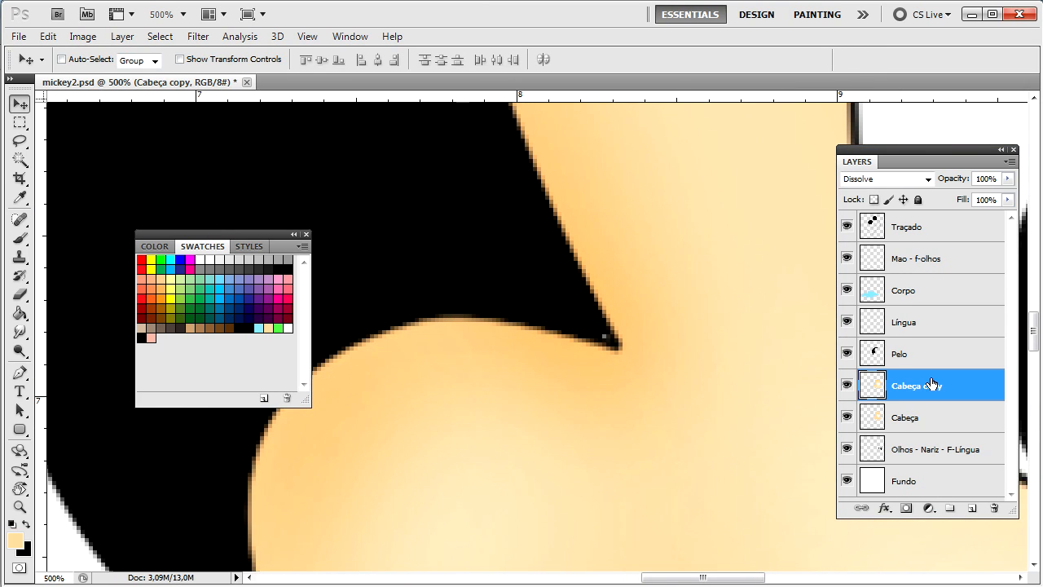
Step: With the Pelo layer active, choose the Brush and make black the foreground colour
click(926, 355)
key(b)
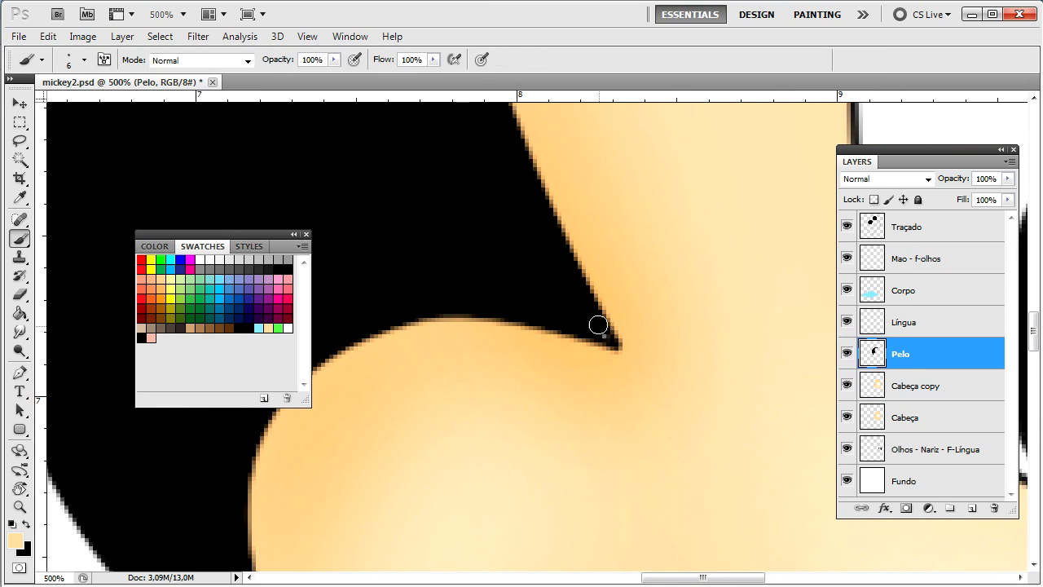
key(x)
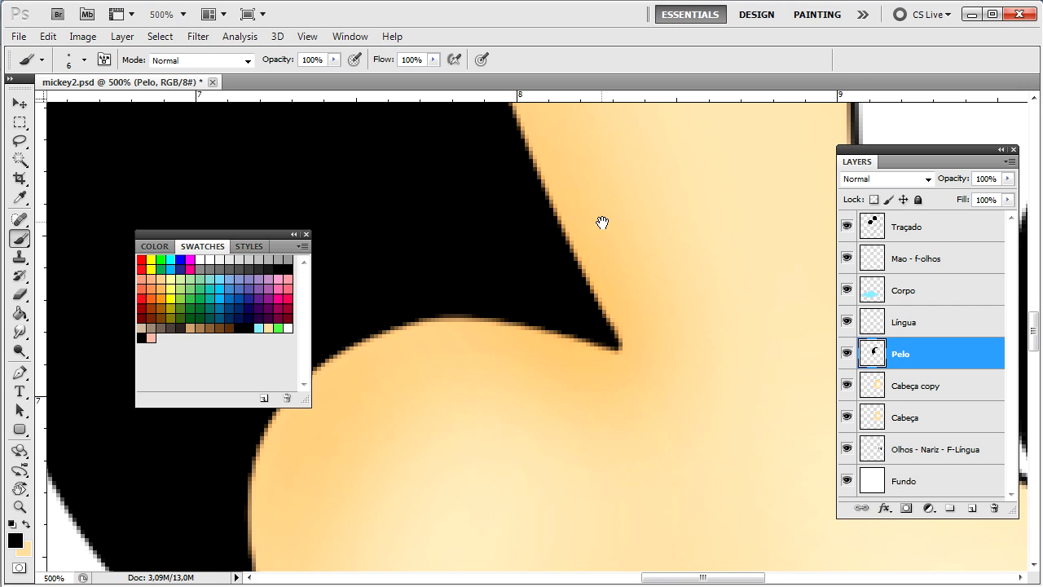
Step: Zoom out to fit the drawing and duplicate the Corpo layer with Ctrl+J
scroll(607, 269, down, 10)
scroll(611, 310, right, 5)
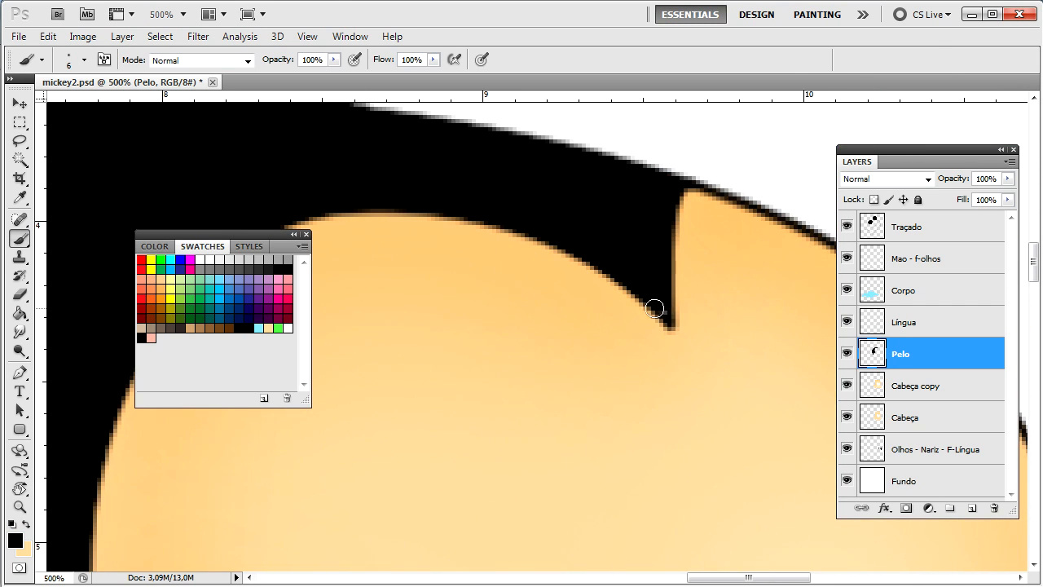
key(ctrl+1)
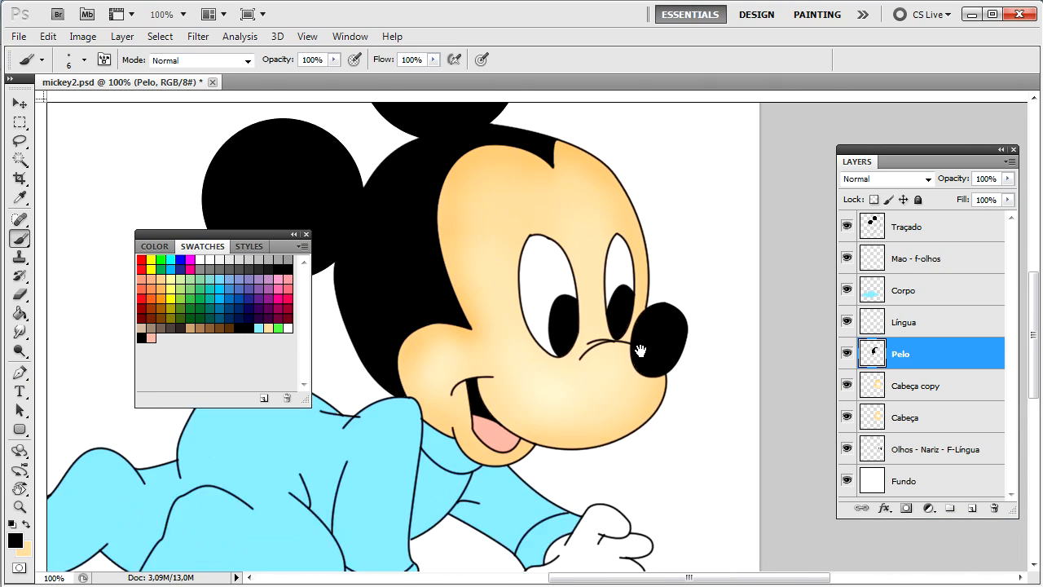
drag(640, 350, 656, 382)
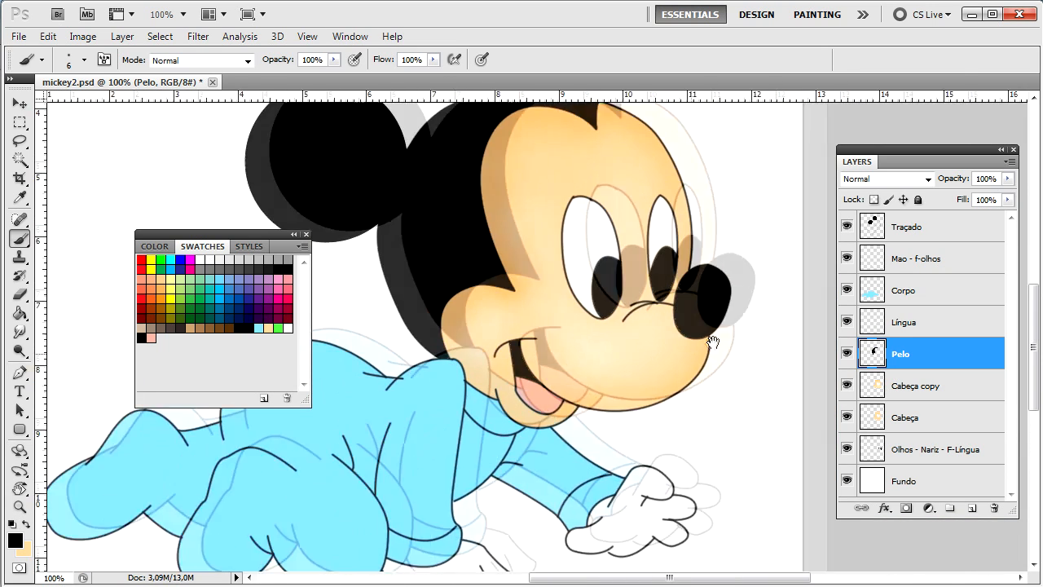
key(ctrl+minus)
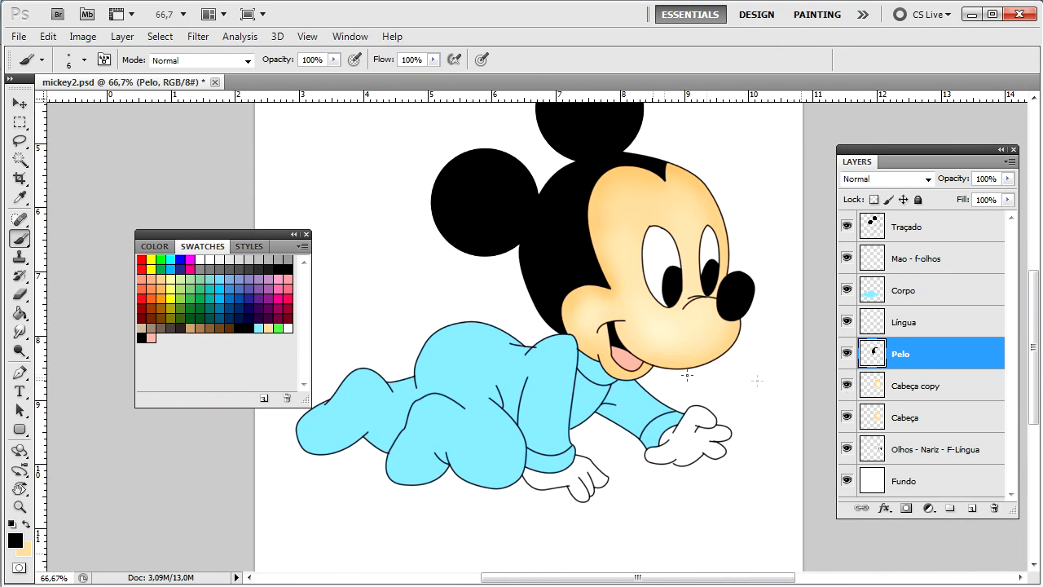
click(905, 291)
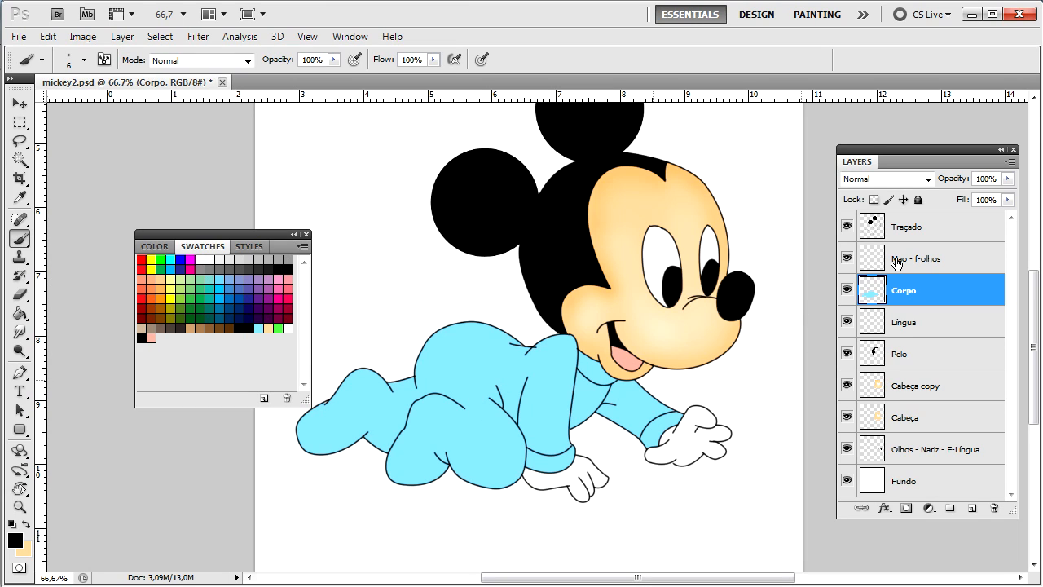
key(ctrl+j)
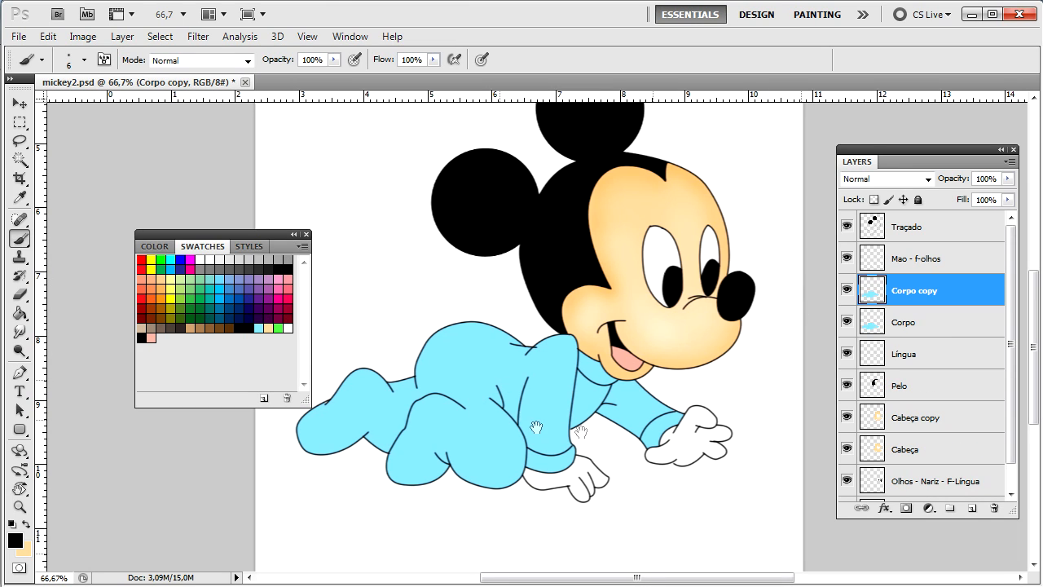
Step: Bring the blue outfit into view and select the Burn Tool from the toning flyout
drag(521, 404, 606, 415)
key(ctrl+plus)
key(ctrl+plus)
key(ctrl+plus)
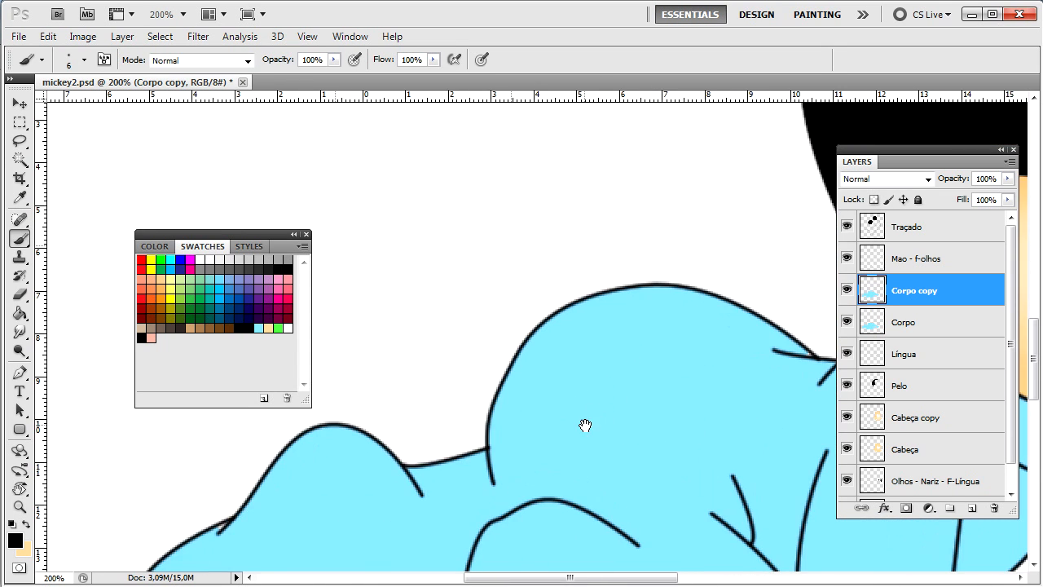
key(ctrl+minus)
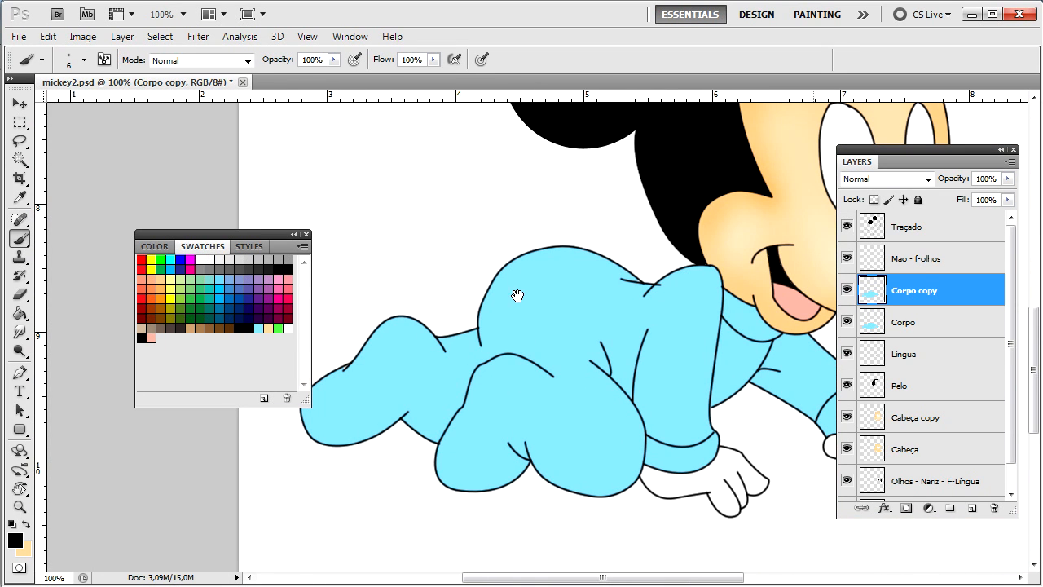
key(u)
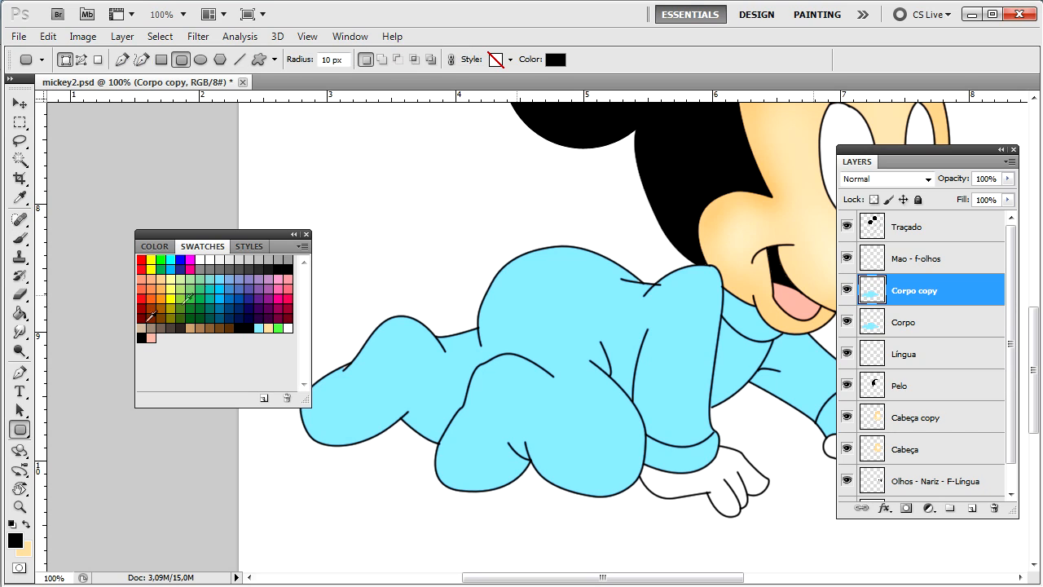
click(19, 332)
click(20, 351)
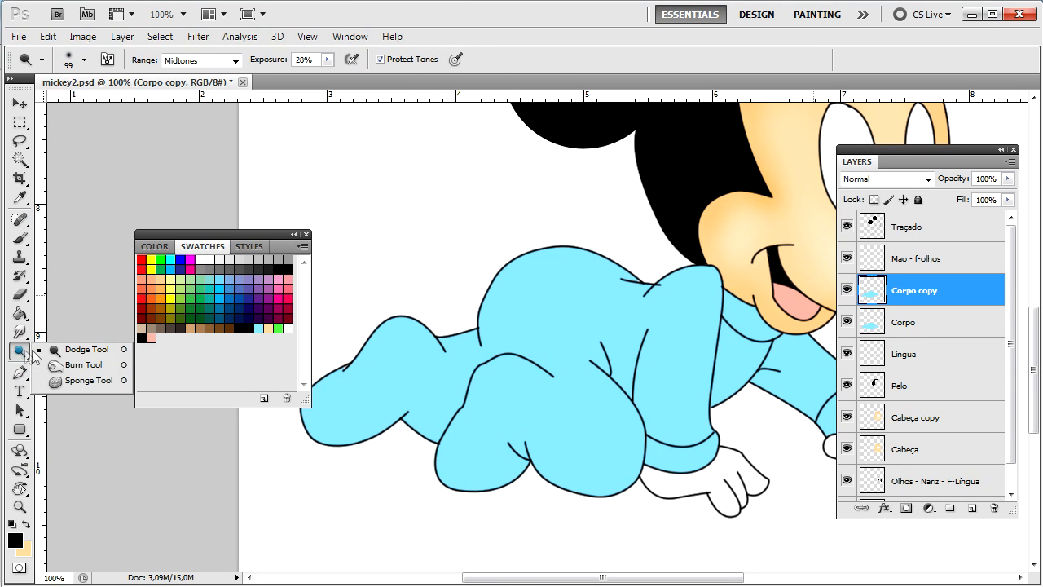
click(84, 364)
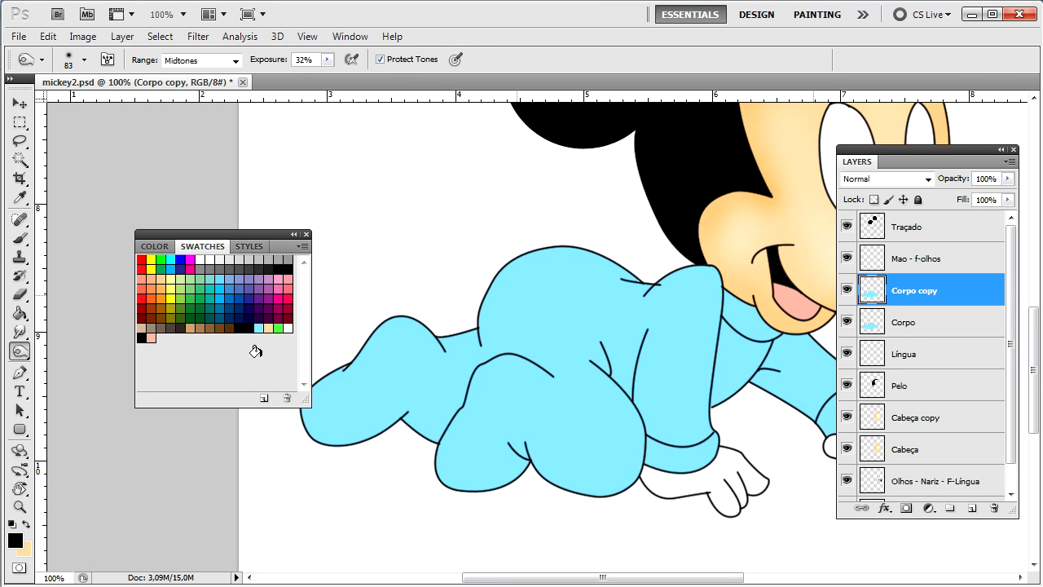
key(ctrl+minus)
Step: Burn shadows along the outfit's back, lower leg and knee, then the chest at 55% exposure
mouse_move(513, 275)
mouse_down()
mouse_move(601, 298)
mouse_move(535, 283)
mouse_move(490, 335)
mouse_move(409, 350)
mouse_move(366, 412)
mouse_up()
mouse_move(455, 389)
mouse_down()
mouse_move(469, 433)
mouse_move(502, 442)
mouse_move(525, 424)
mouse_up()
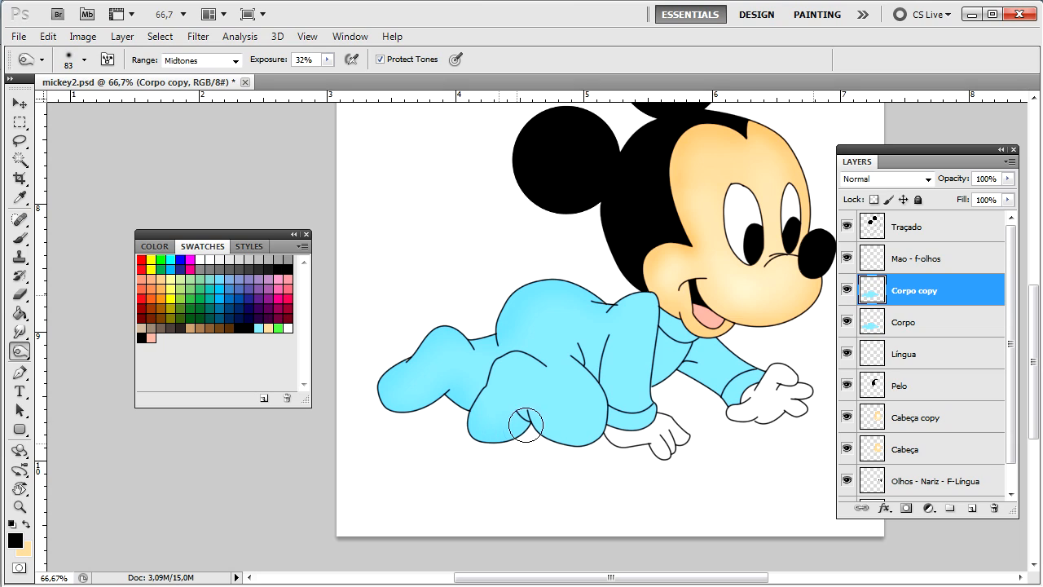
mouse_move(580, 445)
mouse_down()
mouse_move(601, 424)
mouse_move(638, 438)
mouse_up()
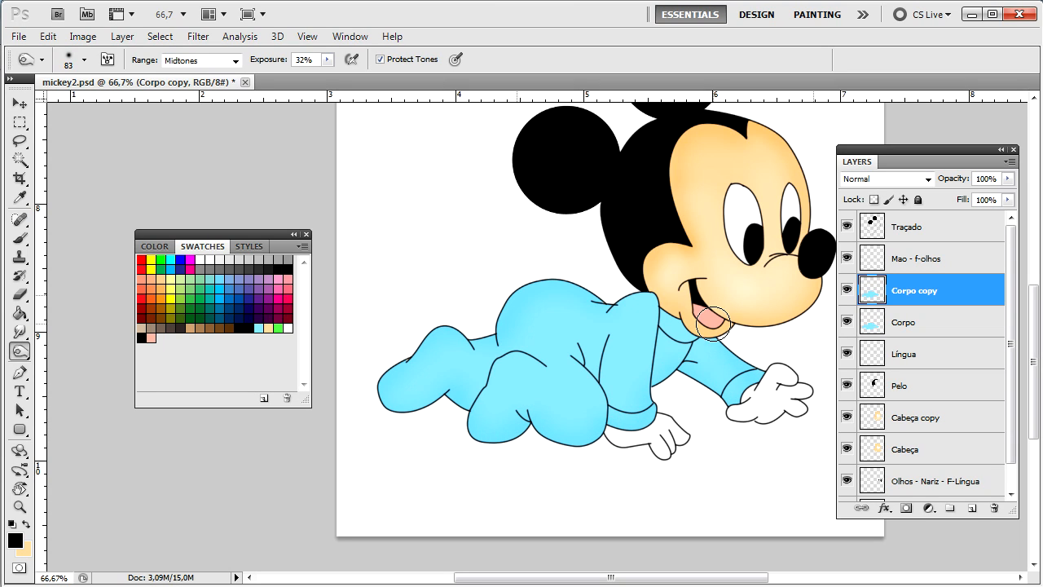
click(330, 63)
mouse_move(587, 279)
mouse_down()
mouse_move(539, 317)
mouse_move(543, 363)
mouse_move(591, 393)
mouse_move(561, 337)
mouse_move(590, 246)
mouse_move(598, 311)
mouse_move(560, 278)
mouse_move(506, 312)
mouse_move(488, 361)
mouse_move(457, 344)
mouse_move(419, 352)
mouse_move(391, 399)
mouse_move(465, 391)
mouse_move(484, 436)
mouse_move(562, 441)
mouse_move(595, 433)
mouse_move(600, 407)
mouse_move(643, 425)
mouse_move(658, 413)
mouse_move(670, 370)
mouse_move(740, 418)
mouse_move(772, 386)
mouse_move(737, 409)
mouse_move(771, 370)
mouse_move(702, 315)
mouse_move(742, 352)
mouse_move(700, 326)
mouse_move(755, 371)
mouse_move(733, 409)
mouse_move(683, 372)
mouse_move(630, 400)
mouse_move(658, 374)
mouse_move(628, 416)
mouse_move(644, 393)
mouse_move(583, 405)
mouse_move(578, 427)
mouse_move(536, 419)
mouse_move(468, 432)
mouse_move(471, 411)
mouse_move(394, 392)
mouse_move(405, 354)
mouse_move(455, 320)
mouse_move(480, 335)
mouse_move(514, 308)
mouse_move(596, 297)
mouse_move(537, 328)
mouse_move(556, 298)
mouse_move(504, 323)
mouse_move(550, 292)
mouse_move(619, 301)
mouse_up()
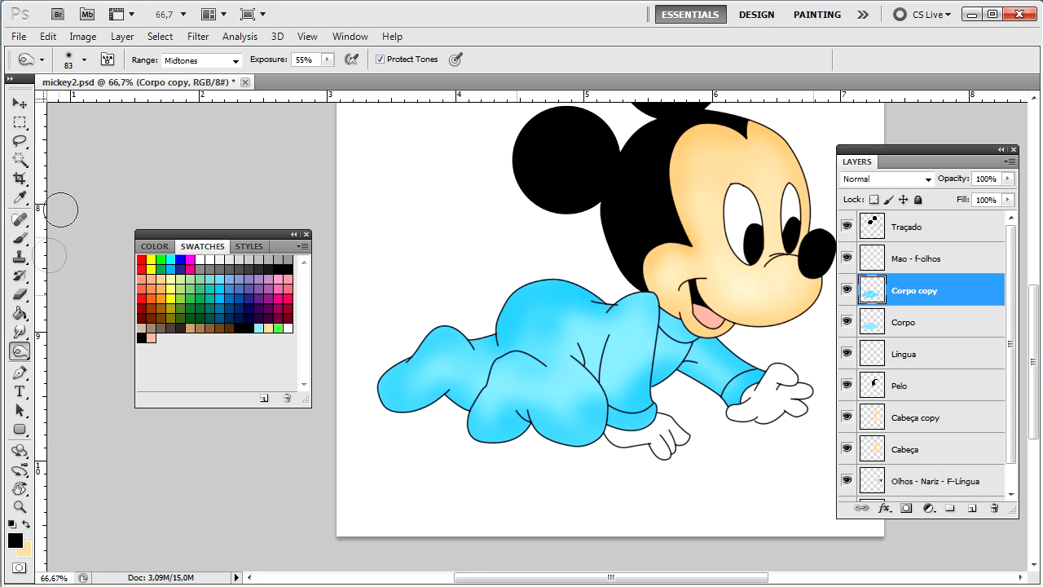
click(19, 350)
Step: Dodge highlights across the outfit from arm to left leg, then toggle Corpo copy to compare
click(86, 349)
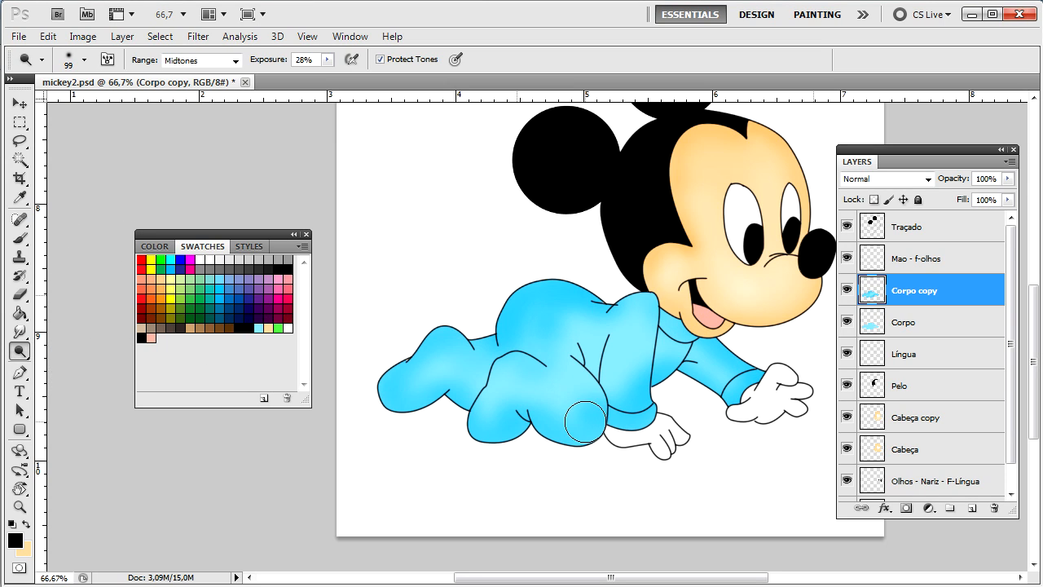
mouse_move(620, 391)
mouse_down()
mouse_move(596, 323)
mouse_move(556, 398)
mouse_move(475, 431)
mouse_move(487, 375)
mouse_move(440, 363)
mouse_move(415, 393)
mouse_move(397, 394)
mouse_move(467, 366)
mouse_move(502, 384)
mouse_move(566, 349)
mouse_move(622, 336)
mouse_move(554, 308)
mouse_move(529, 337)
mouse_move(679, 347)
mouse_move(736, 374)
mouse_move(688, 352)
mouse_move(847, 396)
mouse_move(813, 413)
mouse_up()
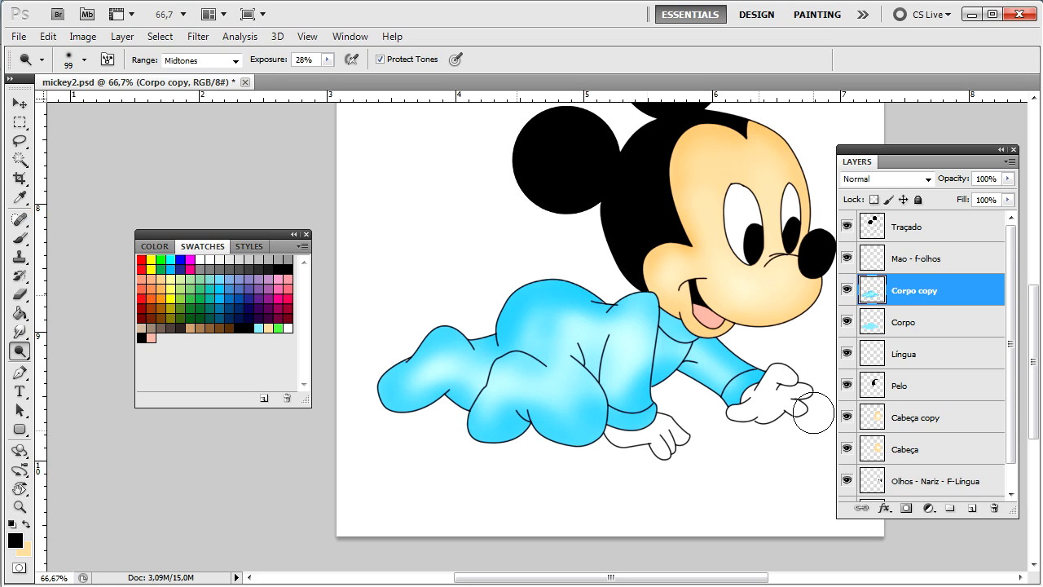
click(845, 290)
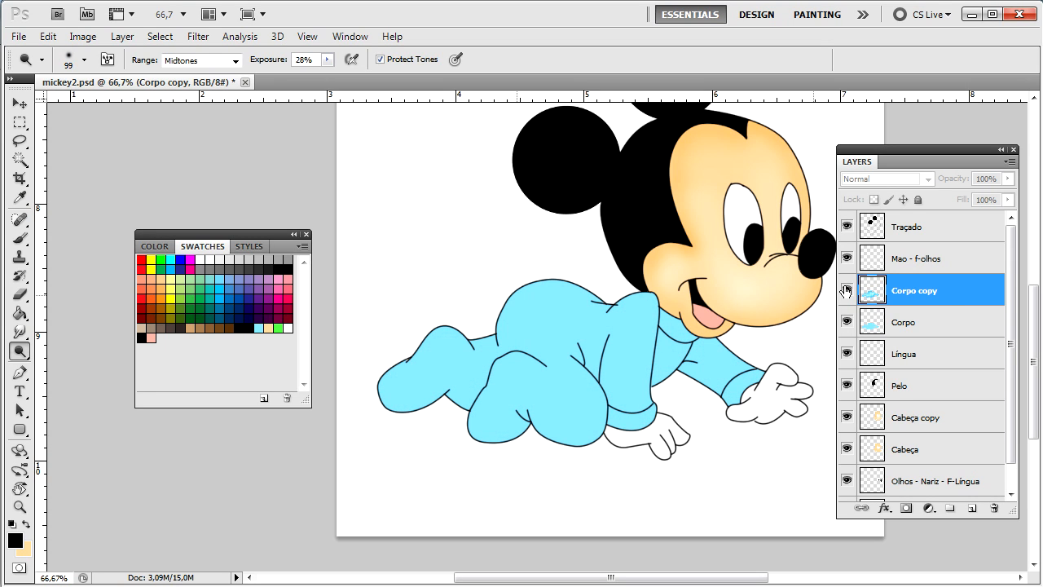
click(845, 290)
double_click(845, 290)
click(845, 290)
click(845, 290)
double_click(845, 290)
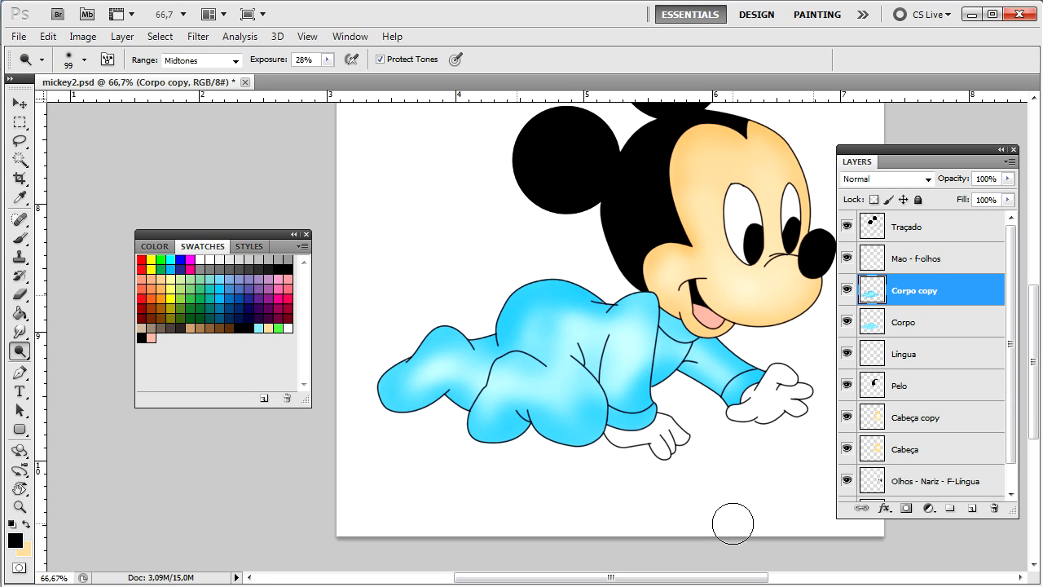
key(ctrl+minus)
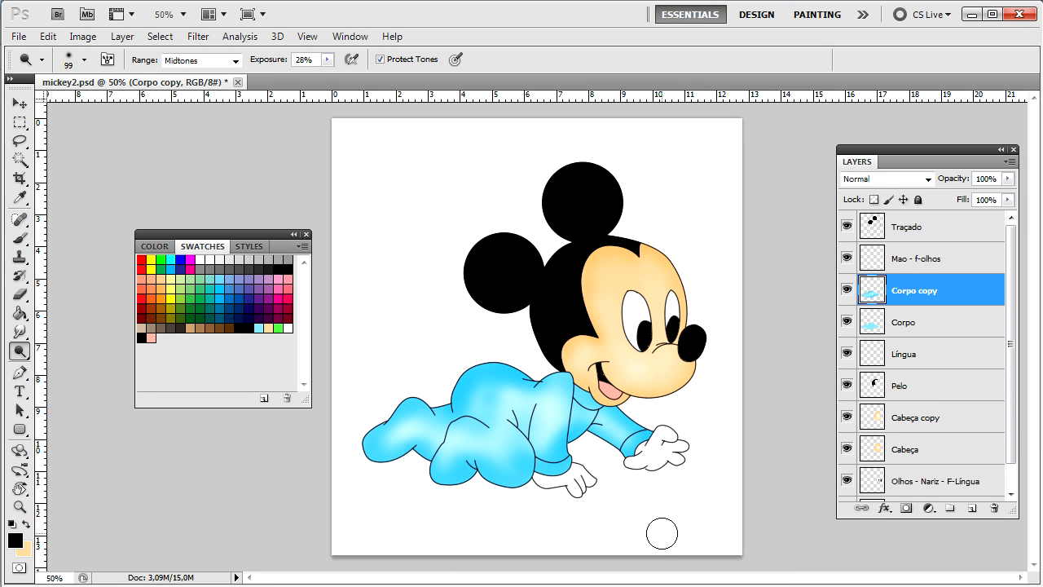
key(ctrl+plus)
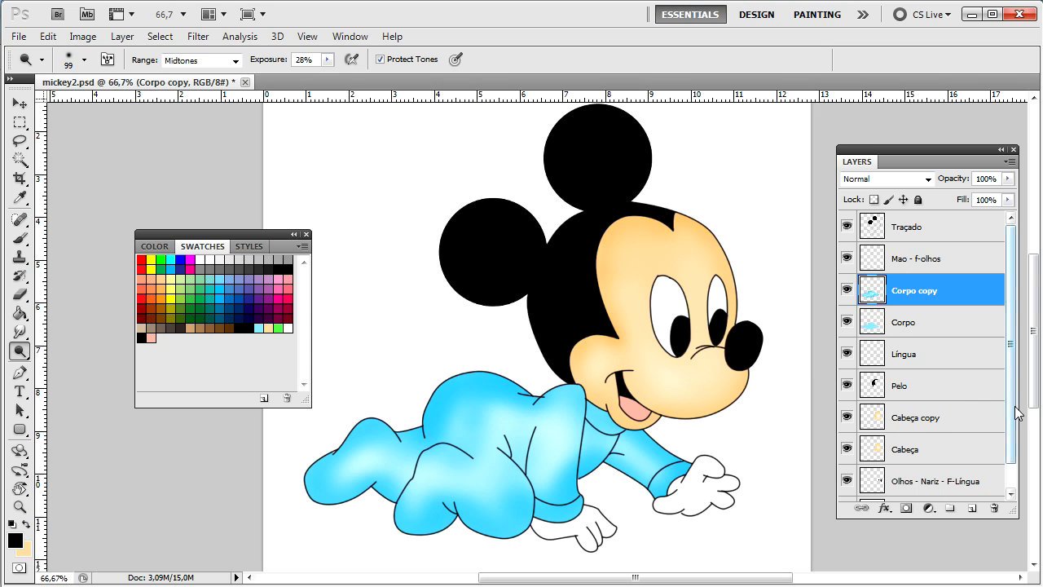
scroll(1018, 414, down, 2)
Step: With Fundo active, choose the Gradient Tool and set green as the starting colour
click(975, 482)
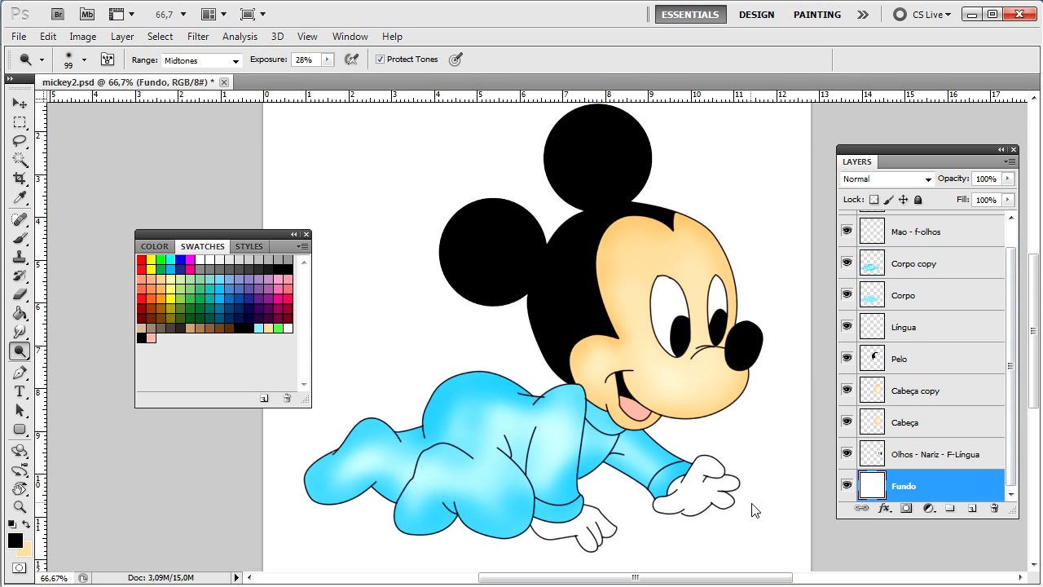
key(g)
click(18, 313)
click(89, 324)
click(24, 318)
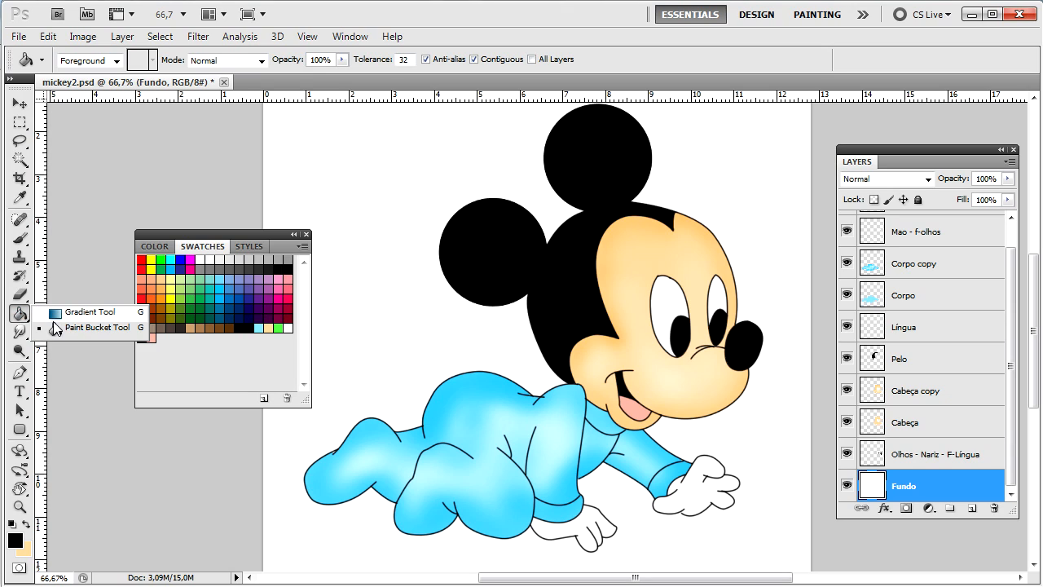
click(56, 316)
click(277, 328)
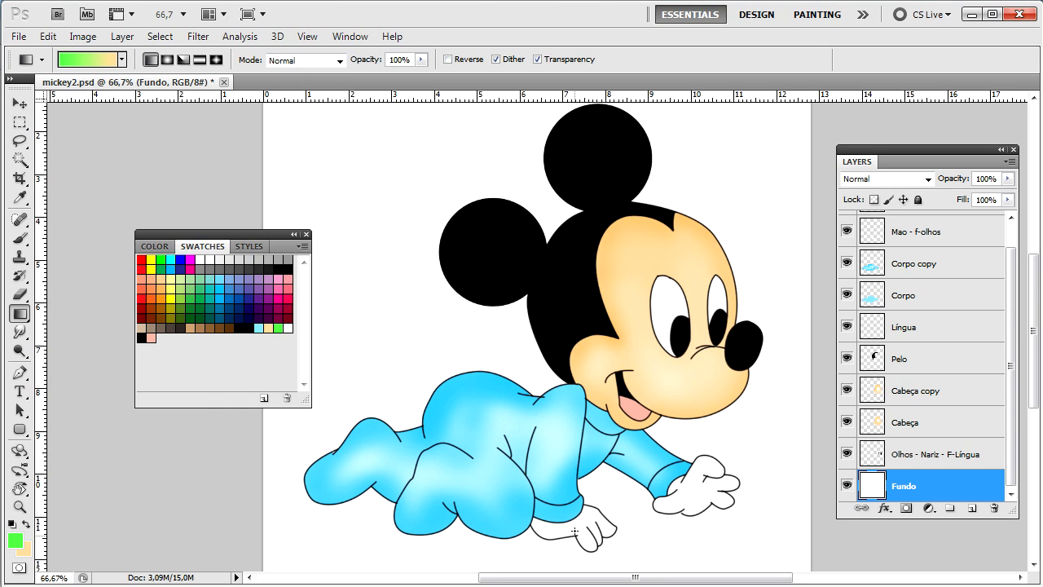
key(ctrl+minus)
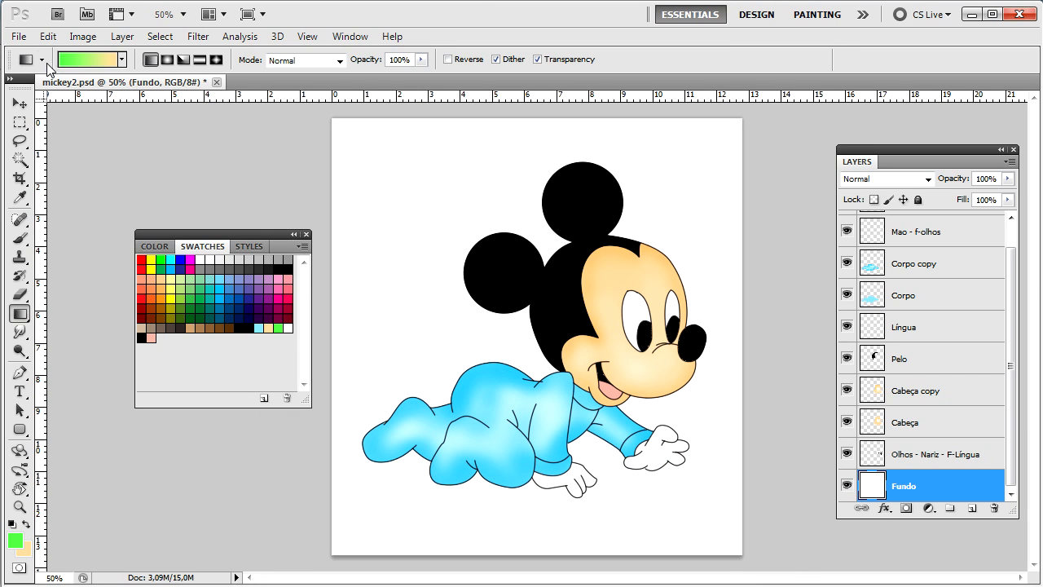
Step: Add a Gradient Overlay layer style to the Fundo layer from the fx menu
click(884, 507)
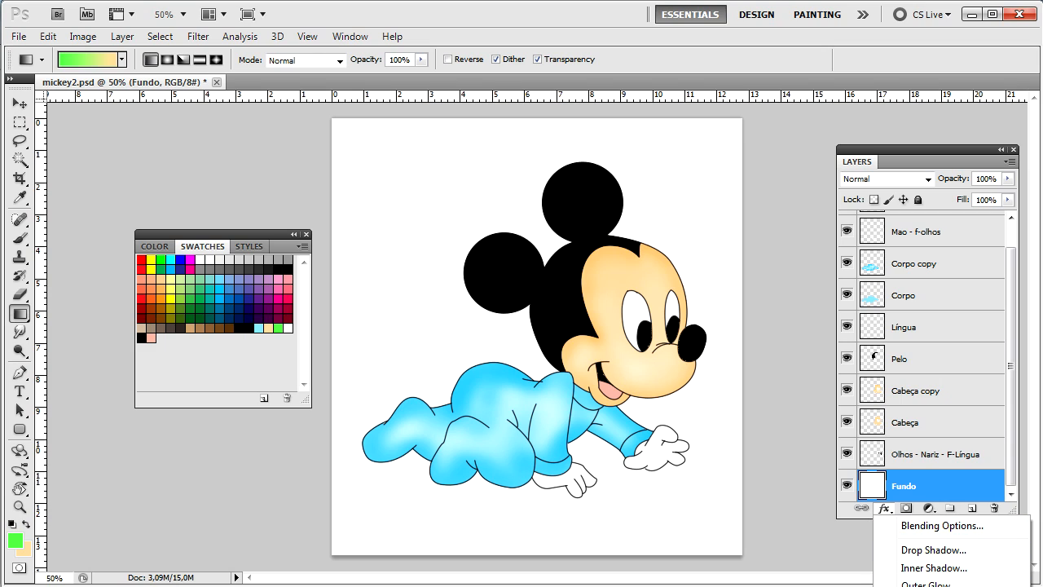
click(940, 153)
drag(942, 154, 918, 52)
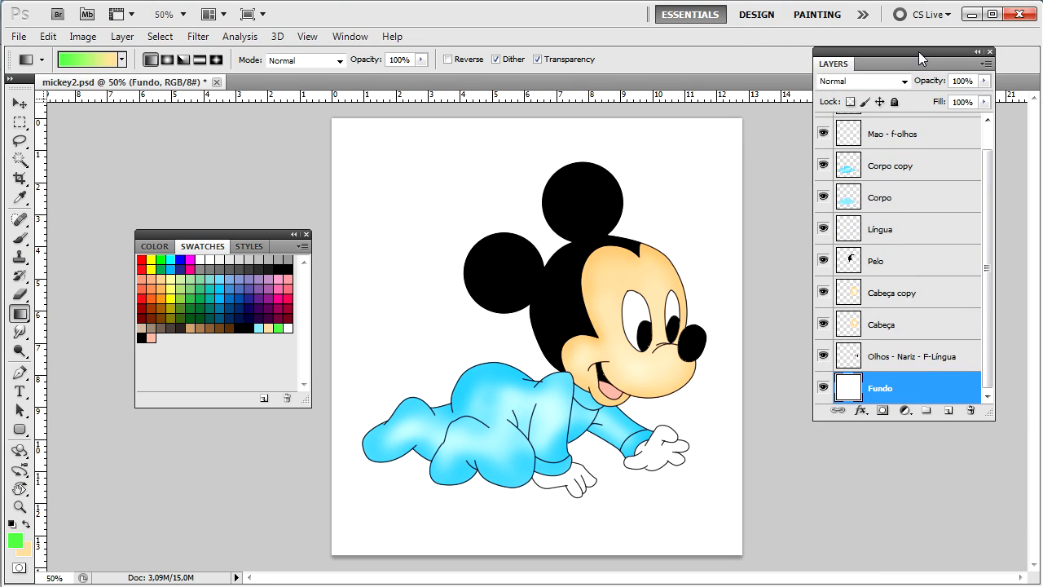
click(861, 410)
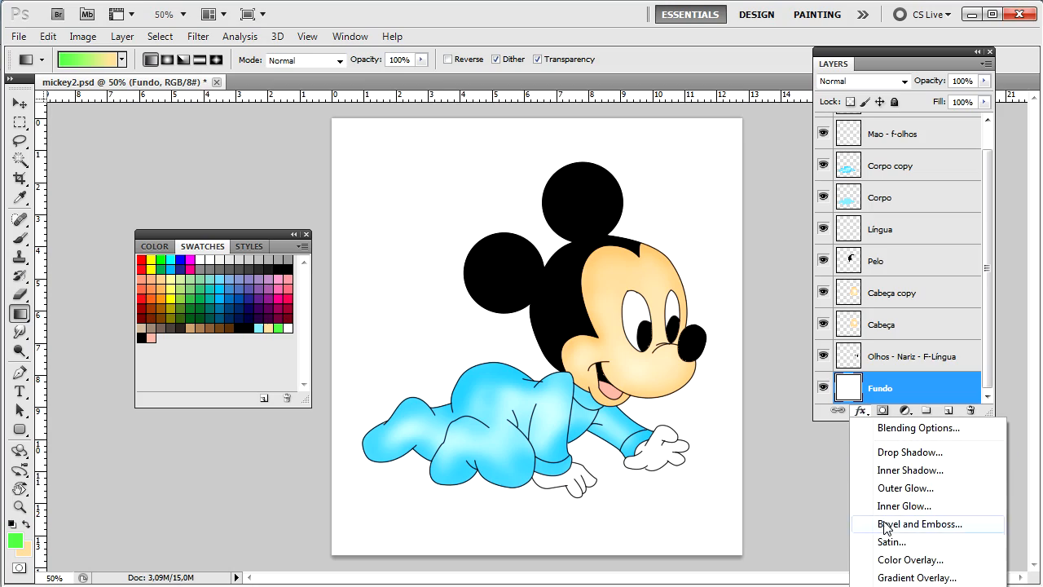
click(896, 578)
drag(507, 181, 339, 109)
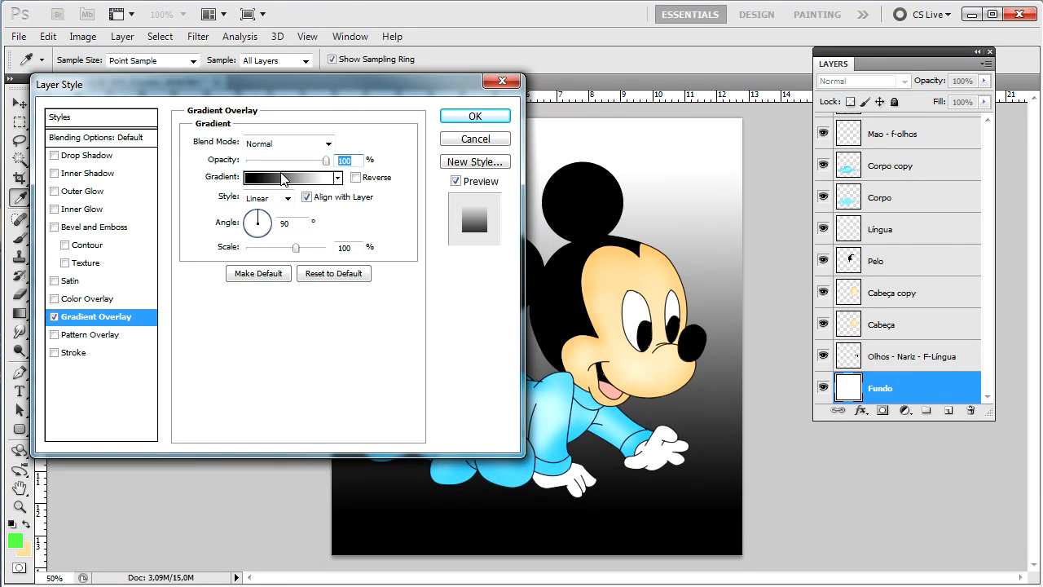
Step: Edit the overlay gradient to the Foreground to Background preset with white as its end colour
click(284, 178)
click(538, 200)
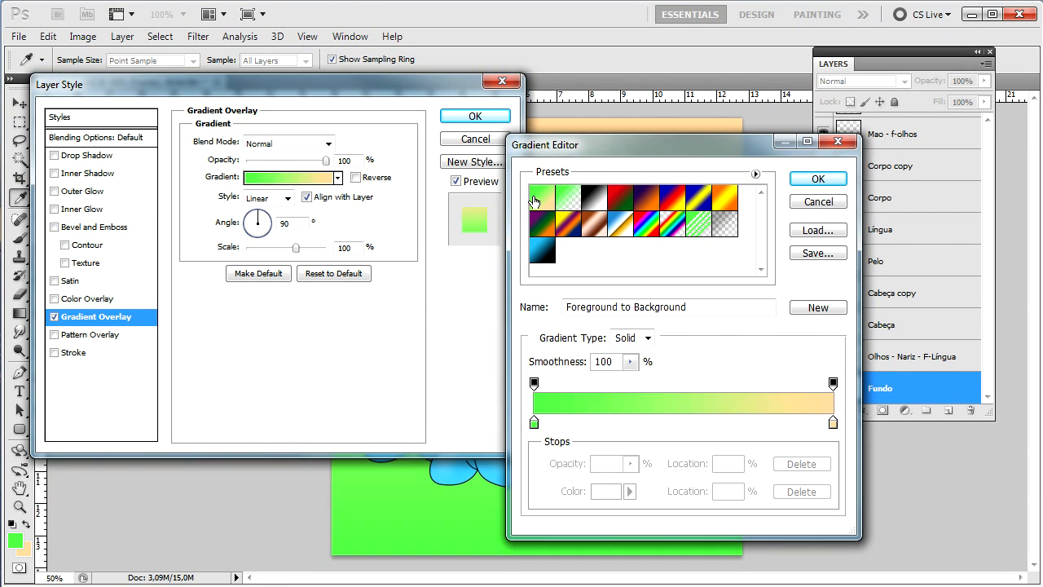
drag(619, 144, 773, 91)
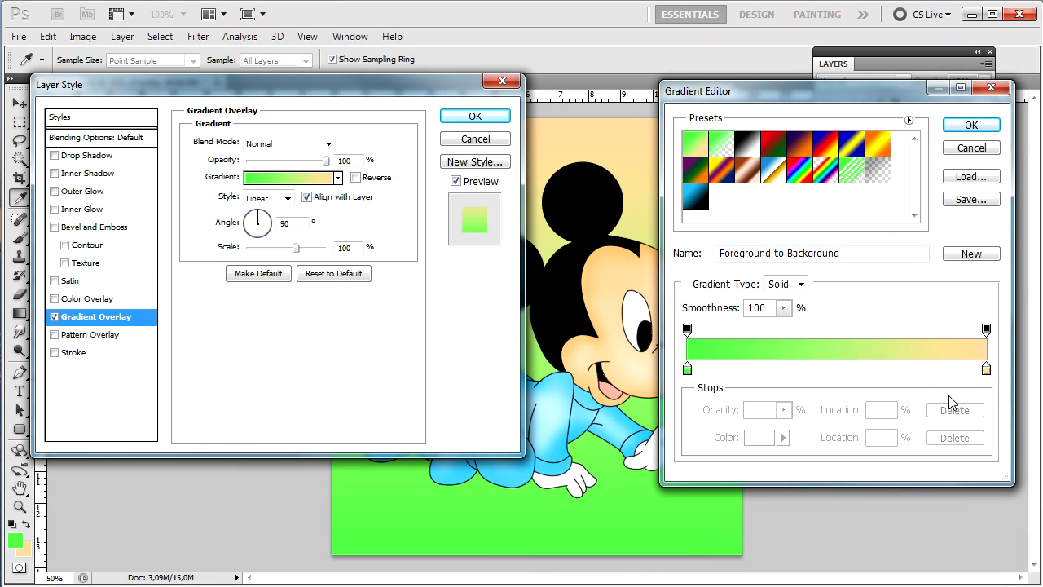
double_click(985, 369)
click(627, 203)
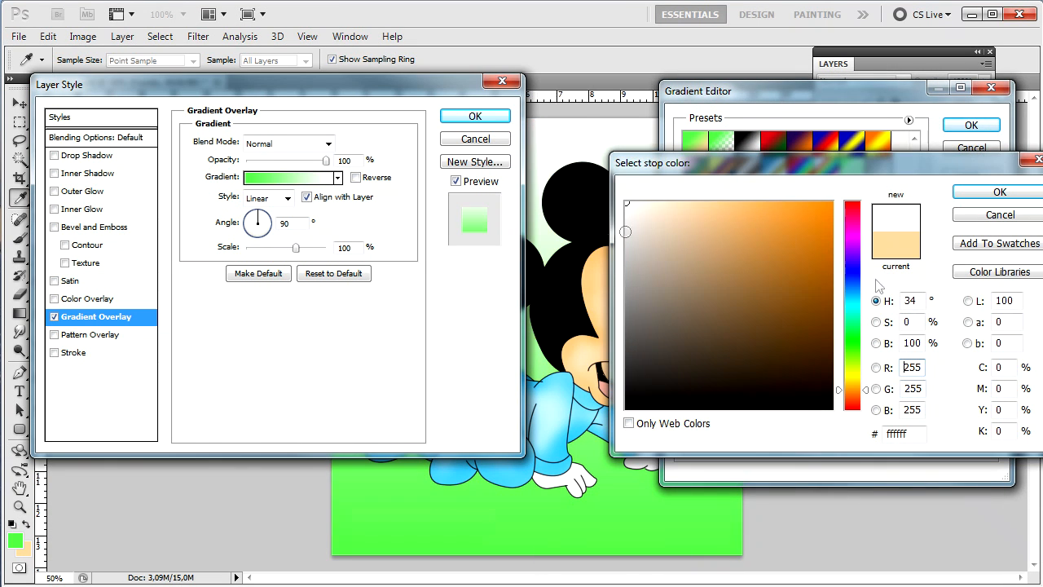
click(1000, 193)
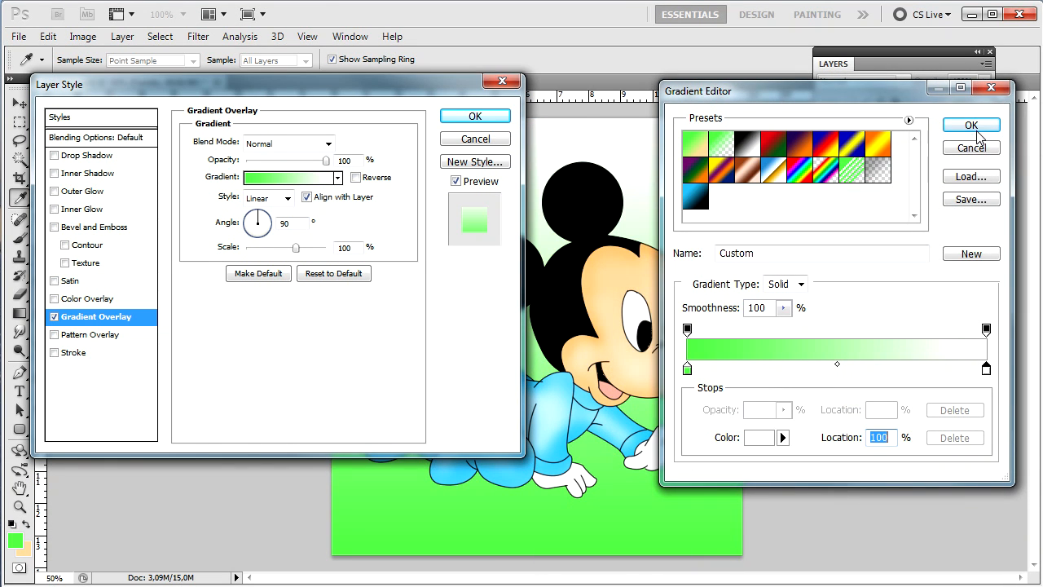
click(971, 125)
Step: Reposition the green-to-white gradient on the background and apply the Gradient Overlay
drag(408, 88, 1042, 101)
drag(555, 348, 496, 298)
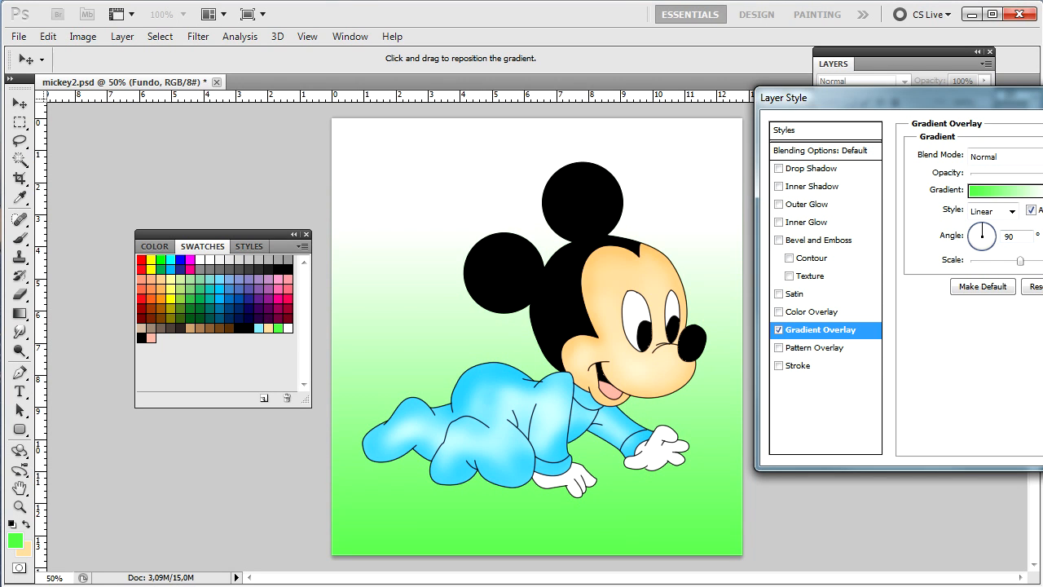
drag(783, 97, 277, 107)
click(676, 143)
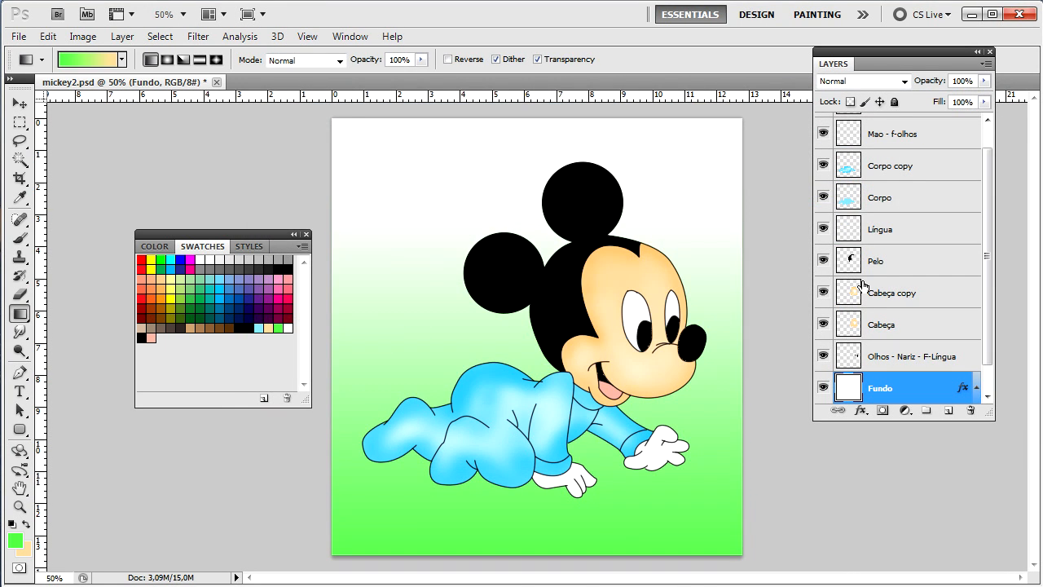
key(ctrl+plus)
key(ctrl+plus)
key(ctrl+plus)
Step: Zoom and pan across Mickey's face to inspect the eyes up close
drag(640, 411, 710, 417)
key(ctrl+plus)
key(ctrl+plus)
key(ctrl+plus)
drag(457, 317, 577, 264)
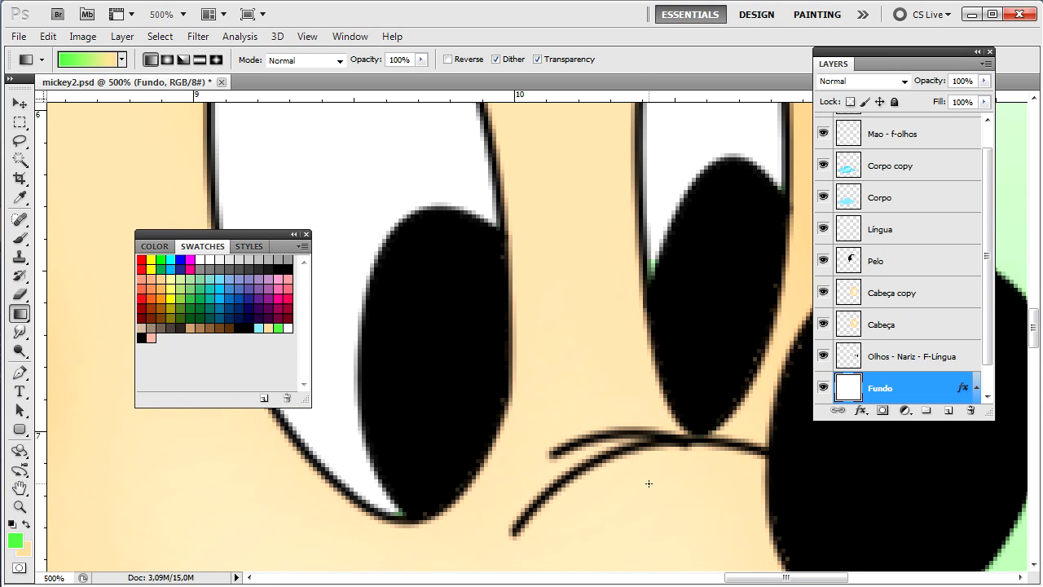
key(ctrl+minus)
key(ctrl+minus)
key(ctrl+minus)
key(ctrl+minus)
key(ctrl+minus)
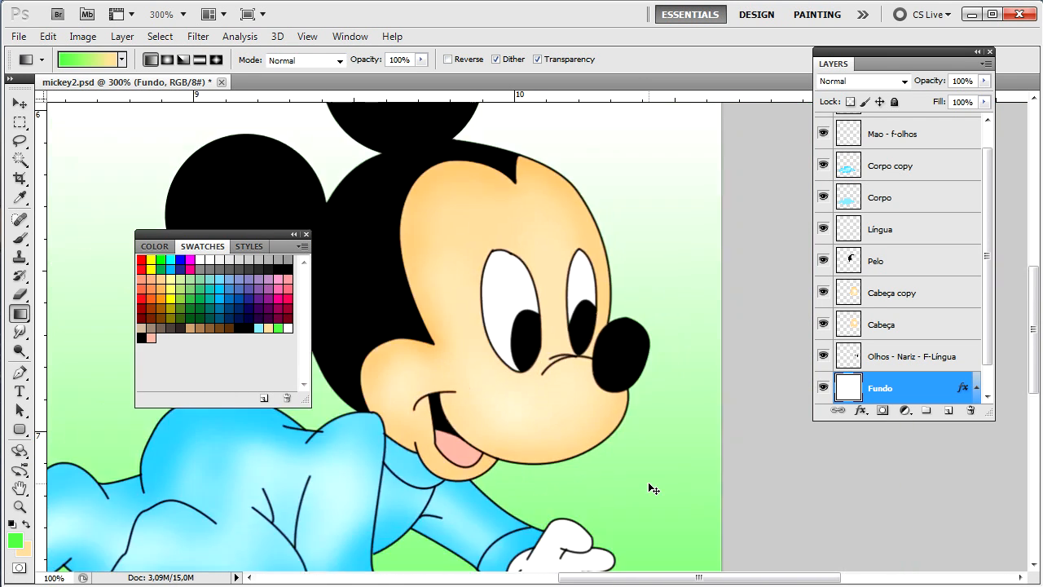
key(ctrl+plus)
key(ctrl+plus)
key(ctrl+plus)
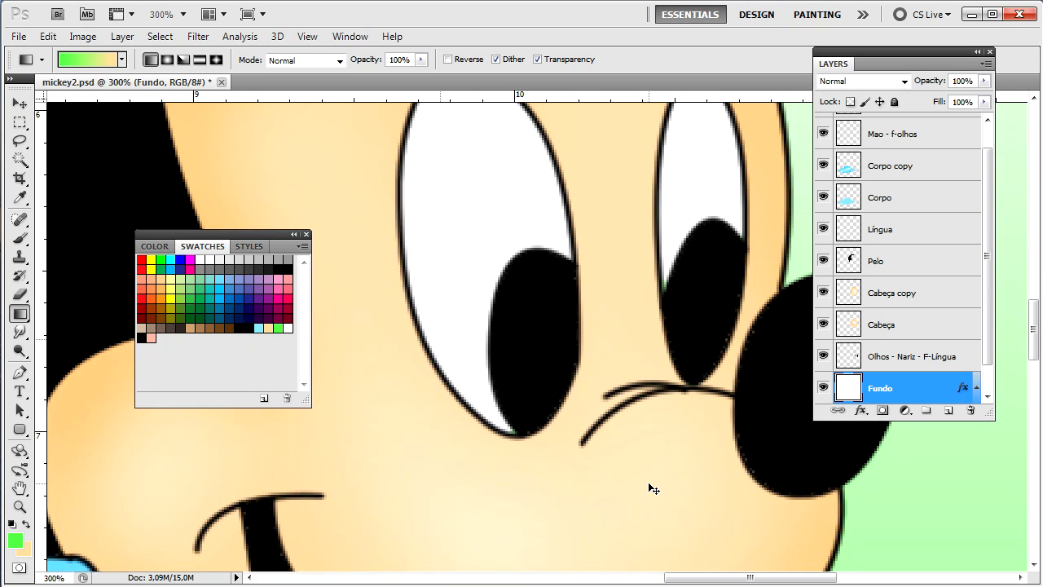
key(ctrl+plus)
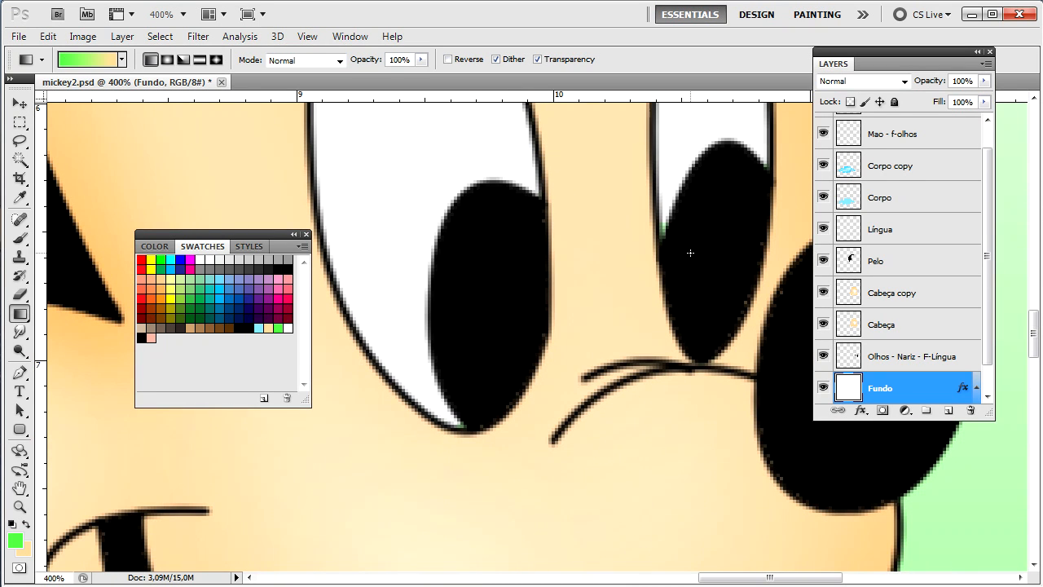
Step: Select the Mao - f-olhos layer, switch to the Brush with default colours, and fit the artwork on screen
click(19, 331)
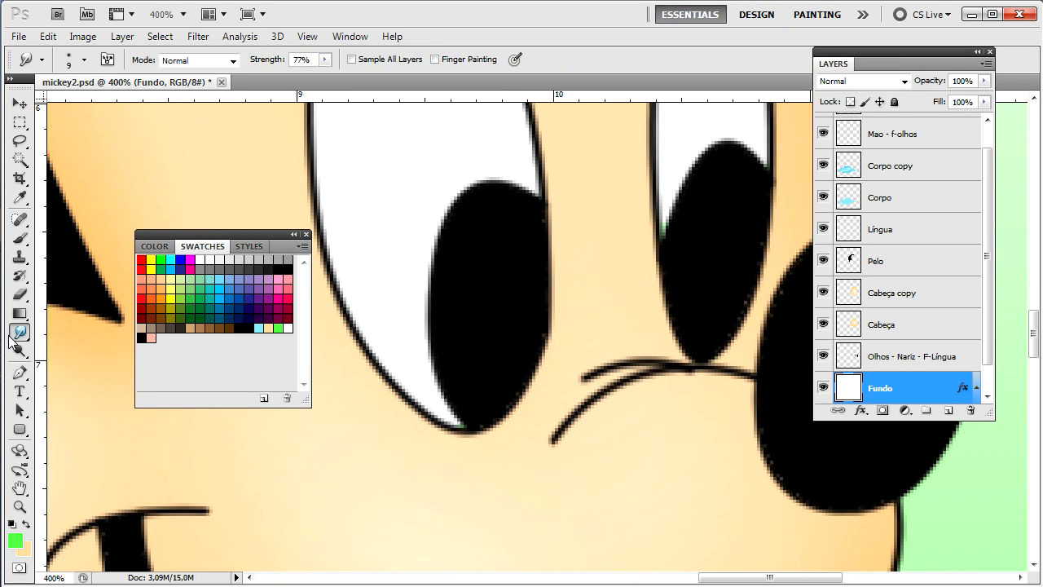
scroll(982, 310, up, 1)
click(901, 163)
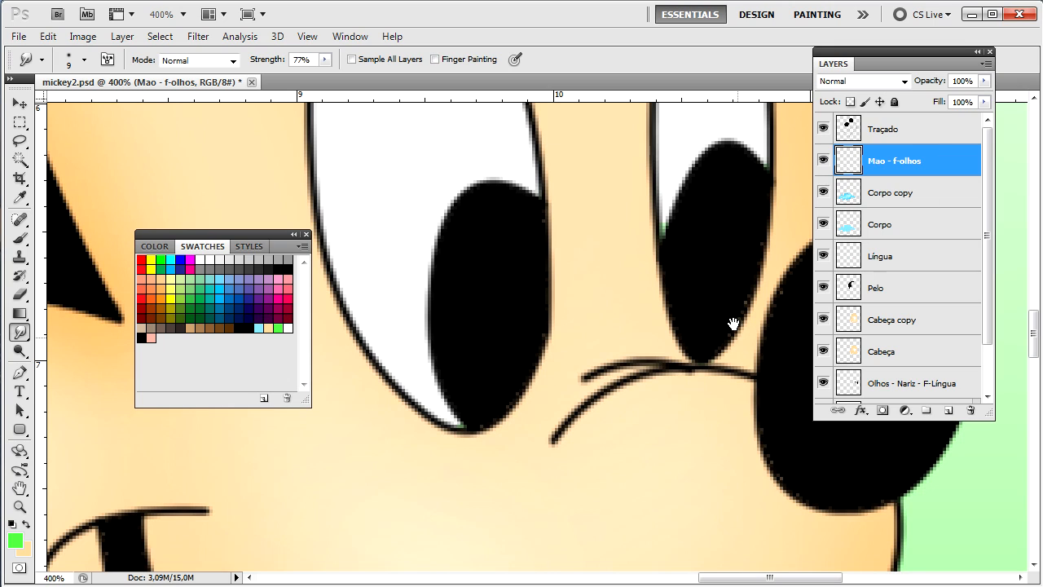
scroll(734, 321, right, 2)
scroll(619, 304, left, 1)
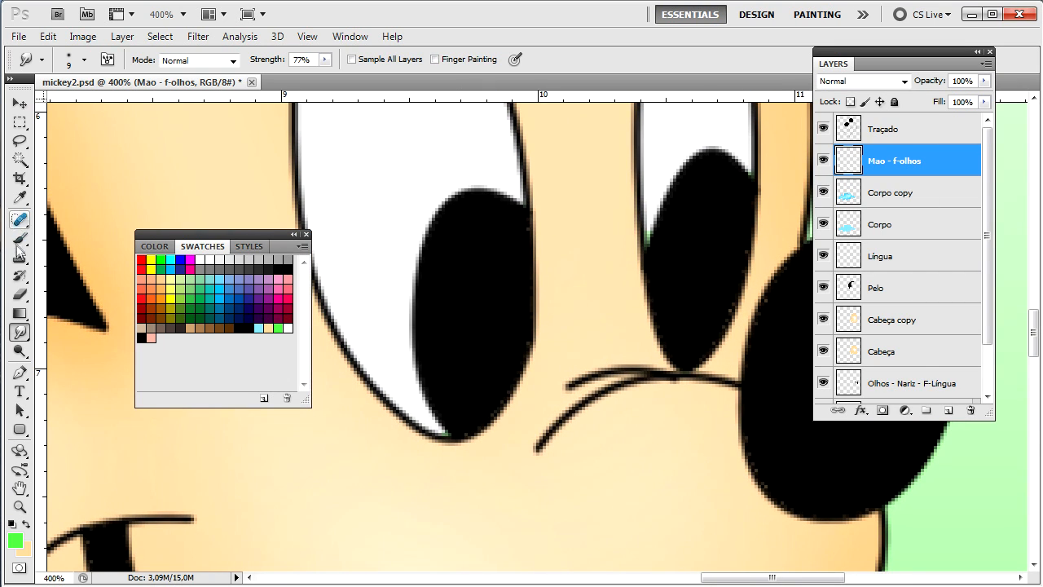
click(20, 237)
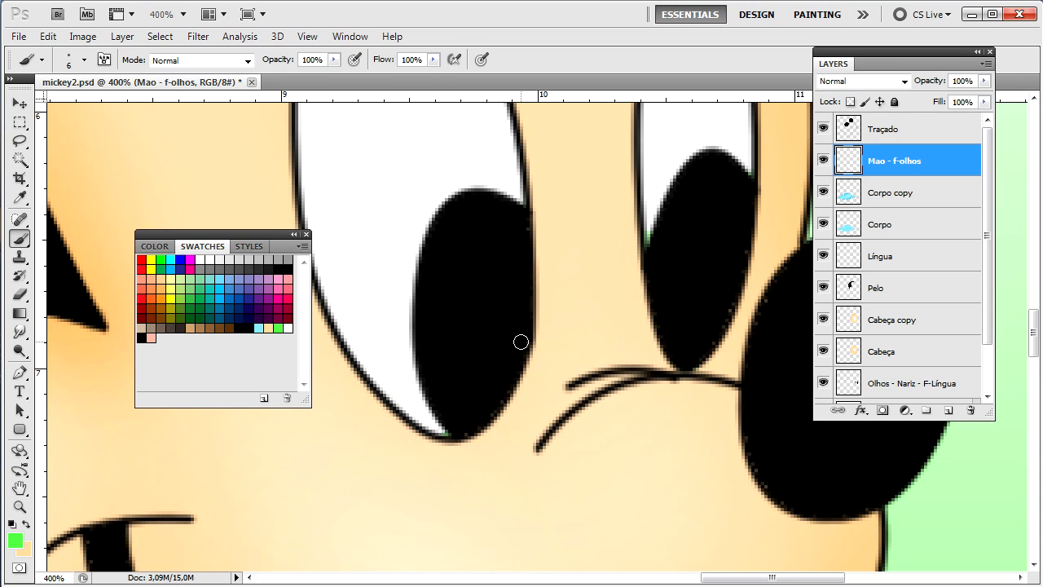
key(d)
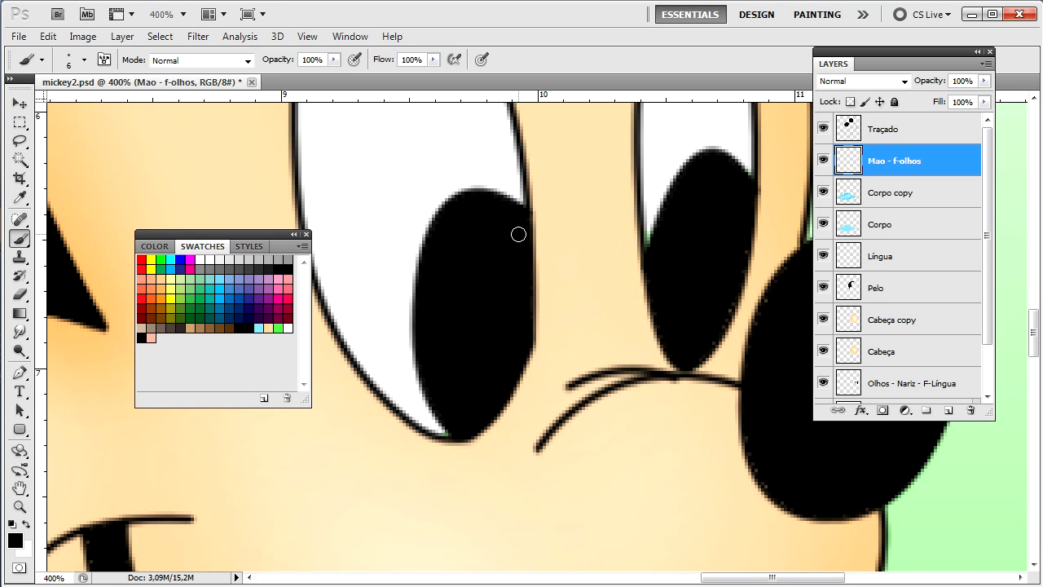
scroll(522, 264, right, 4)
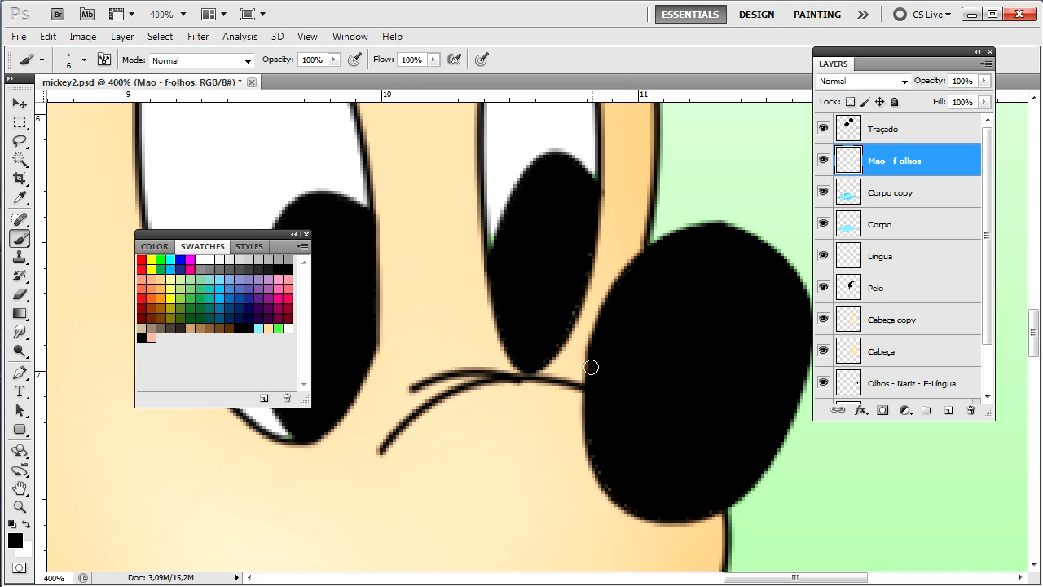
key(ctrl+0)
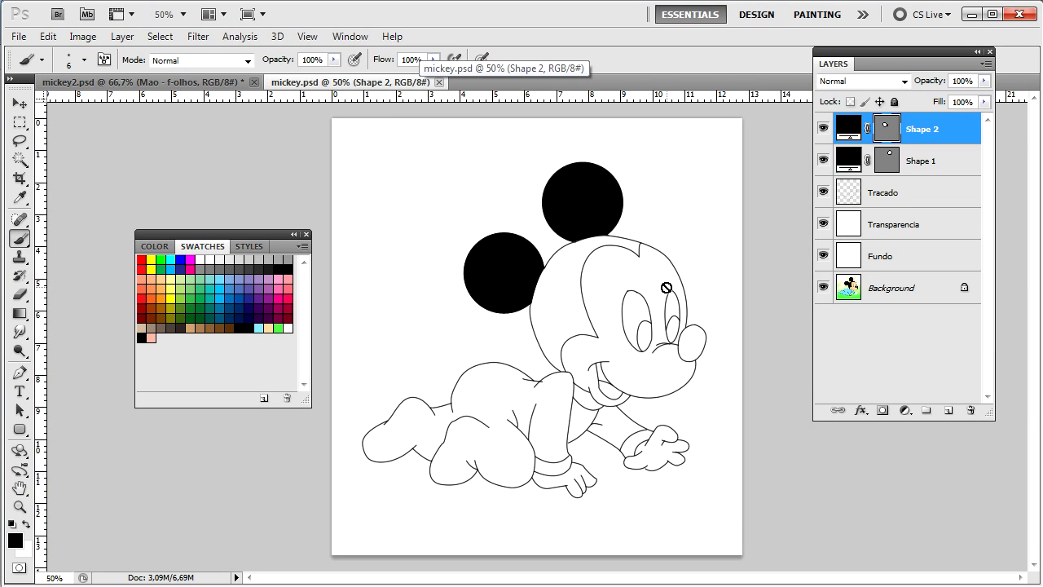
Step: Hide the Fundo, Transparencia and Tracado layers in mickey.psd, then return to mickey2.psd
click(155, 82)
click(351, 82)
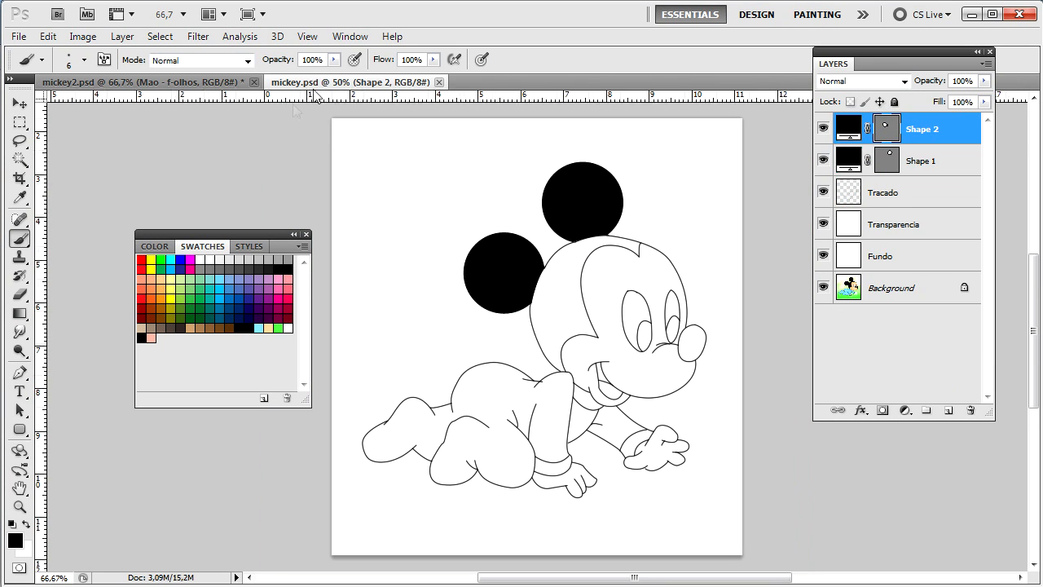
drag(821, 271, 823, 191)
click(833, 159)
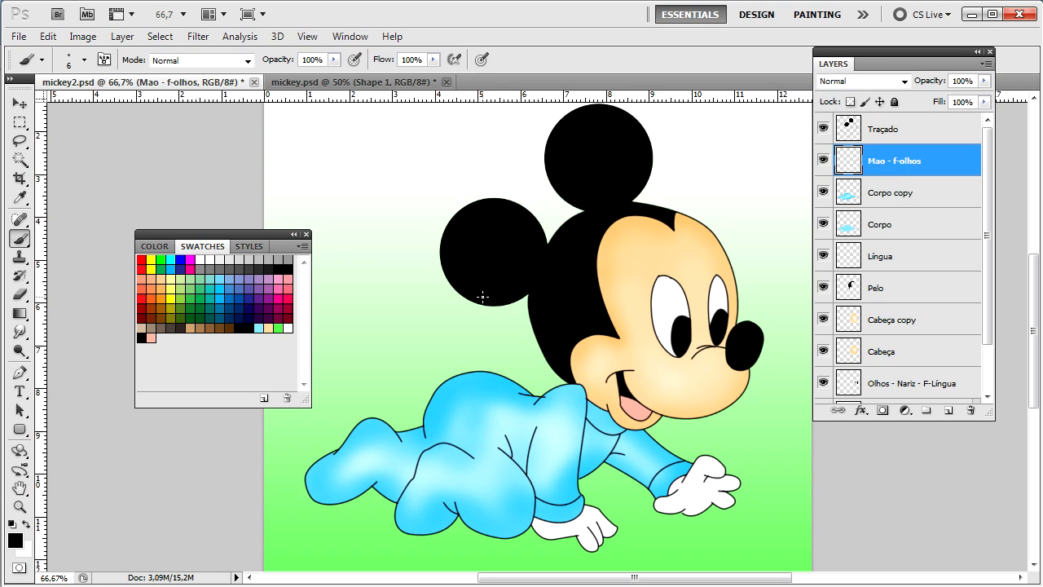
key(ctrl+minus)
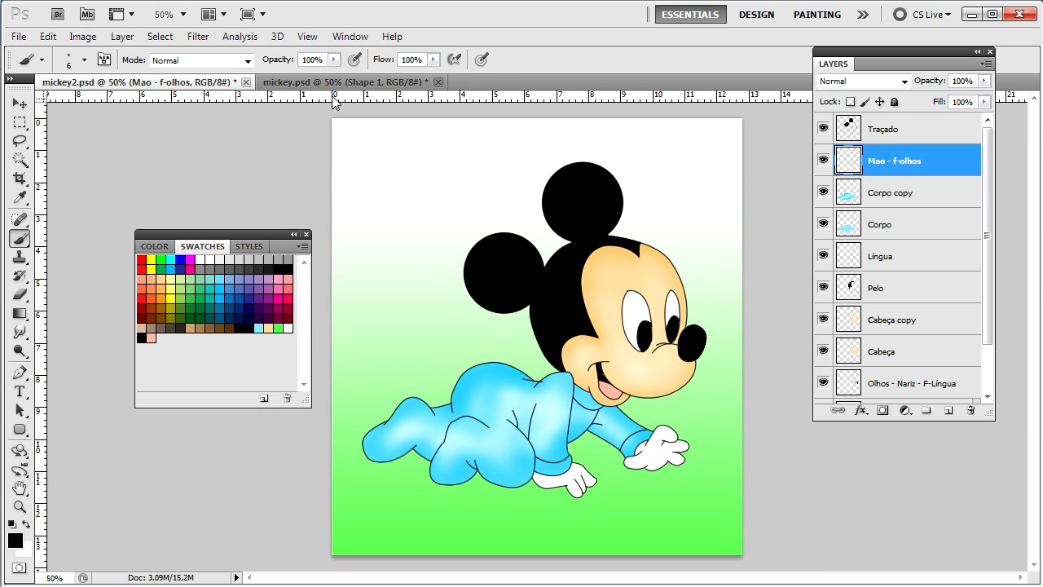
click(338, 83)
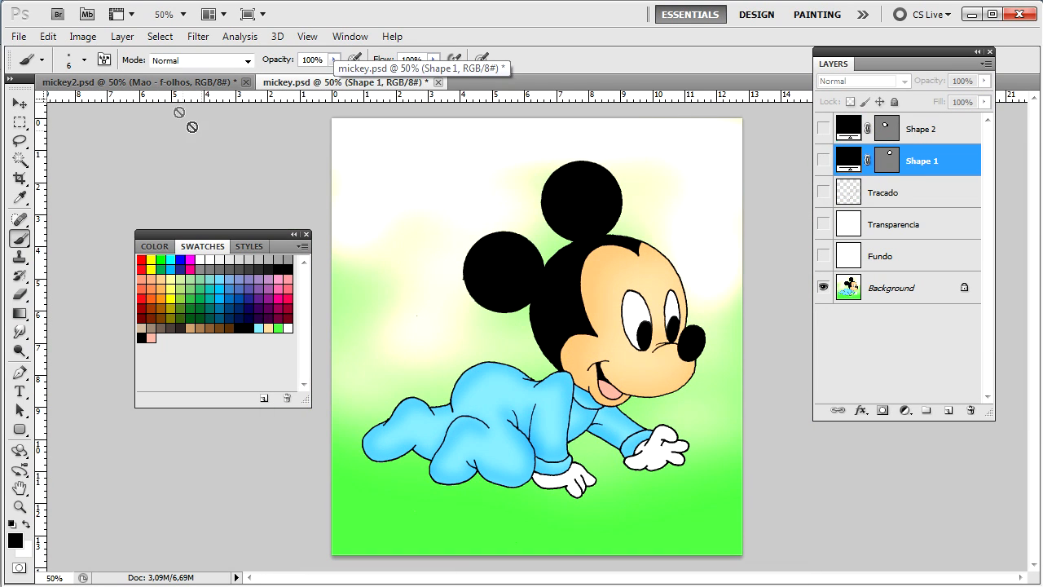
click(171, 82)
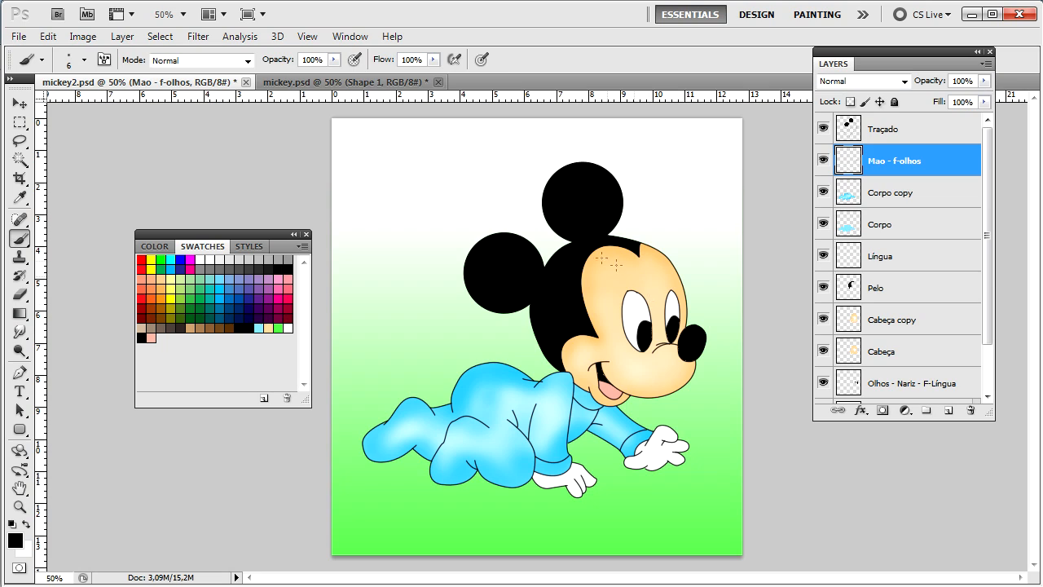